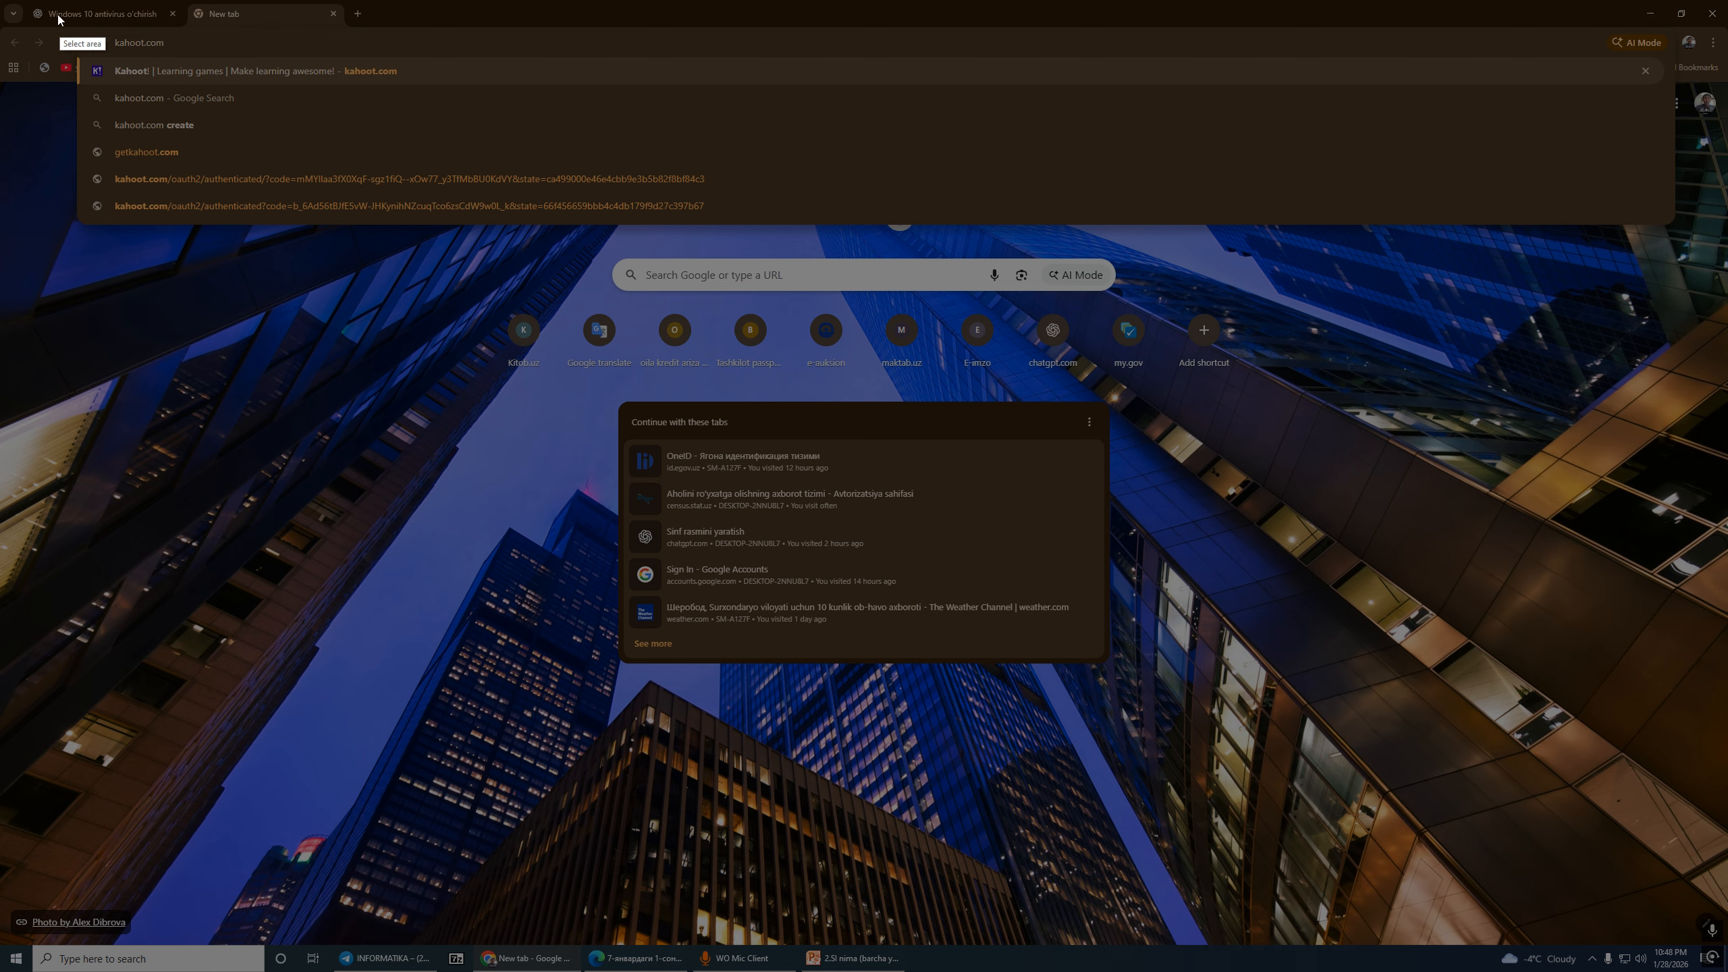
Step: Copy a screenshot of the address bar area with kahoot.com circled in red, and load kahoot.com
{"action": "left_click_drag", "start_coordinate": [51, 4], "coordinate": [218, 121]}
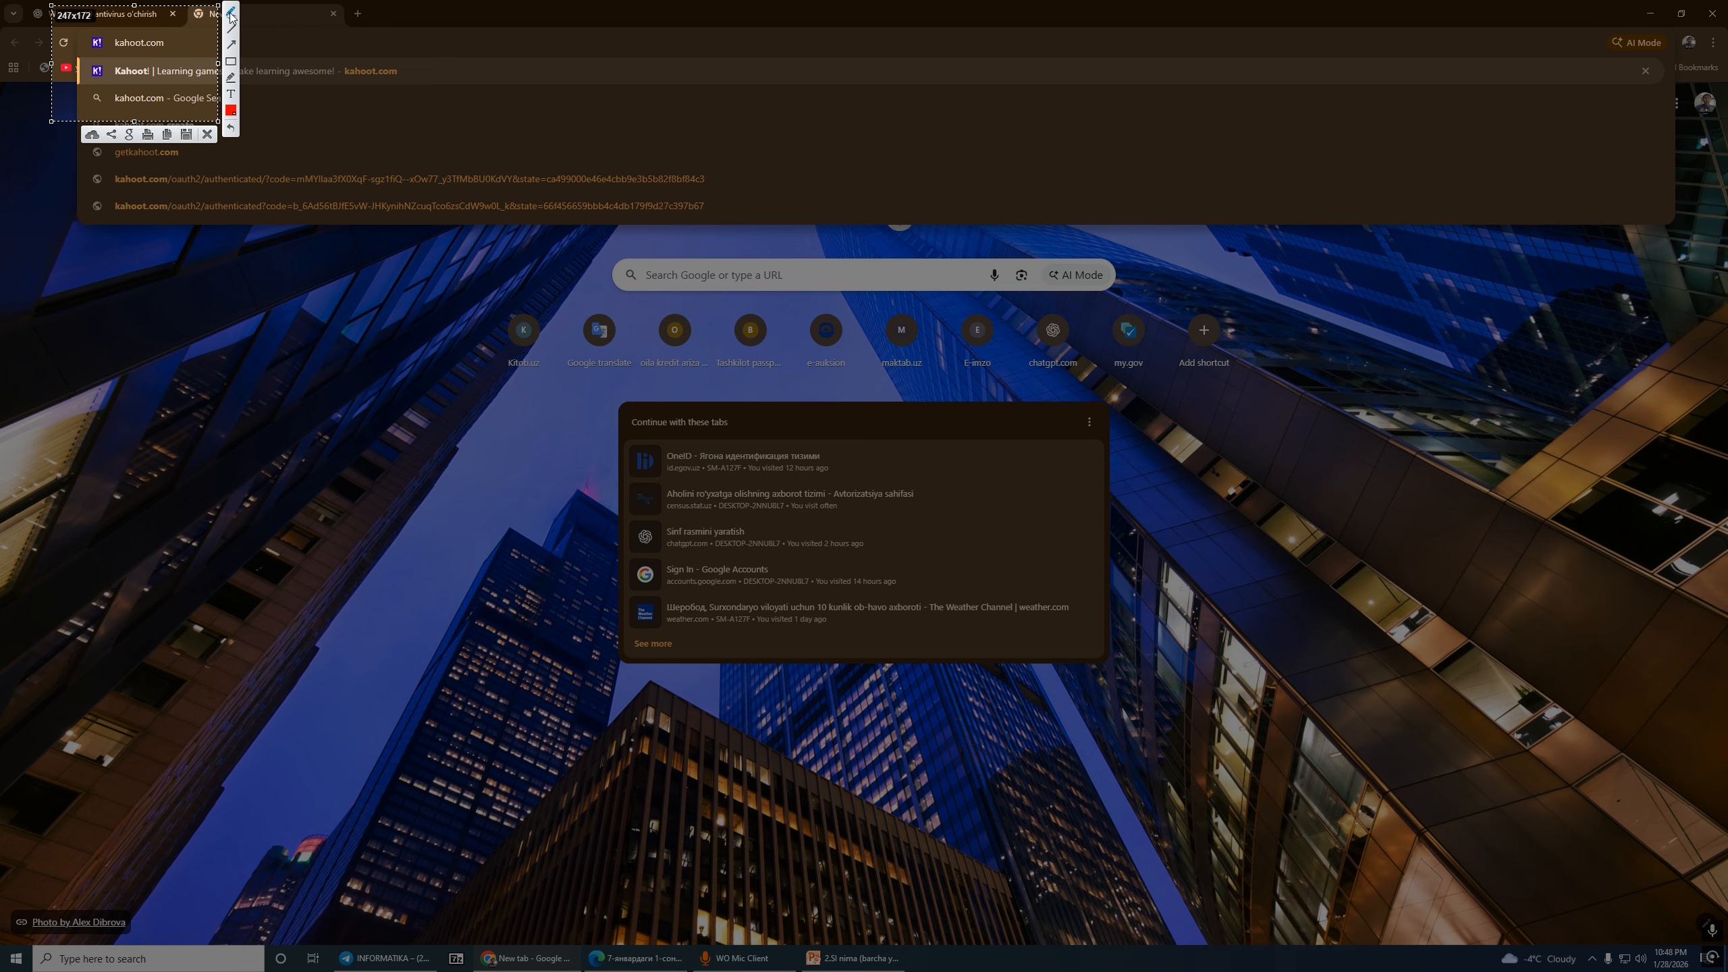
{"action": "left_click_drag", "start_coordinate": [194, 47], "coordinate": [120, 20]}
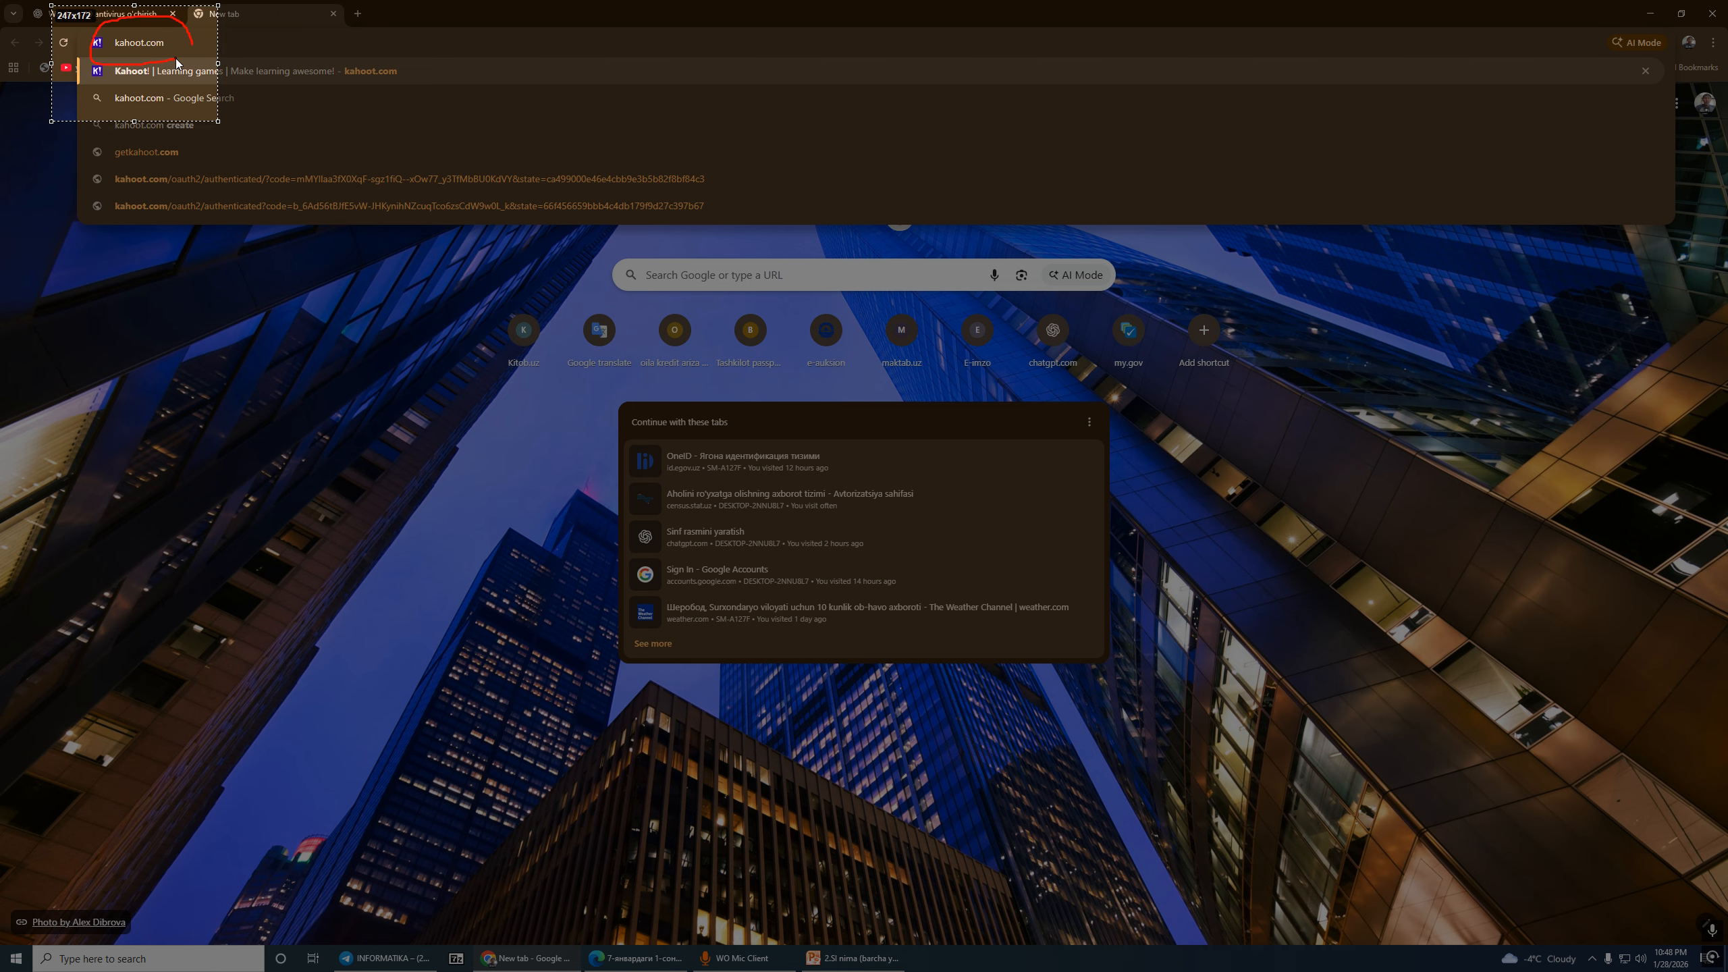
{"action": "key", "text": "ctrl+c"}
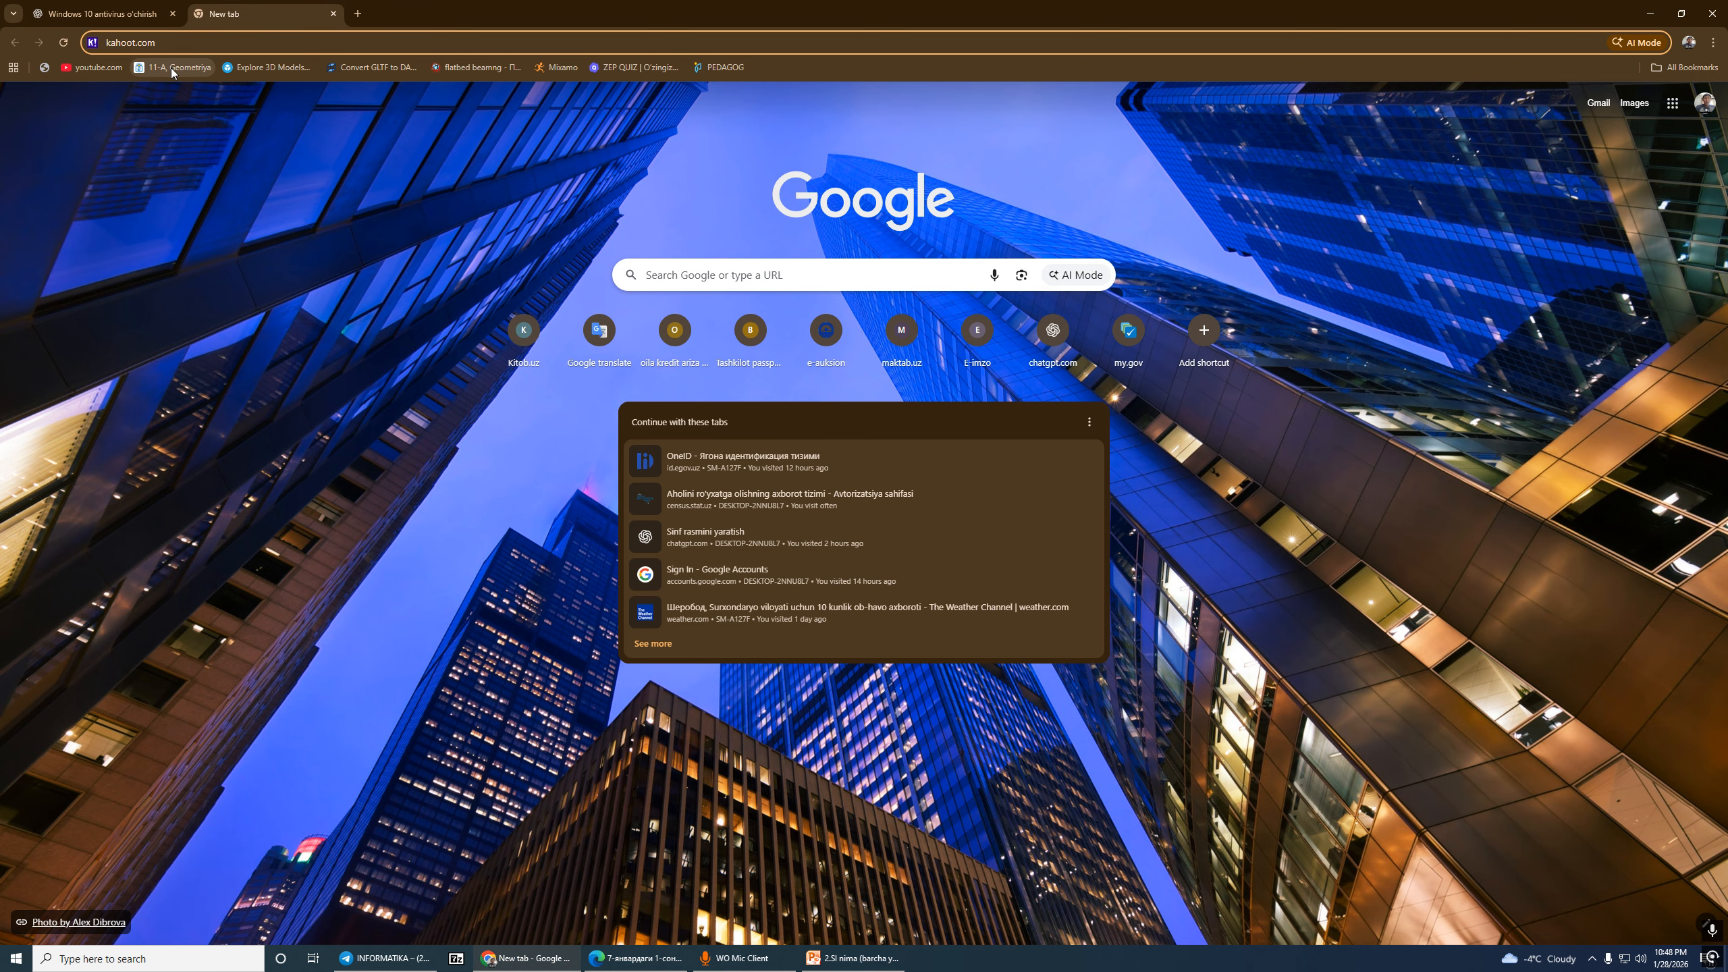
{"action": "key", "text": "Return"}
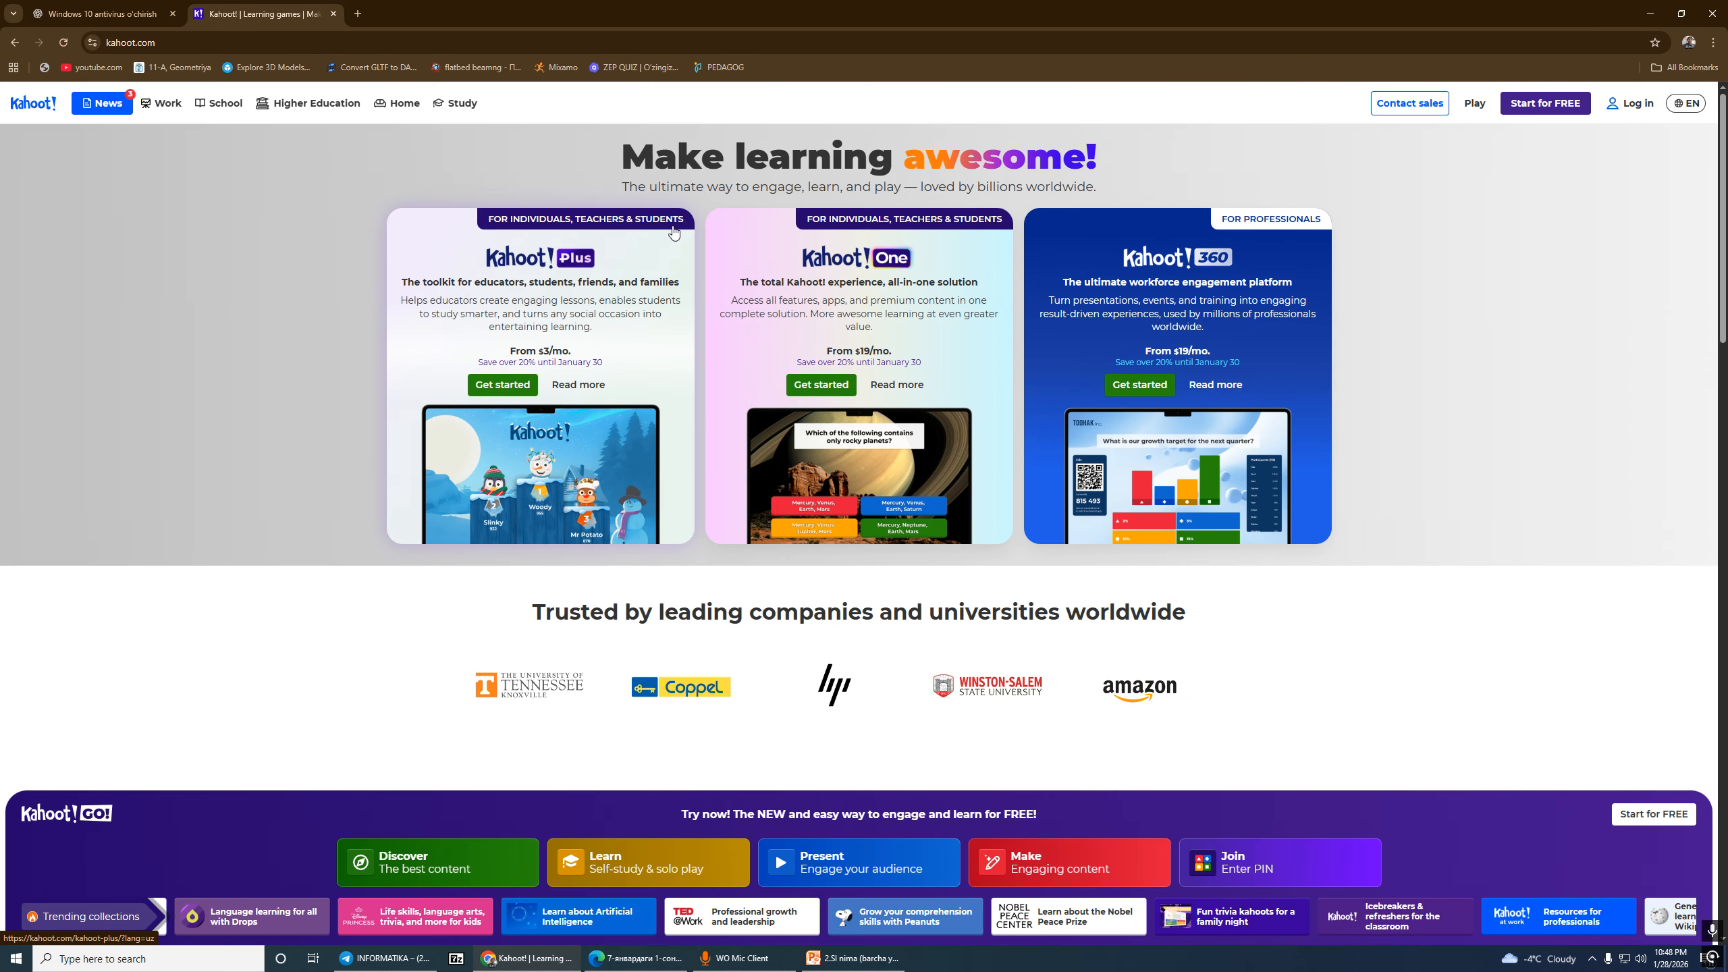
Step: Copy a screenshot of the Log in link circled in red, and log in to Kahoot
{"action": "key", "text": "Print"}
{"action": "left_click_drag", "start_coordinate": [1589, 68], "coordinate": [1671, 201]}
{"action": "mouse_move", "coordinate": [1661, 92]}
{"action": "left_mouse_down"}
{"action": "mouse_move", "coordinate": [1608, 126]}
{"action": "mouse_move", "coordinate": [1662, 114]}
{"action": "left_mouse_up"}
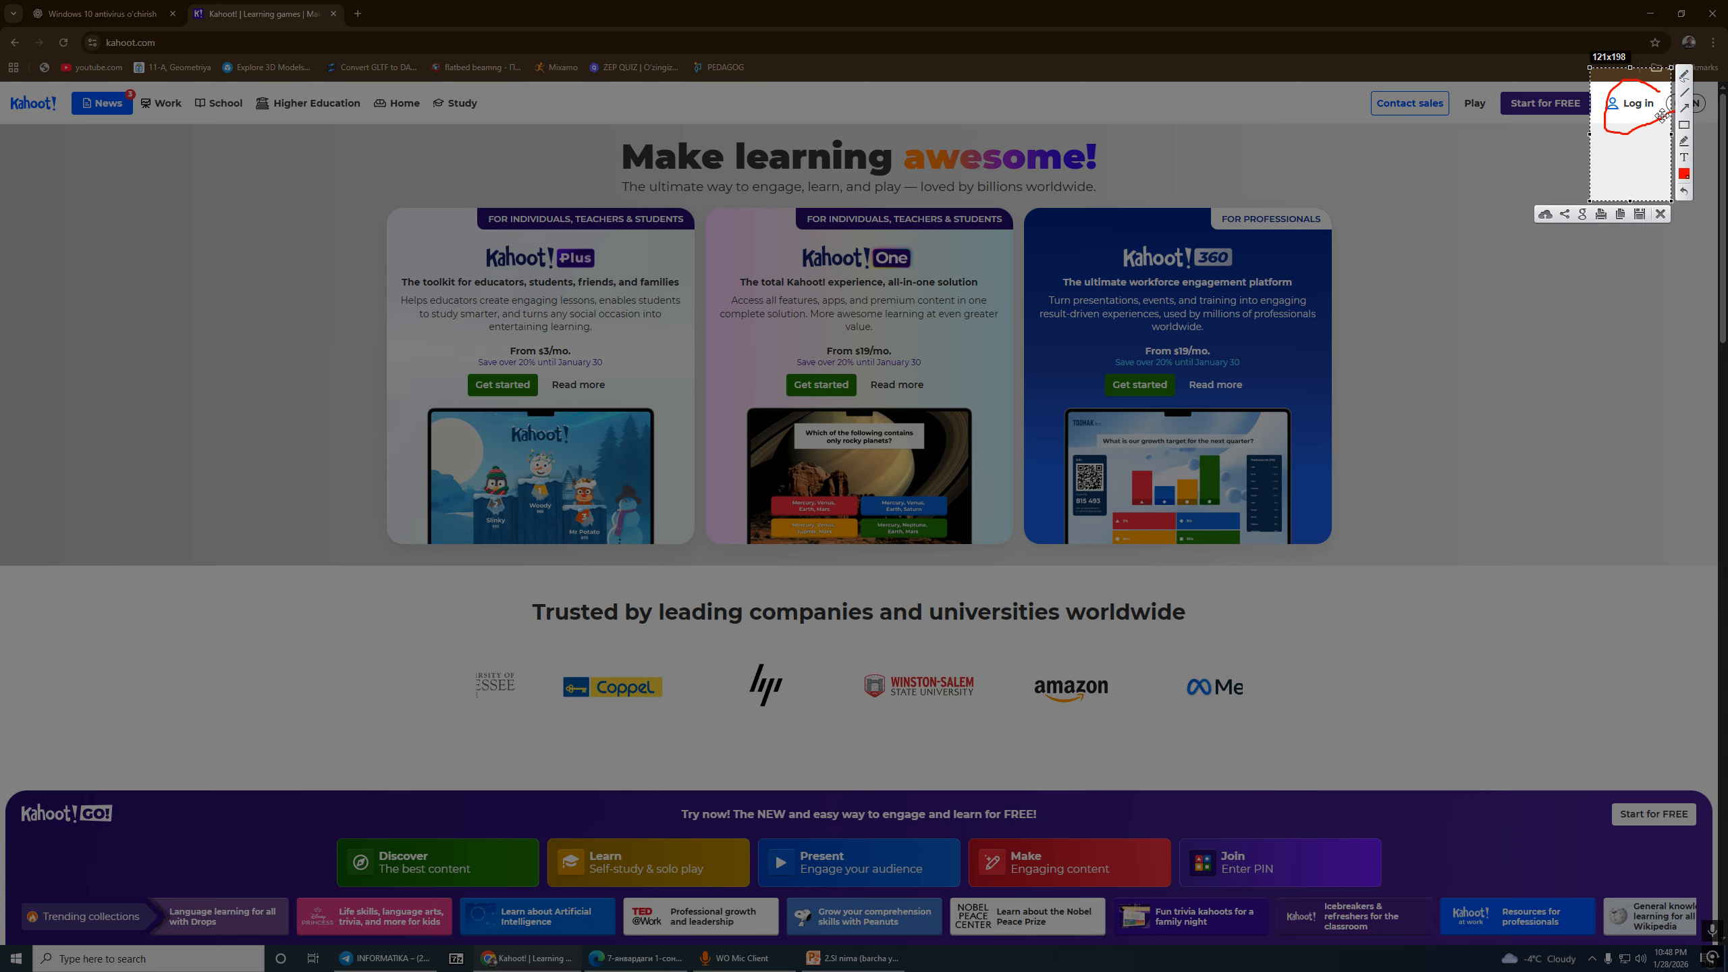
{"action": "key", "text": "ctrl+c"}
{"action": "left_click", "coordinate": [1646, 108]}
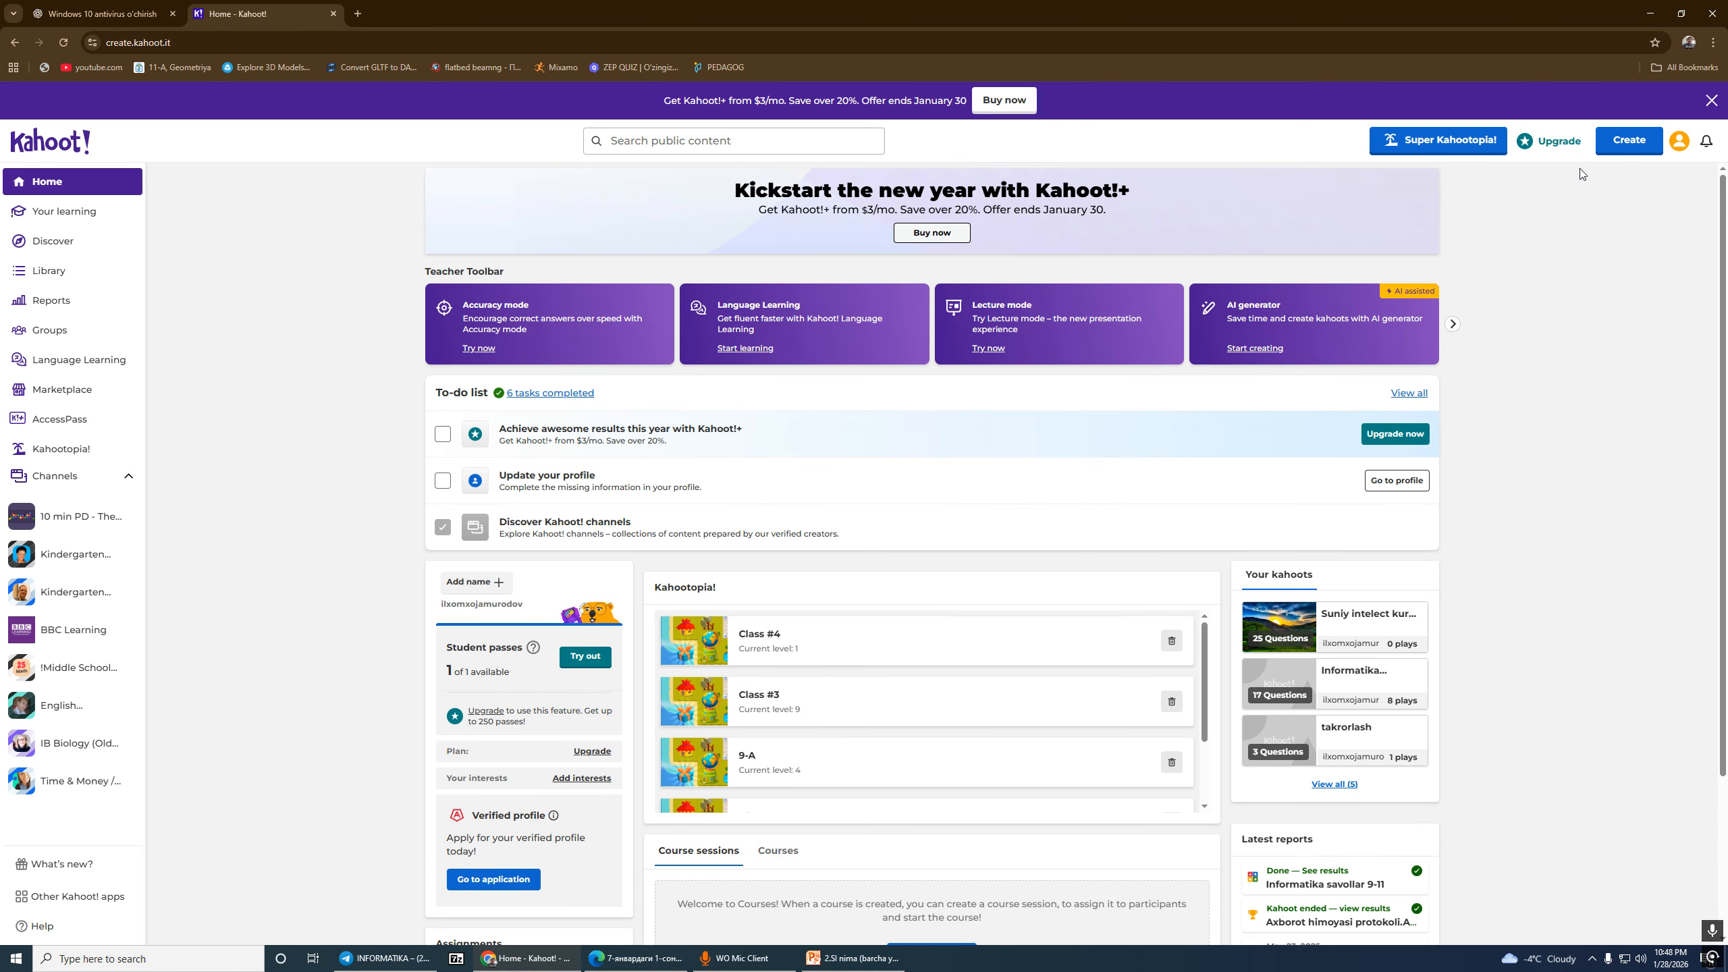
Step: Show the browser profile details and copy a screenshot of the account card circled in red
{"action": "left_click", "coordinate": [1688, 42]}
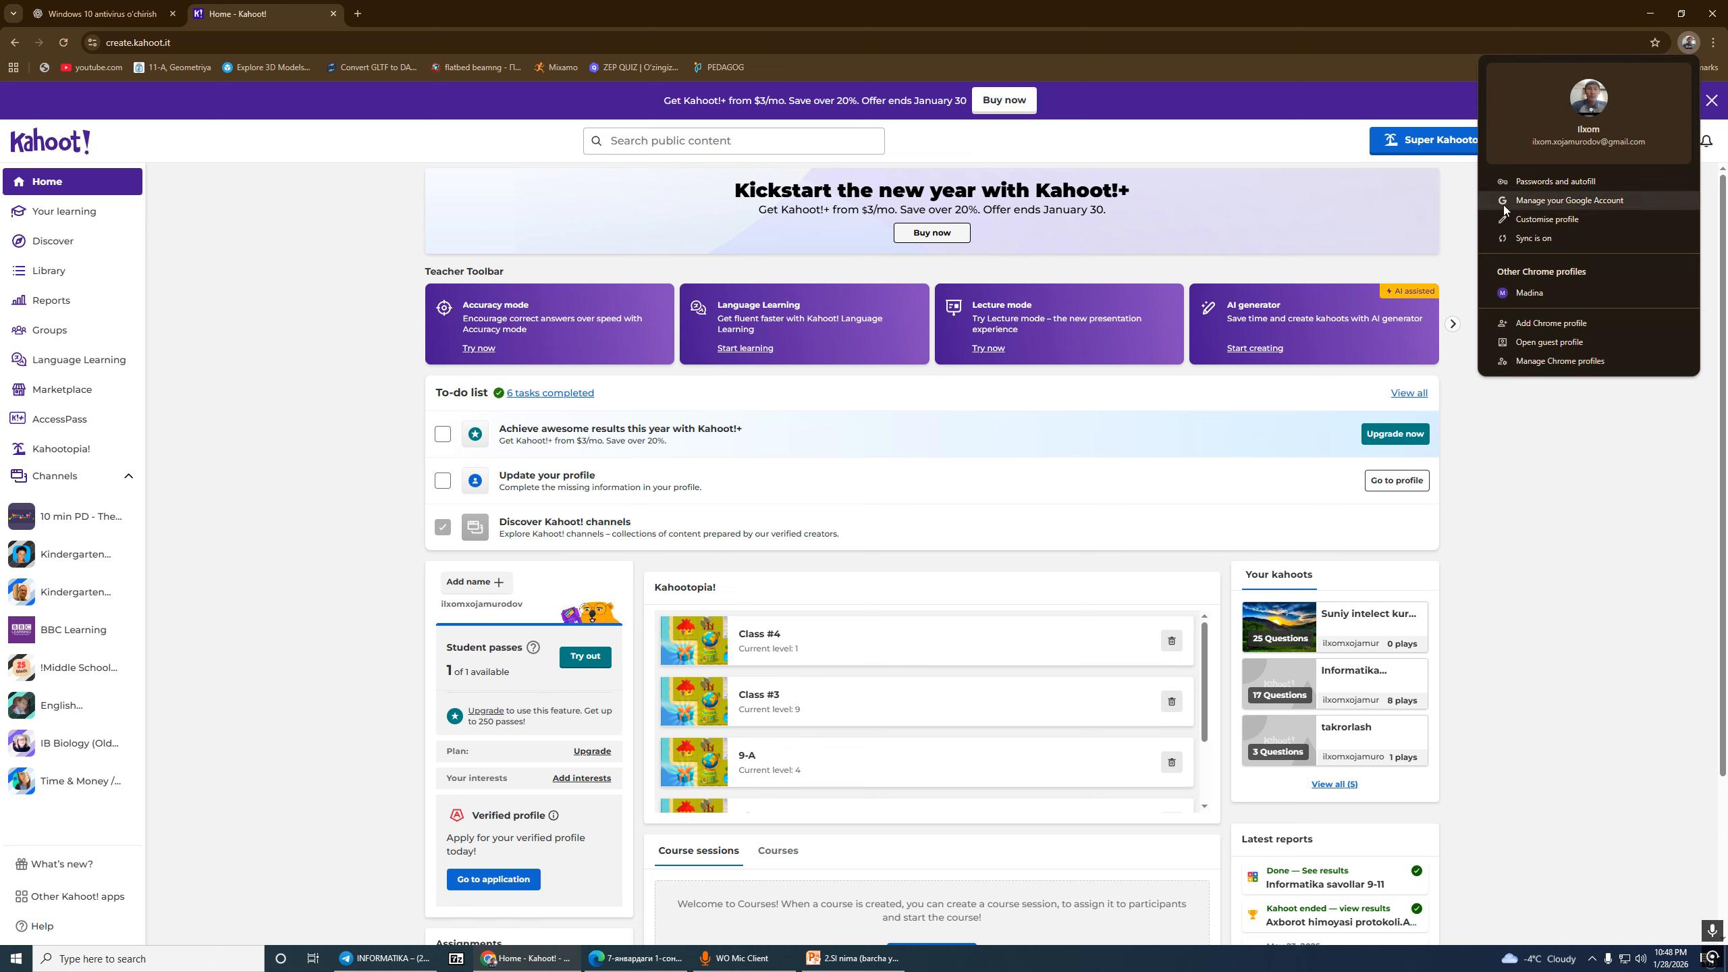
{"action": "key", "text": "Print"}
{"action": "left_click_drag", "start_coordinate": [1478, 50], "coordinate": [1660, 197]}
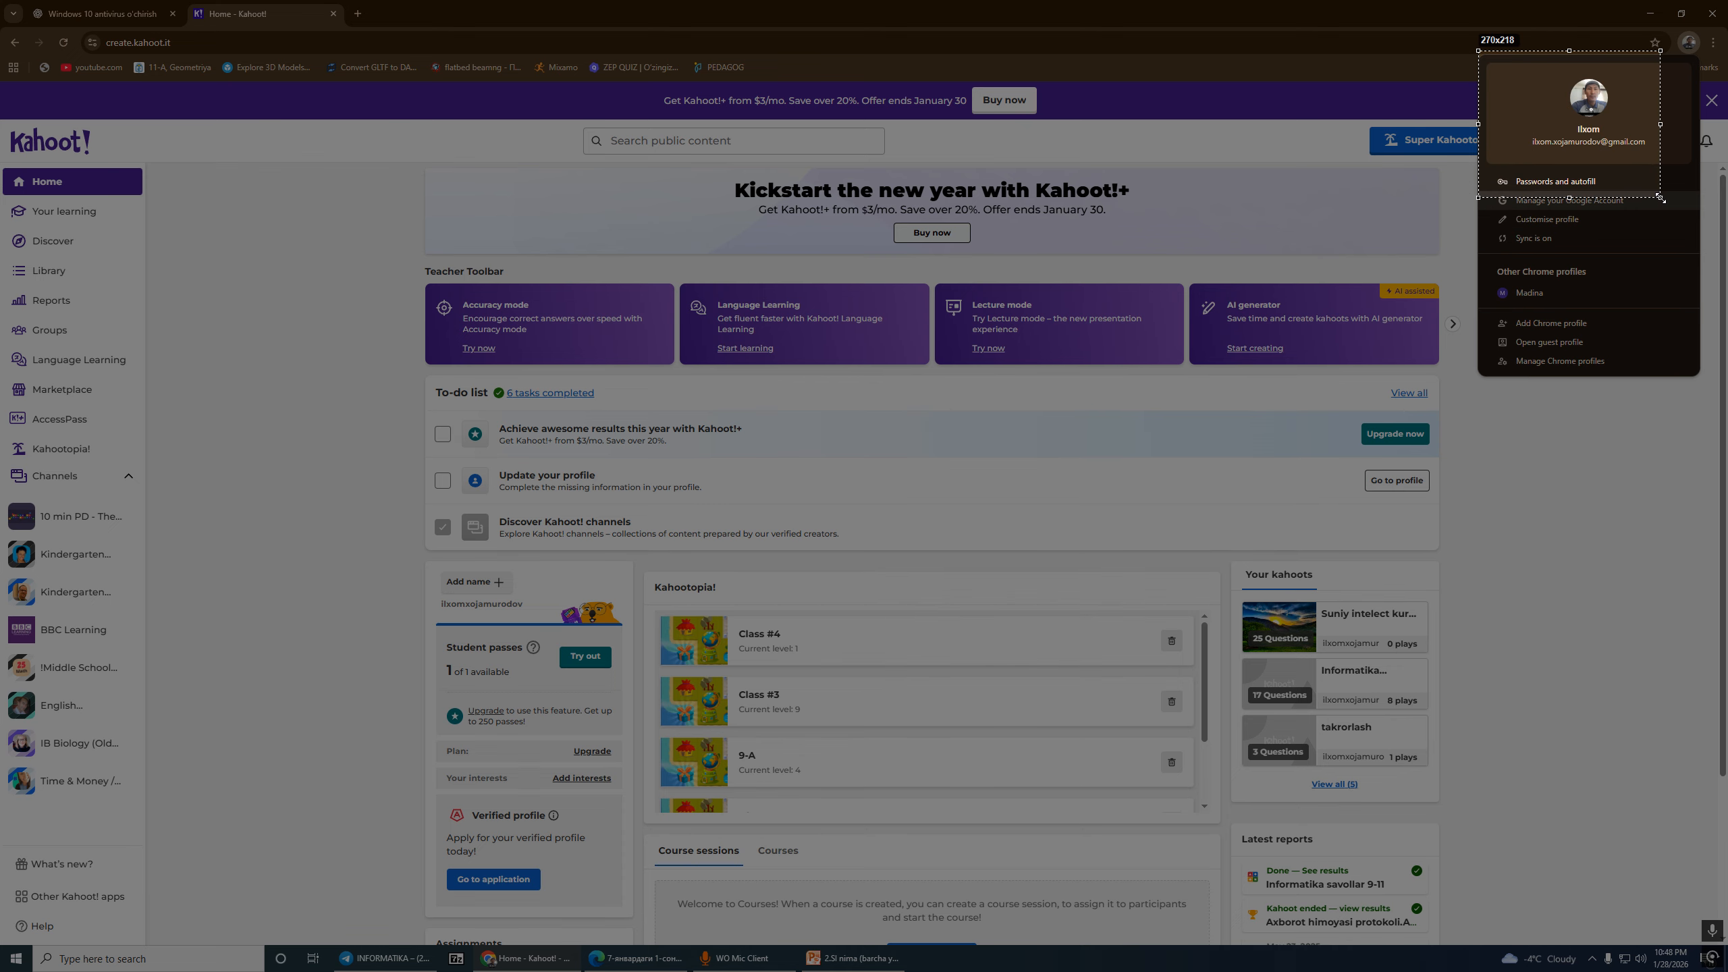
{"action": "left_click", "coordinate": [1671, 73]}
{"action": "mouse_move", "coordinate": [1620, 69]}
{"action": "left_mouse_down"}
{"action": "mouse_move", "coordinate": [1506, 174]}
{"action": "mouse_move", "coordinate": [1660, 150]}
{"action": "mouse_move", "coordinate": [1606, 74]}
{"action": "left_mouse_up"}
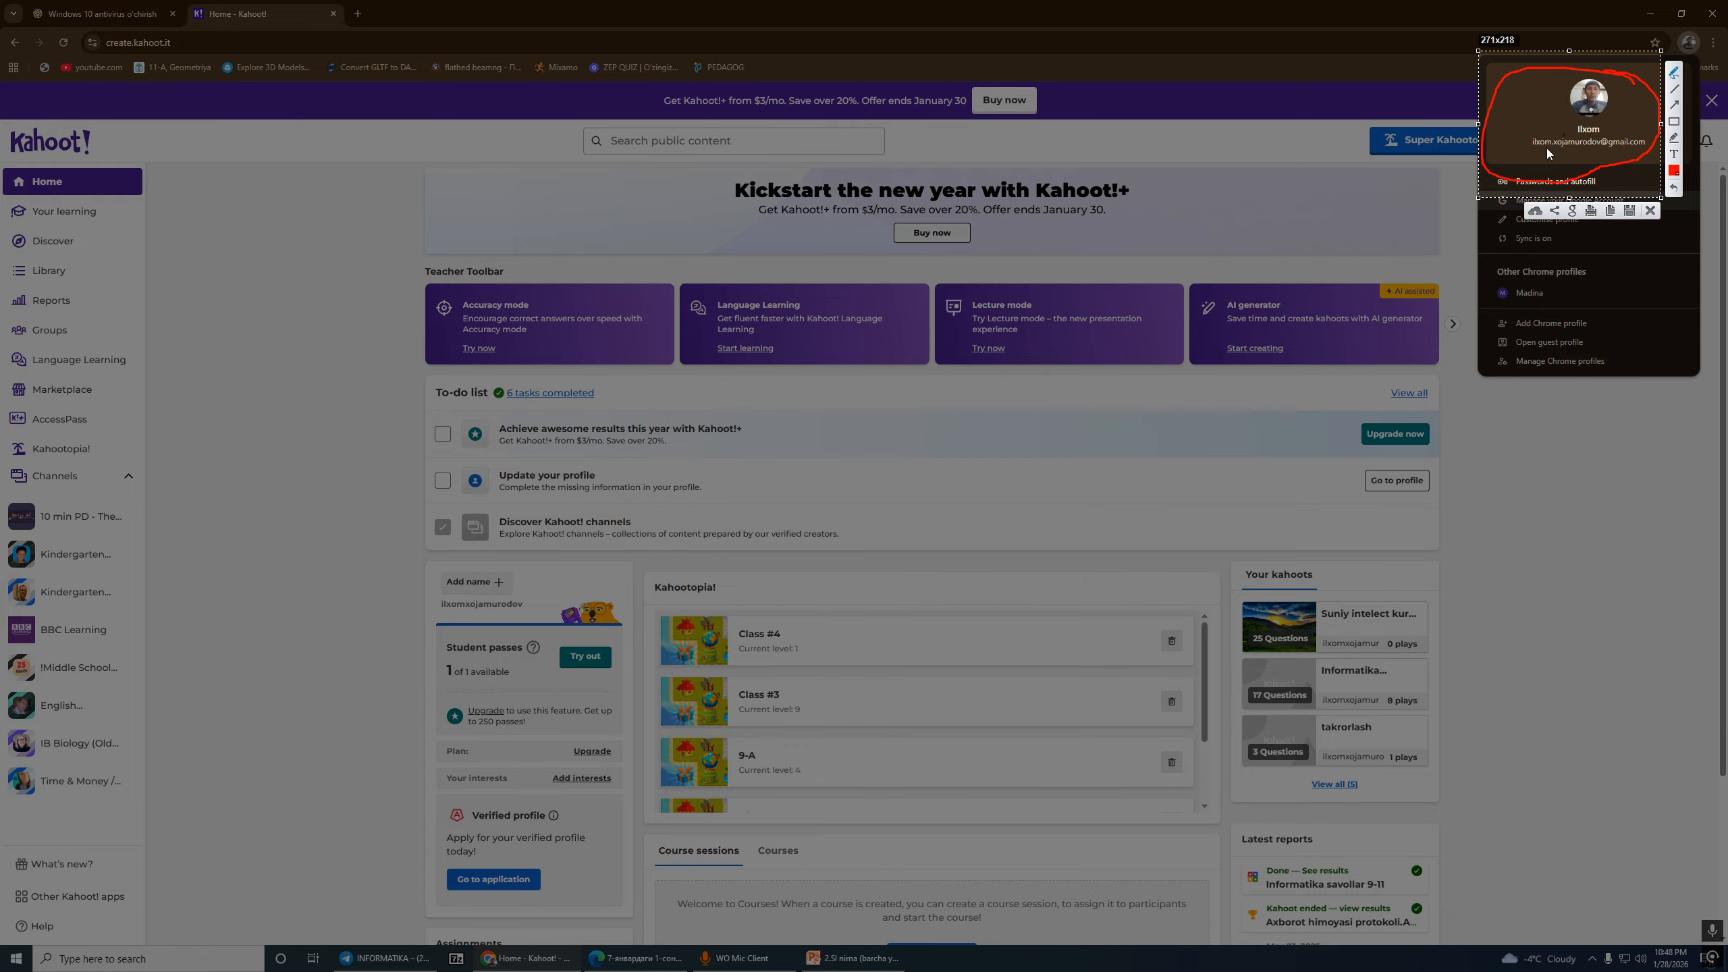
{"action": "key", "text": "ctrl+c"}
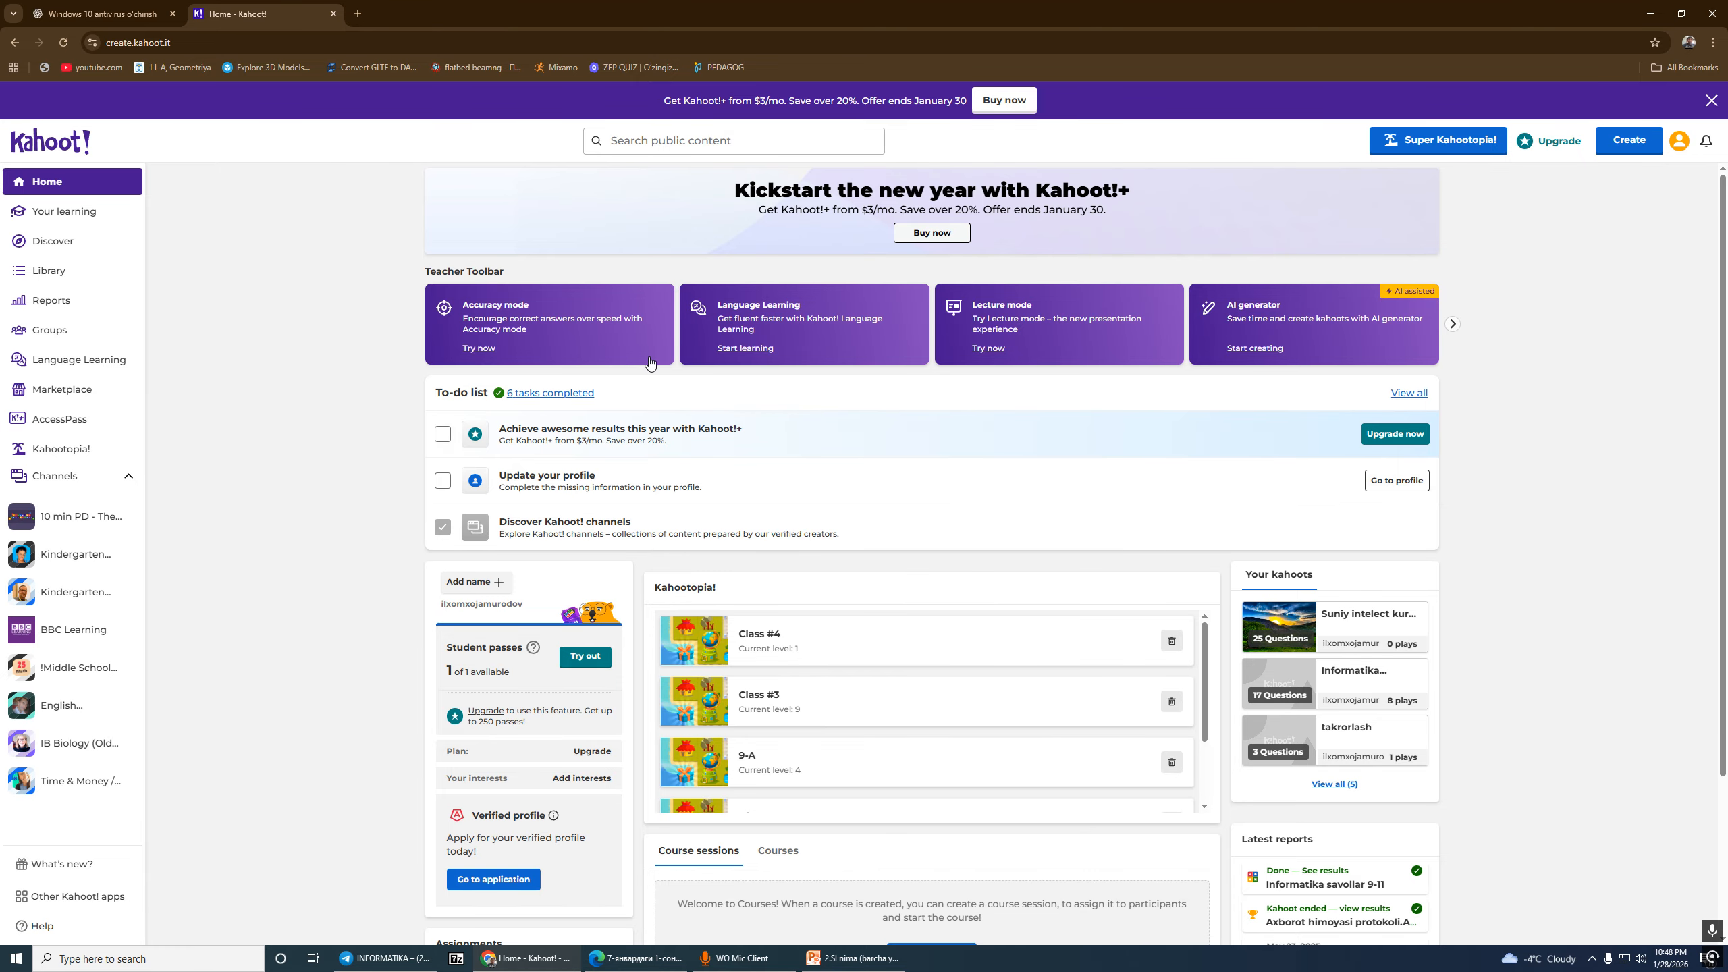
Step: Capture the Kahoot home page, circle Create, Library, Reports and Discover in red, and discard the capture
{"action": "key", "text": "Print"}
{"action": "left_click_drag", "start_coordinate": [0, 32], "coordinate": [1690, 816]}
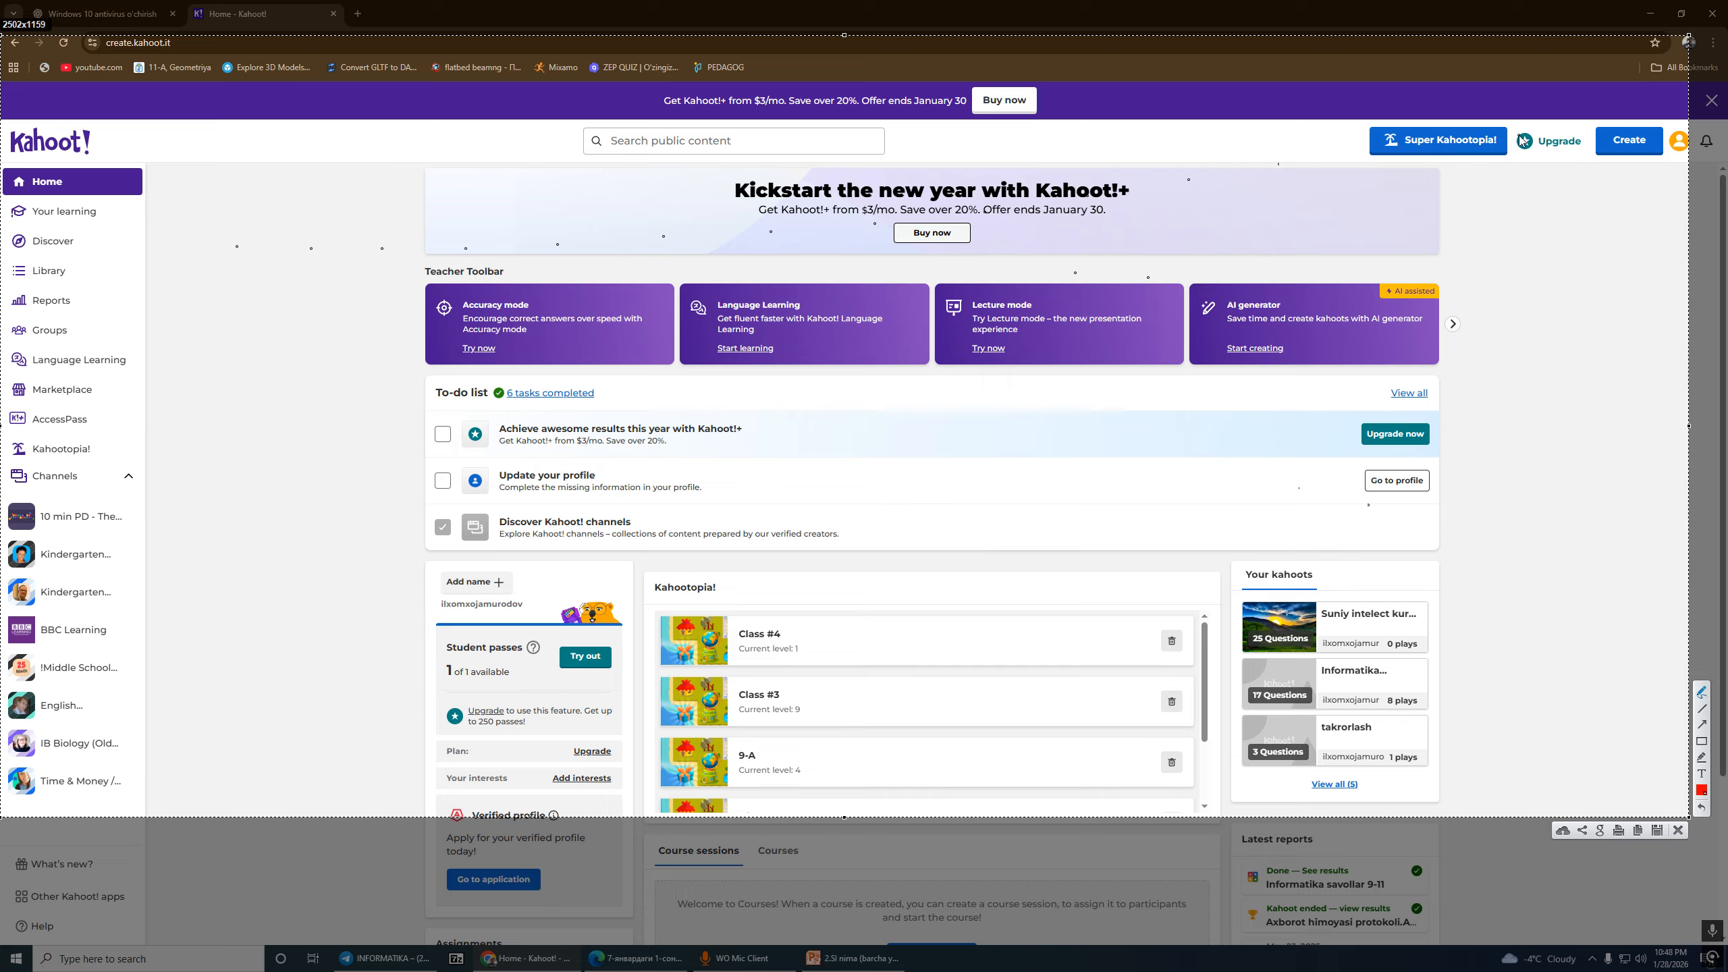
{"action": "mouse_move", "coordinate": [1619, 114]}
{"action": "left_mouse_down"}
{"action": "mouse_move", "coordinate": [1576, 144]}
{"action": "mouse_move", "coordinate": [1628, 194]}
{"action": "mouse_move", "coordinate": [1670, 164]}
{"action": "mouse_move", "coordinate": [1657, 121]}
{"action": "mouse_move", "coordinate": [1597, 124]}
{"action": "left_mouse_up"}
{"action": "mouse_move", "coordinate": [39, 256]}
{"action": "left_mouse_down"}
{"action": "mouse_move", "coordinate": [5, 265]}
{"action": "mouse_move", "coordinate": [6, 285]}
{"action": "mouse_move", "coordinate": [81, 281]}
{"action": "mouse_move", "coordinate": [41, 262]}
{"action": "left_mouse_up"}
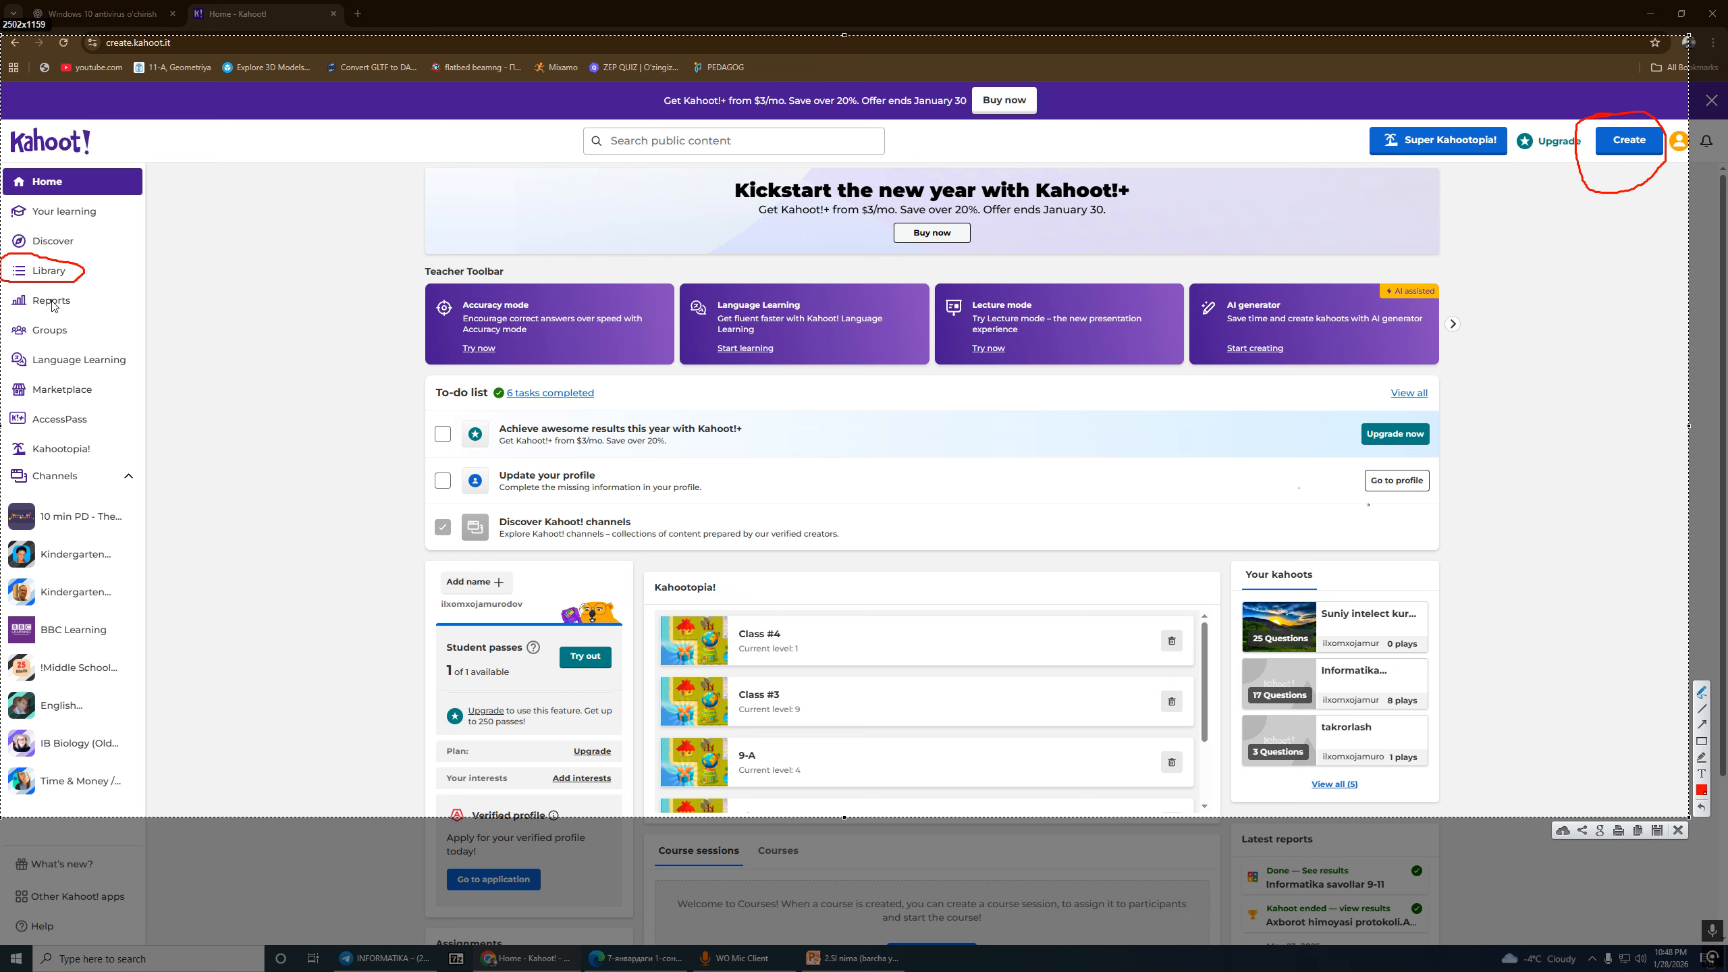
{"action": "mouse_move", "coordinate": [77, 306]}
{"action": "left_mouse_down"}
{"action": "mouse_move", "coordinate": [65, 289]}
{"action": "mouse_move", "coordinate": [5, 312]}
{"action": "mouse_move", "coordinate": [81, 311]}
{"action": "left_mouse_up"}
{"action": "mouse_move", "coordinate": [91, 239]}
{"action": "left_mouse_down"}
{"action": "mouse_move", "coordinate": [12, 240]}
{"action": "mouse_move", "coordinate": [67, 257]}
{"action": "left_mouse_up"}
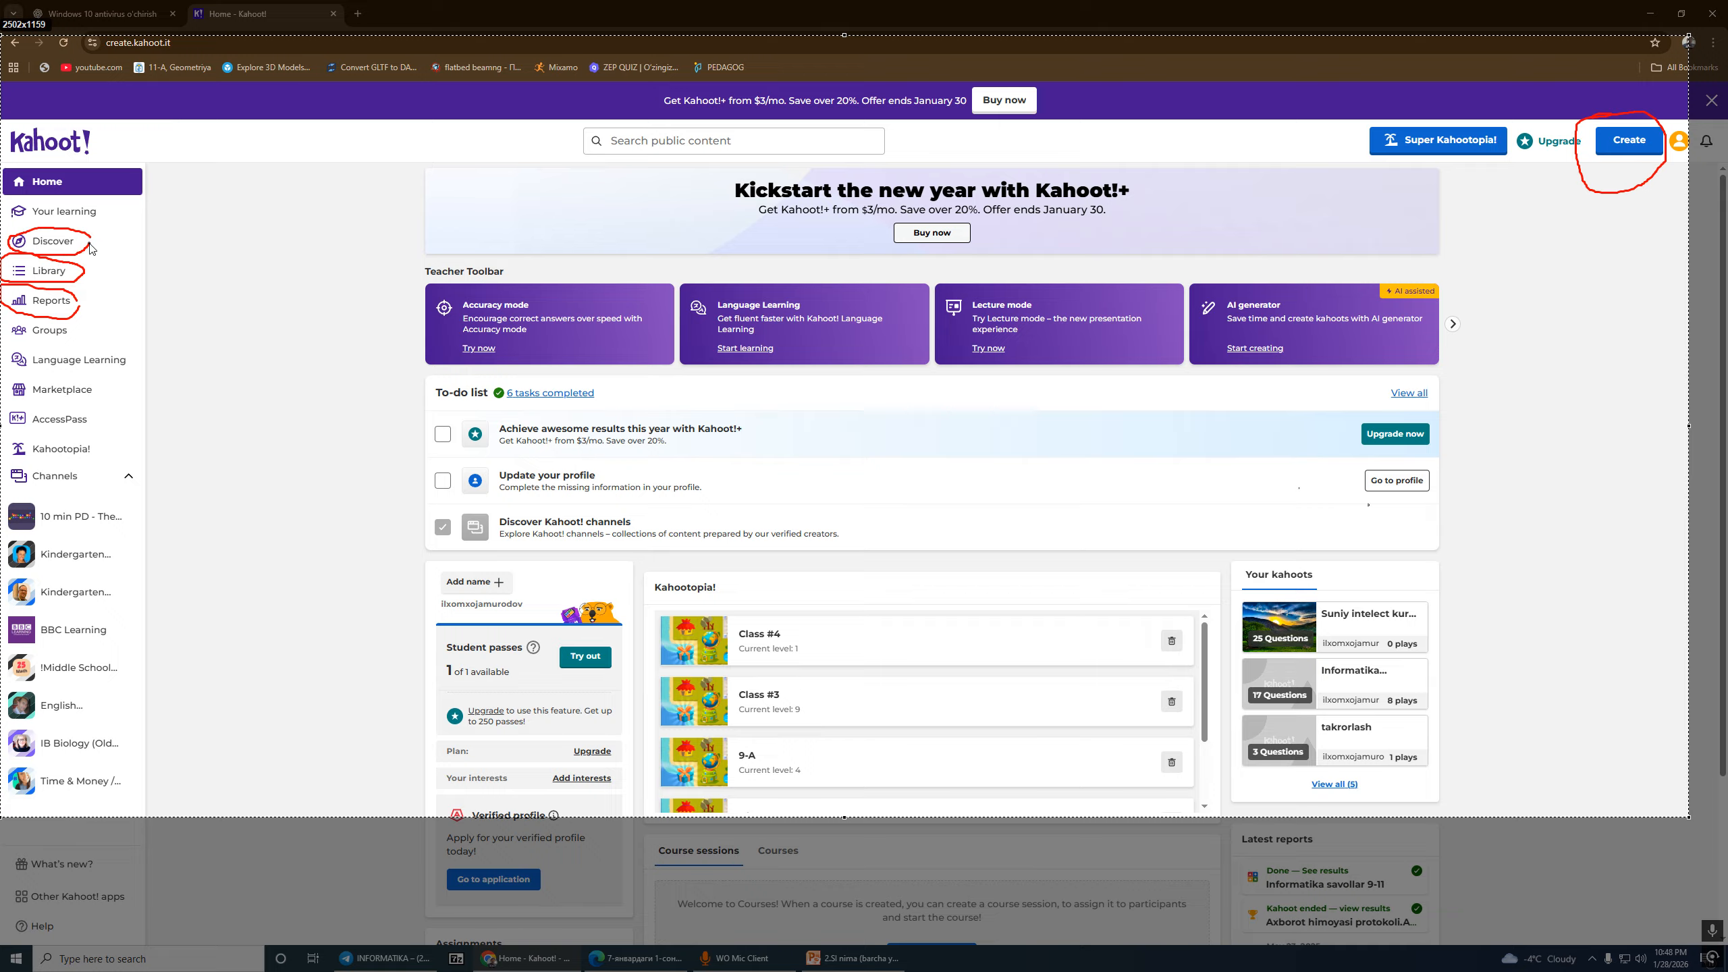
{"action": "left_click_drag", "start_coordinate": [90, 242], "coordinate": [89, 240]}
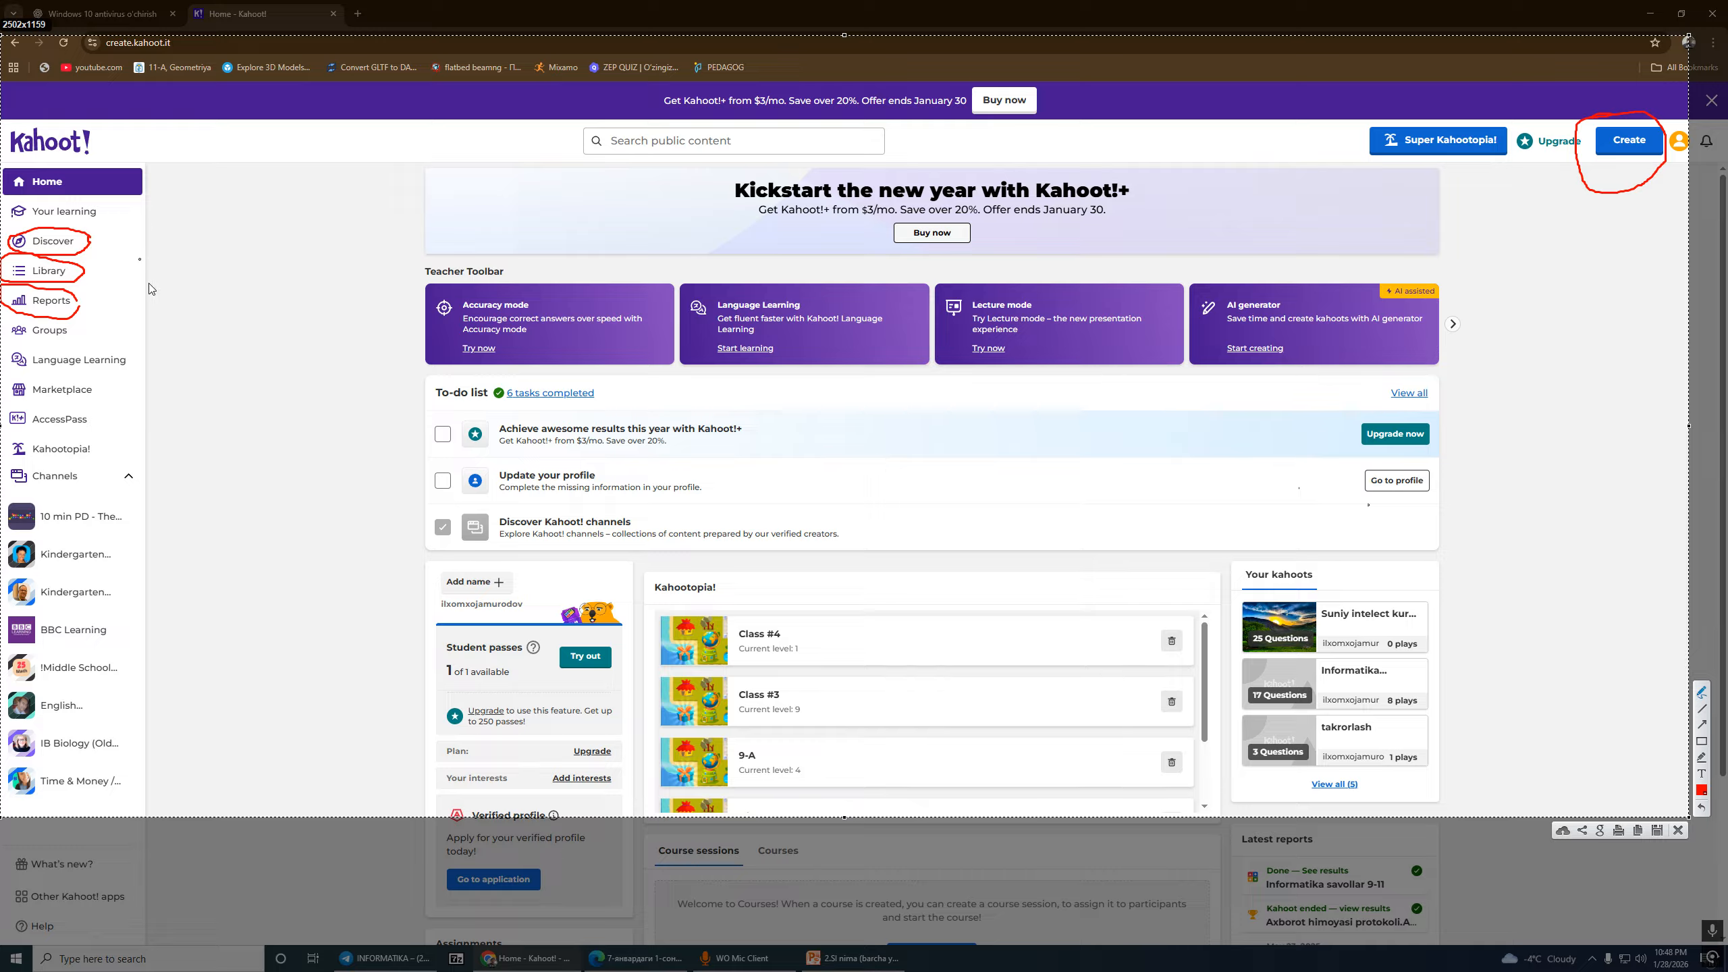
{"action": "left_click_drag", "start_coordinate": [54, 195], "coordinate": [51, 193]}
{"action": "key", "text": "Escape"}
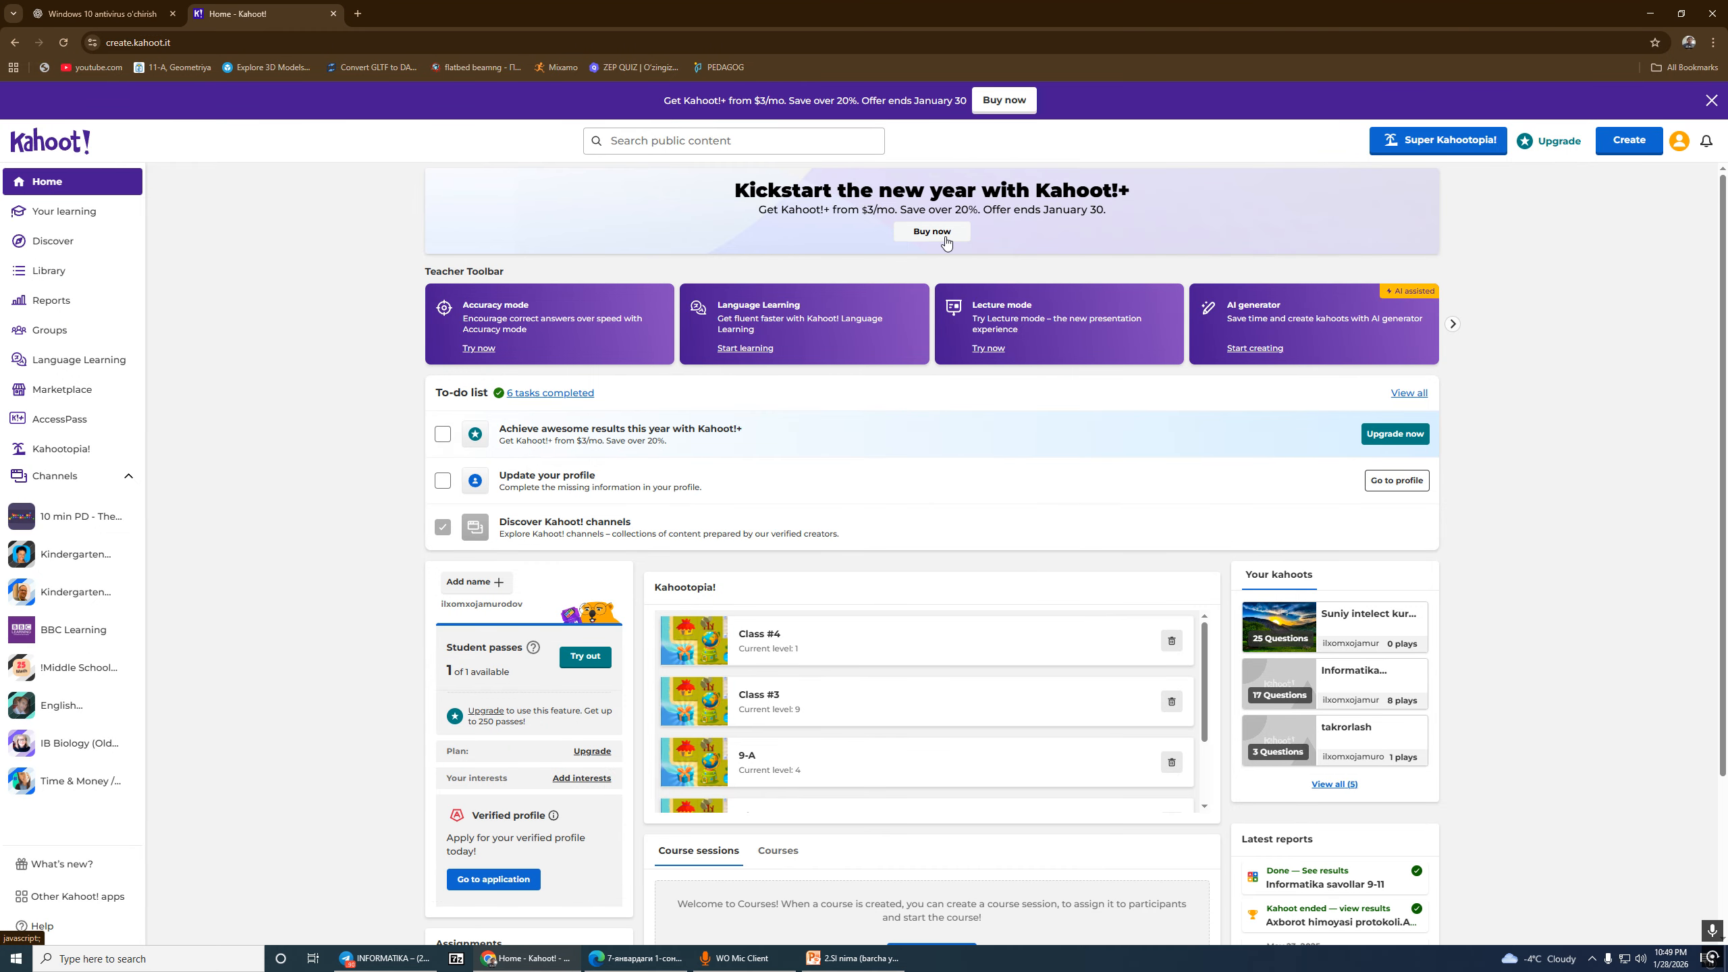
Step: Open the Kahoot!+ purchase offer, copy a screenshot of the Bronze and Gold plans, and close the offer
{"action": "left_click", "coordinate": [1017, 102]}
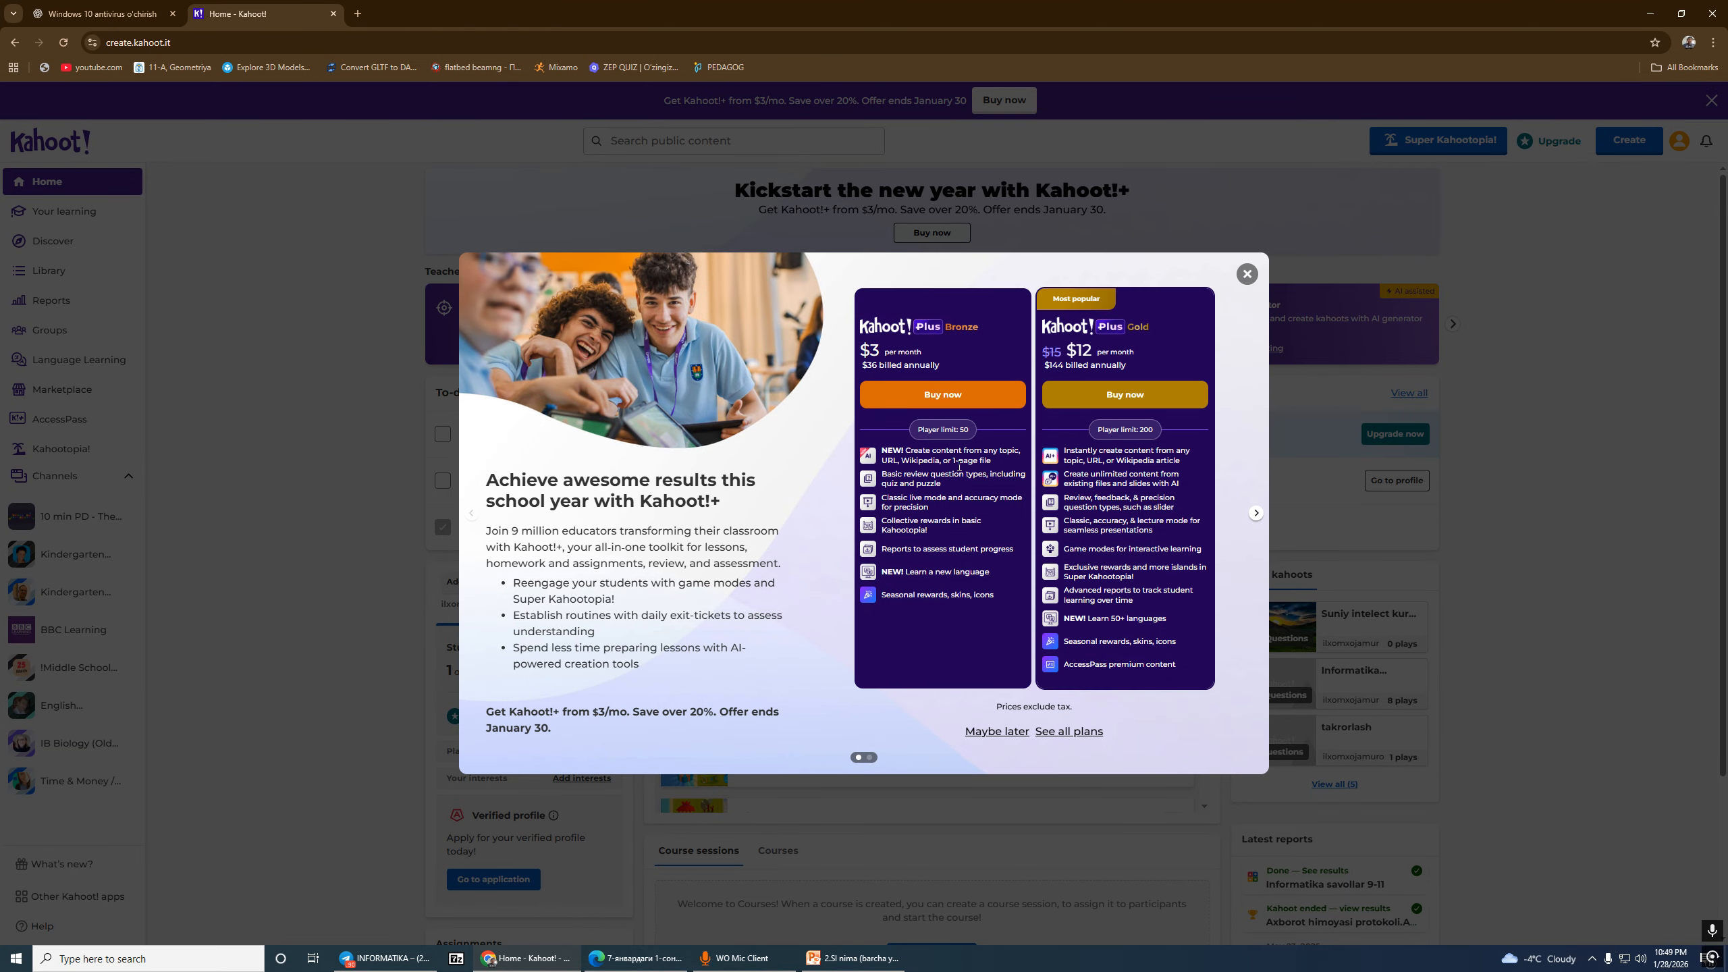
{"action": "key", "text": "Print"}
{"action": "left_click_drag", "start_coordinate": [862, 259], "coordinate": [1233, 701]}
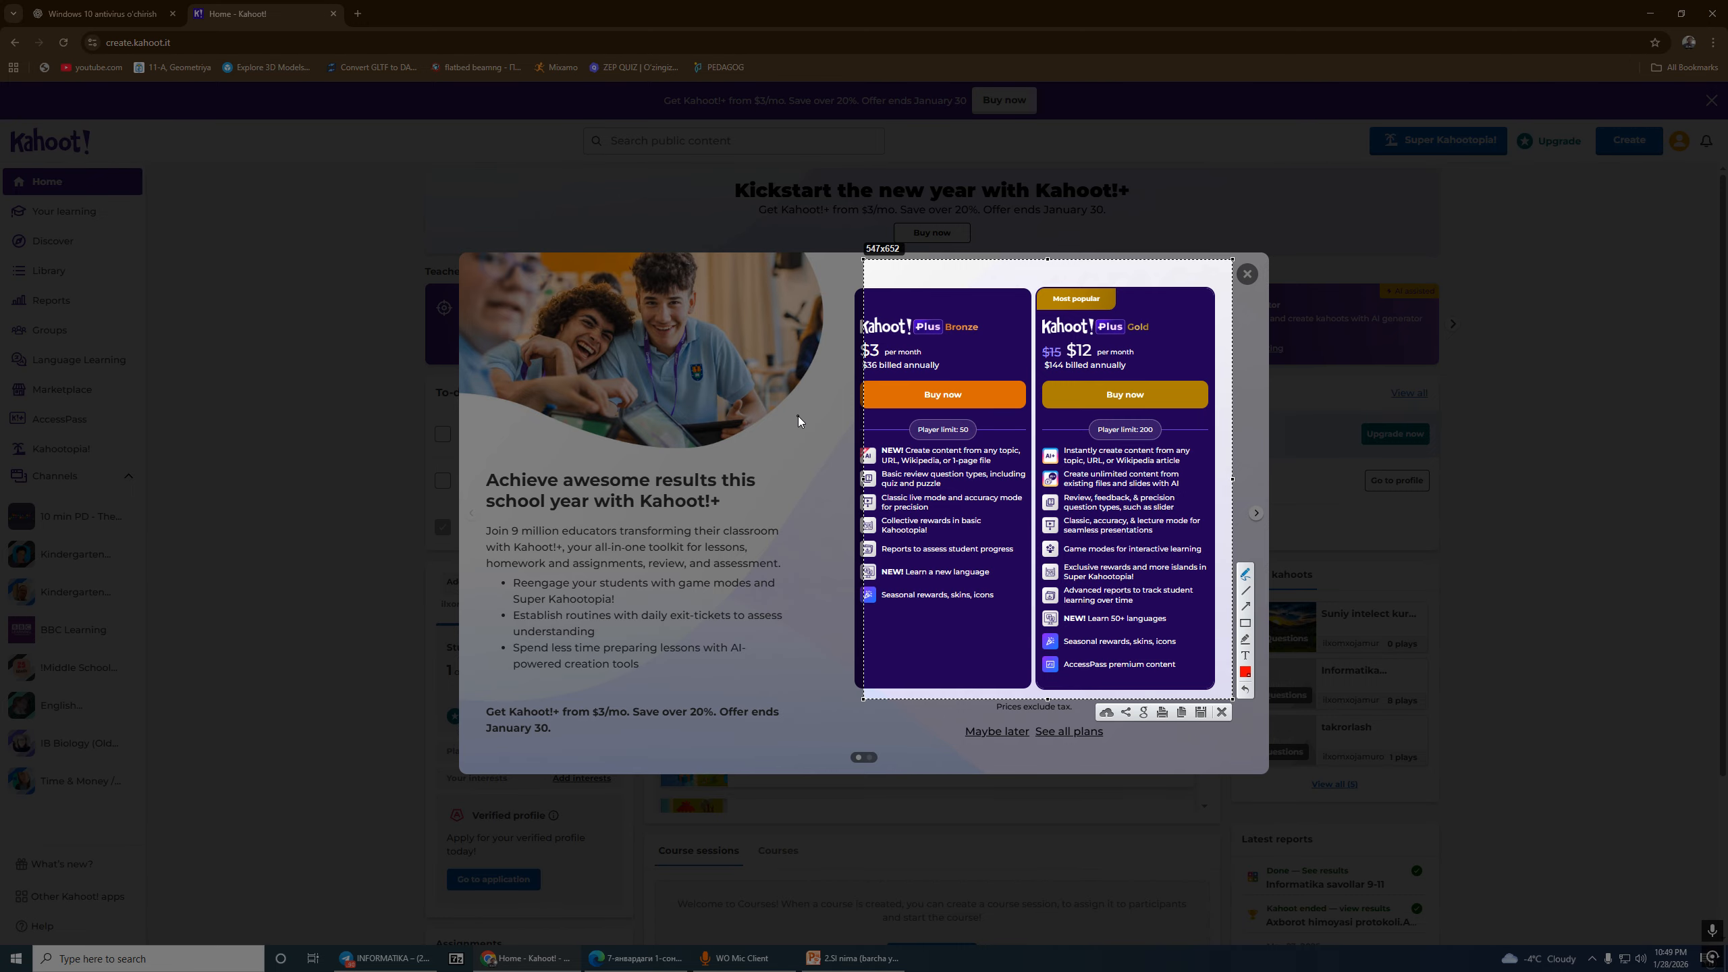
{"action": "key", "text": "ctrl+c"}
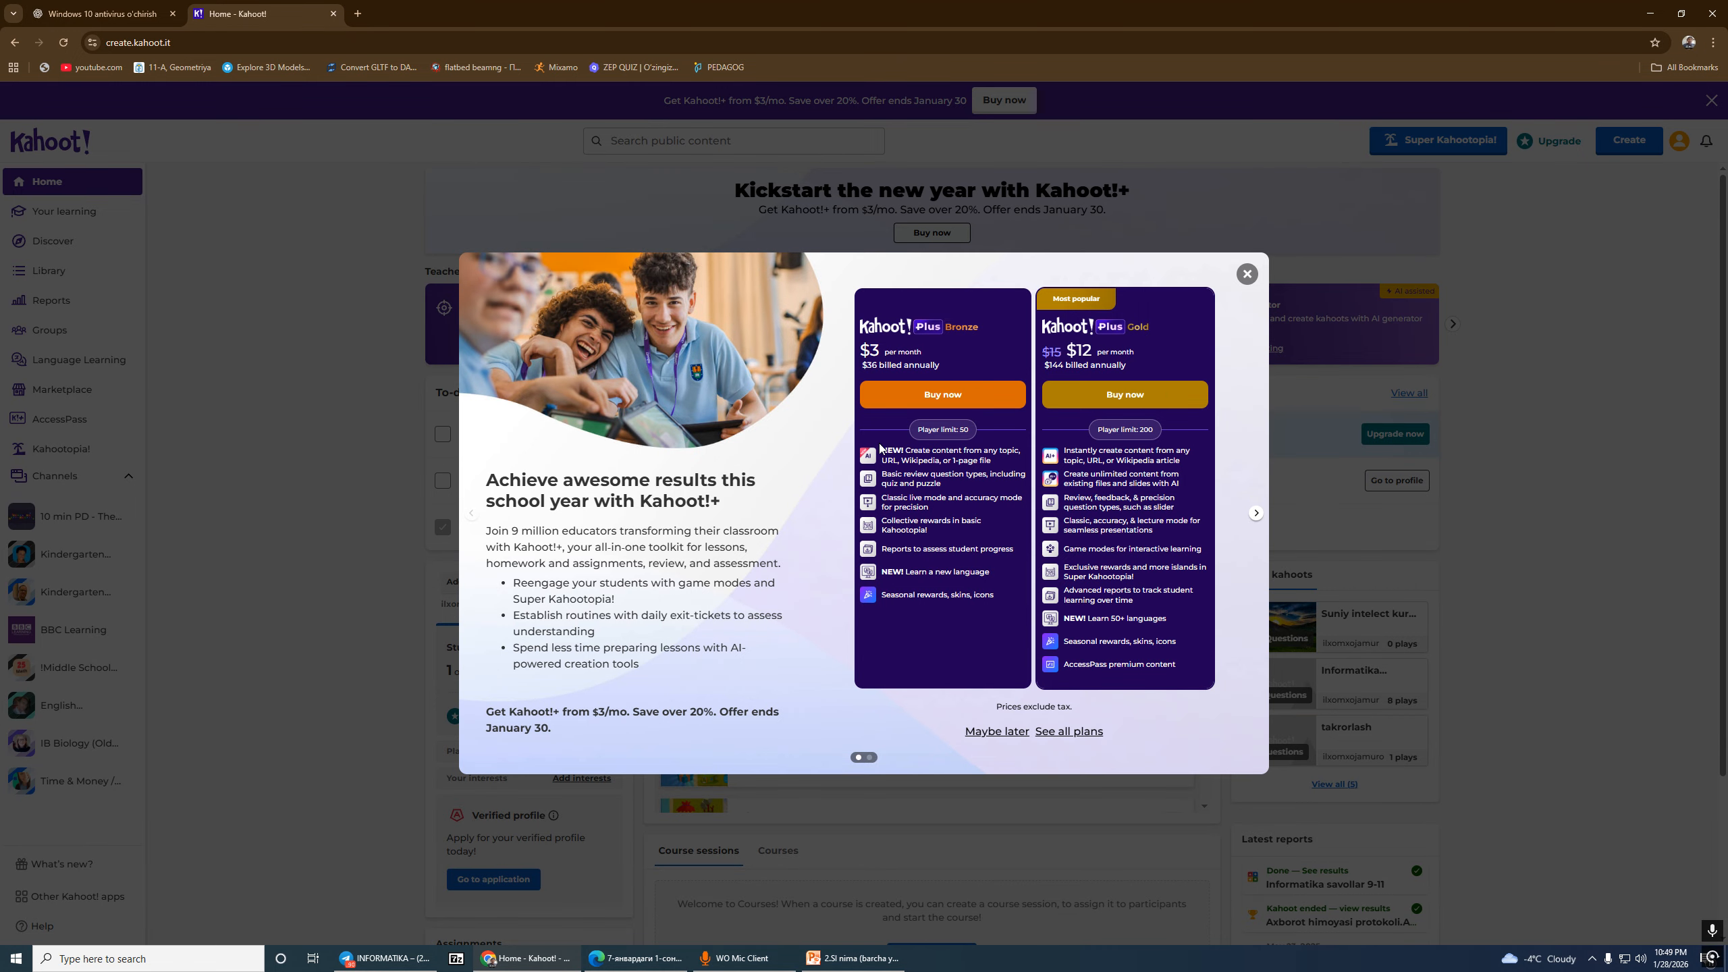
{"action": "left_click", "coordinate": [1248, 275]}
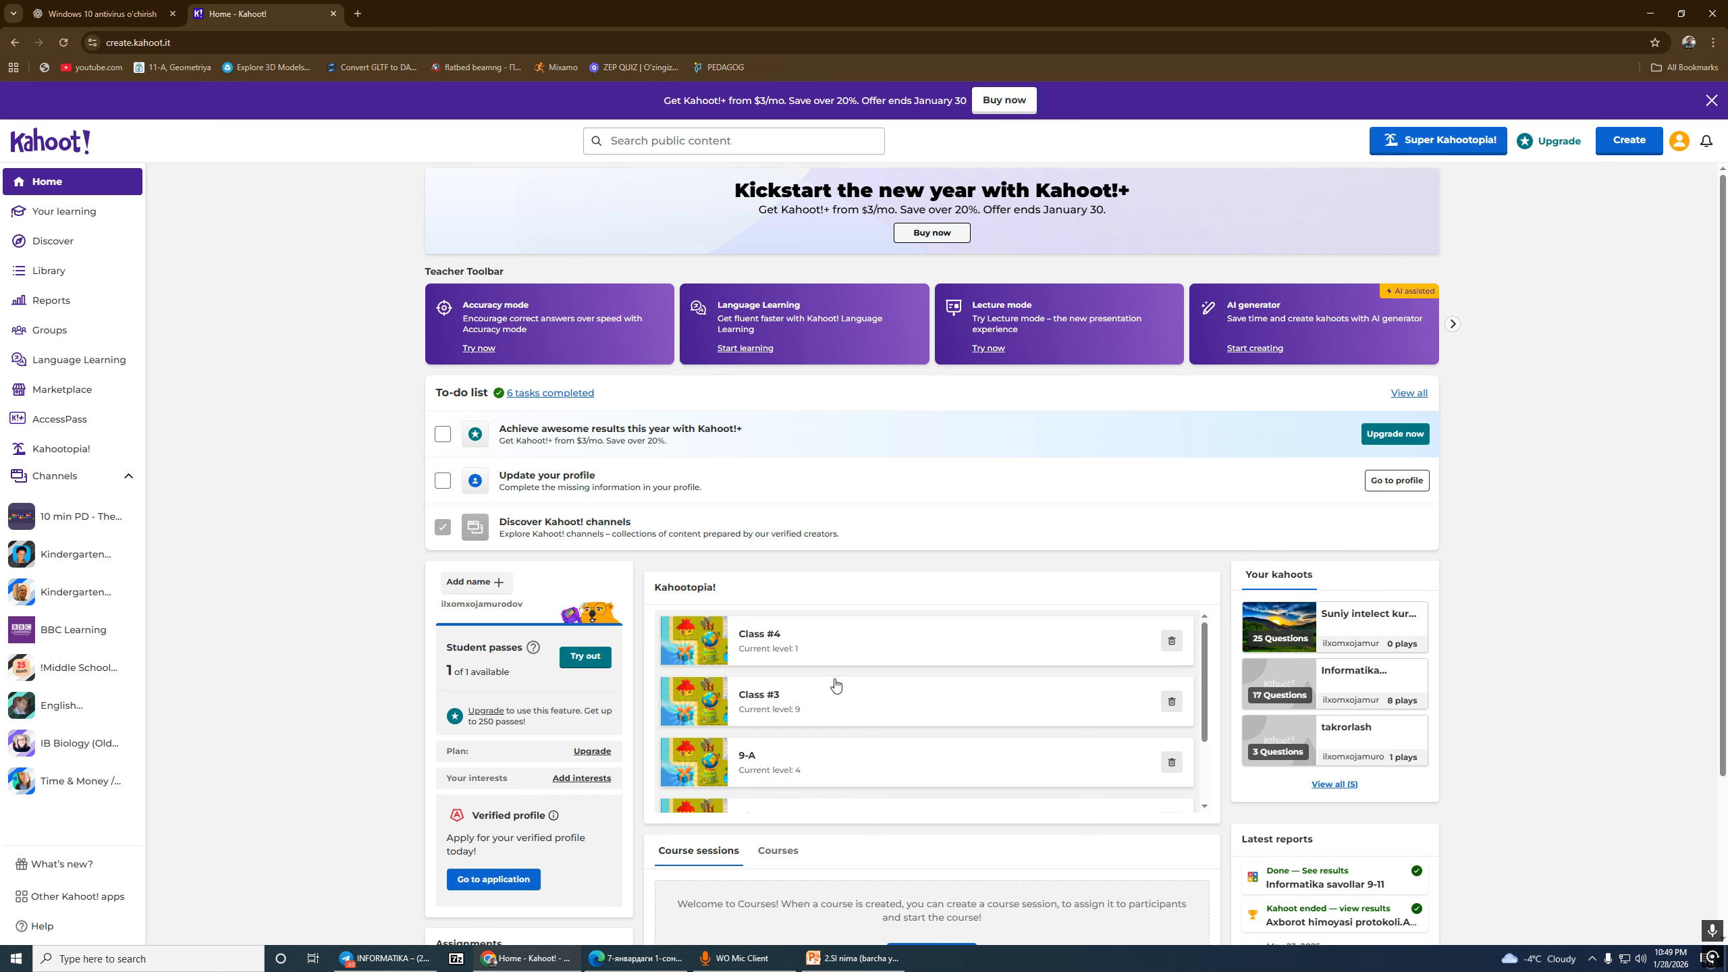
Step: Capture the page's Translate to o'zbek option, mark it in red, and discard the capture
{"action": "right_click", "coordinate": [1536, 348]}
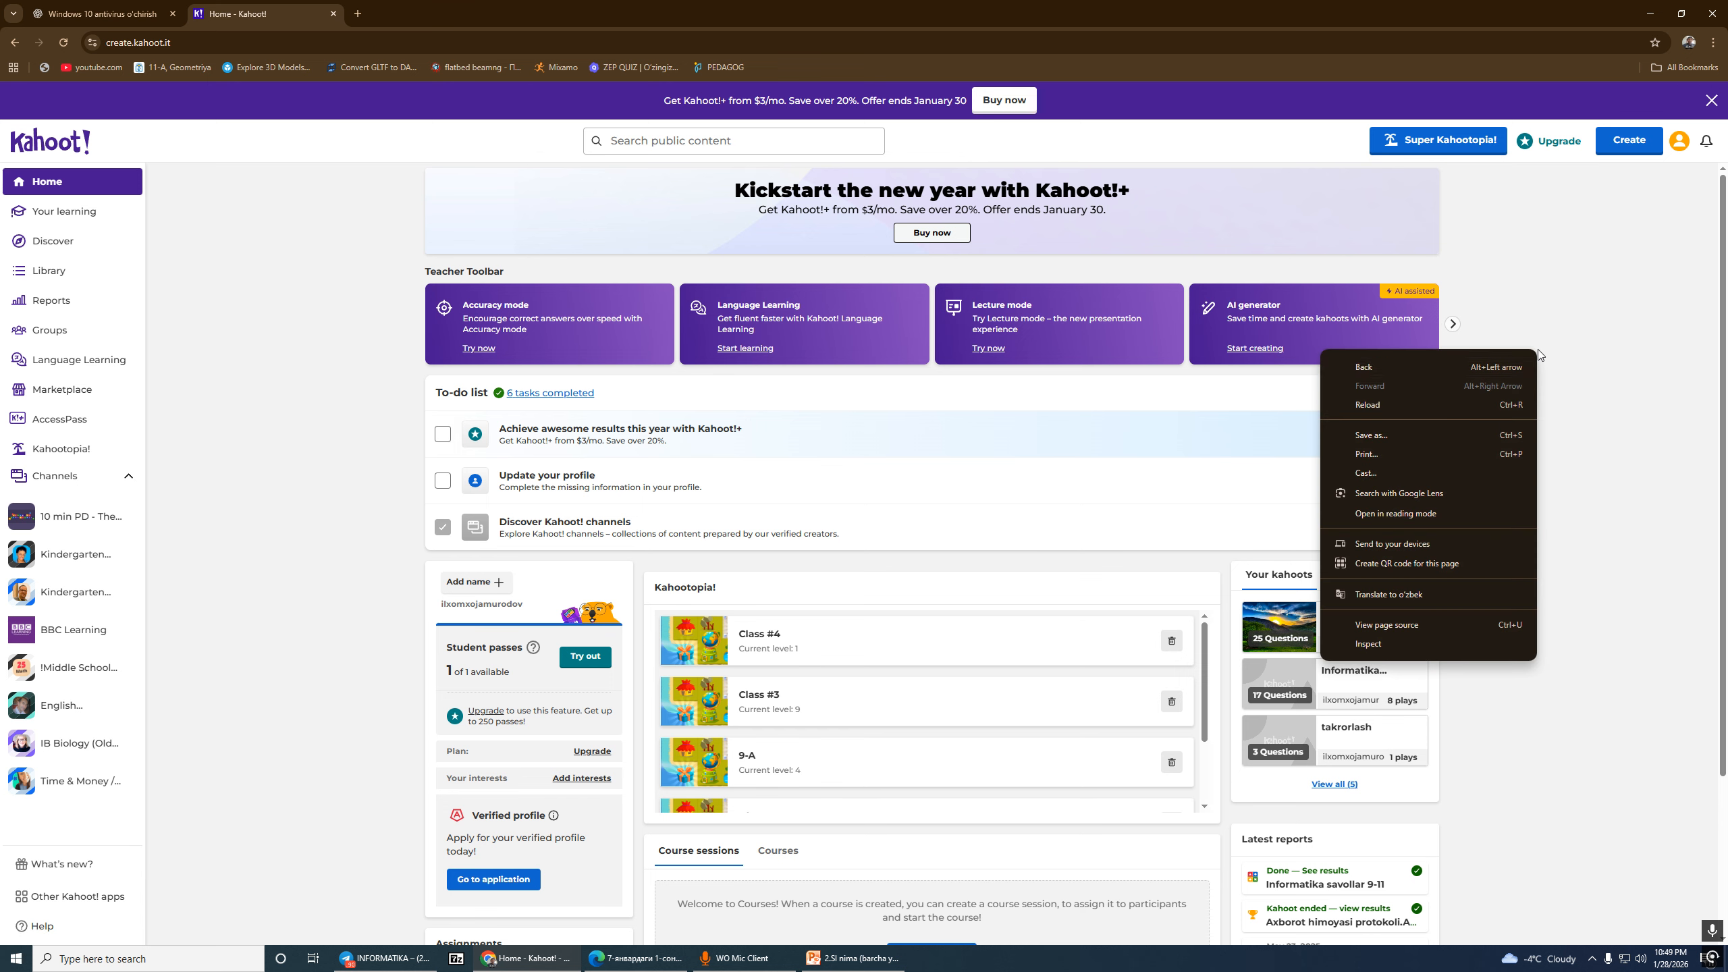
{"action": "left_click", "coordinate": [1595, 409]}
{"action": "right_click", "coordinate": [1595, 409]}
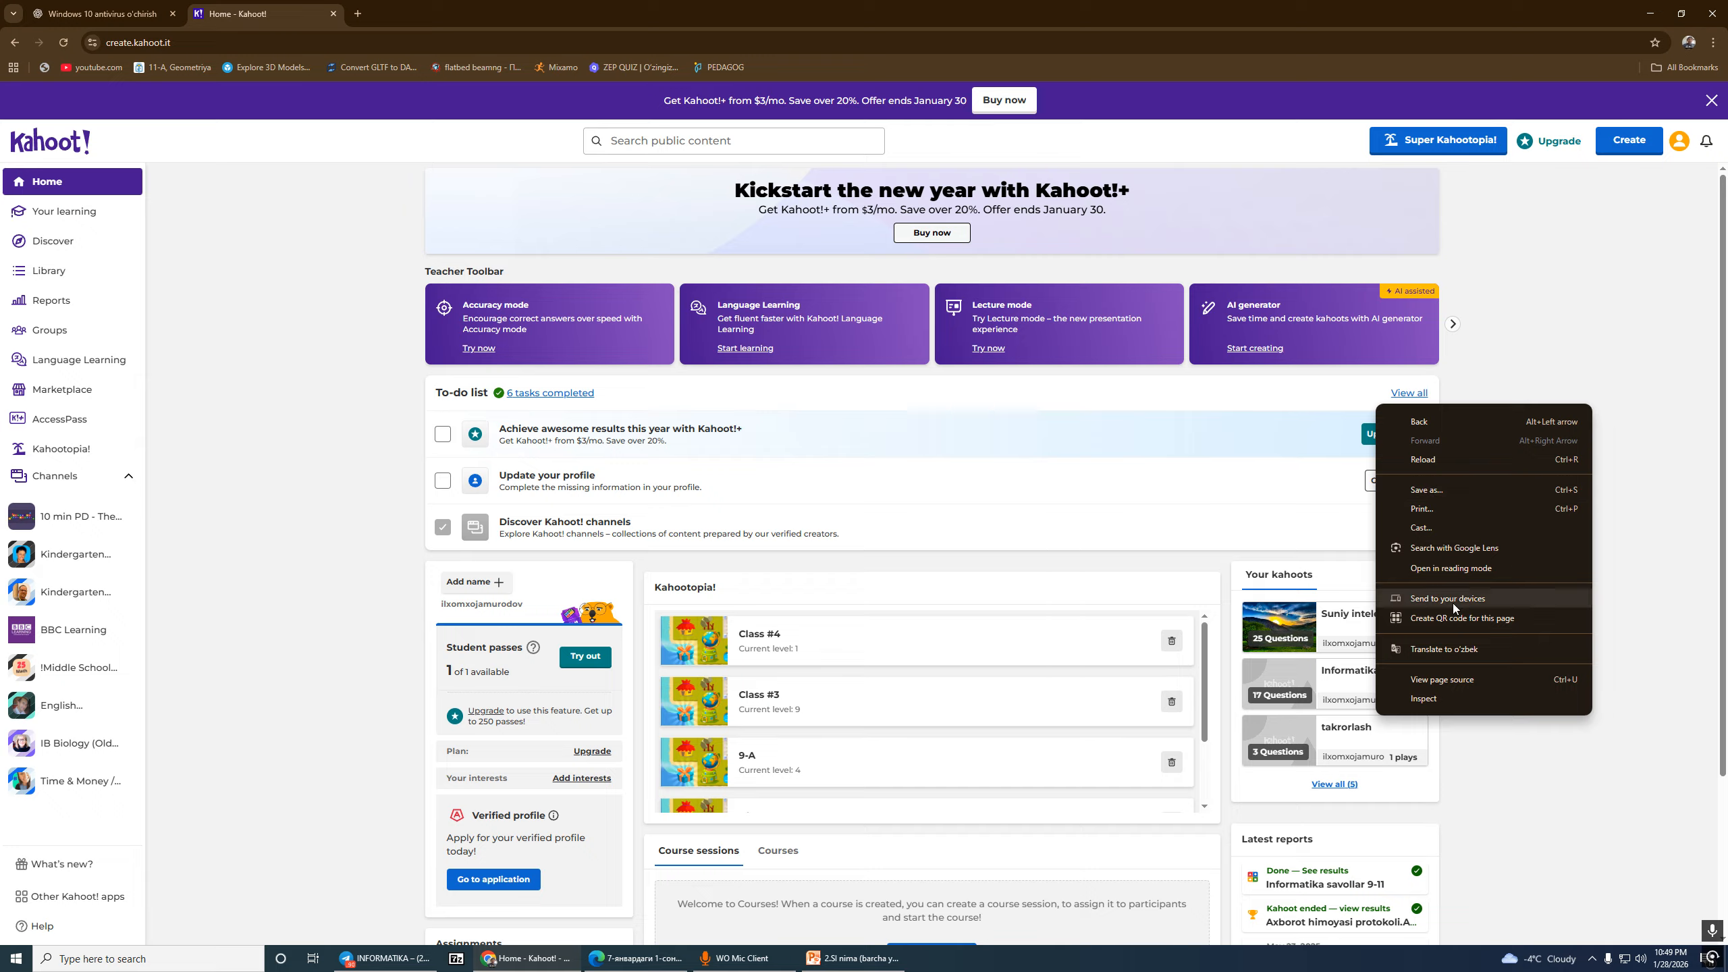
{"action": "key", "text": "Print"}
{"action": "left_click_drag", "start_coordinate": [1380, 597], "coordinate": [1546, 667]}
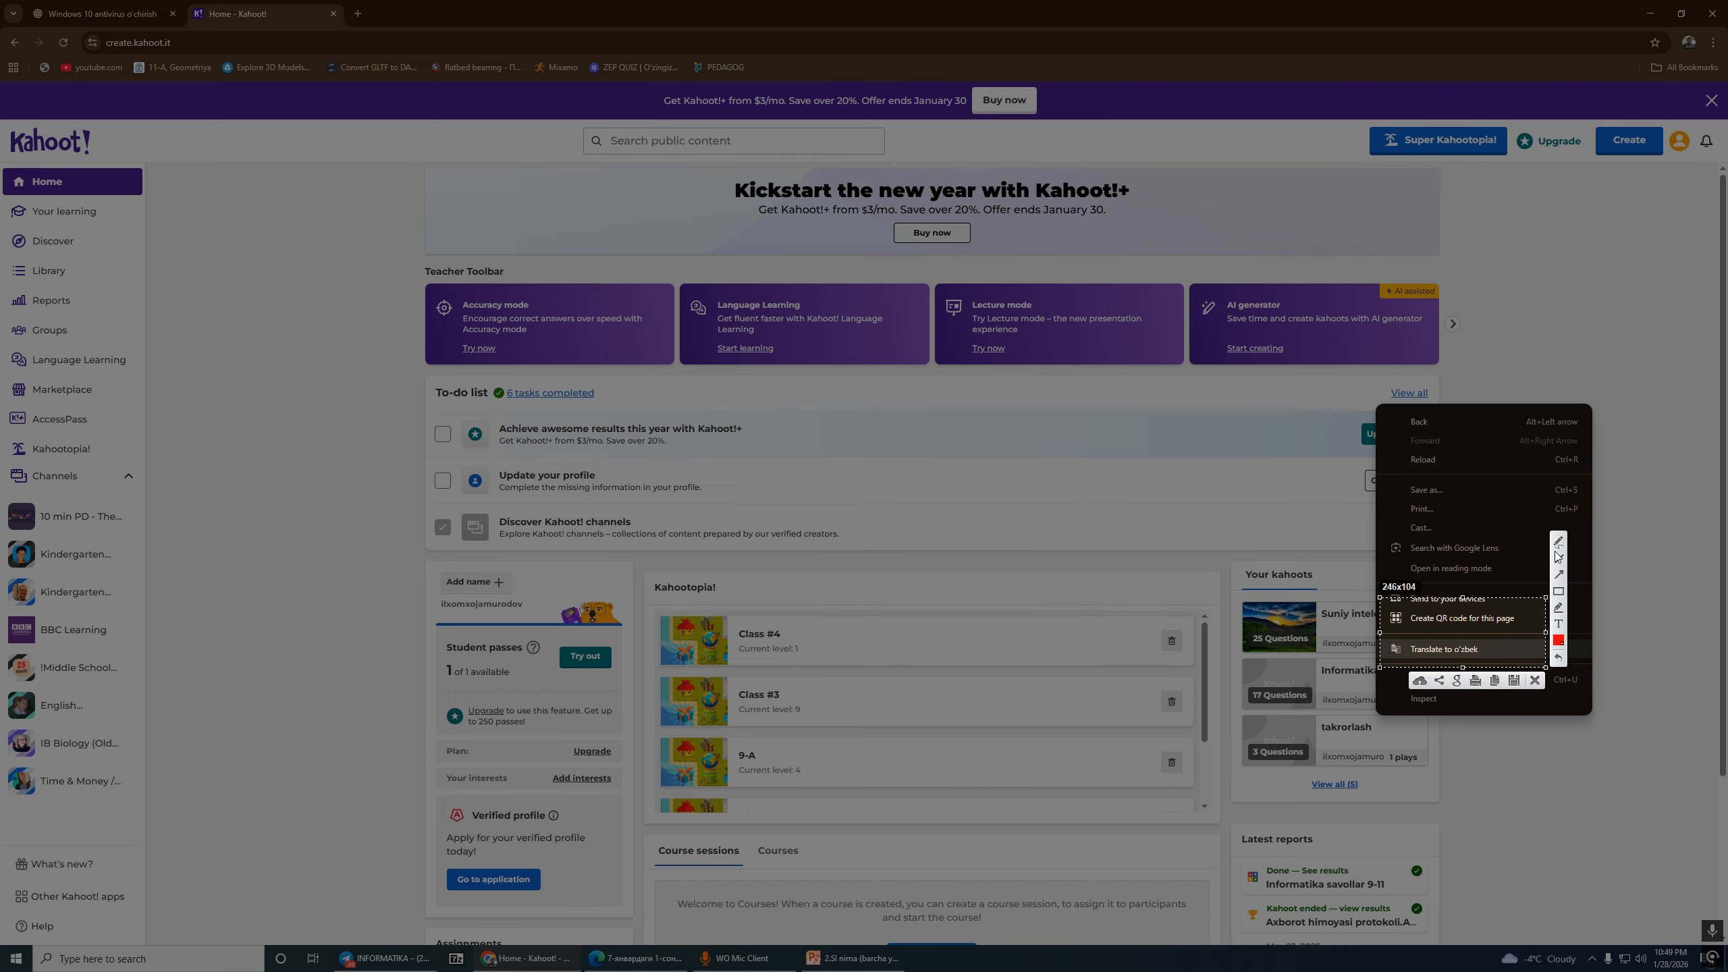
{"action": "left_click_drag", "start_coordinate": [1442, 633], "coordinate": [1435, 629]}
{"action": "key", "text": "Escape"}
Step: Translate the Kahoot home page into Uzbek
{"action": "right_click", "coordinate": [1489, 545]}
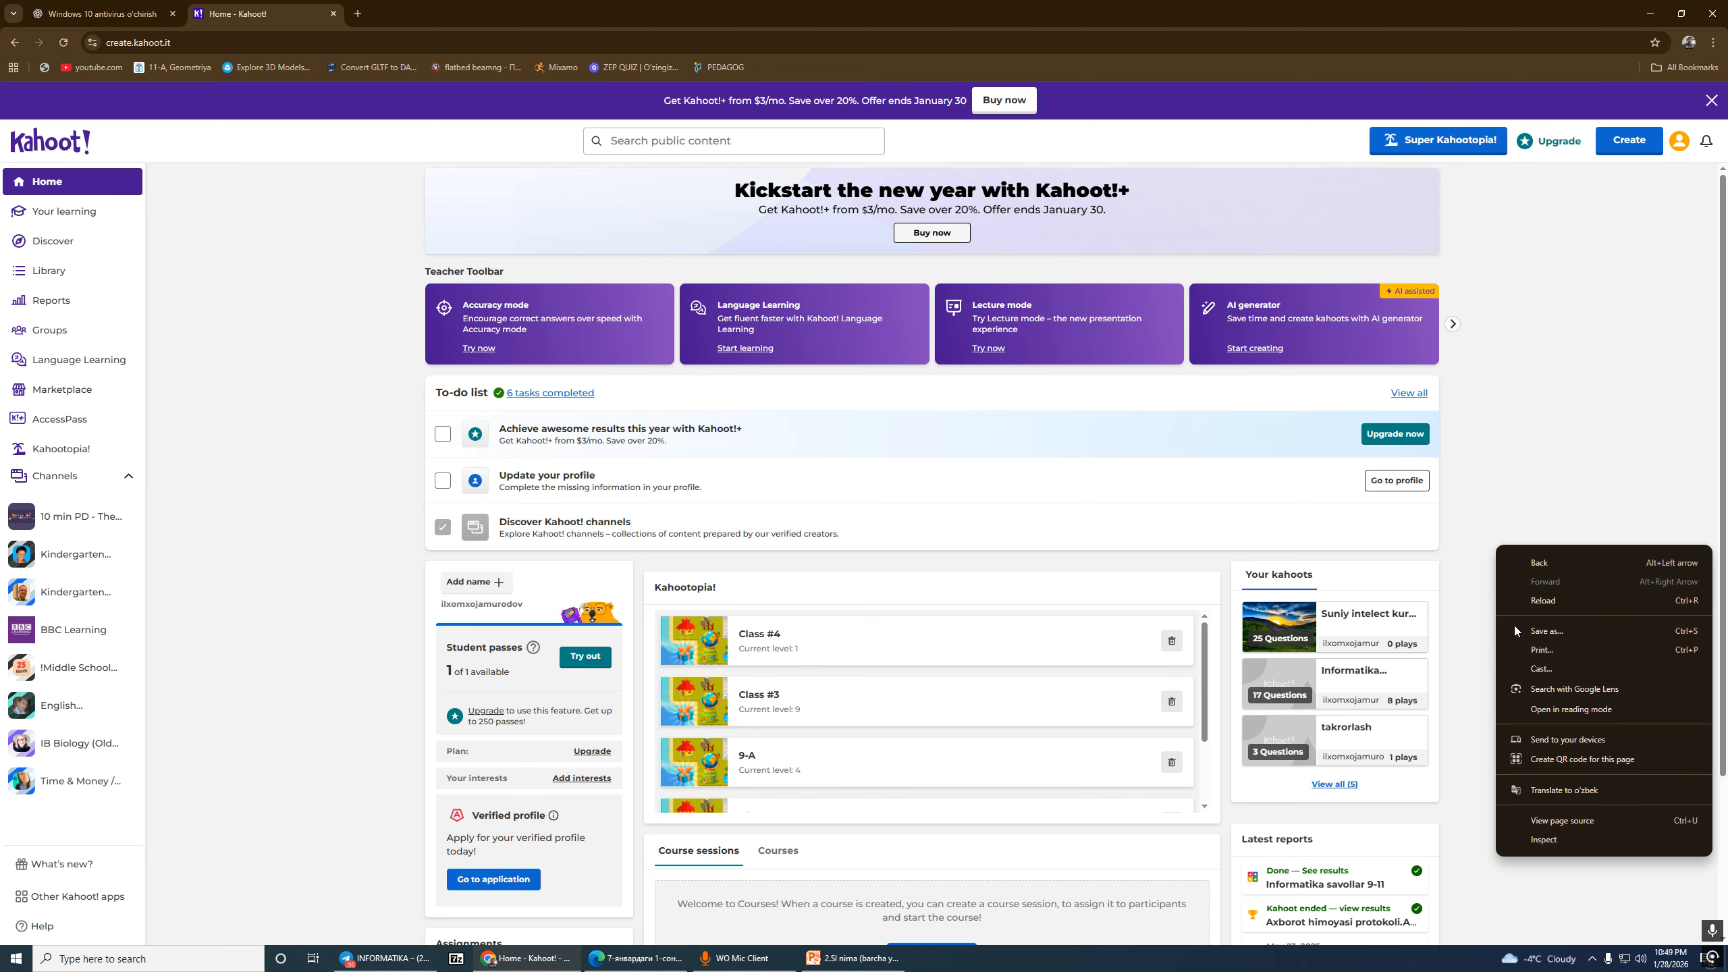
{"action": "left_click", "coordinate": [1557, 790]}
{"action": "left_click", "coordinate": [1328, 501]}
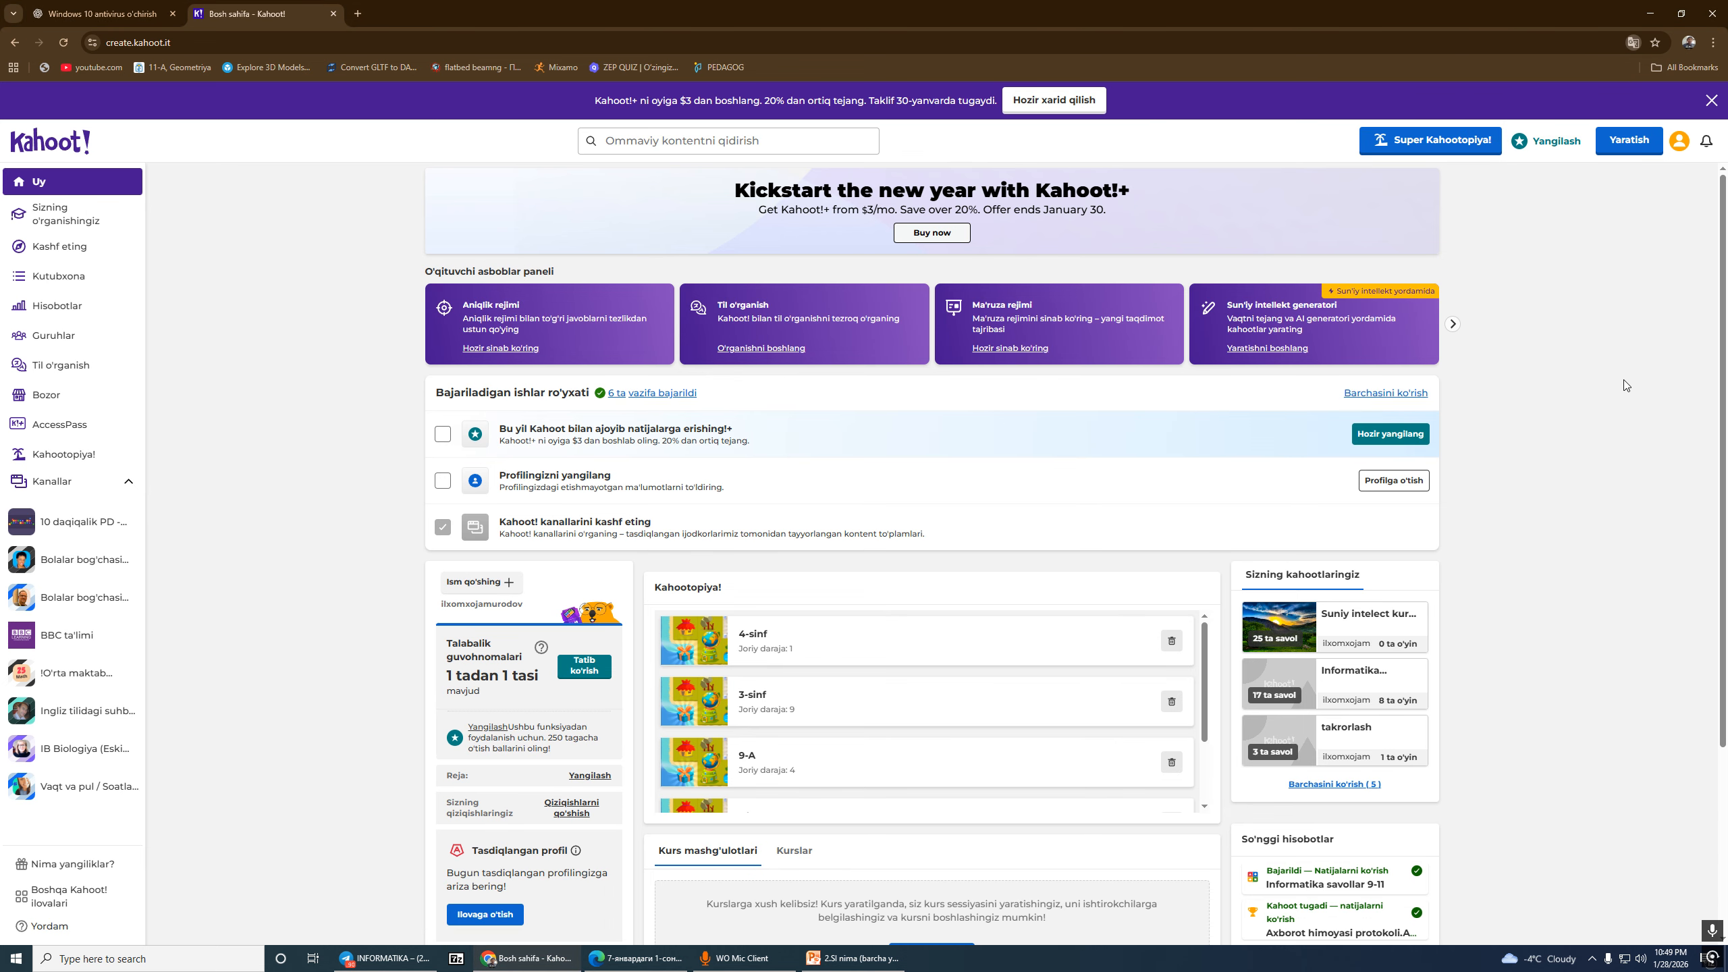
Step: Copy a screenshot of the Kahoot option among the creation choices, and start creating a new kahoot
{"action": "left_click", "coordinate": [1629, 141]}
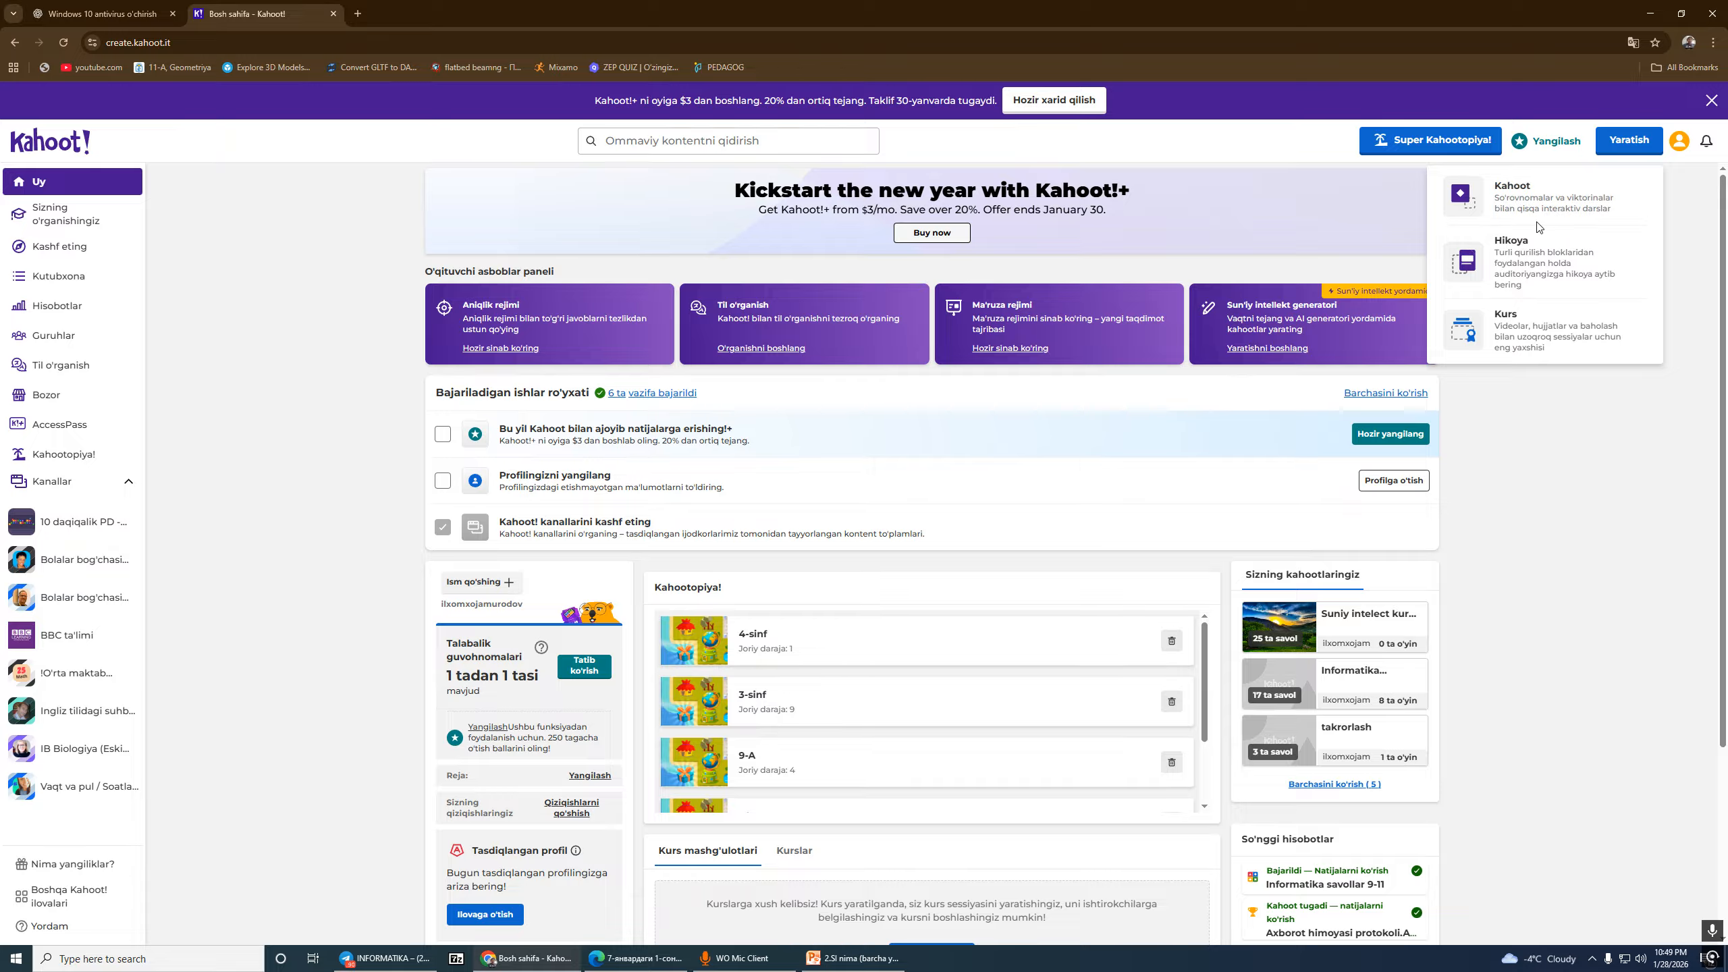
{"action": "key", "text": "Print"}
{"action": "left_click_drag", "start_coordinate": [1440, 158], "coordinate": [1688, 241]}
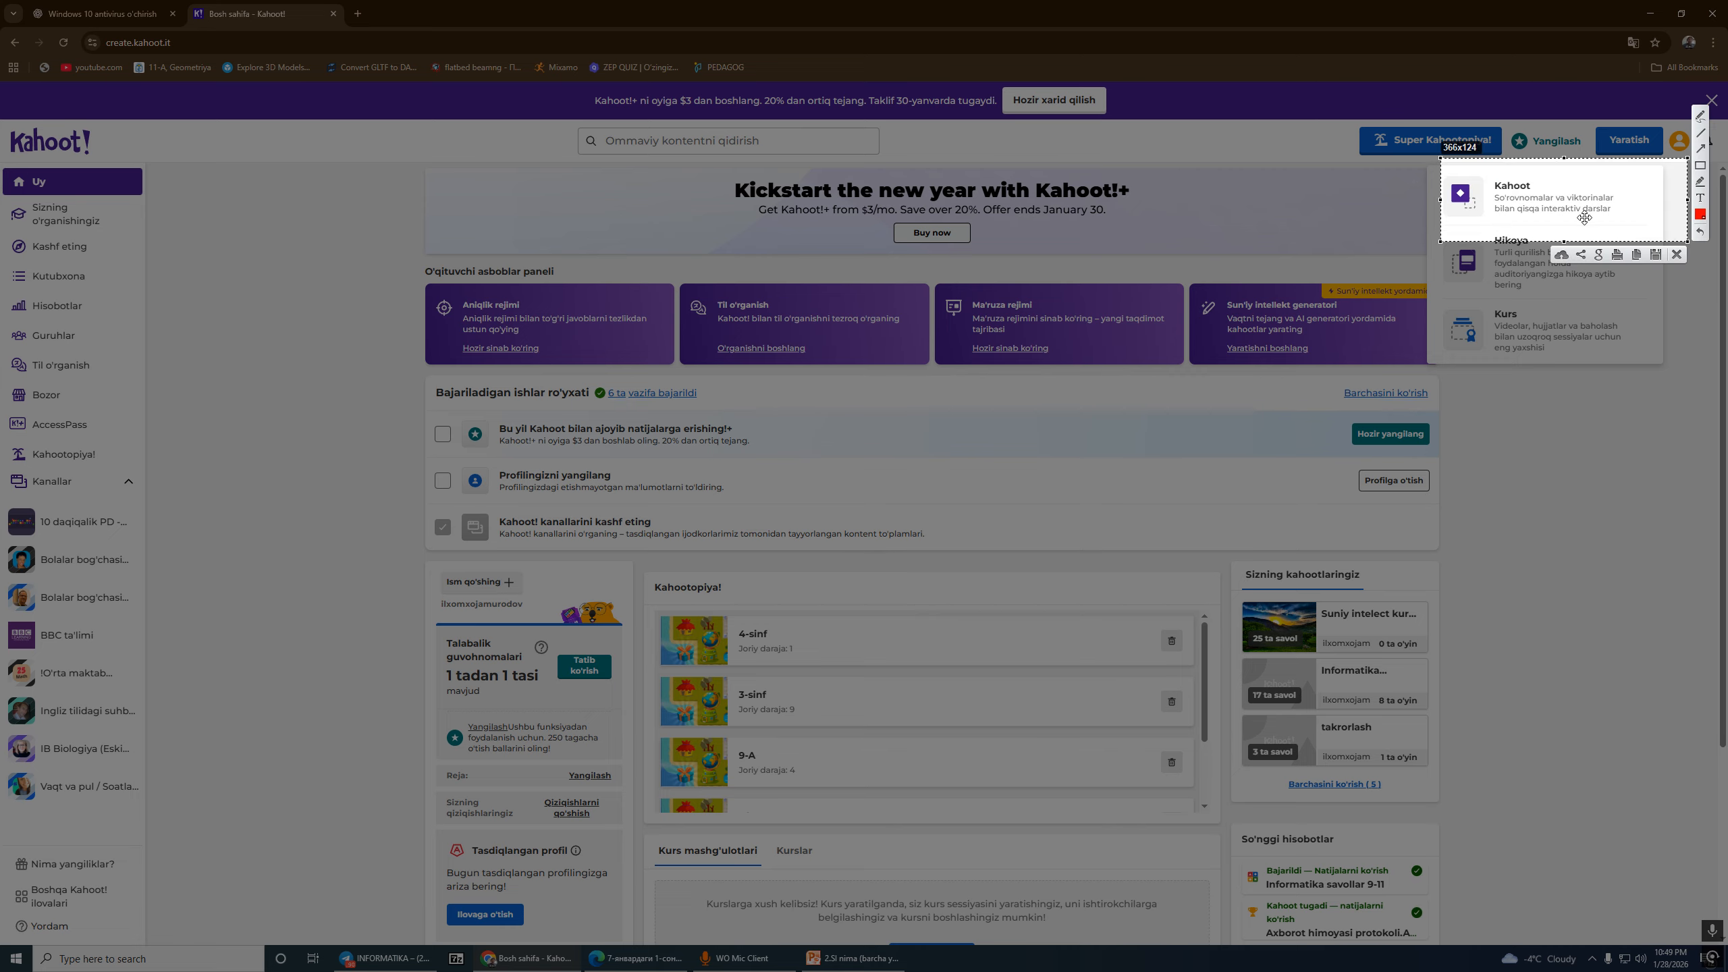
{"action": "key", "text": "ctrl+c"}
{"action": "left_click", "coordinate": [1539, 193]}
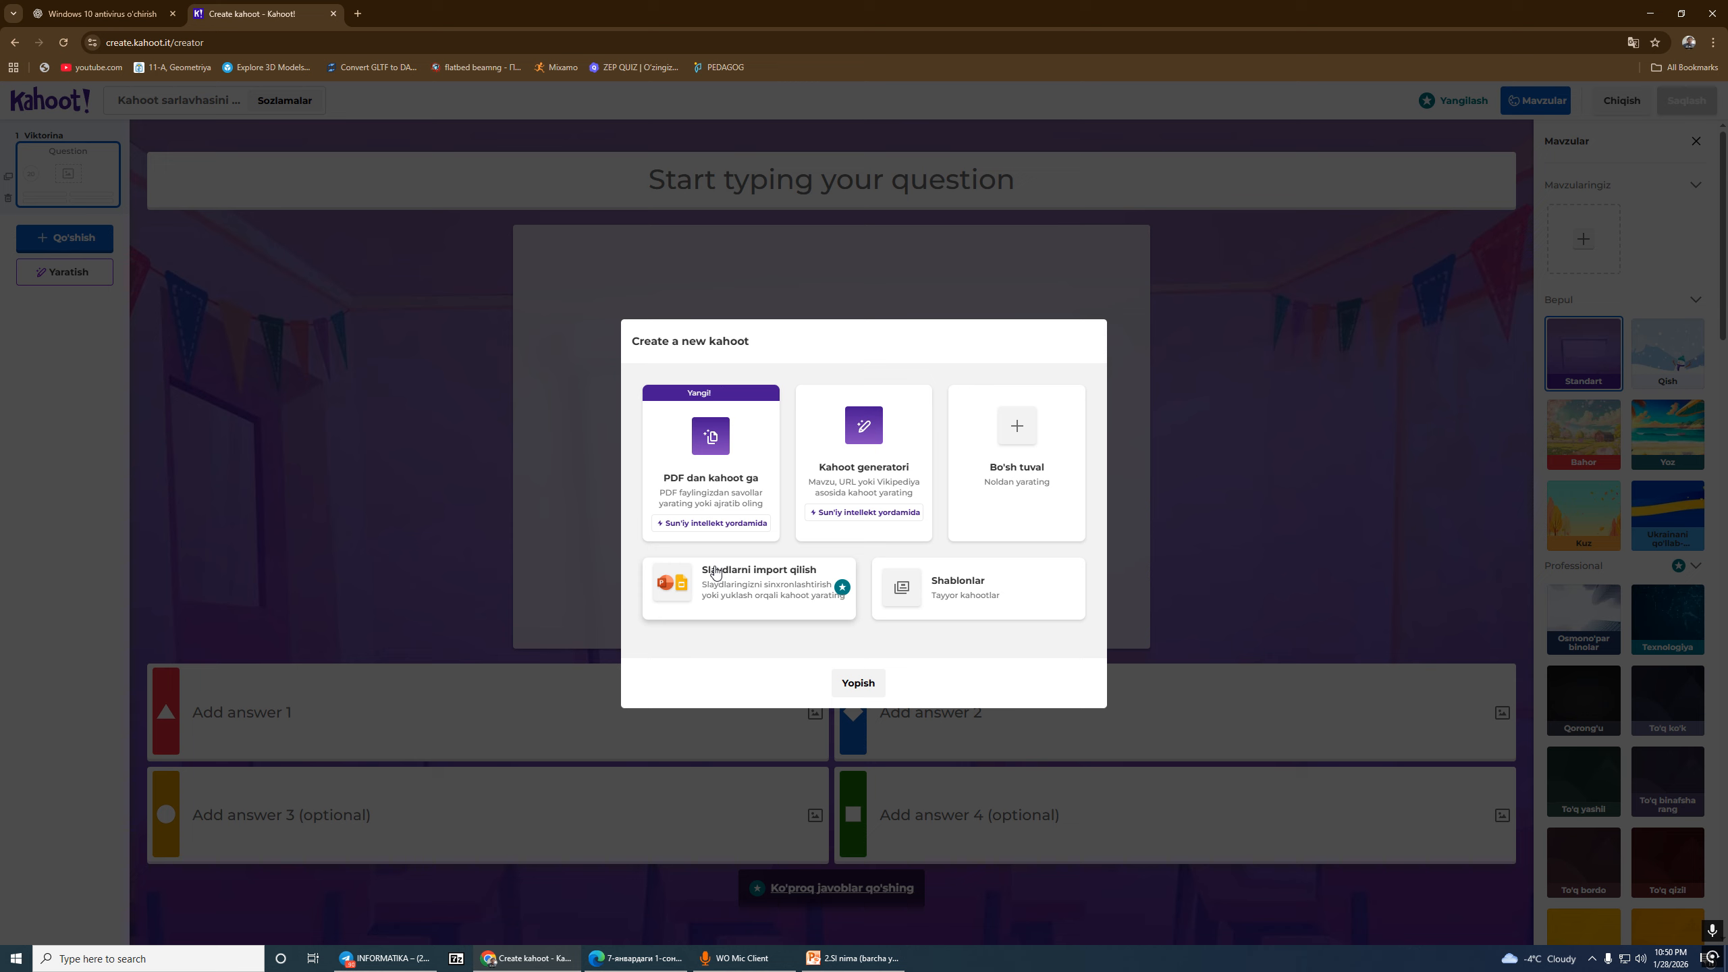
Step: Capture the Create a new kahoot dialog, circle the PDF, slide import, generator, template and blank canvas options in red, and discard the capture
{"action": "key", "text": "Print"}
{"action": "left_click_drag", "start_coordinate": [569, 249], "coordinate": [1208, 765]}
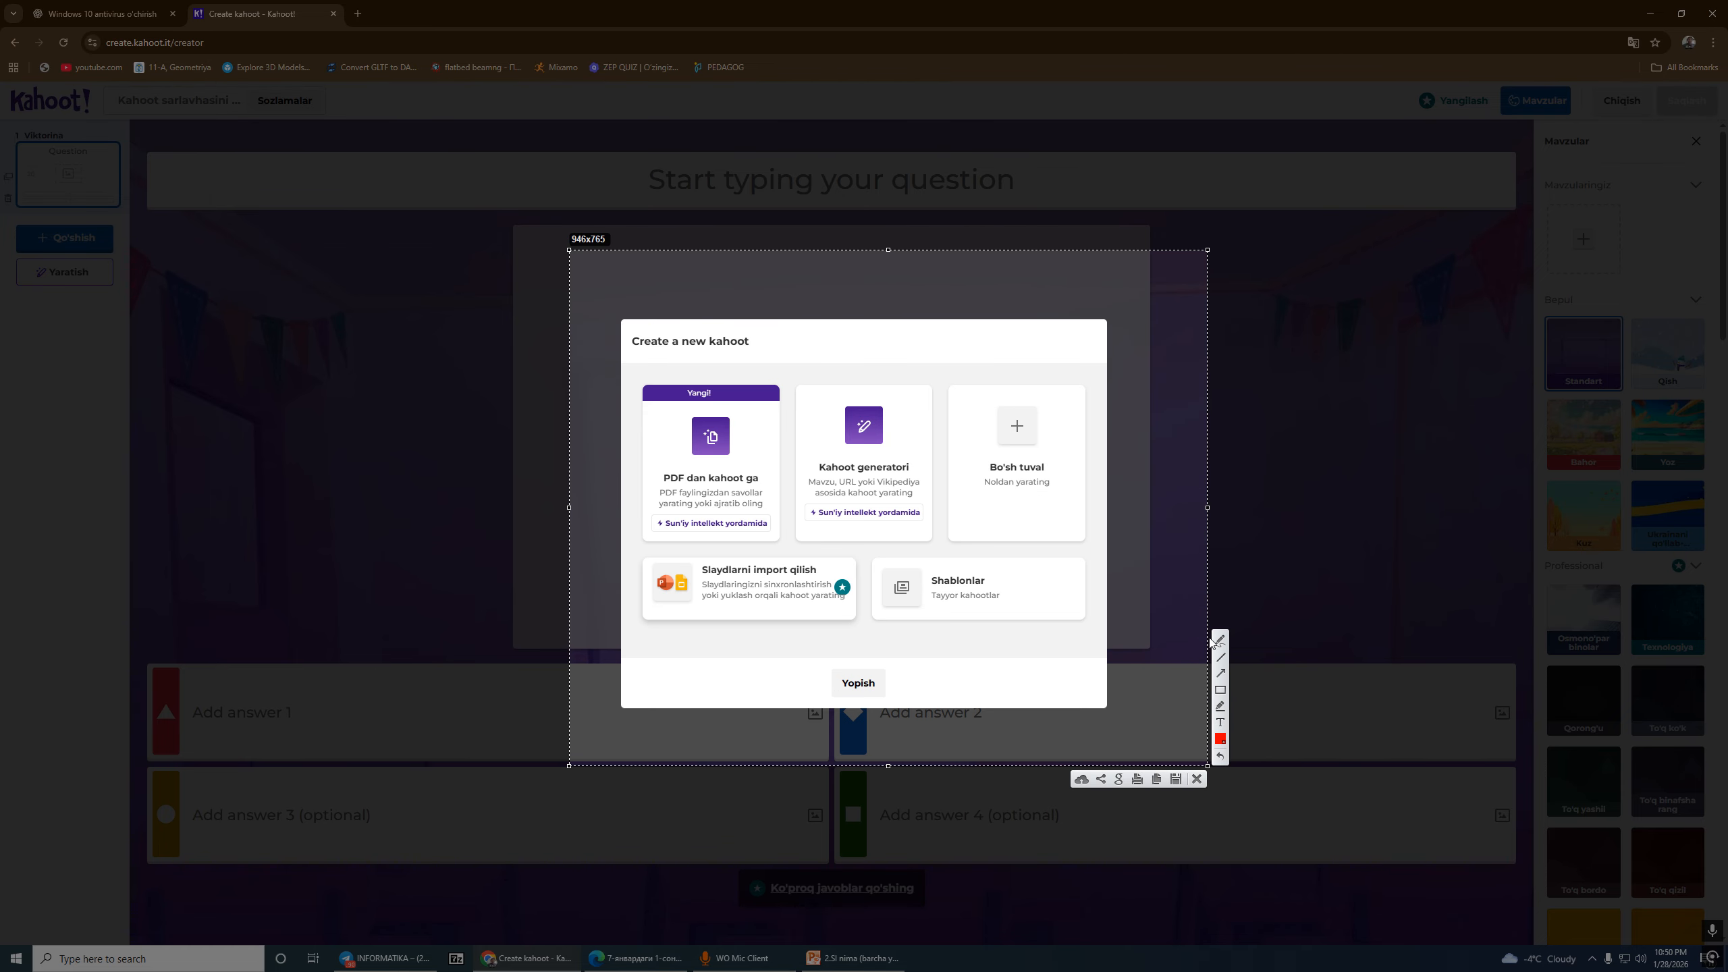
{"action": "mouse_move", "coordinate": [753, 390]}
{"action": "left_mouse_down"}
{"action": "mouse_move", "coordinate": [665, 388]}
{"action": "mouse_move", "coordinate": [619, 538]}
{"action": "mouse_move", "coordinate": [655, 648]}
{"action": "mouse_move", "coordinate": [804, 653]}
{"action": "mouse_move", "coordinate": [865, 602]}
{"action": "left_mouse_up"}
{"action": "mouse_move", "coordinate": [719, 541]}
{"action": "left_mouse_down"}
{"action": "mouse_move", "coordinate": [812, 660]}
{"action": "mouse_move", "coordinate": [636, 544]}
{"action": "left_mouse_up"}
{"action": "mouse_move", "coordinate": [835, 395]}
{"action": "left_mouse_down"}
{"action": "mouse_move", "coordinate": [783, 476]}
{"action": "mouse_move", "coordinate": [877, 560]}
{"action": "mouse_move", "coordinate": [942, 470]}
{"action": "mouse_move", "coordinate": [916, 386]}
{"action": "mouse_move", "coordinate": [803, 430]}
{"action": "left_mouse_up"}
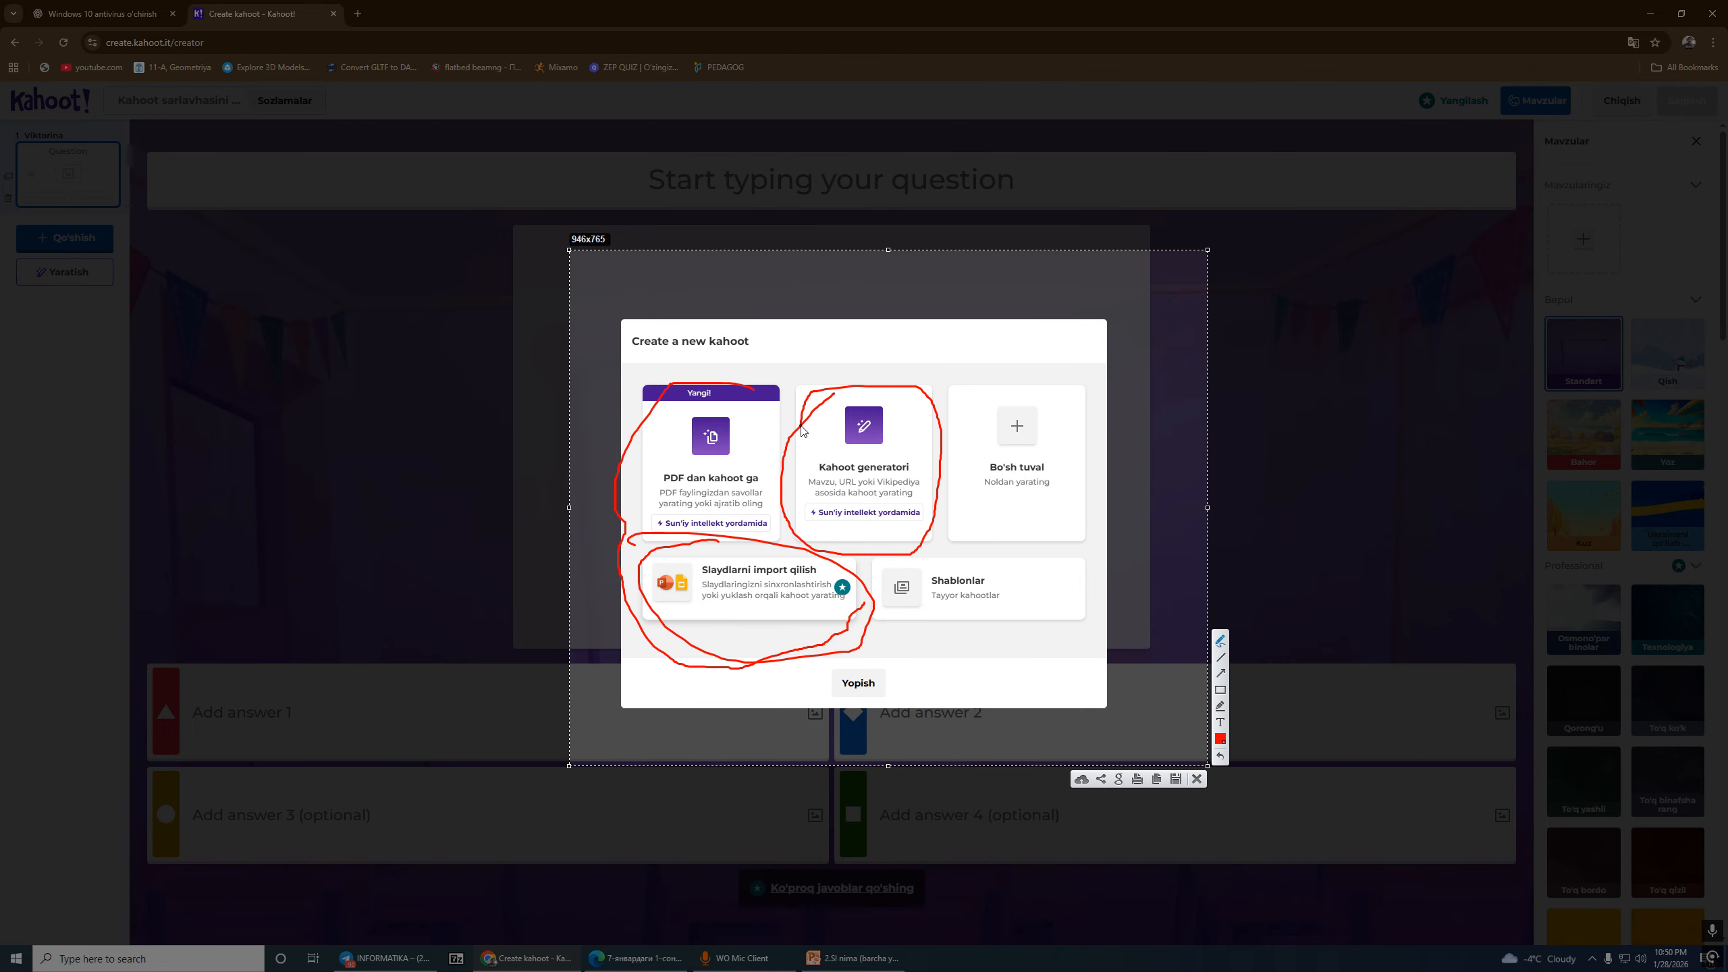
{"action": "mouse_move", "coordinate": [818, 506]}
{"action": "left_mouse_down"}
{"action": "mouse_move", "coordinate": [811, 535]}
{"action": "mouse_move", "coordinate": [912, 539]}
{"action": "mouse_move", "coordinate": [936, 512]}
{"action": "mouse_move", "coordinate": [820, 510]}
{"action": "left_mouse_up"}
{"action": "mouse_move", "coordinate": [687, 409]}
{"action": "left_mouse_down"}
{"action": "mouse_move", "coordinate": [627, 542]}
{"action": "mouse_move", "coordinate": [721, 553]}
{"action": "mouse_move", "coordinate": [779, 523]}
{"action": "mouse_move", "coordinate": [757, 412]}
{"action": "left_mouse_up"}
{"action": "mouse_move", "coordinate": [749, 518]}
{"action": "left_mouse_down"}
{"action": "mouse_move", "coordinate": [643, 521]}
{"action": "mouse_move", "coordinate": [736, 551]}
{"action": "mouse_move", "coordinate": [780, 531]}
{"action": "left_mouse_up"}
{"action": "mouse_move", "coordinate": [1024, 589]}
{"action": "left_mouse_down"}
{"action": "mouse_move", "coordinate": [901, 557]}
{"action": "mouse_move", "coordinate": [879, 620]}
{"action": "mouse_move", "coordinate": [1050, 574]}
{"action": "left_mouse_up"}
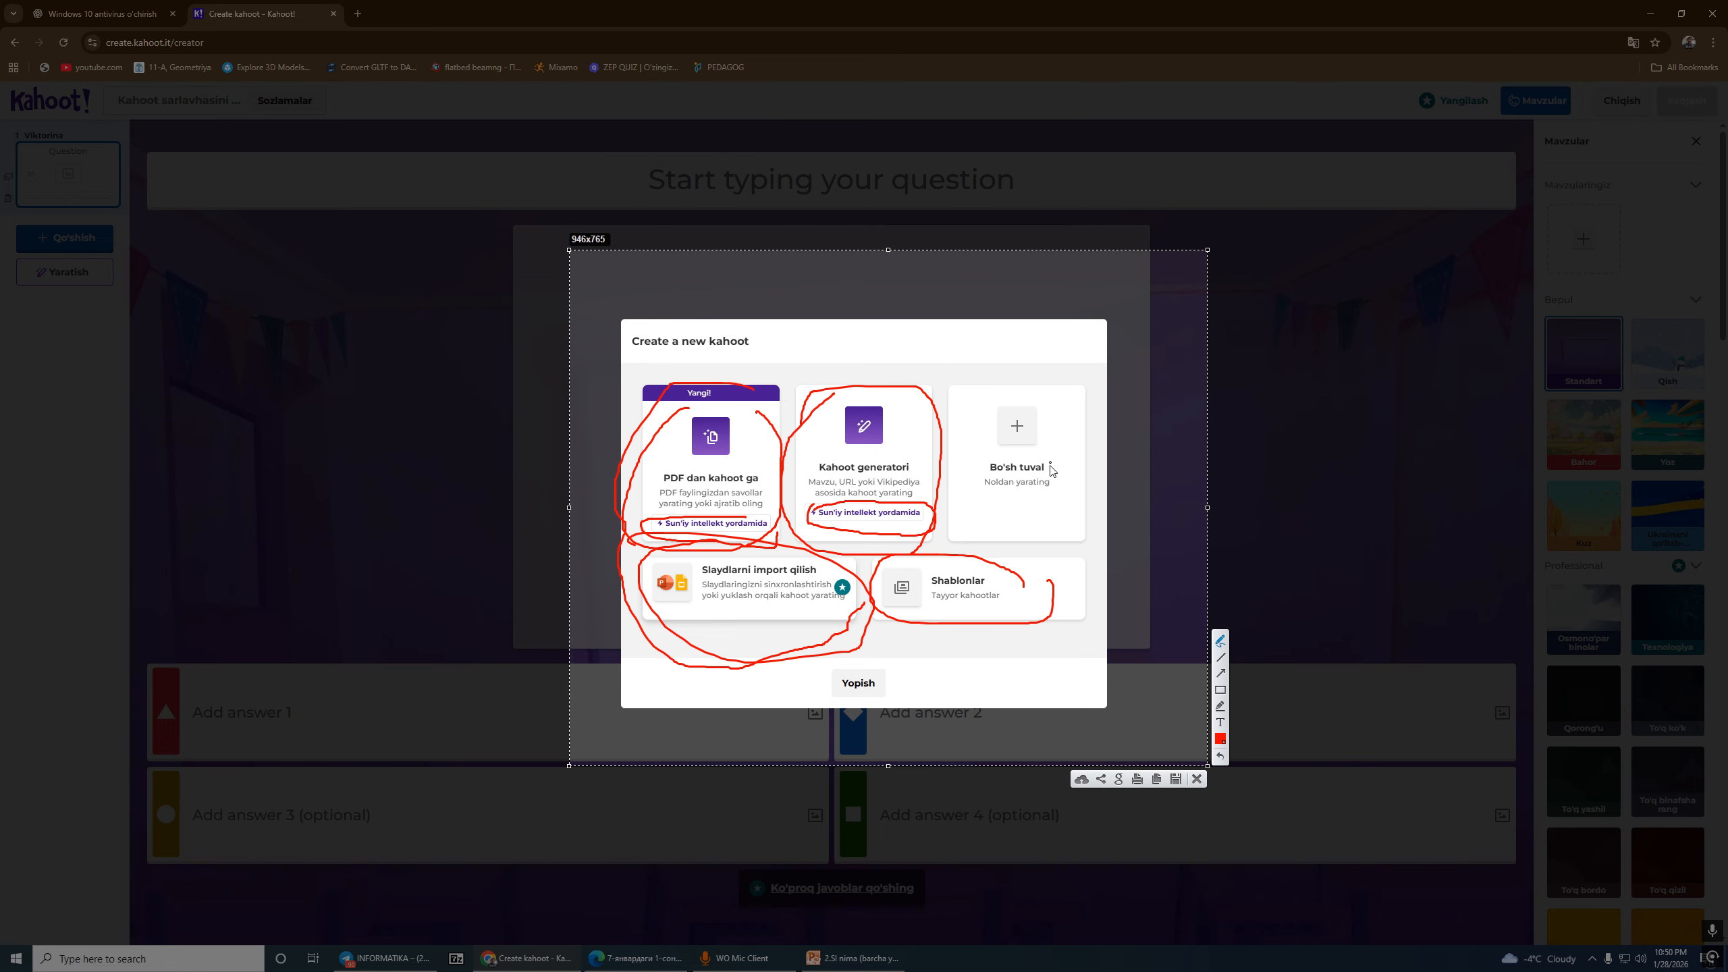
{"action": "mouse_move", "coordinate": [987, 386]}
{"action": "left_mouse_down"}
{"action": "mouse_move", "coordinate": [943, 492]}
{"action": "mouse_move", "coordinate": [1017, 549]}
{"action": "mouse_move", "coordinate": [1075, 453]}
{"action": "mouse_move", "coordinate": [1047, 406]}
{"action": "mouse_move", "coordinate": [972, 408]}
{"action": "mouse_move", "coordinate": [963, 433]}
{"action": "left_mouse_up"}
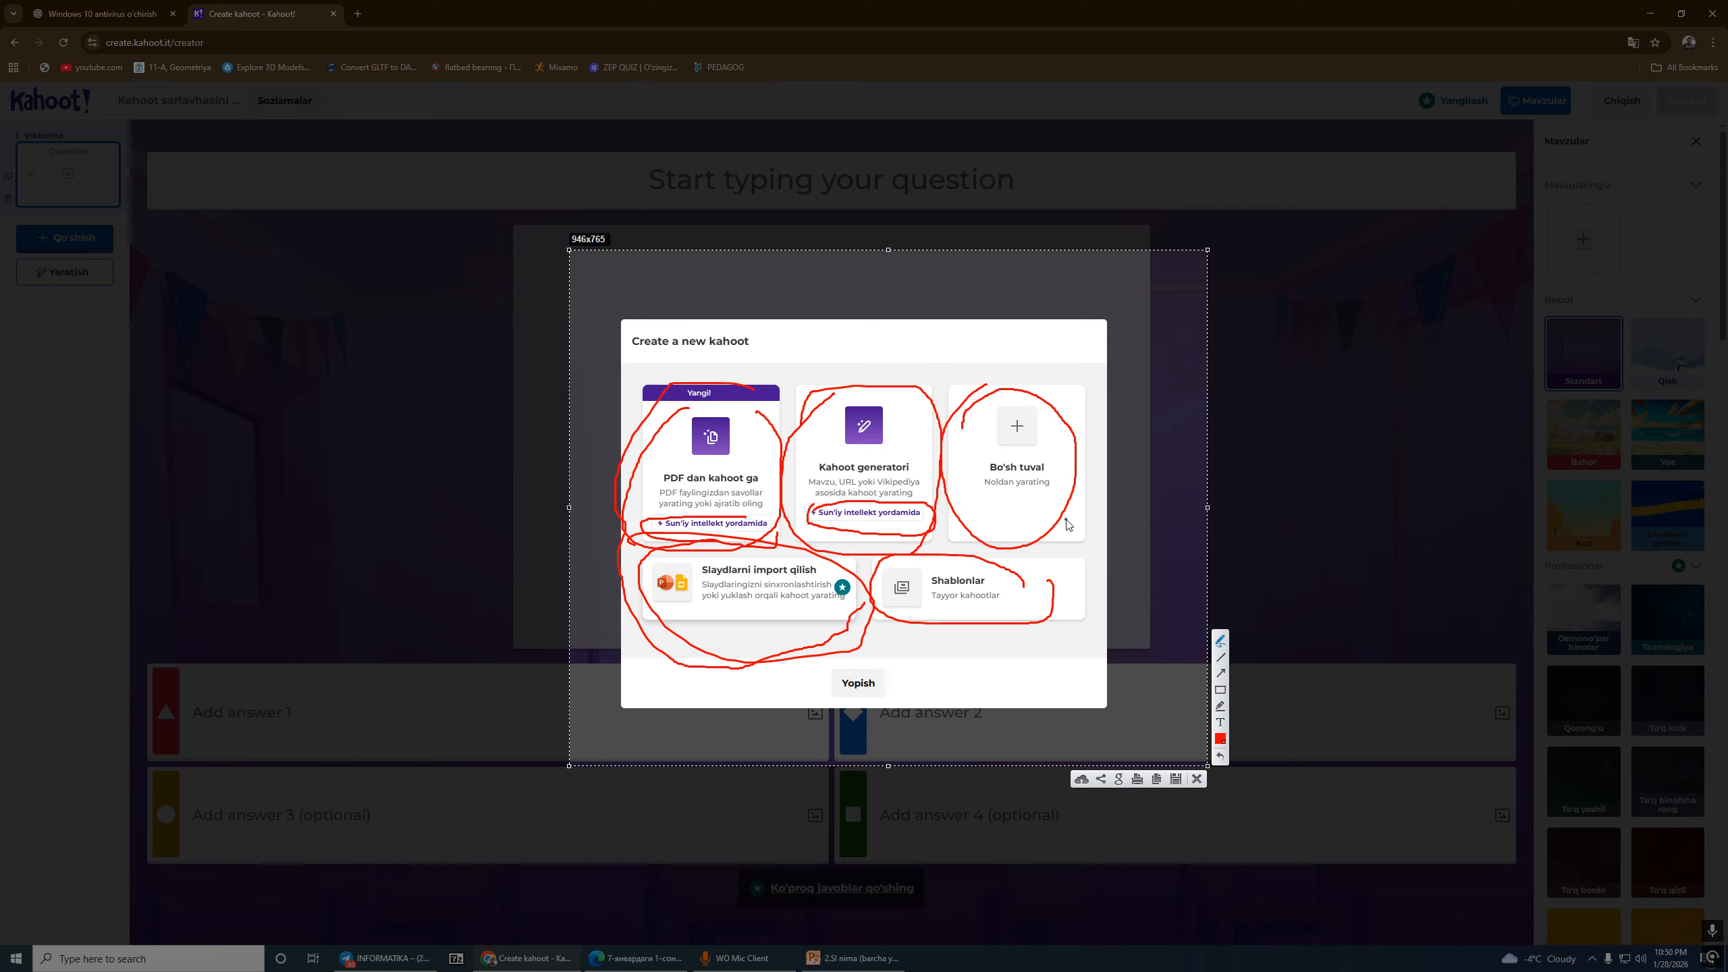
{"action": "key", "text": "Escape"}
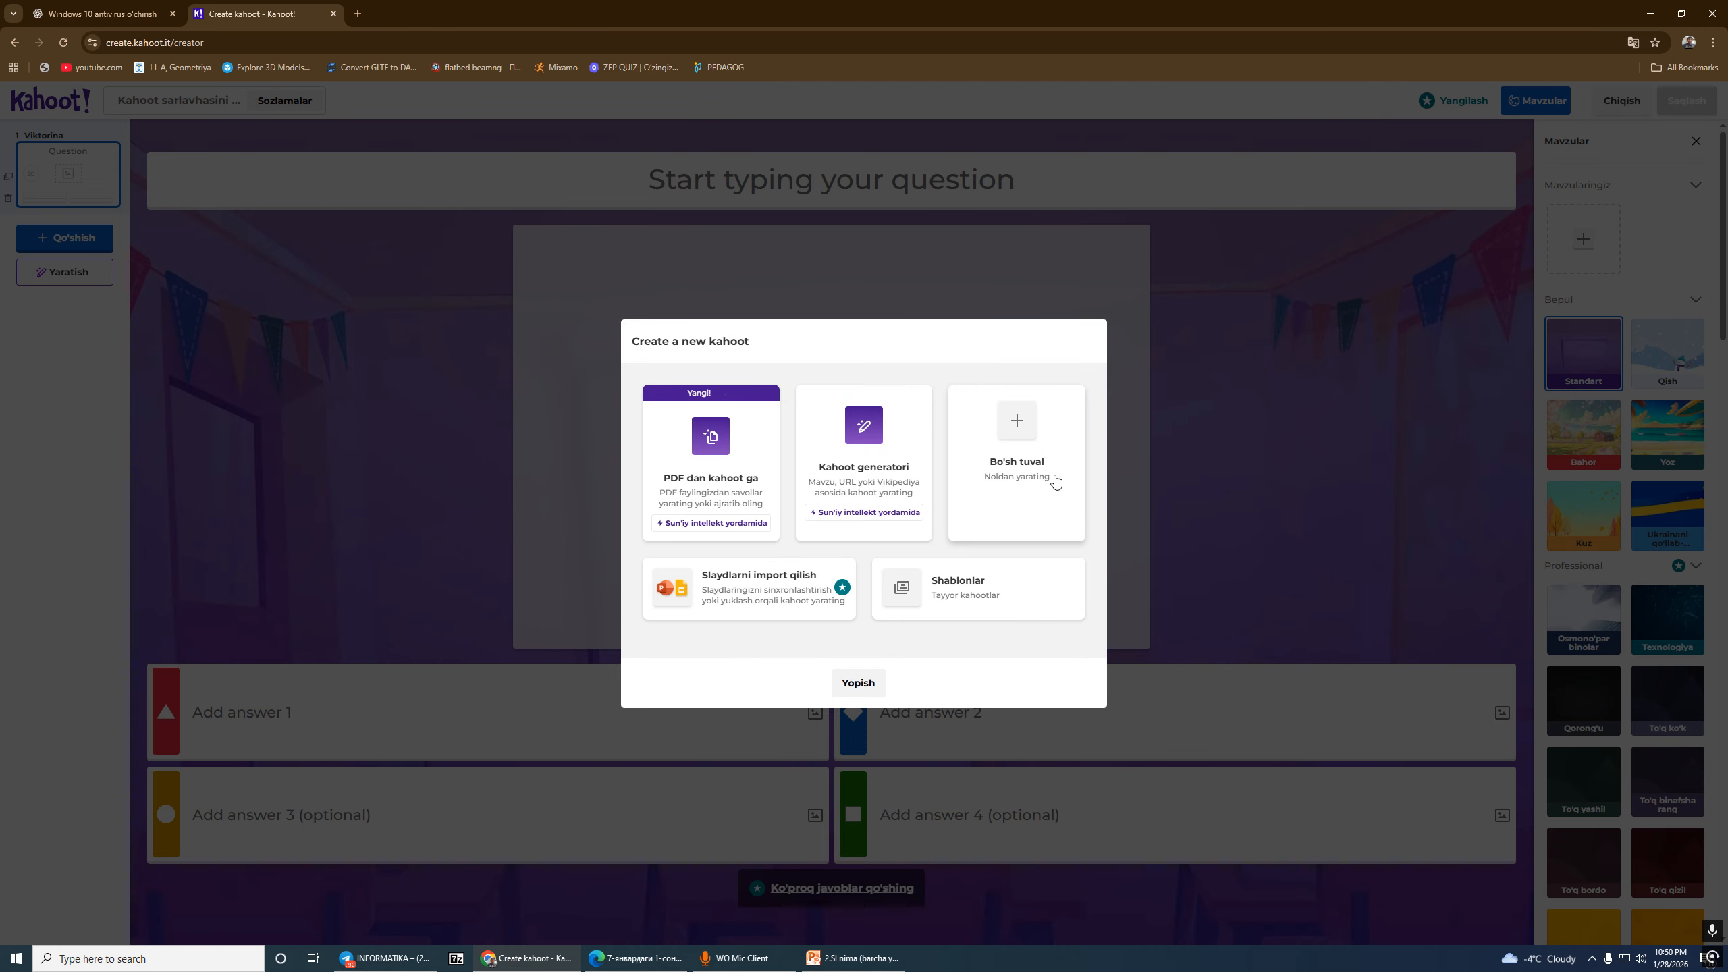
Step: Start the new kahoot from the blank canvas option, Bo'sh tuval
{"action": "right_click", "coordinate": [1018, 495]}
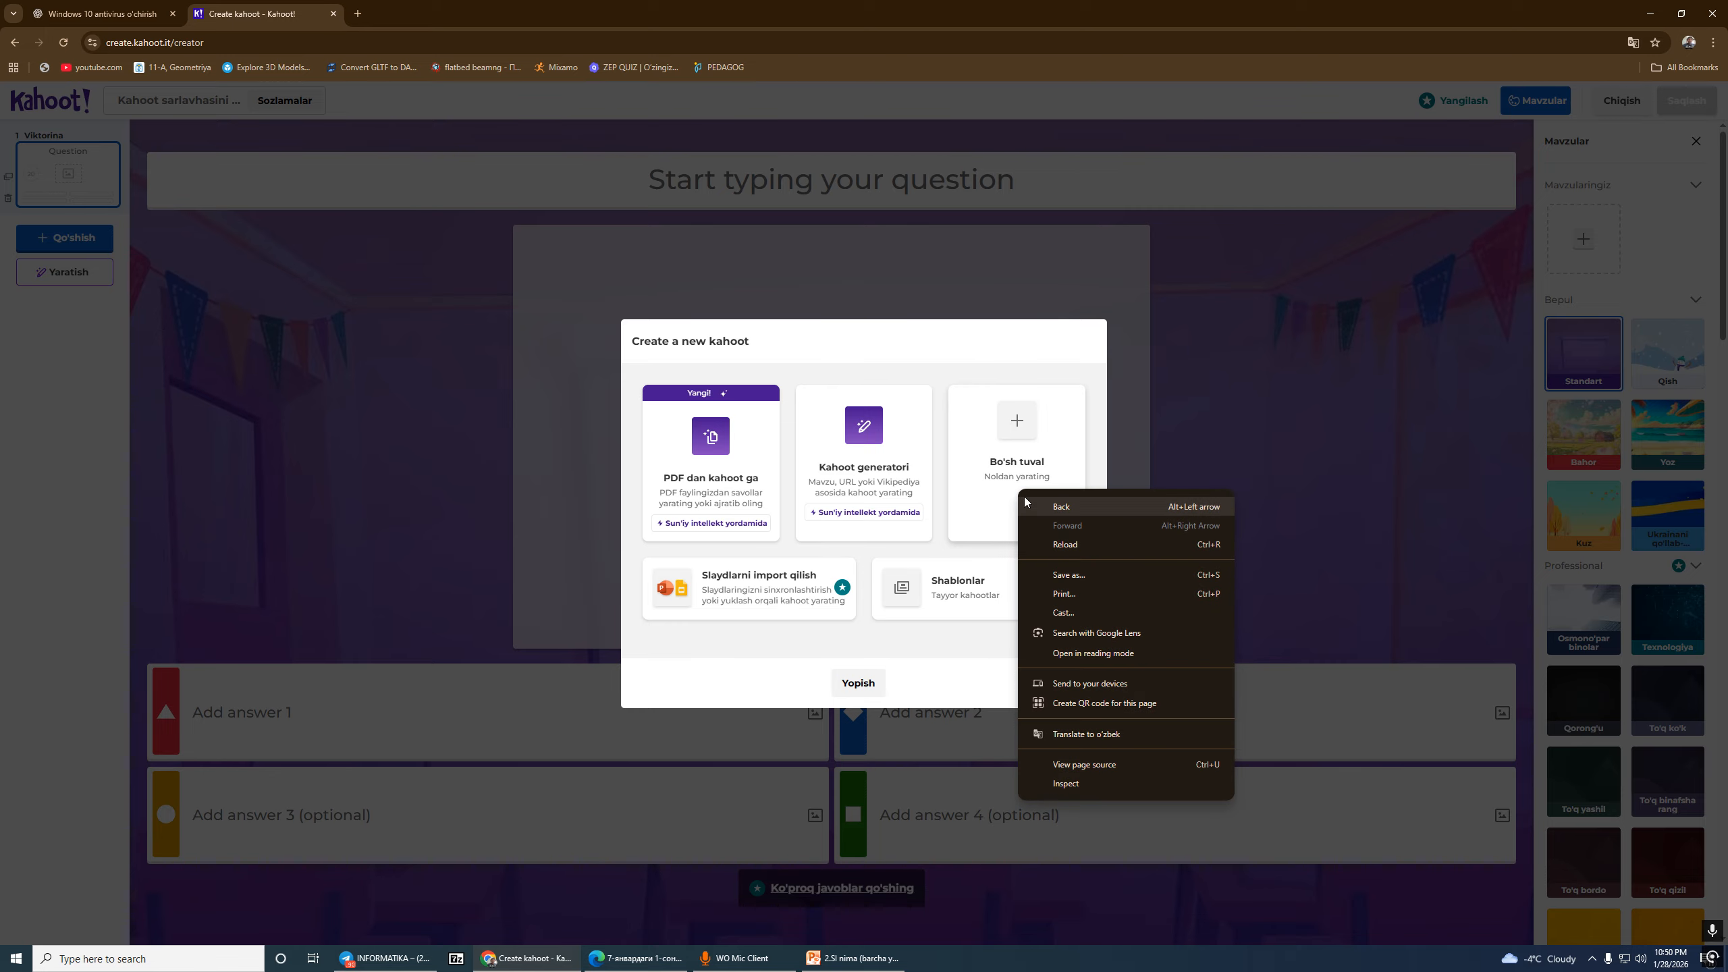
{"action": "left_click", "coordinate": [1022, 486]}
{"action": "left_click", "coordinate": [971, 521]}
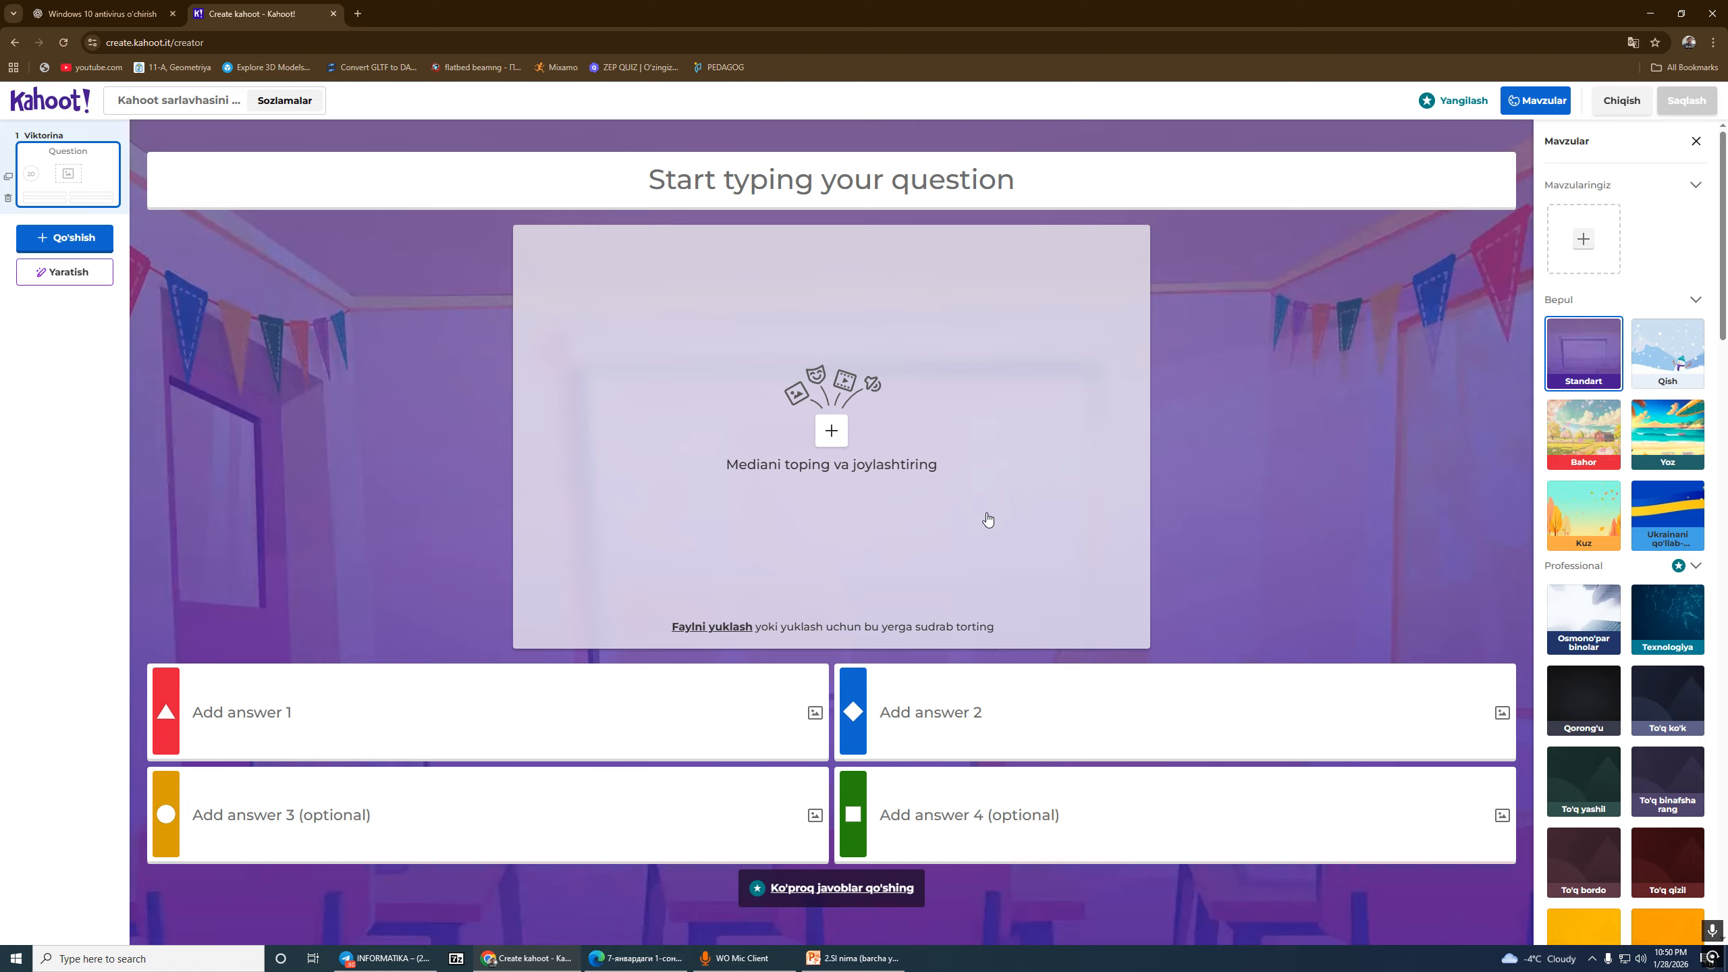
Step: Capture the kahoot editor, mark the question, media, four answer fields and Qo'shish option in red, and discard the capture
{"action": "key", "text": "Print"}
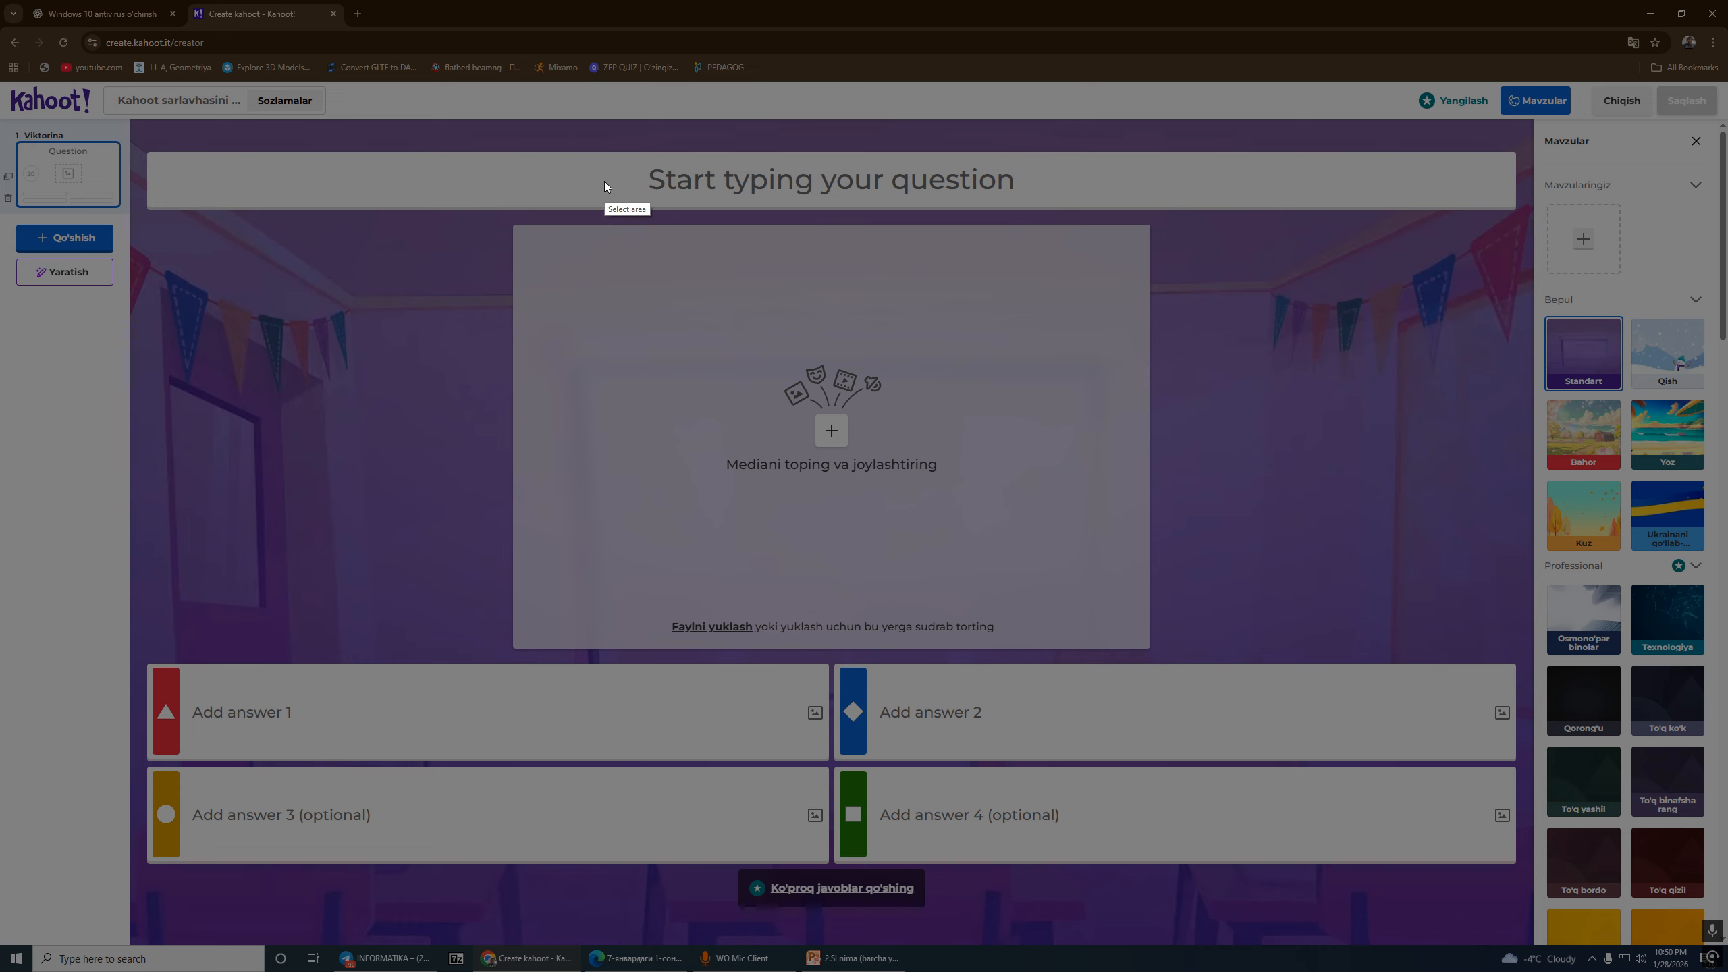
{"action": "left_click_drag", "start_coordinate": [2, 21], "coordinate": [1704, 893]}
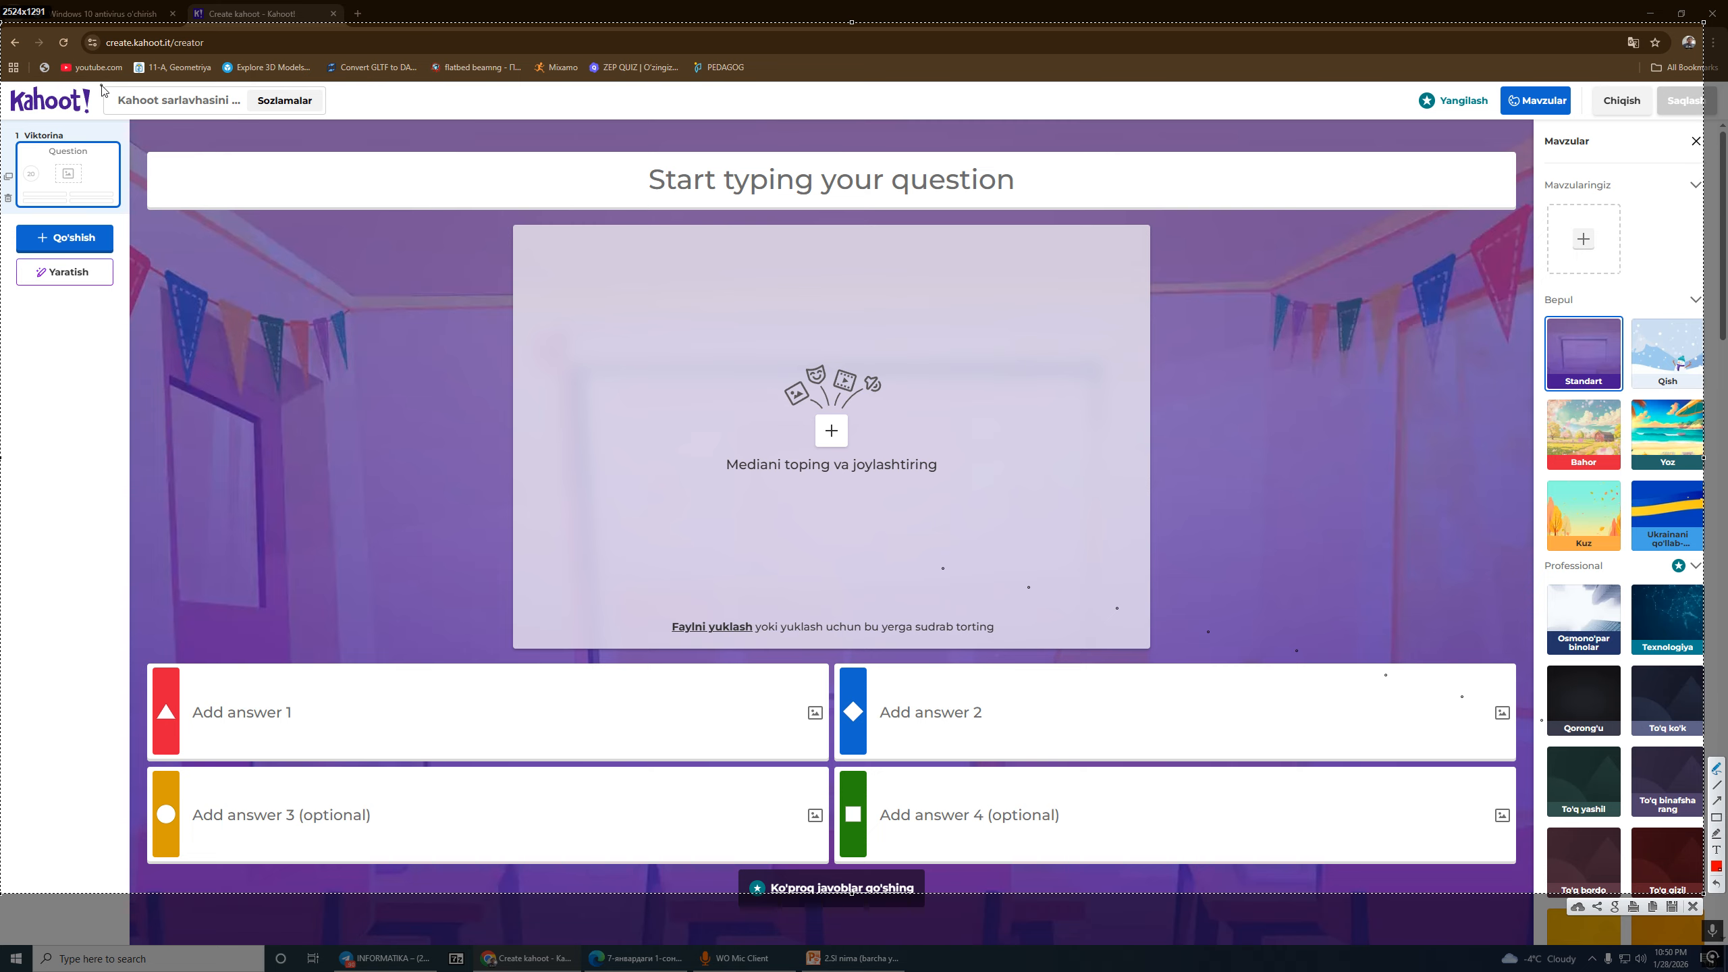
{"action": "mouse_move", "coordinate": [816, 166]}
{"action": "left_mouse_down"}
{"action": "mouse_move", "coordinate": [659, 174]}
{"action": "mouse_move", "coordinate": [775, 212]}
{"action": "mouse_move", "coordinate": [1067, 191]}
{"action": "mouse_move", "coordinate": [810, 167]}
{"action": "left_mouse_up"}
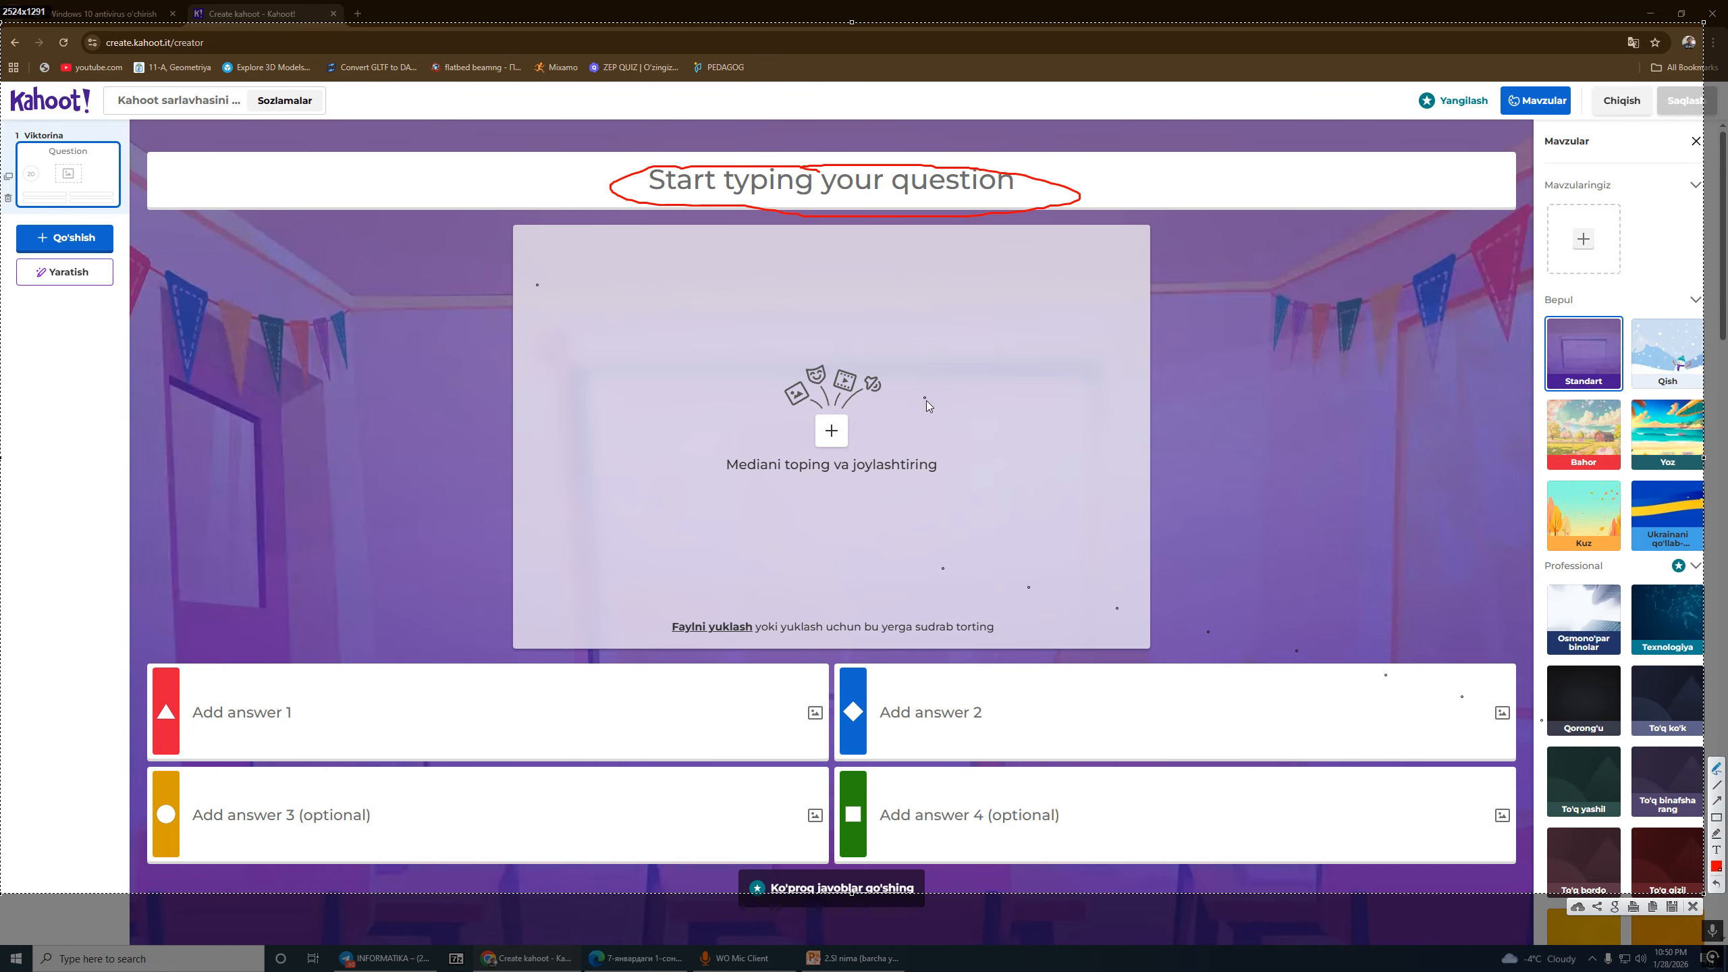
{"action": "mouse_move", "coordinate": [893, 406]}
{"action": "left_mouse_down"}
{"action": "mouse_move", "coordinate": [756, 368]}
{"action": "mouse_move", "coordinate": [745, 520]}
{"action": "mouse_move", "coordinate": [942, 426]}
{"action": "mouse_move", "coordinate": [836, 360]}
{"action": "left_mouse_up"}
{"action": "left_click_drag", "start_coordinate": [384, 698], "coordinate": [502, 723]}
{"action": "mouse_move", "coordinate": [959, 699]}
{"action": "left_mouse_down"}
{"action": "mouse_move", "coordinate": [907, 735]}
{"action": "mouse_move", "coordinate": [965, 718]}
{"action": "left_mouse_up"}
{"action": "left_click_drag", "start_coordinate": [423, 821], "coordinate": [316, 816]}
{"action": "left_click_drag", "start_coordinate": [926, 821], "coordinate": [1170, 783]}
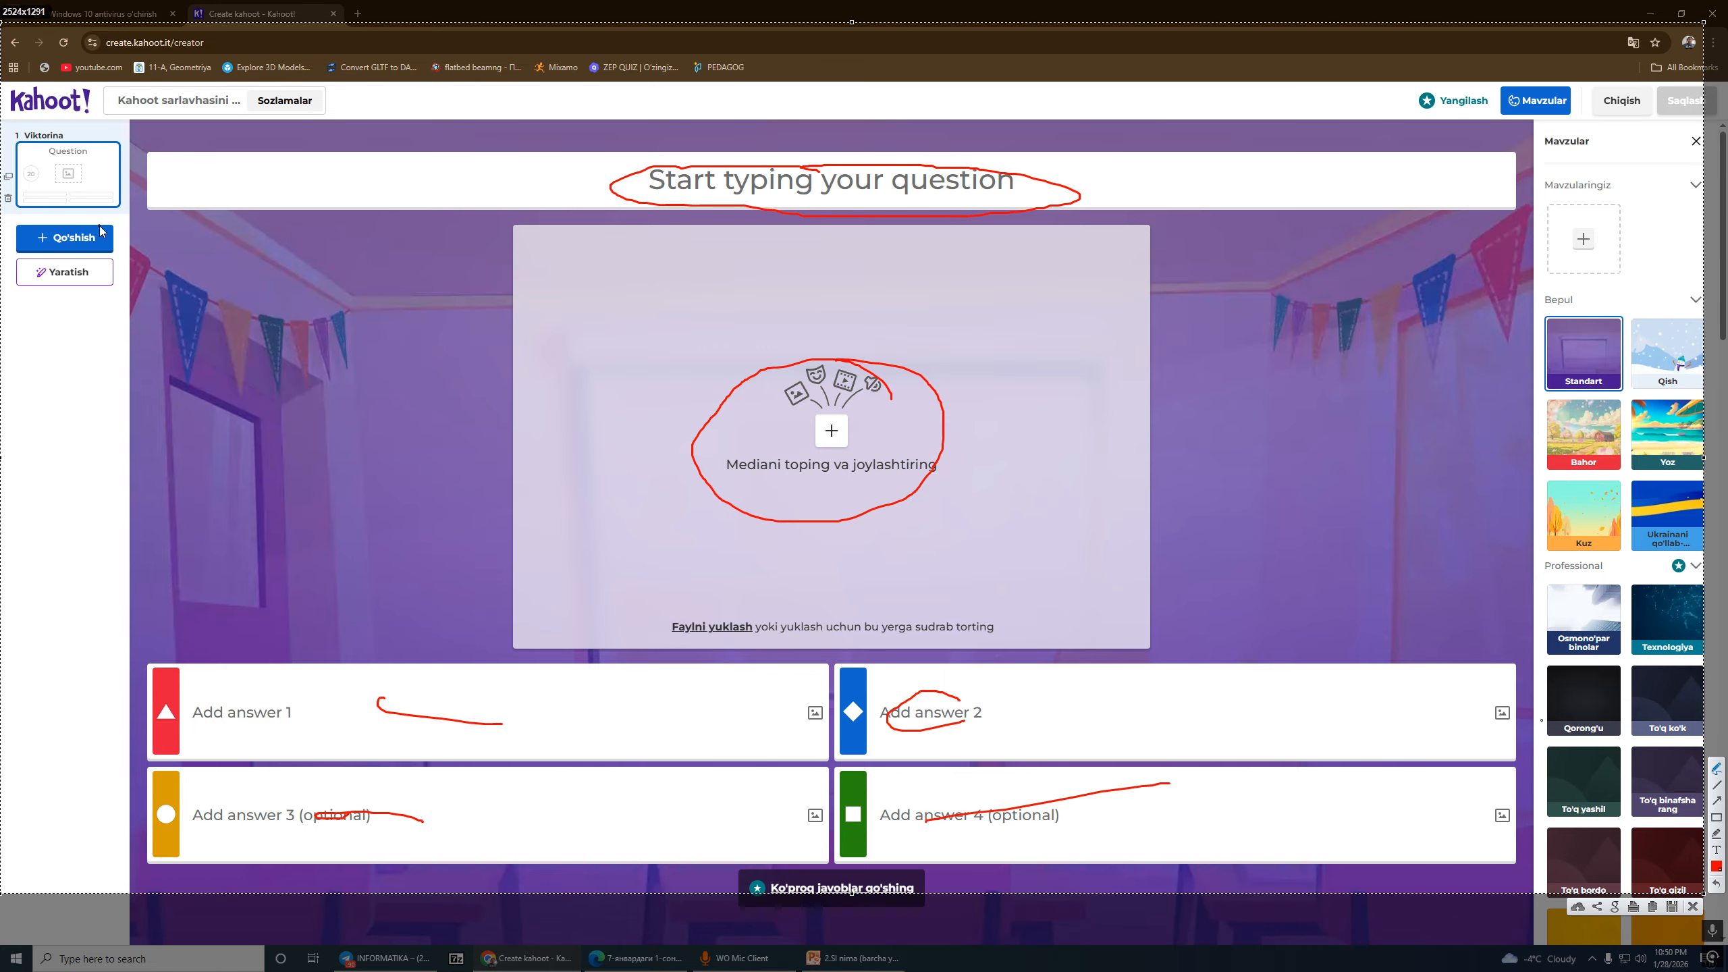
{"action": "left_click_drag", "start_coordinate": [100, 231], "coordinate": [30, 227]}
{"action": "key", "text": "Escape"}
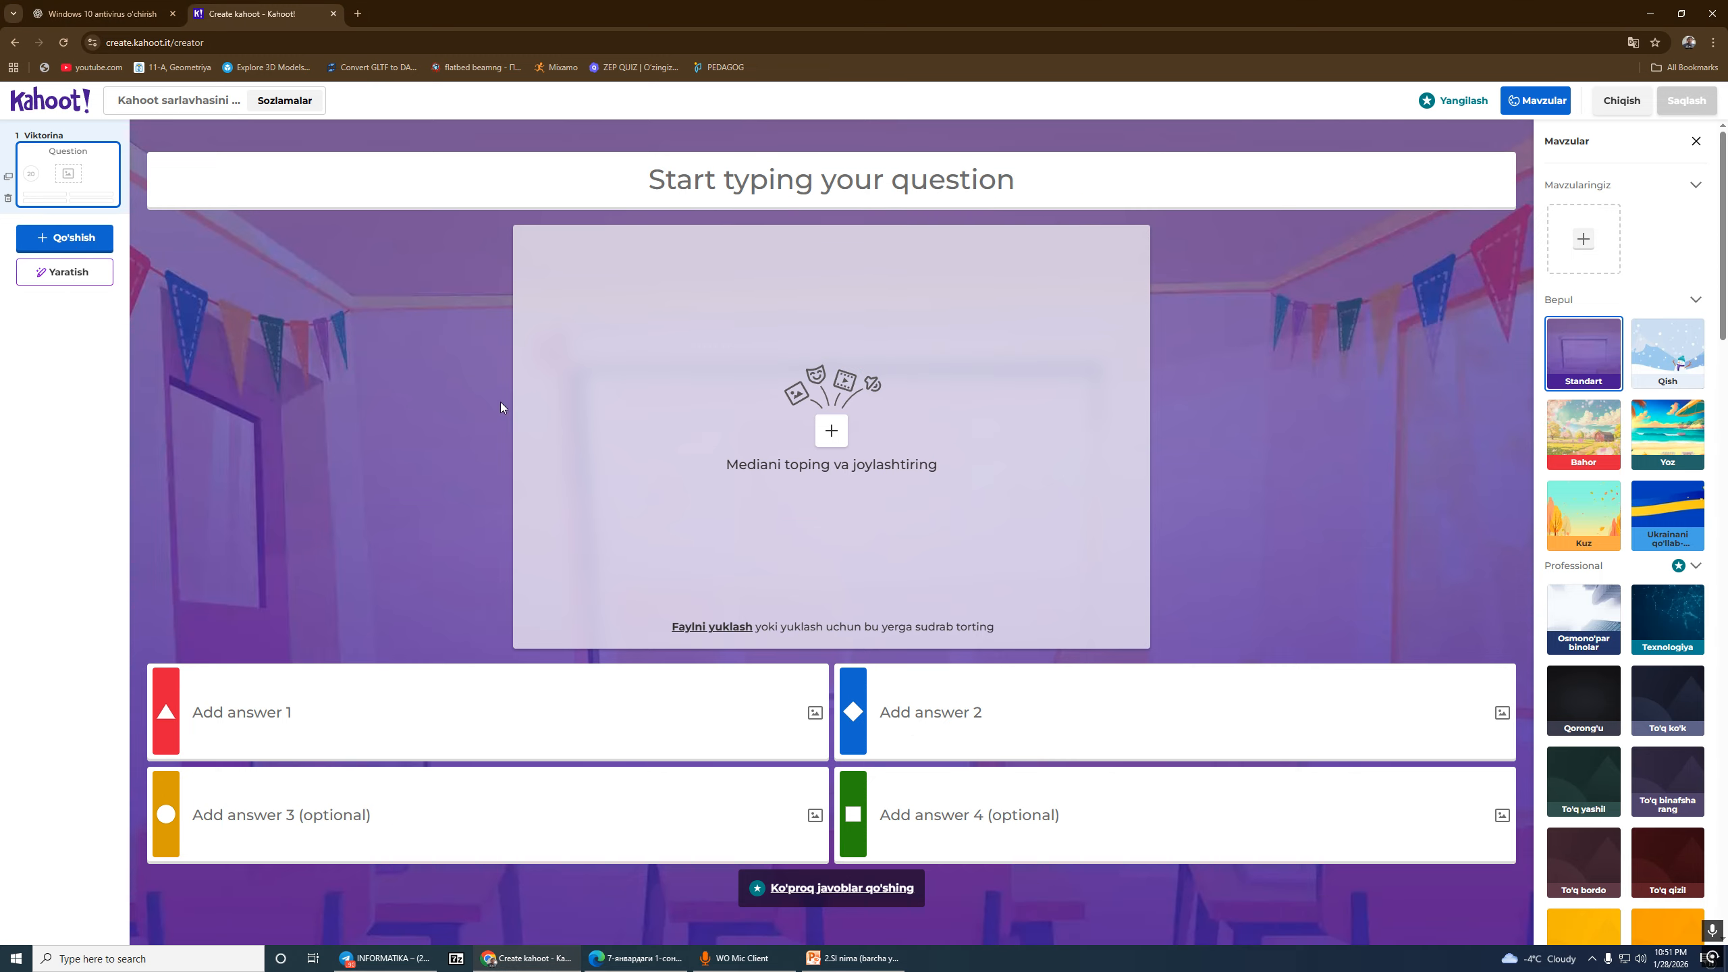
Step: Start the question text entry, and in the PowerPoint presentation try to select slide 3's title, SI nima?
{"action": "left_click", "coordinate": [829, 190]}
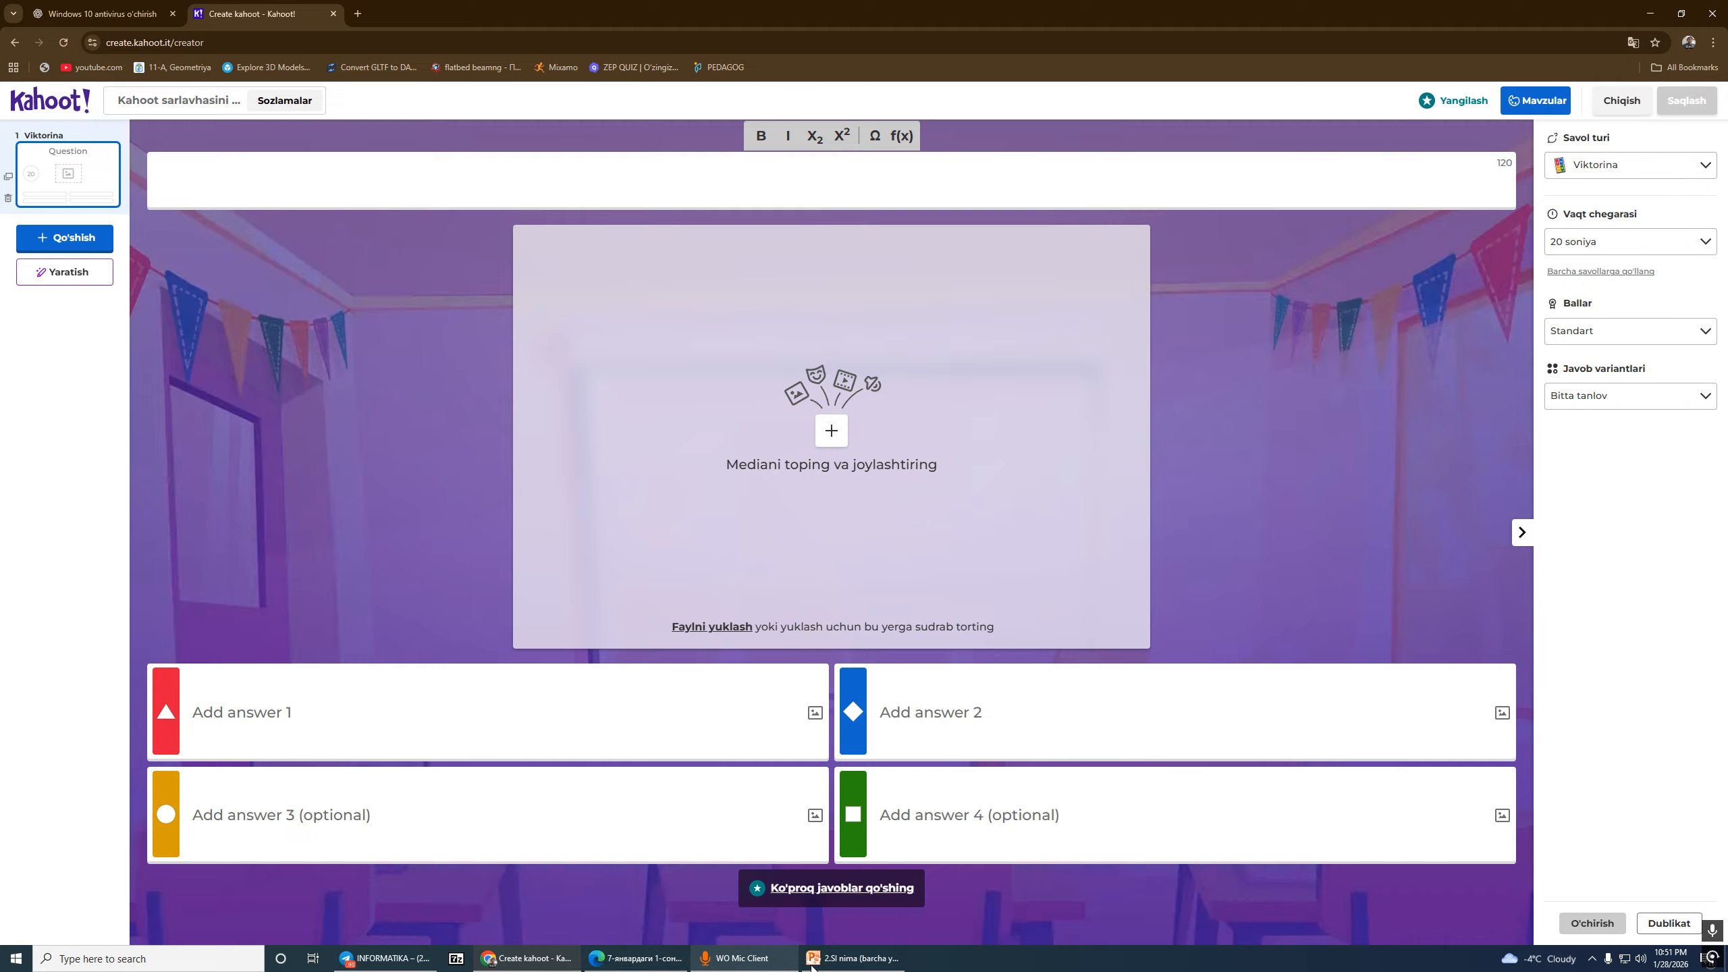
{"action": "mouse_move", "coordinate": [843, 958]}
{"action": "left_click", "coordinate": [828, 838]}
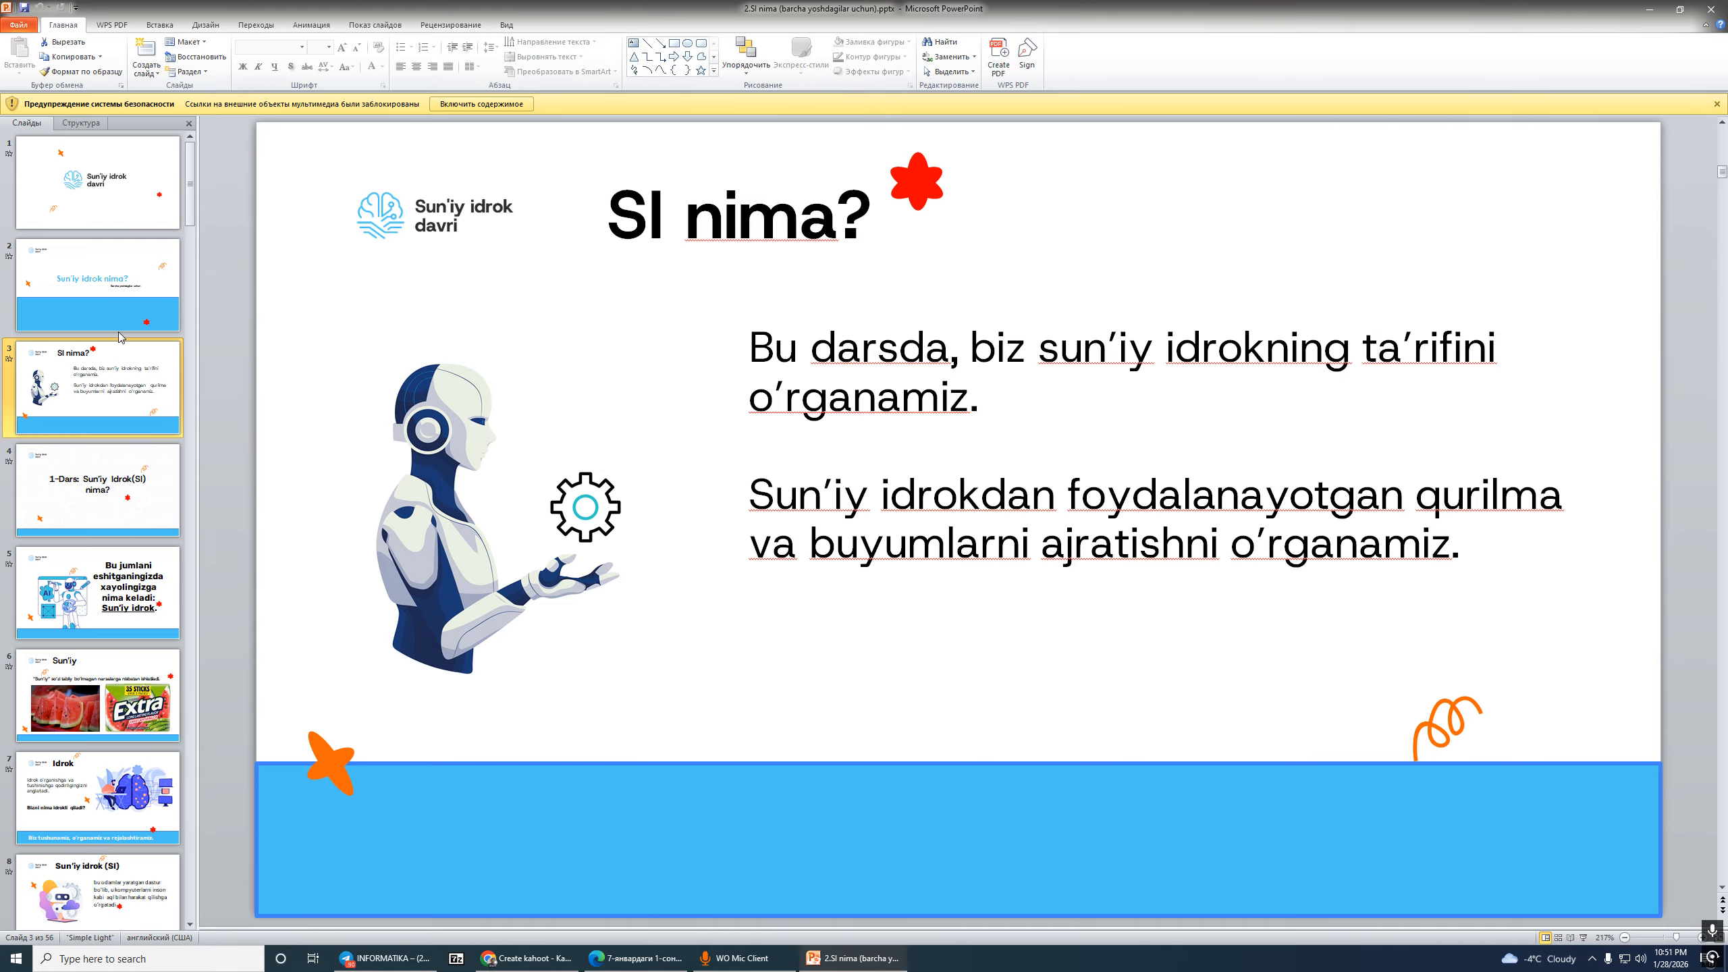
{"action": "left_click_drag", "start_coordinate": [601, 216], "coordinate": [634, 216]}
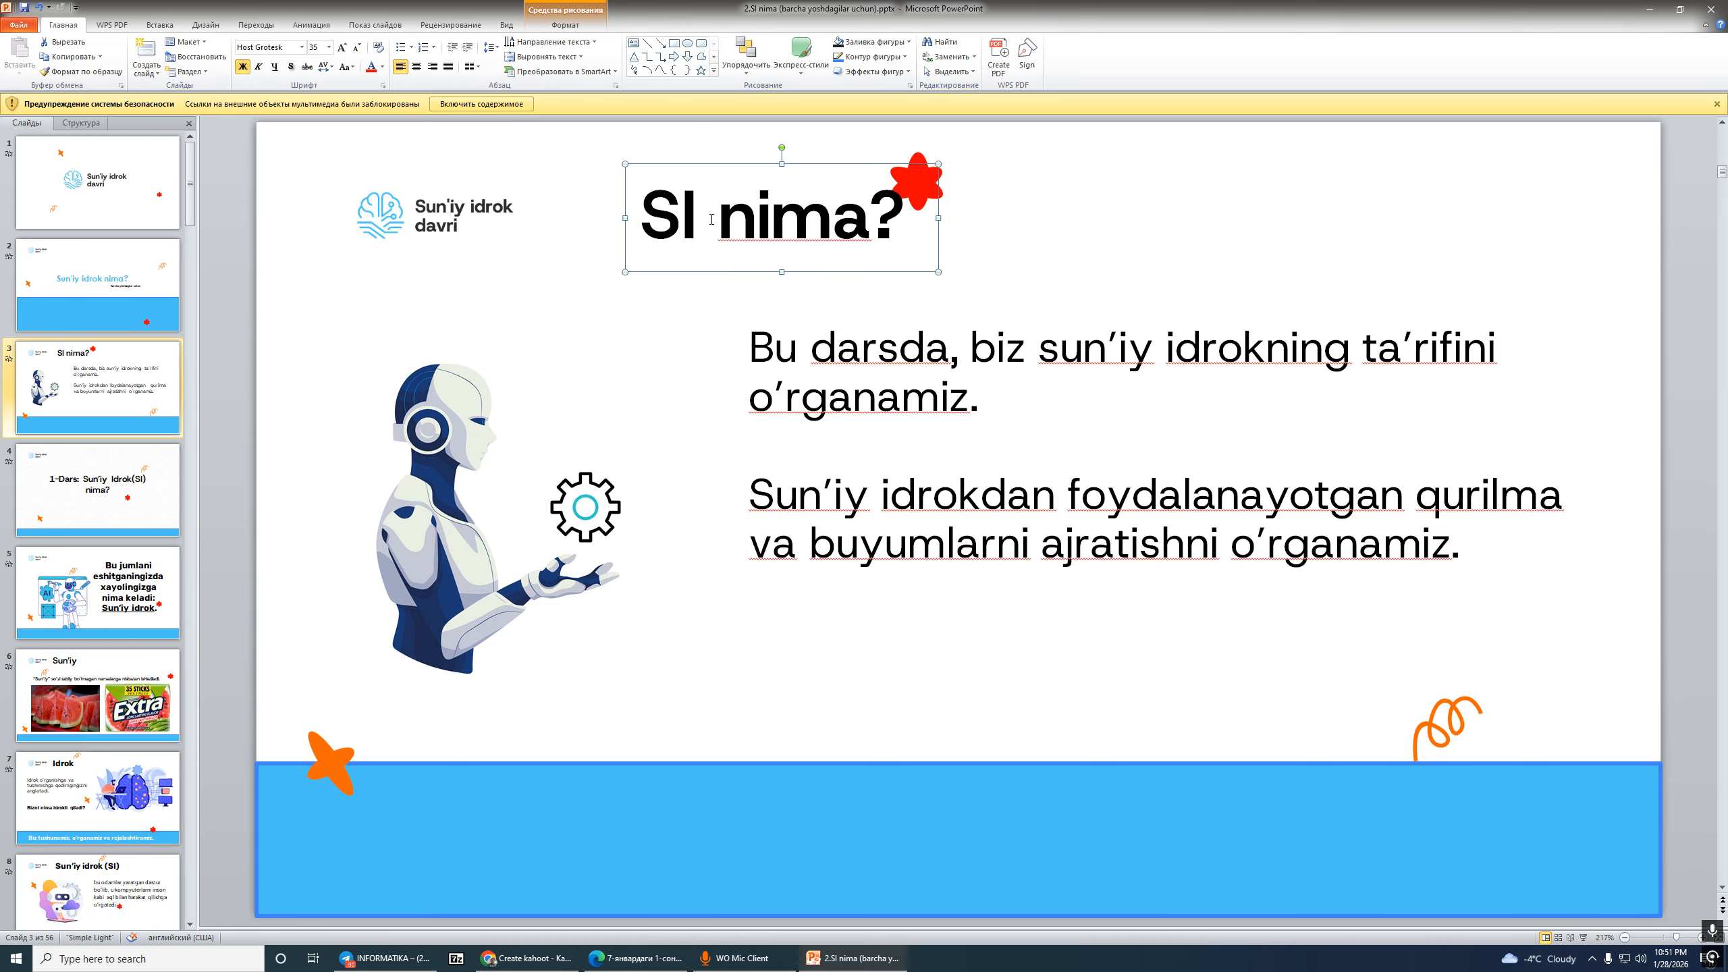
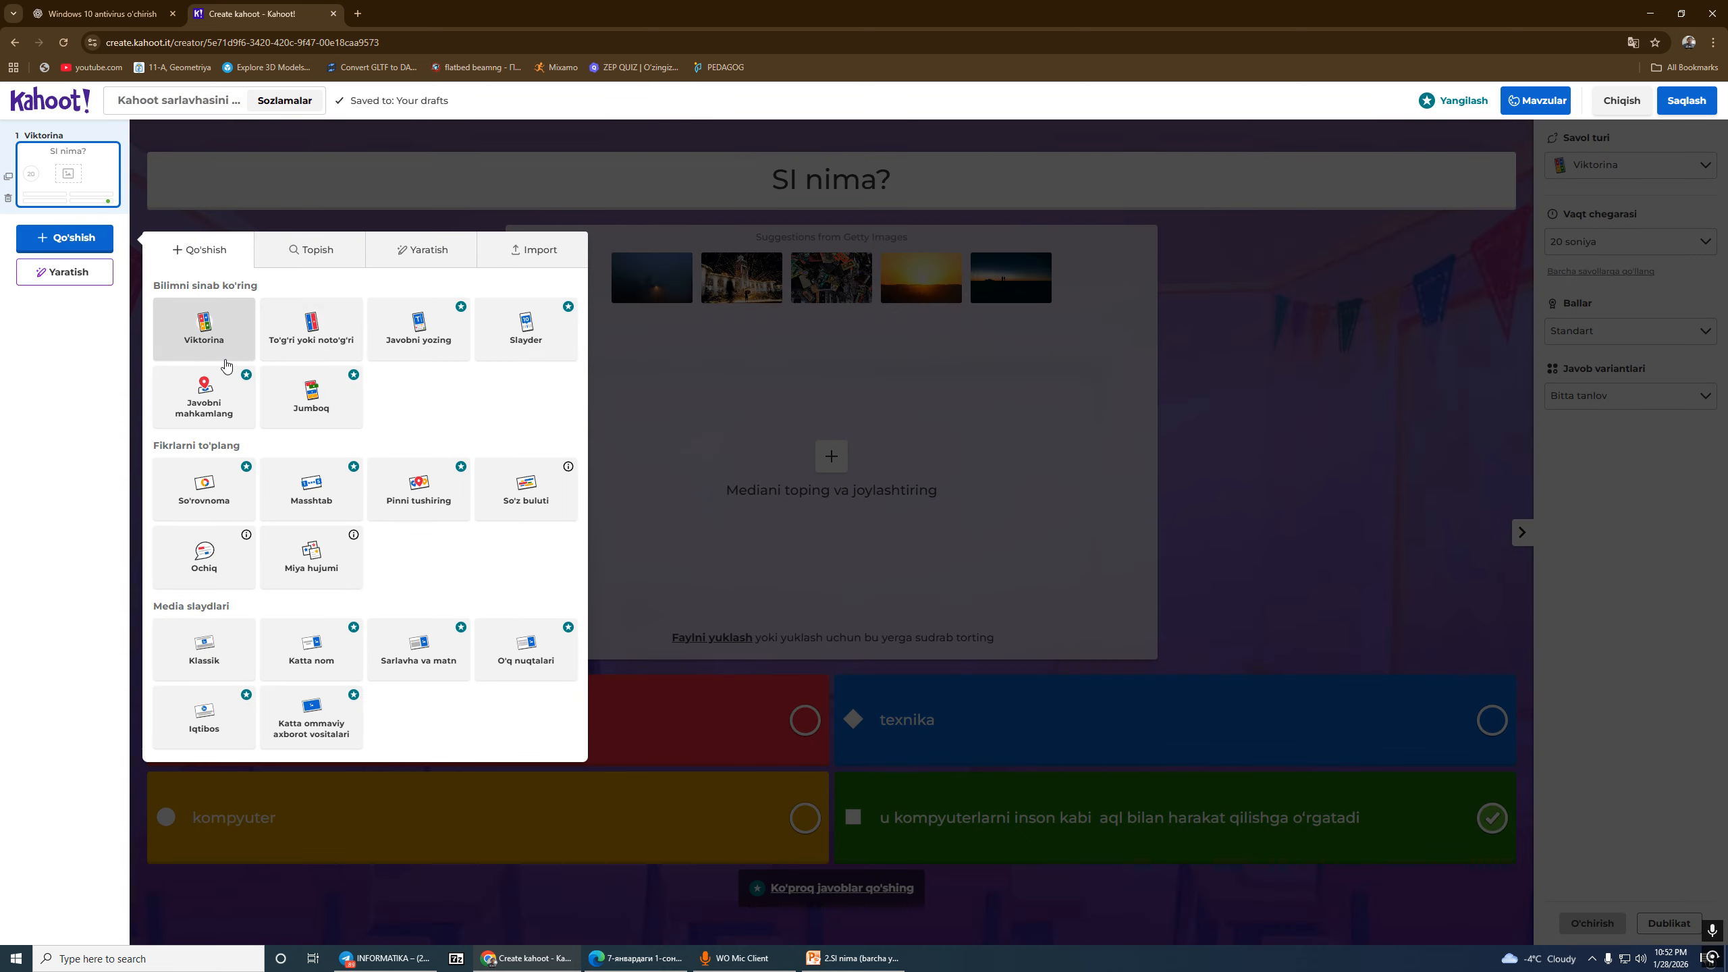
Step: Capture the question types, circle Viktorina, To'g'ri yoki noto'g'ri, Javobni yozing and Slayder in red, and discard the capture
{"action": "mouse_move", "coordinate": [315, 344]}
{"action": "key", "text": "Print"}
{"action": "left_click_drag", "start_coordinate": [103, 254], "coordinate": [631, 747]}
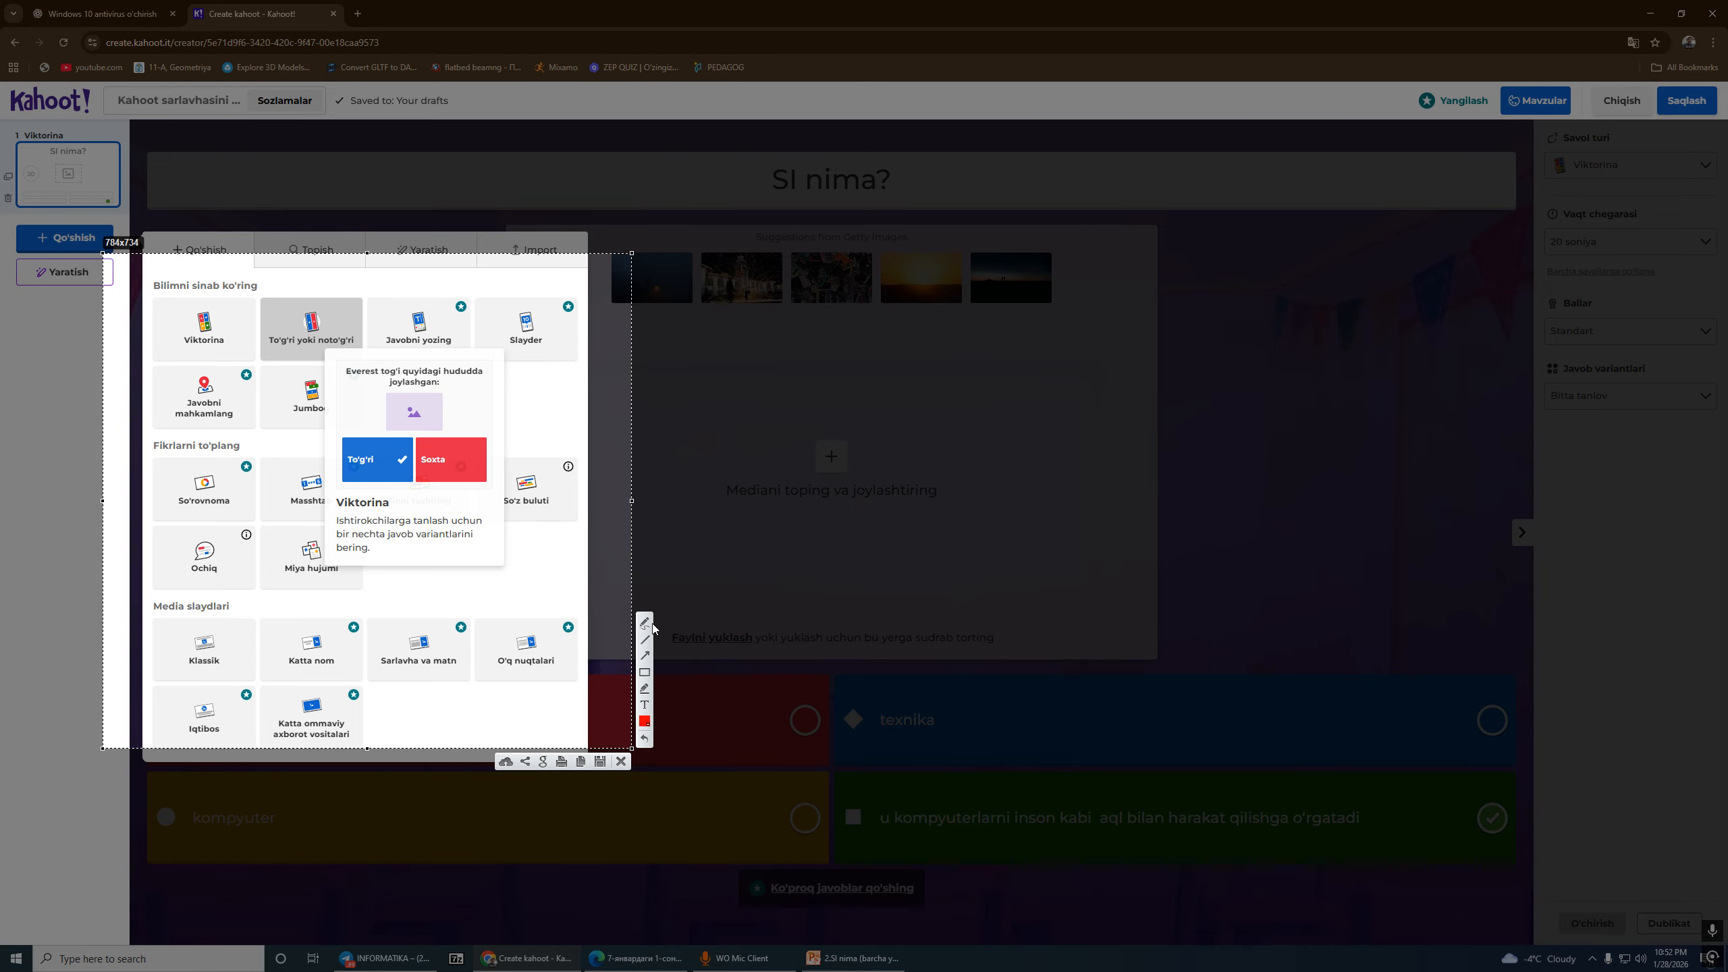
{"action": "mouse_move", "coordinate": [215, 353]}
{"action": "left_mouse_down"}
{"action": "mouse_move", "coordinate": [204, 312]}
{"action": "mouse_move", "coordinate": [189, 339]}
{"action": "mouse_move", "coordinate": [270, 334]}
{"action": "mouse_move", "coordinate": [316, 371]}
{"action": "mouse_move", "coordinate": [361, 325]}
{"action": "mouse_move", "coordinate": [285, 304]}
{"action": "mouse_move", "coordinate": [272, 337]}
{"action": "left_mouse_up"}
{"action": "mouse_move", "coordinate": [422, 300]}
{"action": "left_mouse_down"}
{"action": "mouse_move", "coordinate": [415, 361]}
{"action": "mouse_move", "coordinate": [452, 347]}
{"action": "left_mouse_up"}
{"action": "mouse_move", "coordinate": [507, 308]}
{"action": "left_mouse_down"}
{"action": "mouse_move", "coordinate": [575, 357]}
{"action": "mouse_move", "coordinate": [569, 326]}
{"action": "left_mouse_up"}
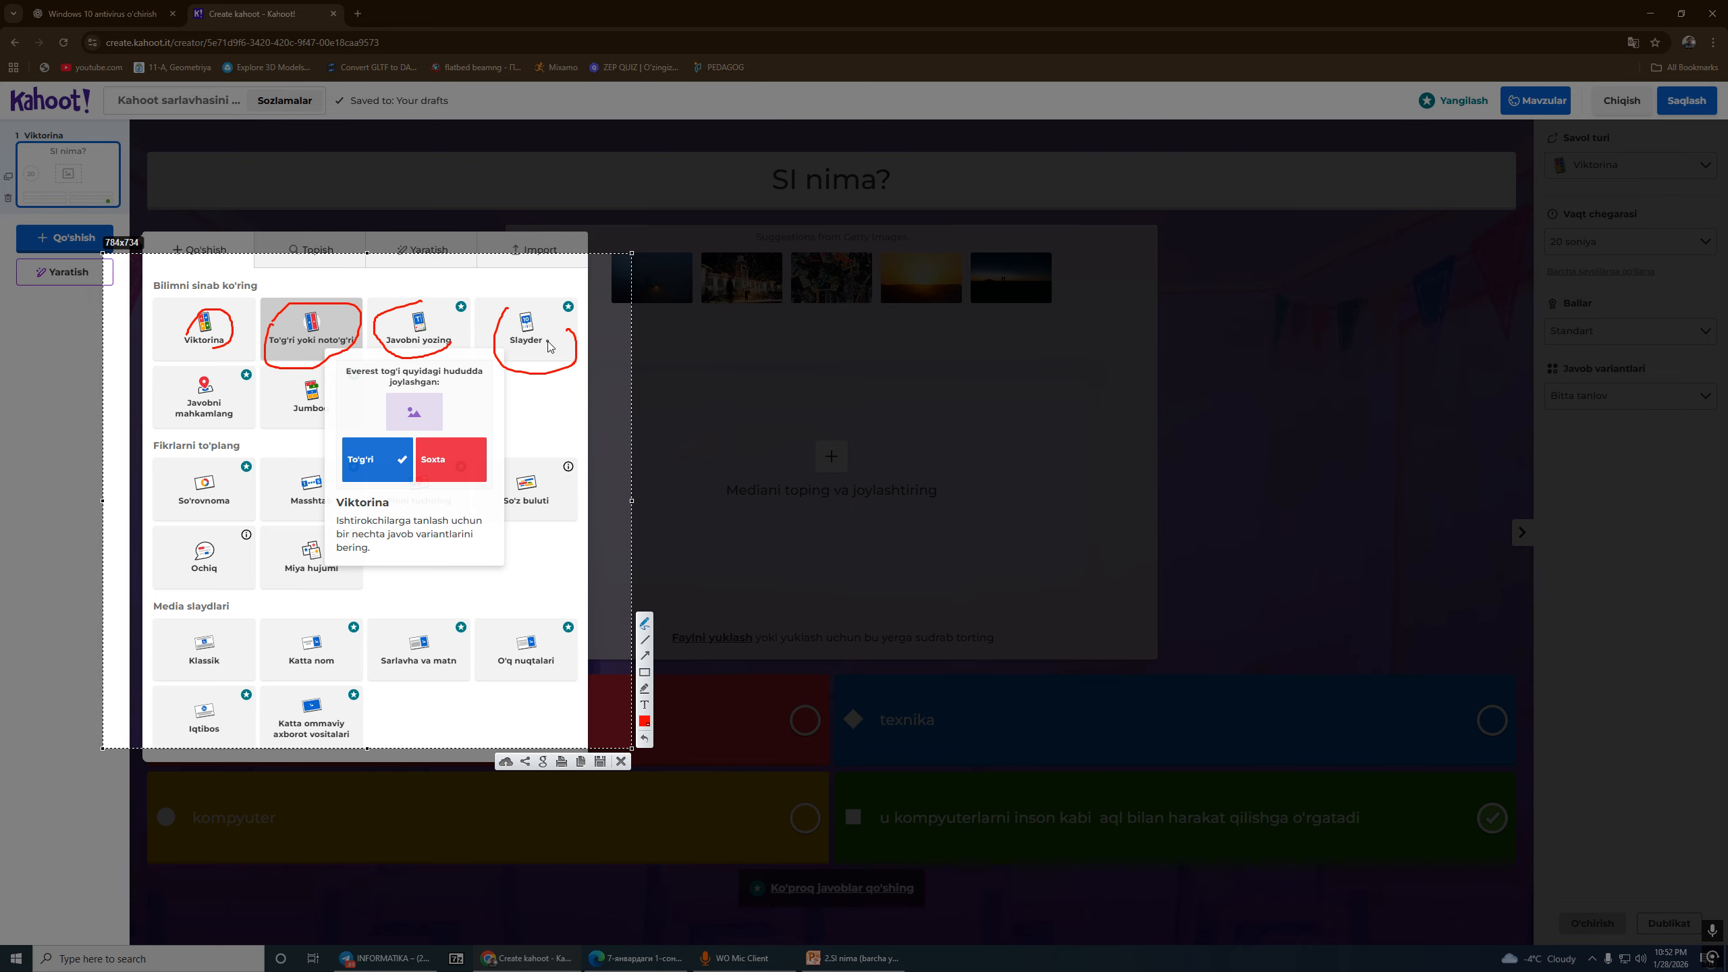
{"action": "key", "text": "Escape"}
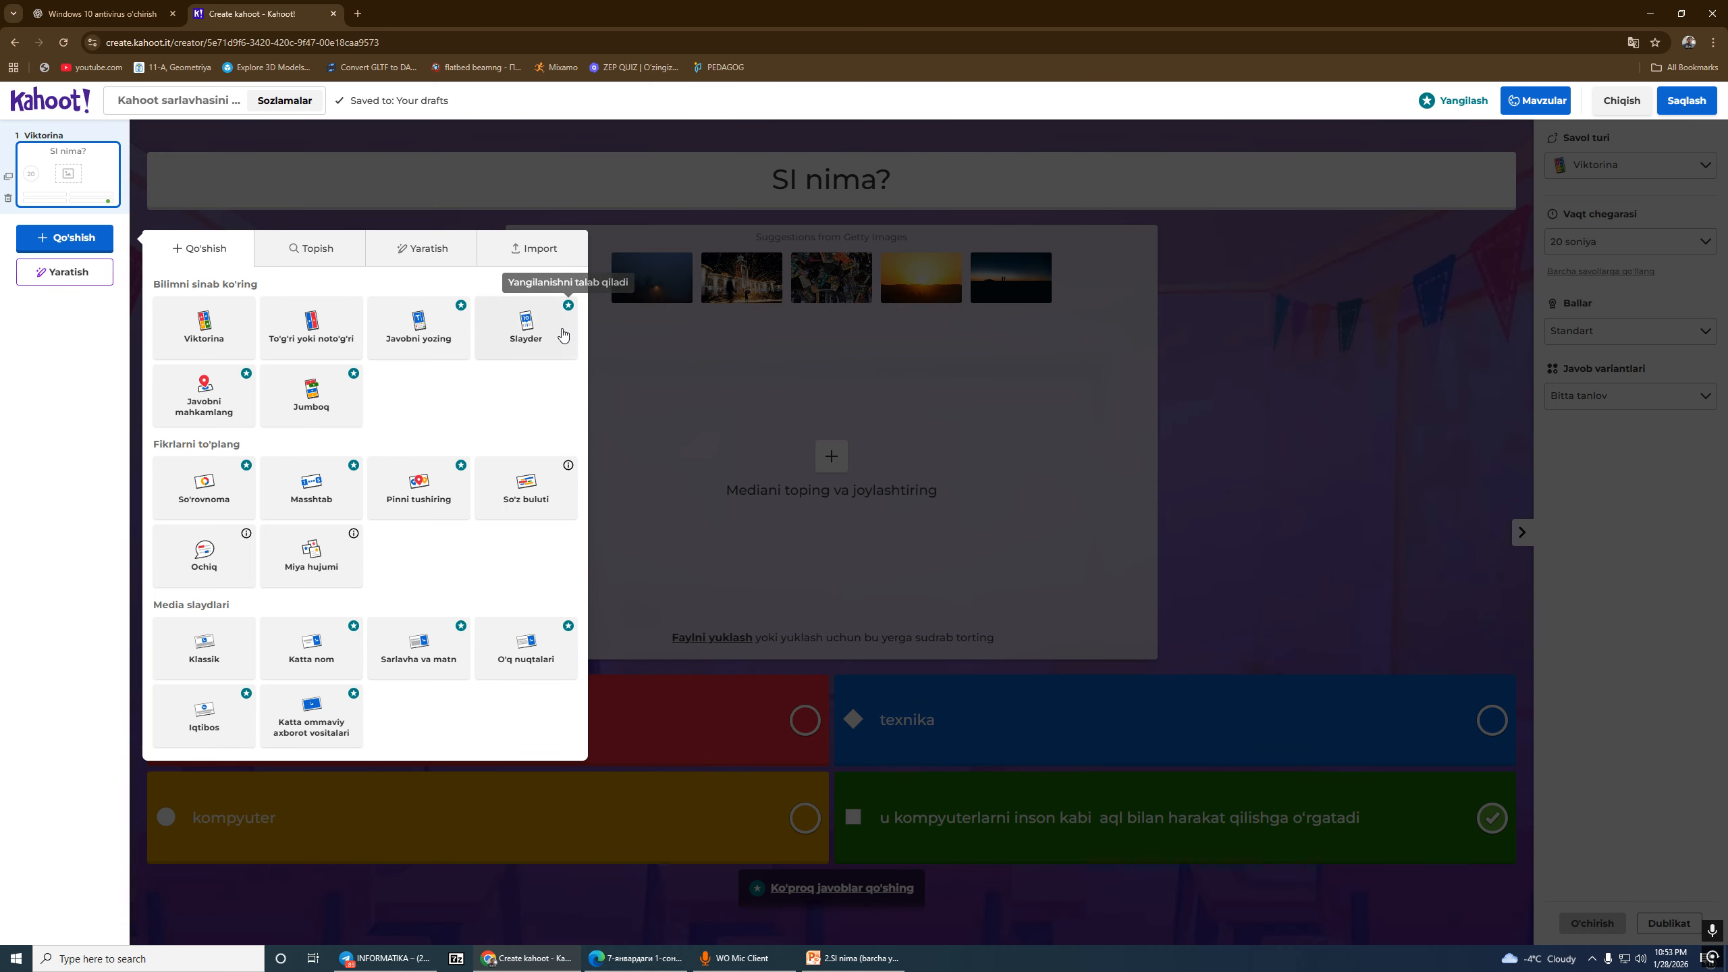
Step: Show the import choices, mark Elektron jadvalni import qilish in red on a capture, and discard the capture
{"action": "left_click", "coordinate": [538, 258]}
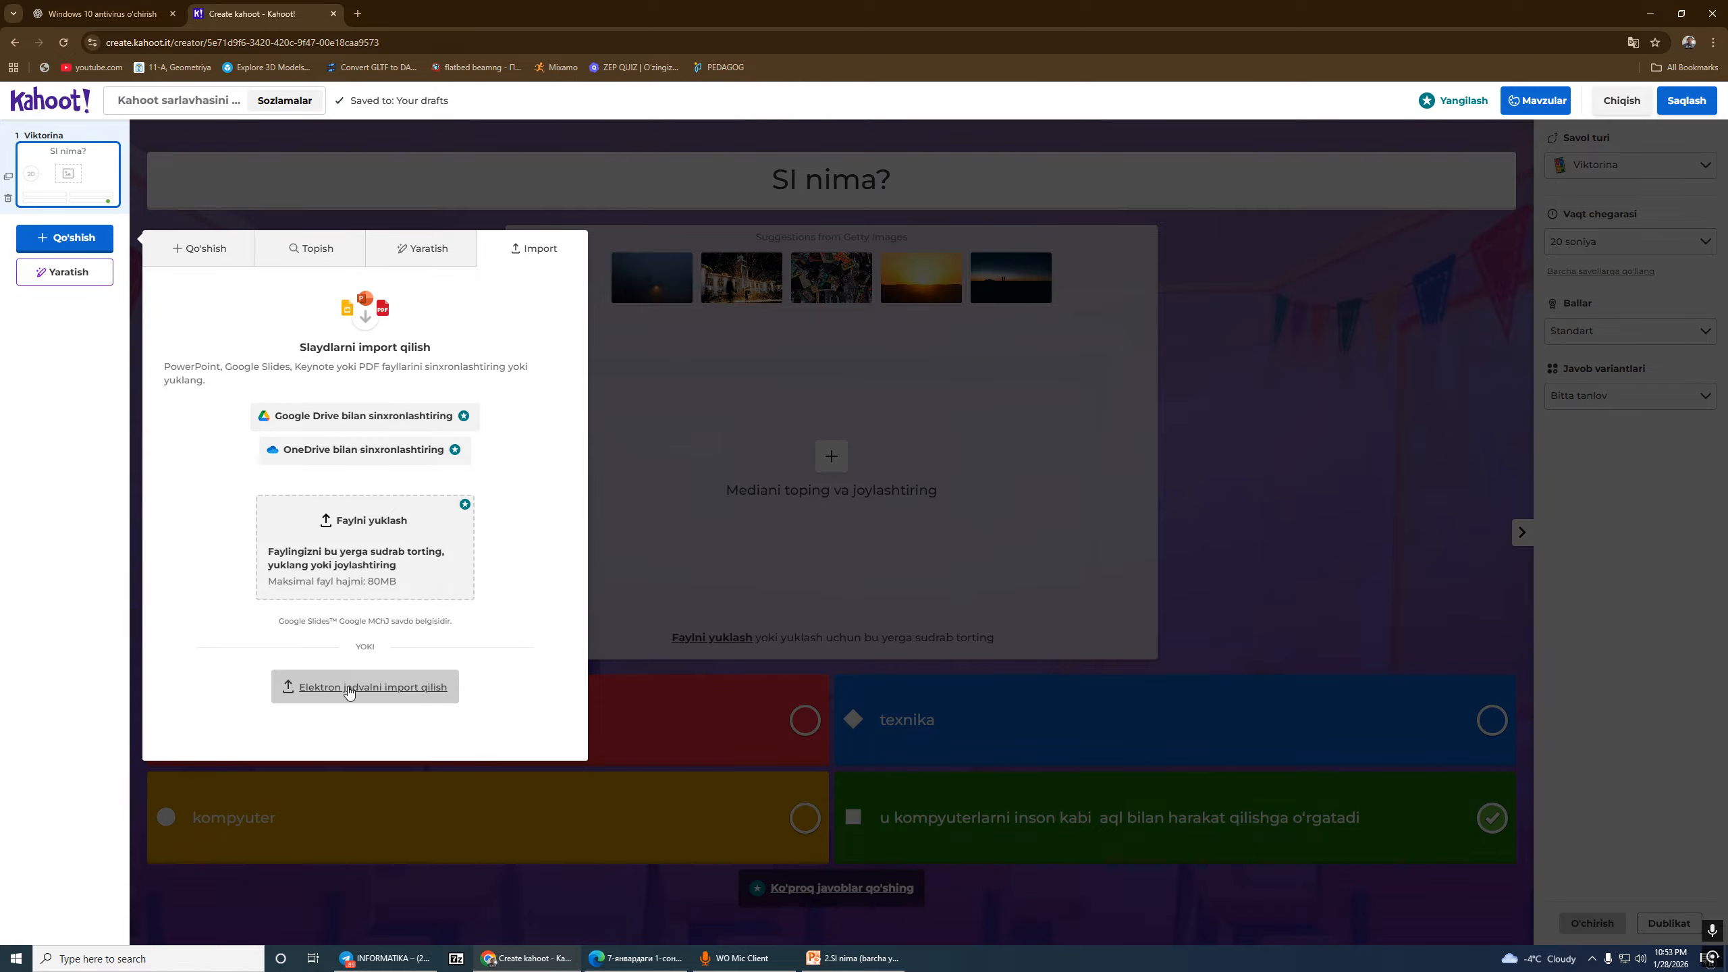
{"action": "key", "text": "Print"}
{"action": "left_click_drag", "start_coordinate": [255, 650], "coordinate": [505, 730]}
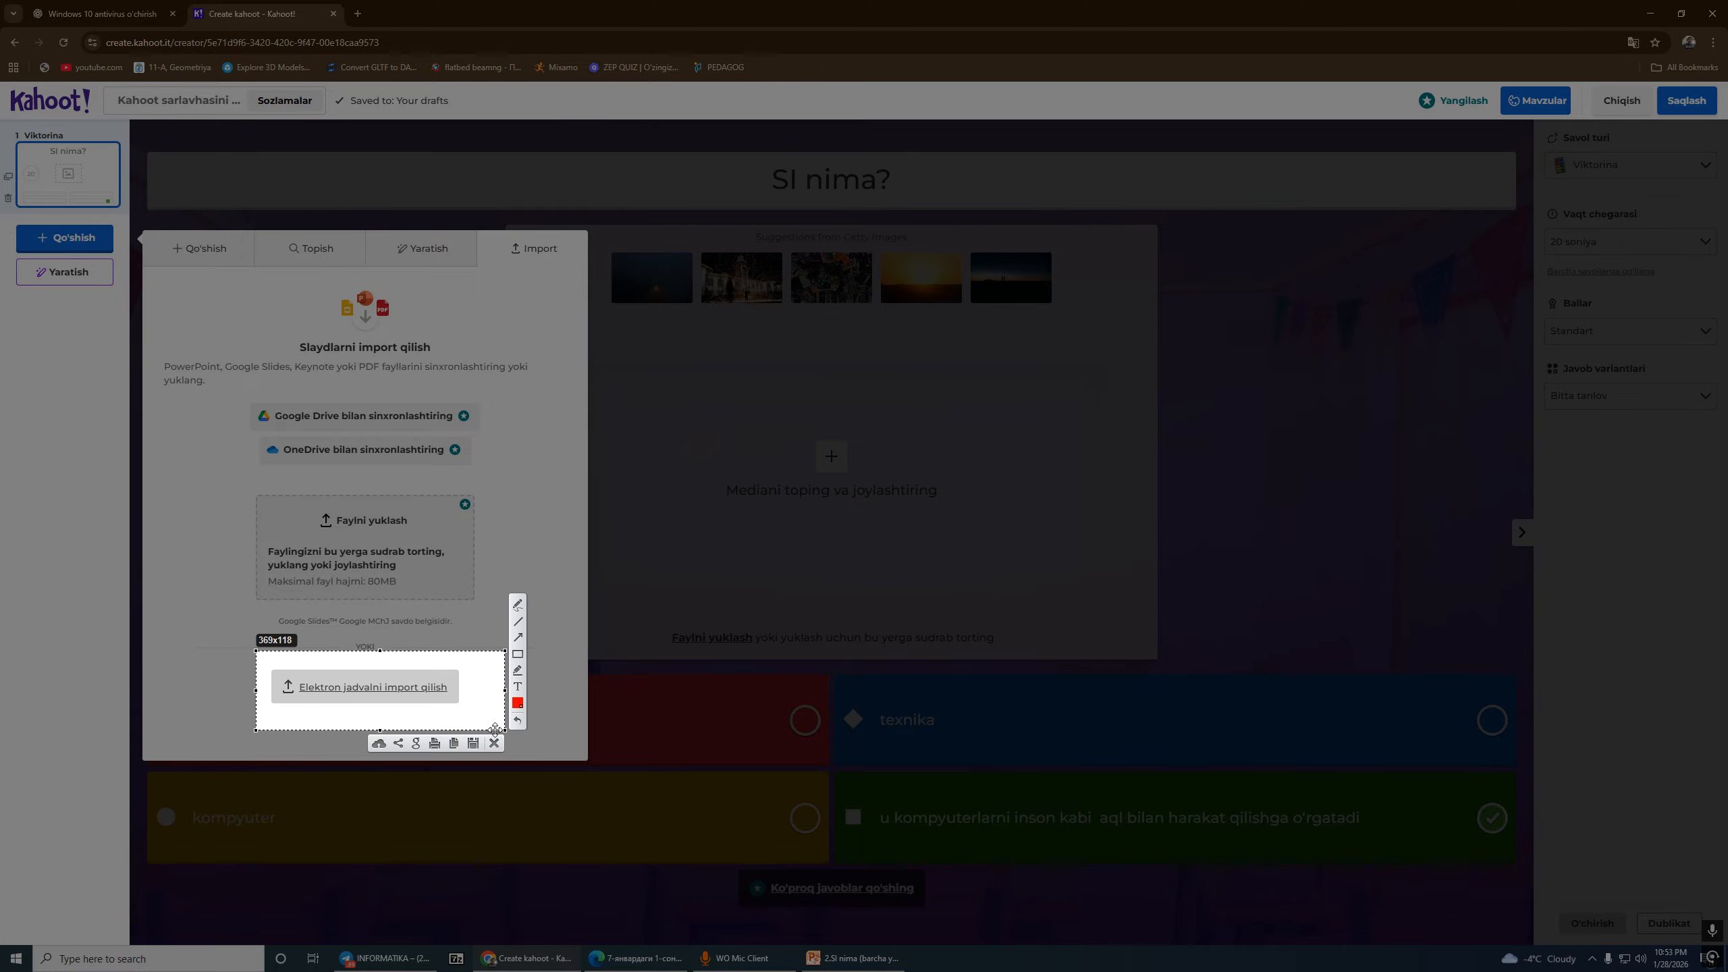
{"action": "left_click", "coordinate": [517, 603]}
{"action": "left_click_drag", "start_coordinate": [395, 680], "coordinate": [245, 723]}
{"action": "key", "text": "Escape"}
Step: Download the quiz template from the spreadsheet import dialog and open KahootQuizTemplate (1).xlsx in Excel
{"action": "left_click", "coordinate": [339, 690]}
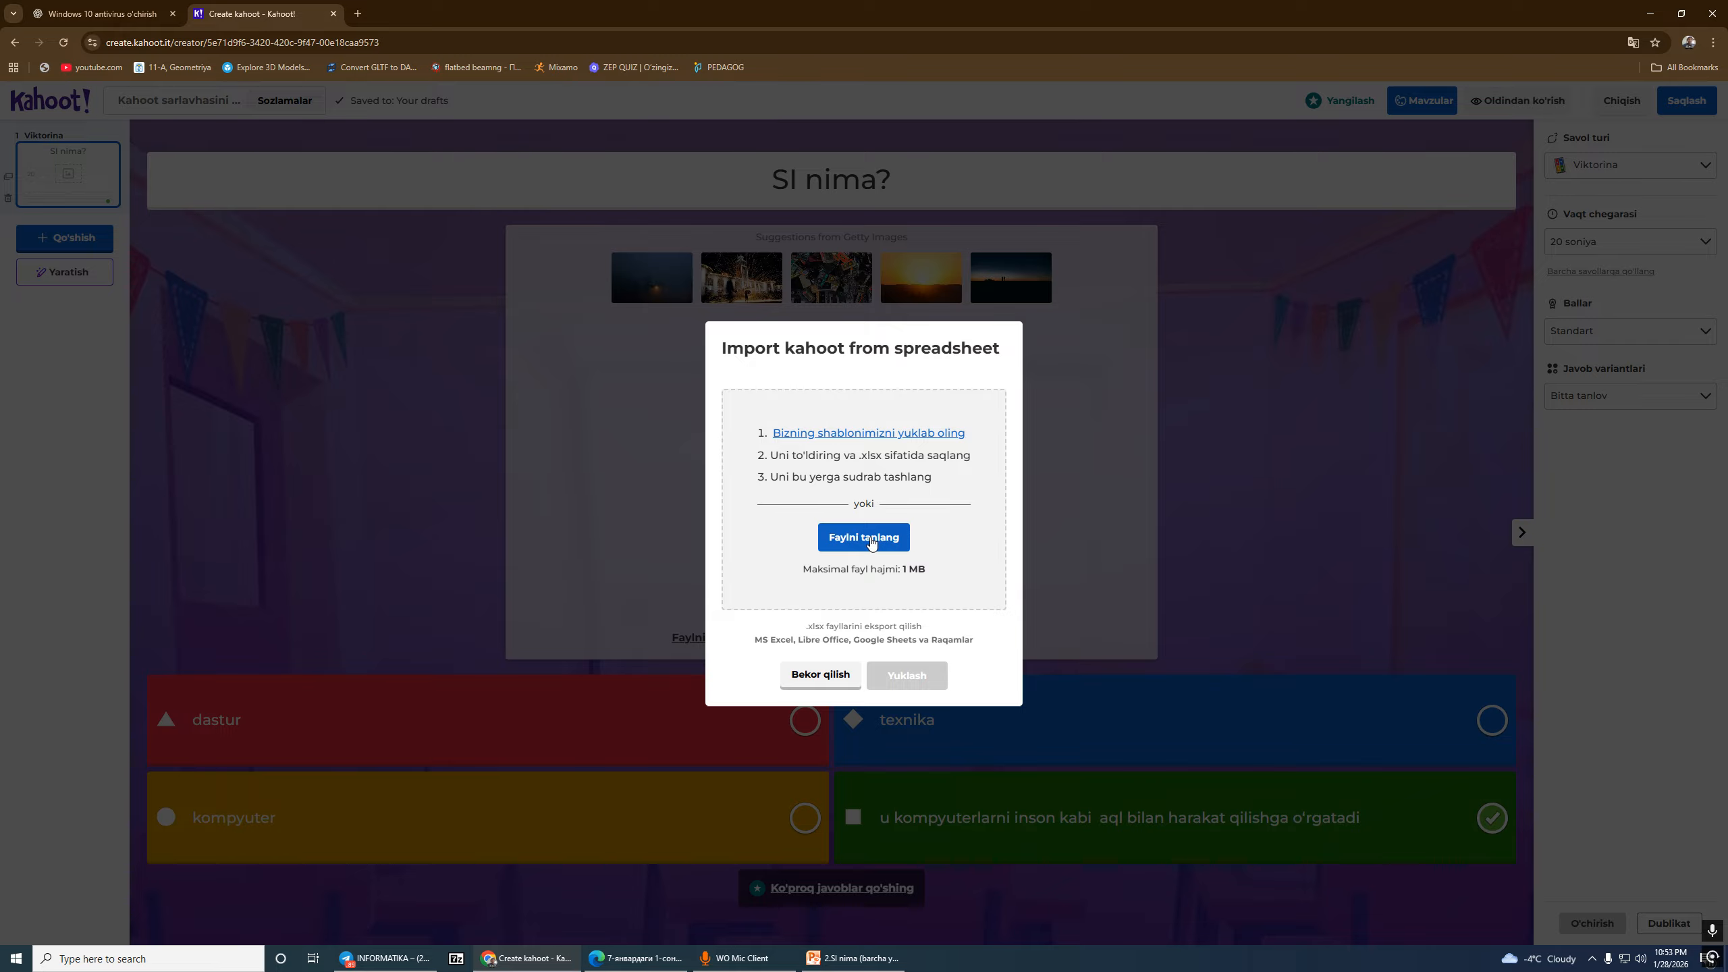
{"action": "left_click", "coordinate": [856, 435]}
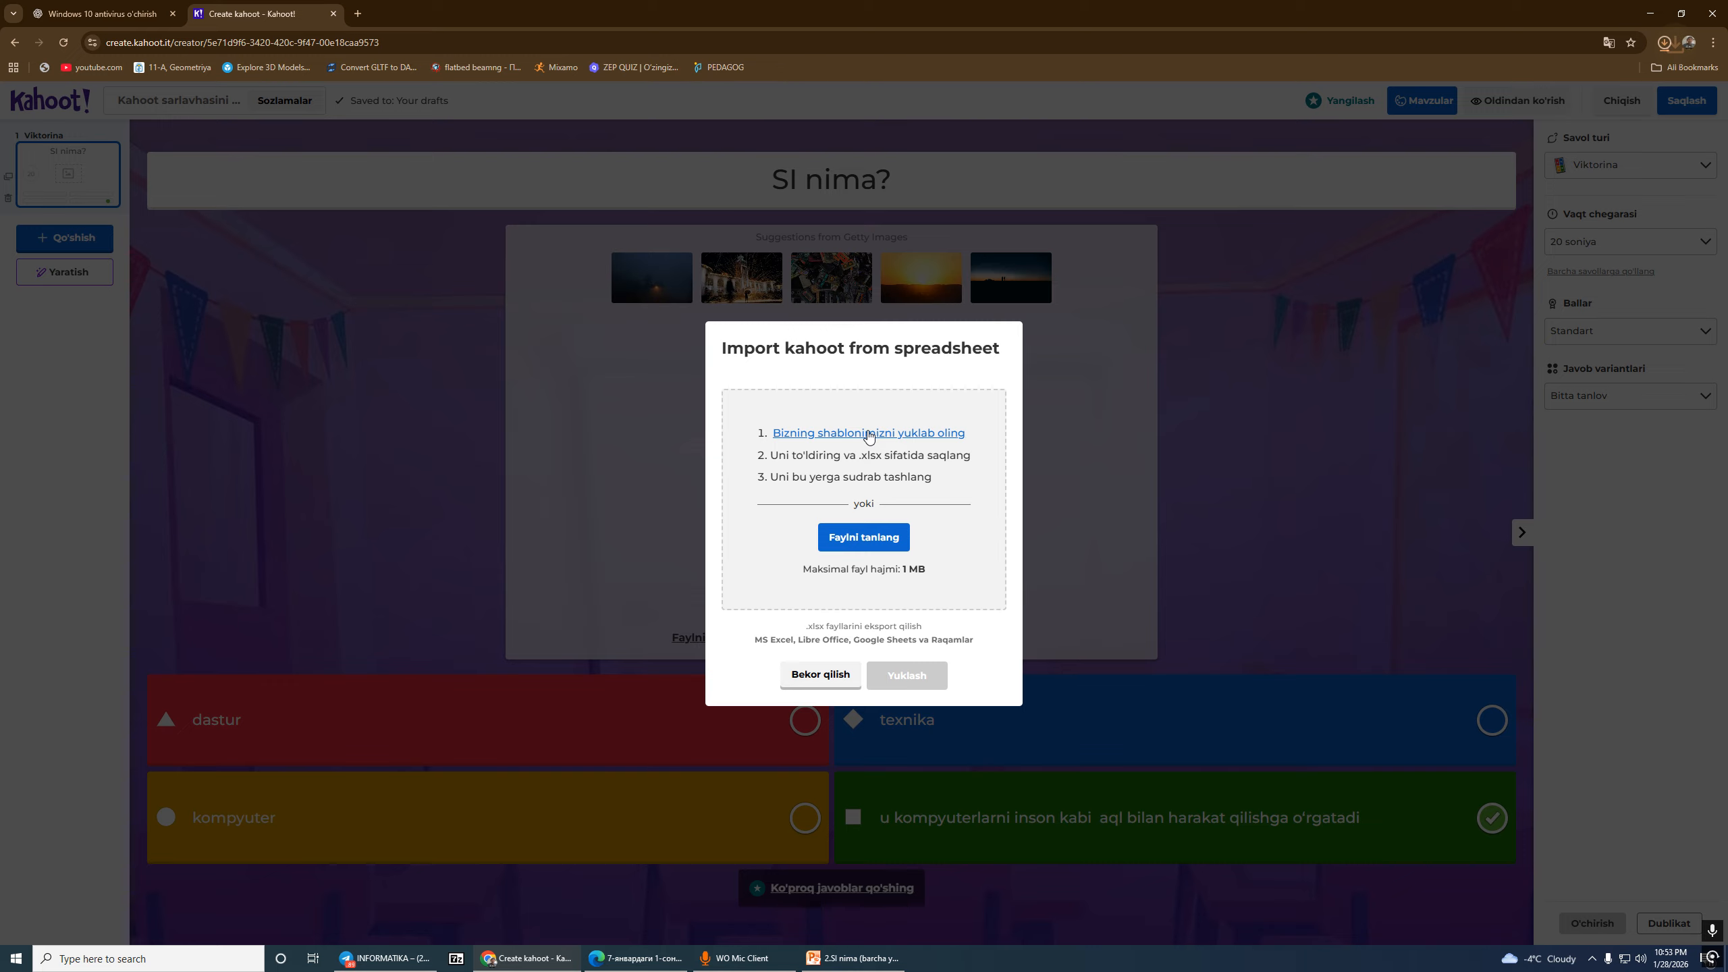
{"action": "key", "text": "Print"}
{"action": "left_click_drag", "start_coordinate": [1443, 37], "coordinate": [1665, 169]}
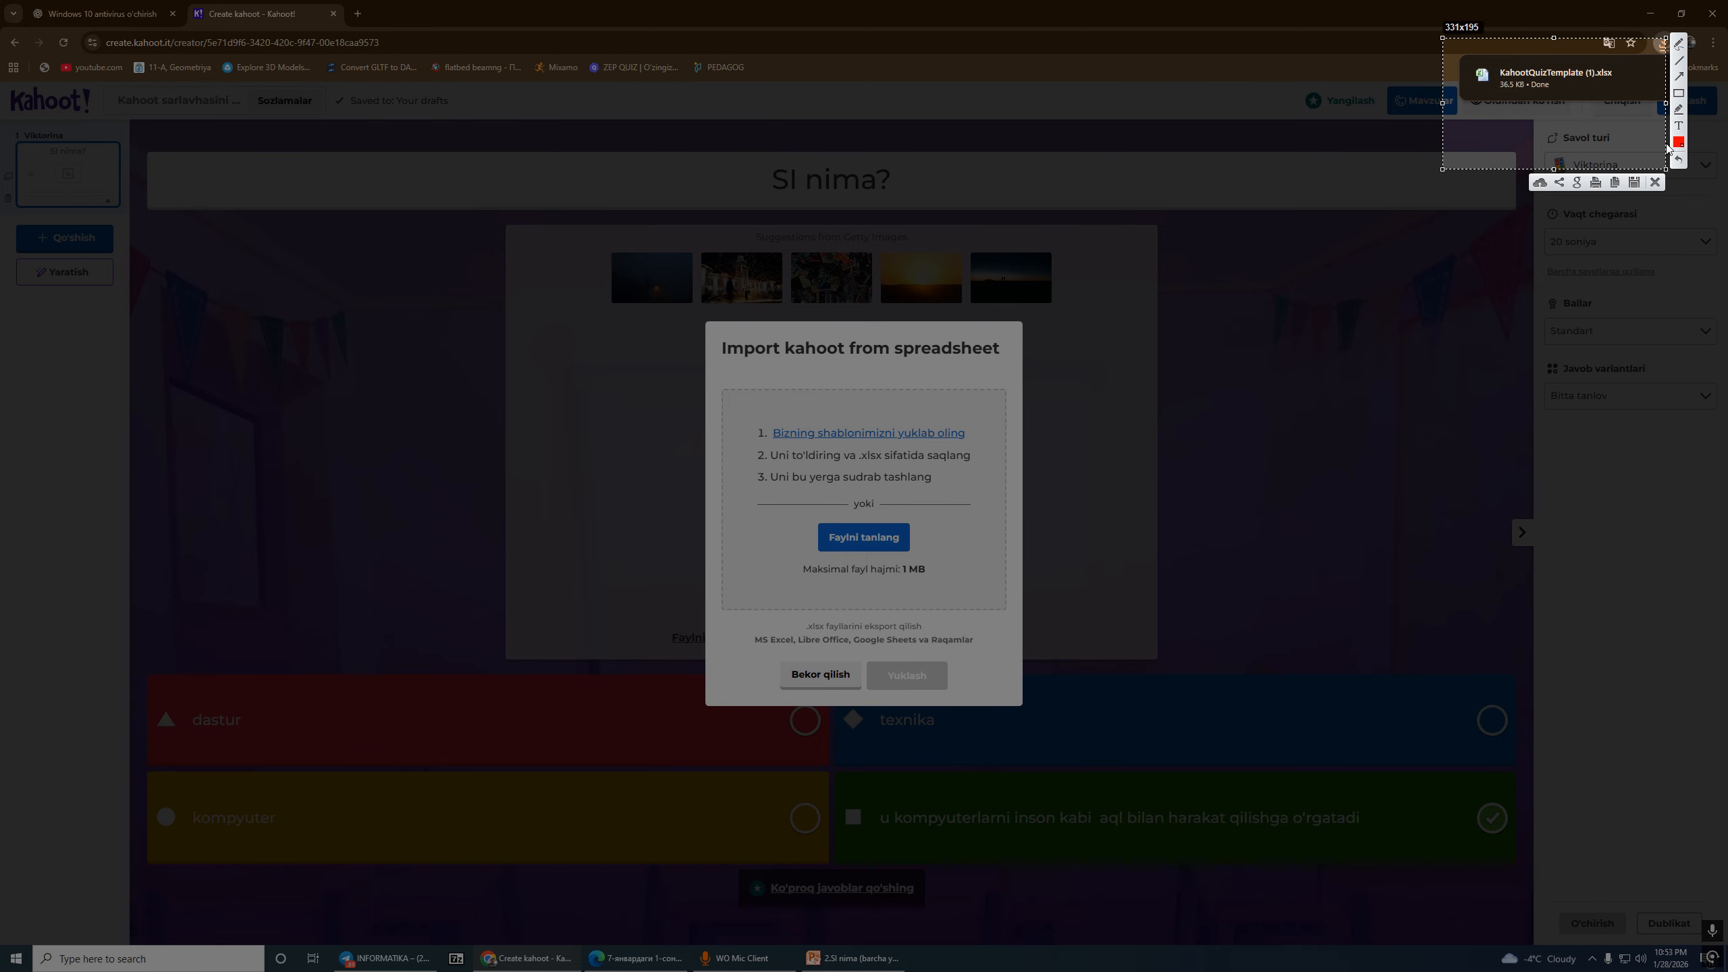
{"action": "key", "text": "Escape"}
{"action": "left_click", "coordinate": [1556, 72]}
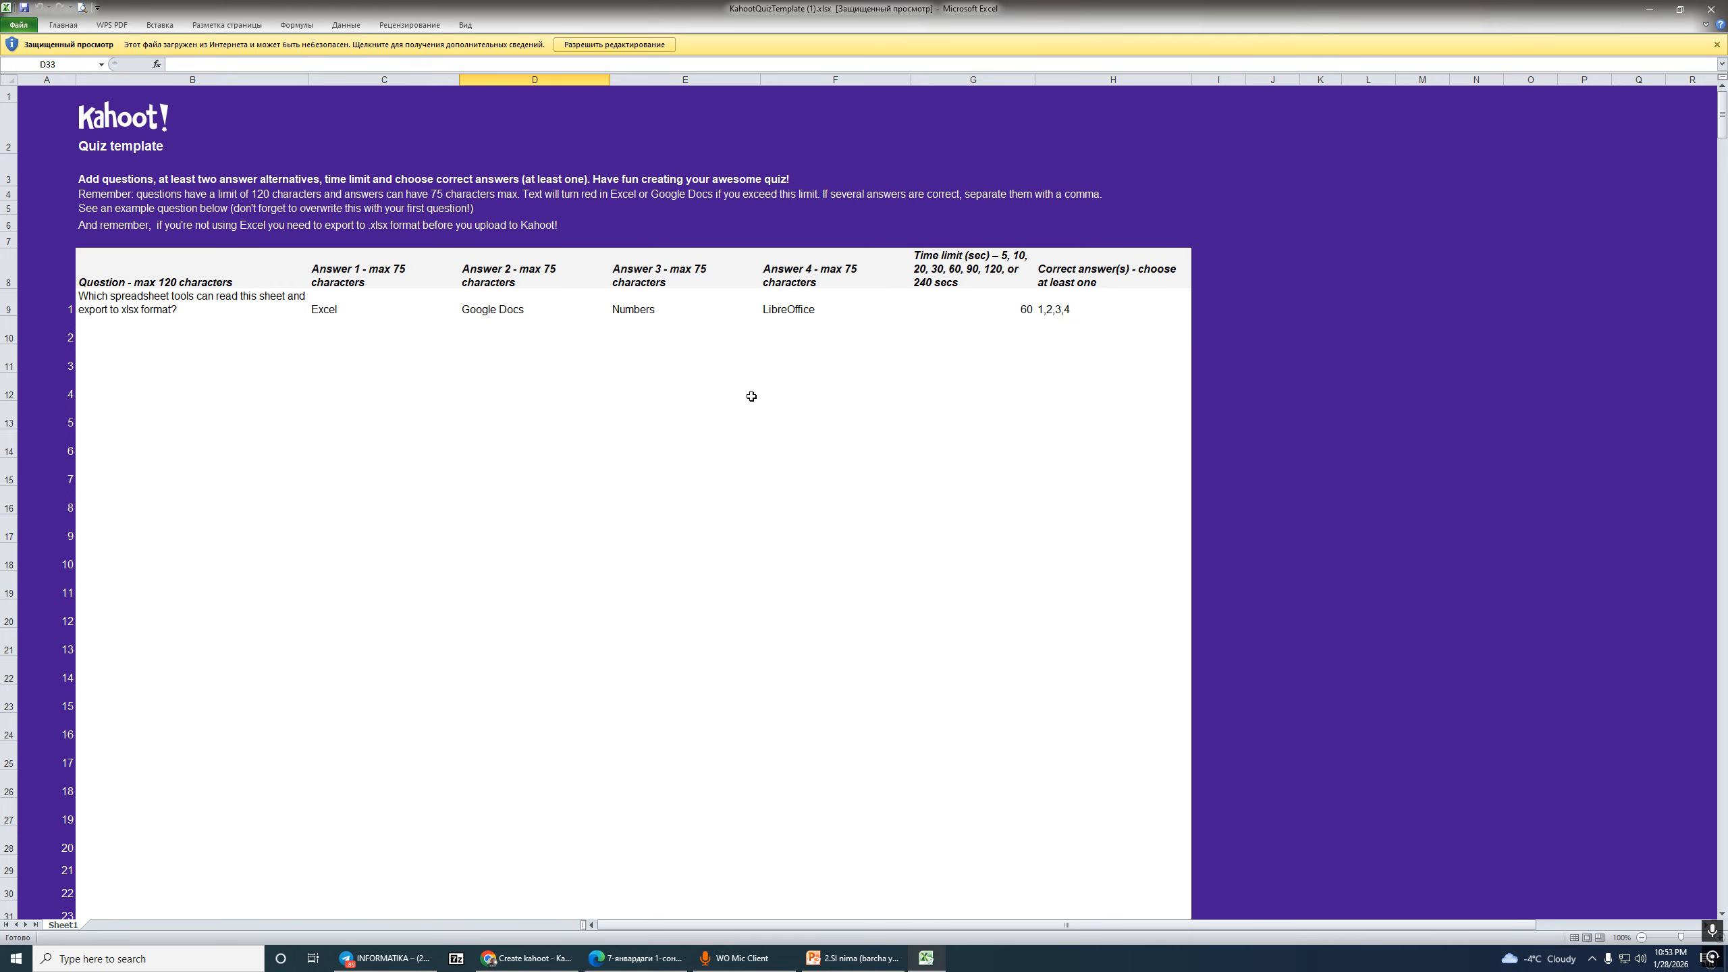
{"action": "left_click_drag", "start_coordinate": [150, 323], "coordinate": [1092, 756]}
{"action": "left_click", "coordinate": [418, 655]}
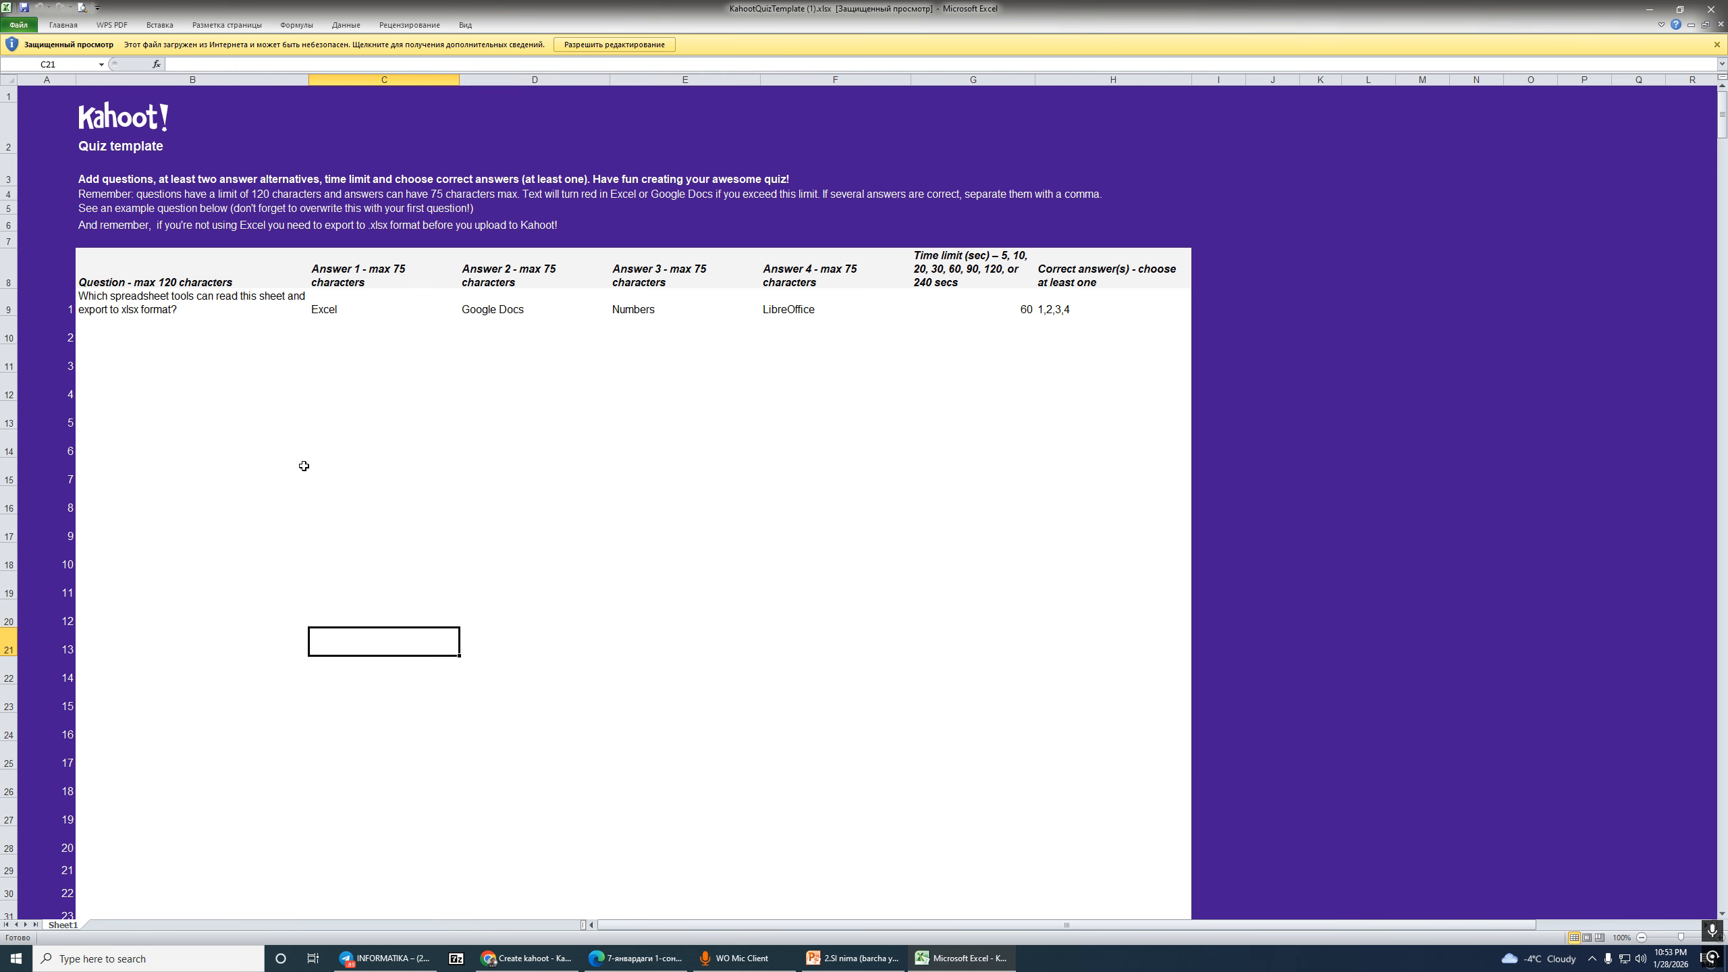
{"action": "left_click_drag", "start_coordinate": [115, 272], "coordinate": [1139, 813]}
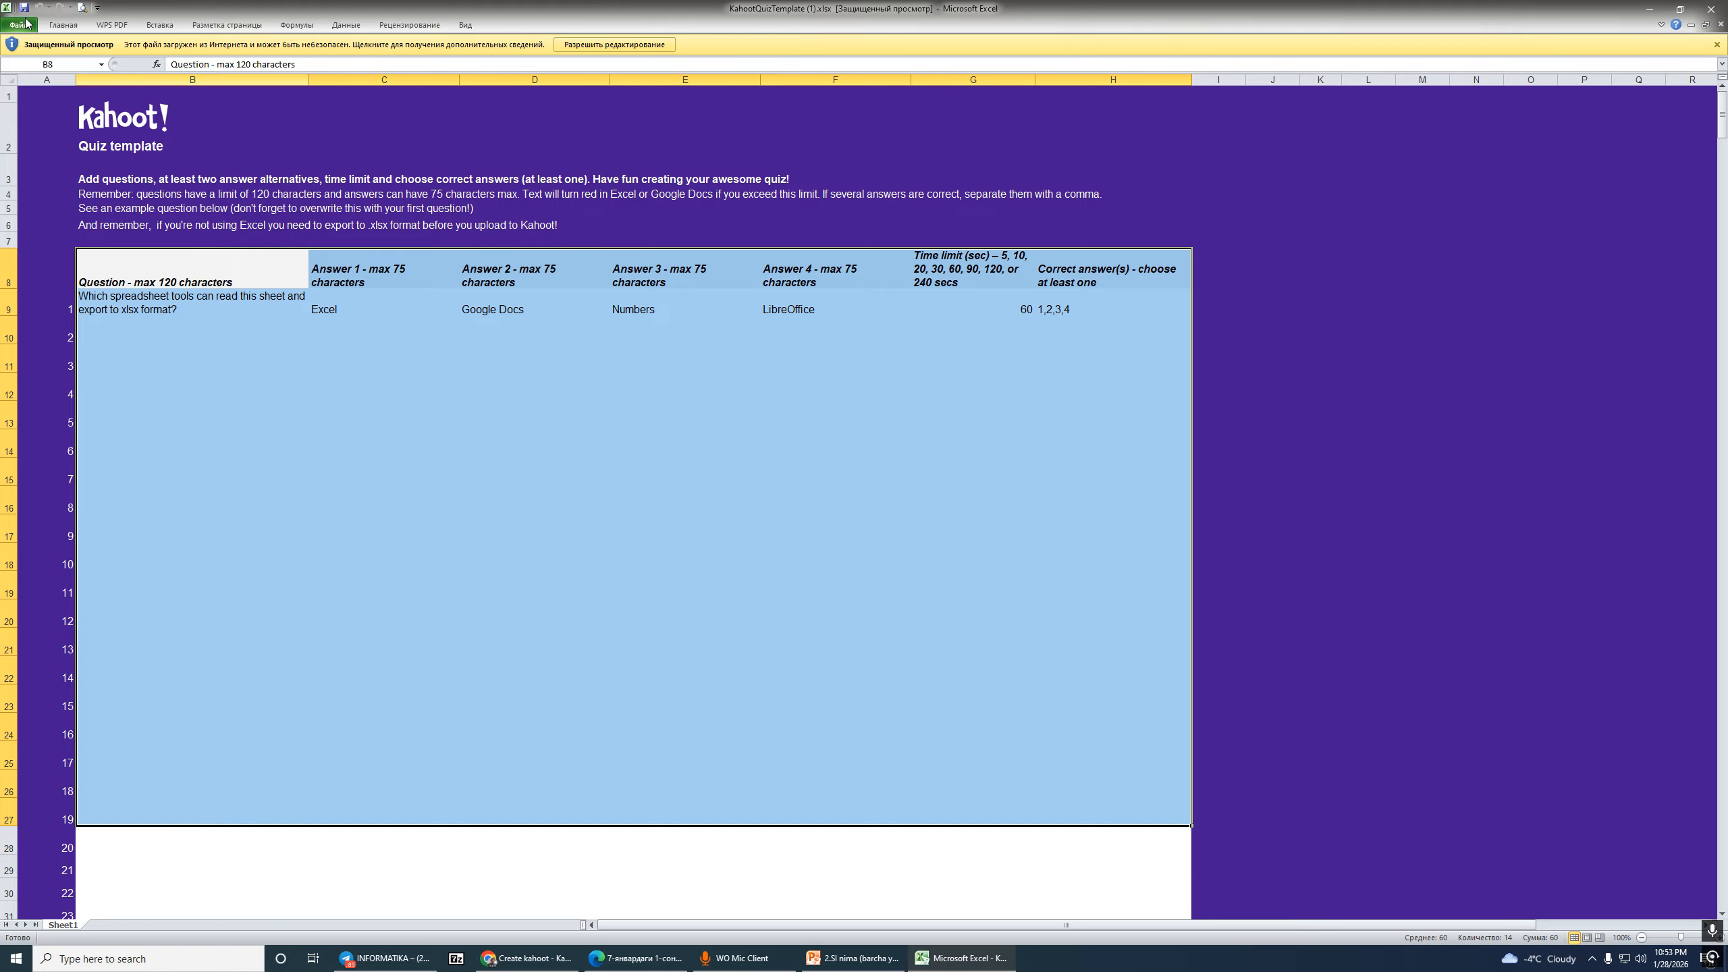
{"action": "left_click", "coordinate": [68, 26]}
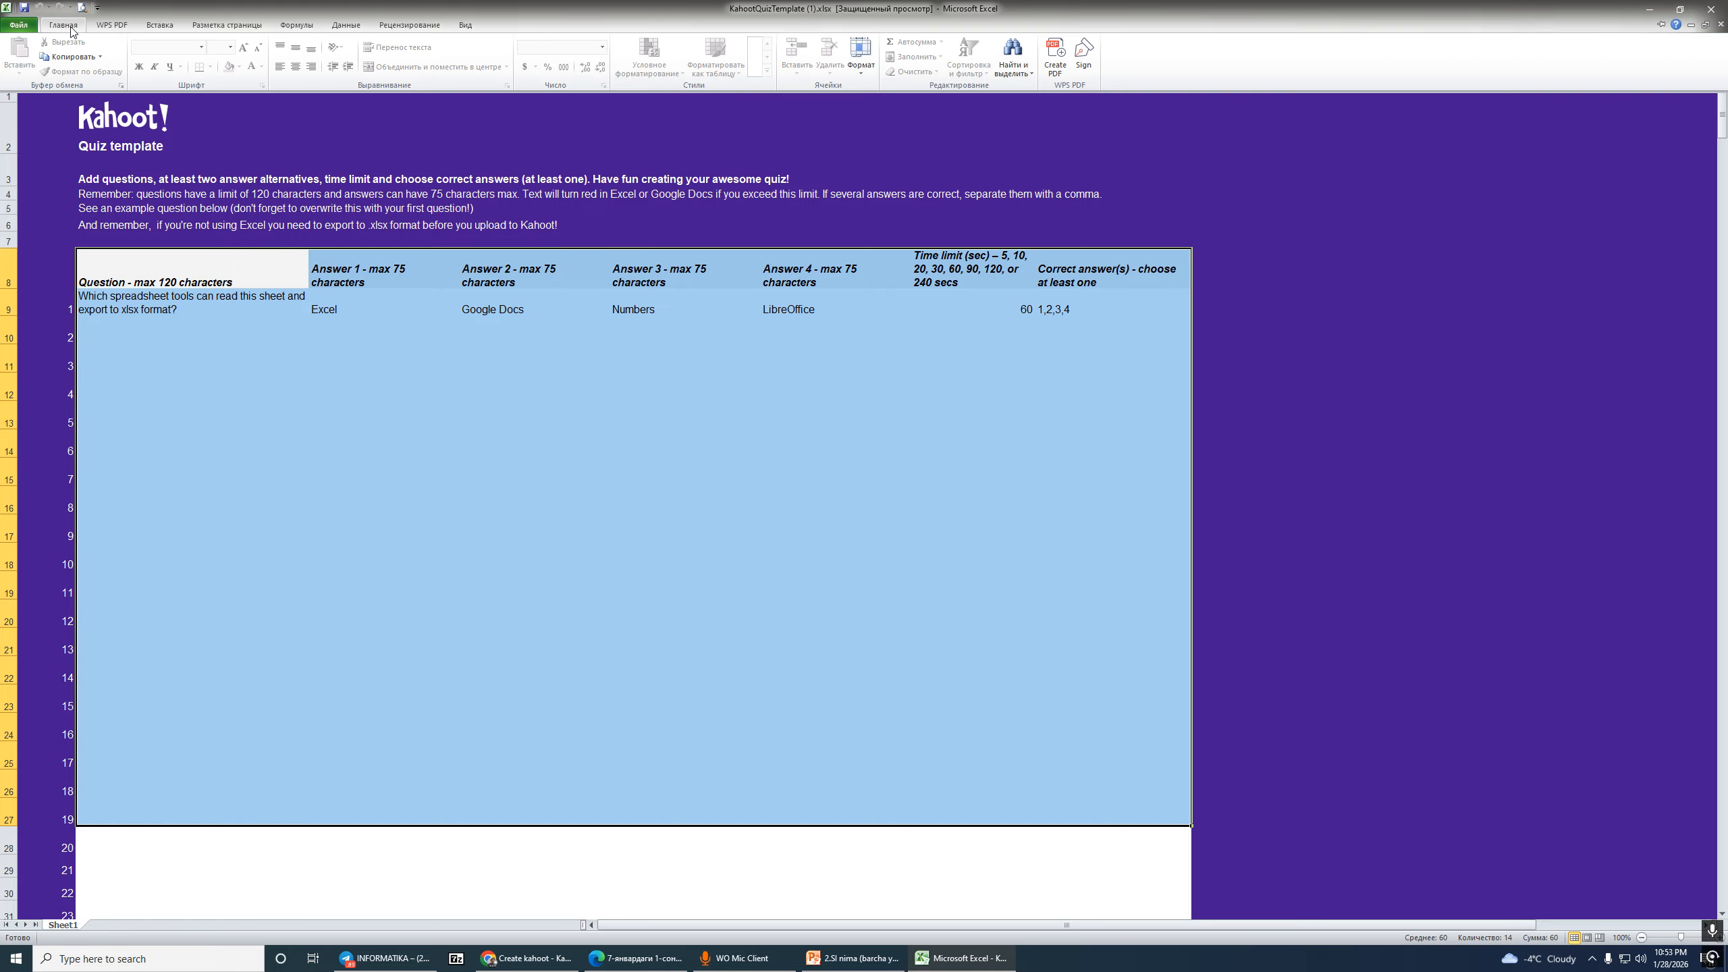
{"action": "left_click", "coordinate": [381, 449]}
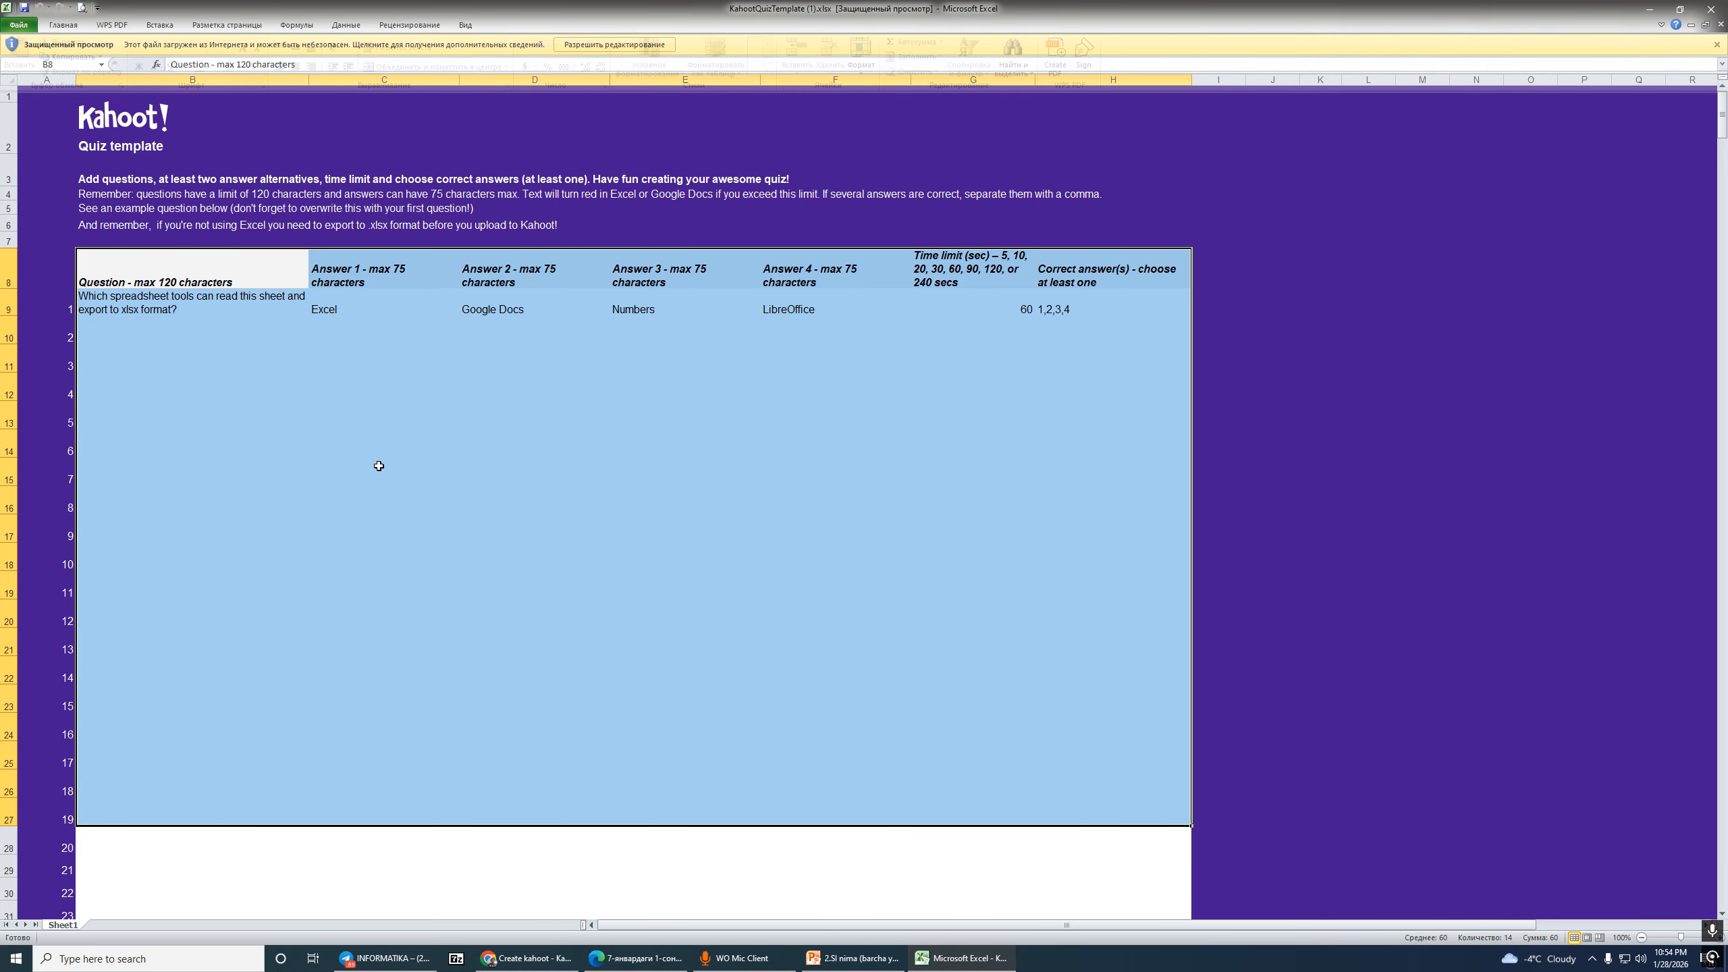
{"action": "left_click_drag", "start_coordinate": [194, 279], "coordinate": [1104, 722]}
{"action": "left_click", "coordinate": [904, 178]}
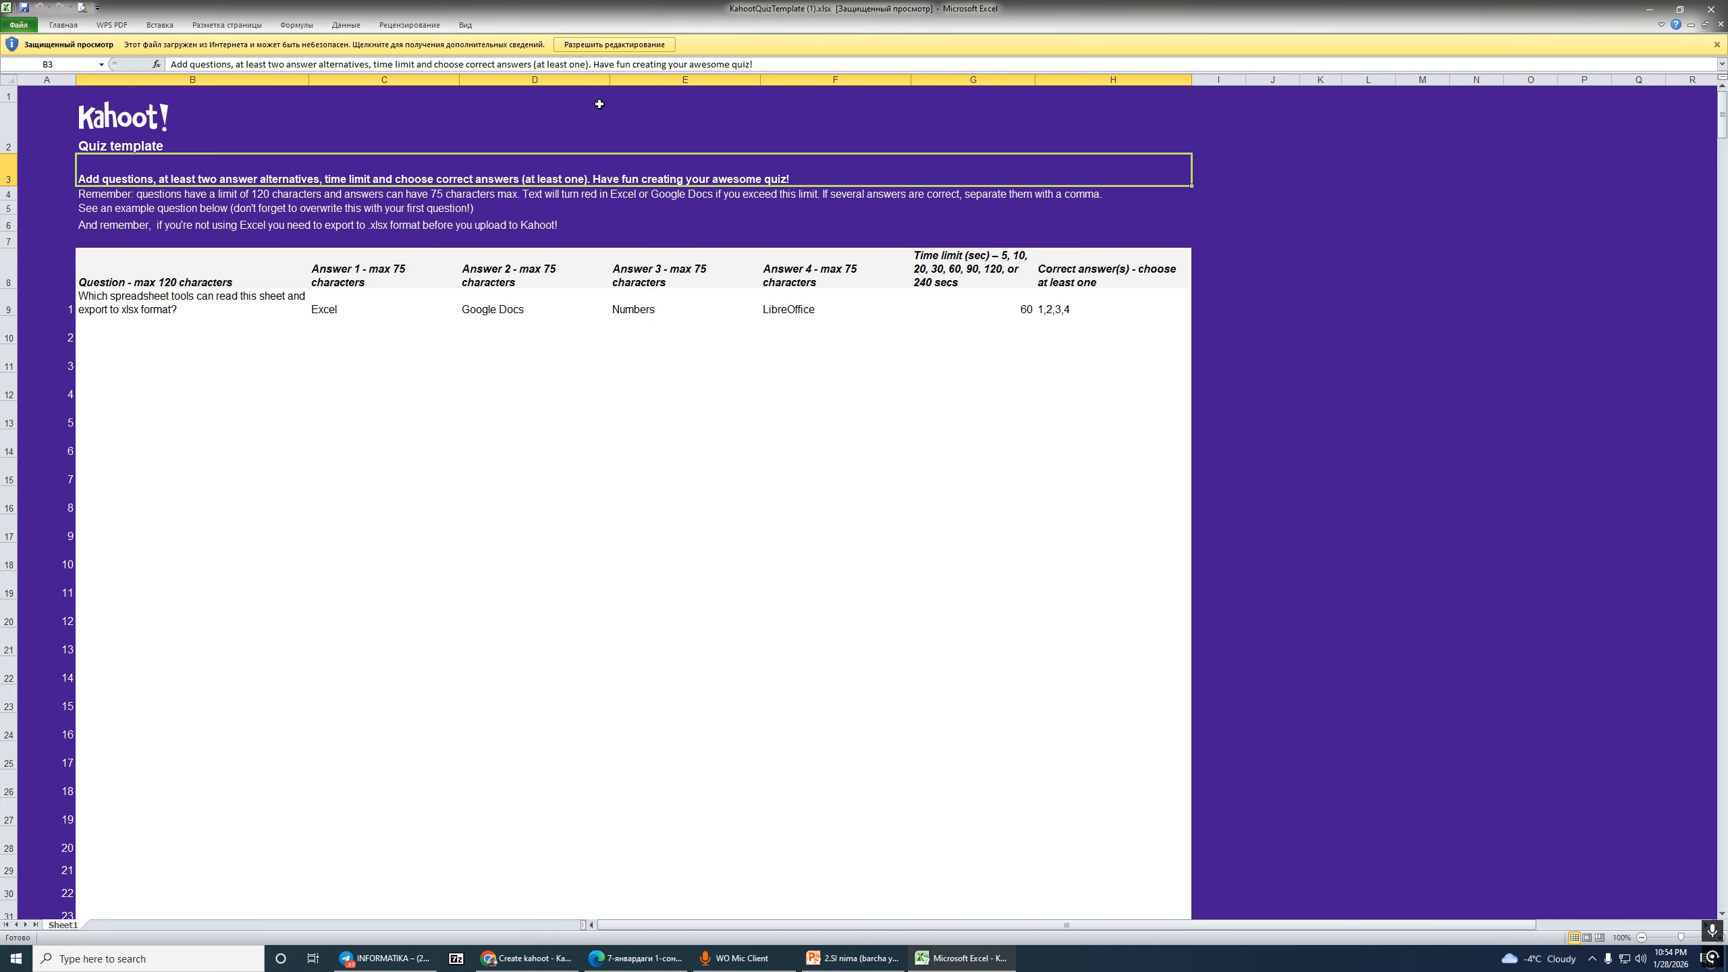
Step: Enable editing of the quiz template and apply all borders to the question table, B8:H26
{"action": "left_click", "coordinate": [584, 45]}
{"action": "left_click_drag", "start_coordinate": [104, 316], "coordinate": [1083, 827]}
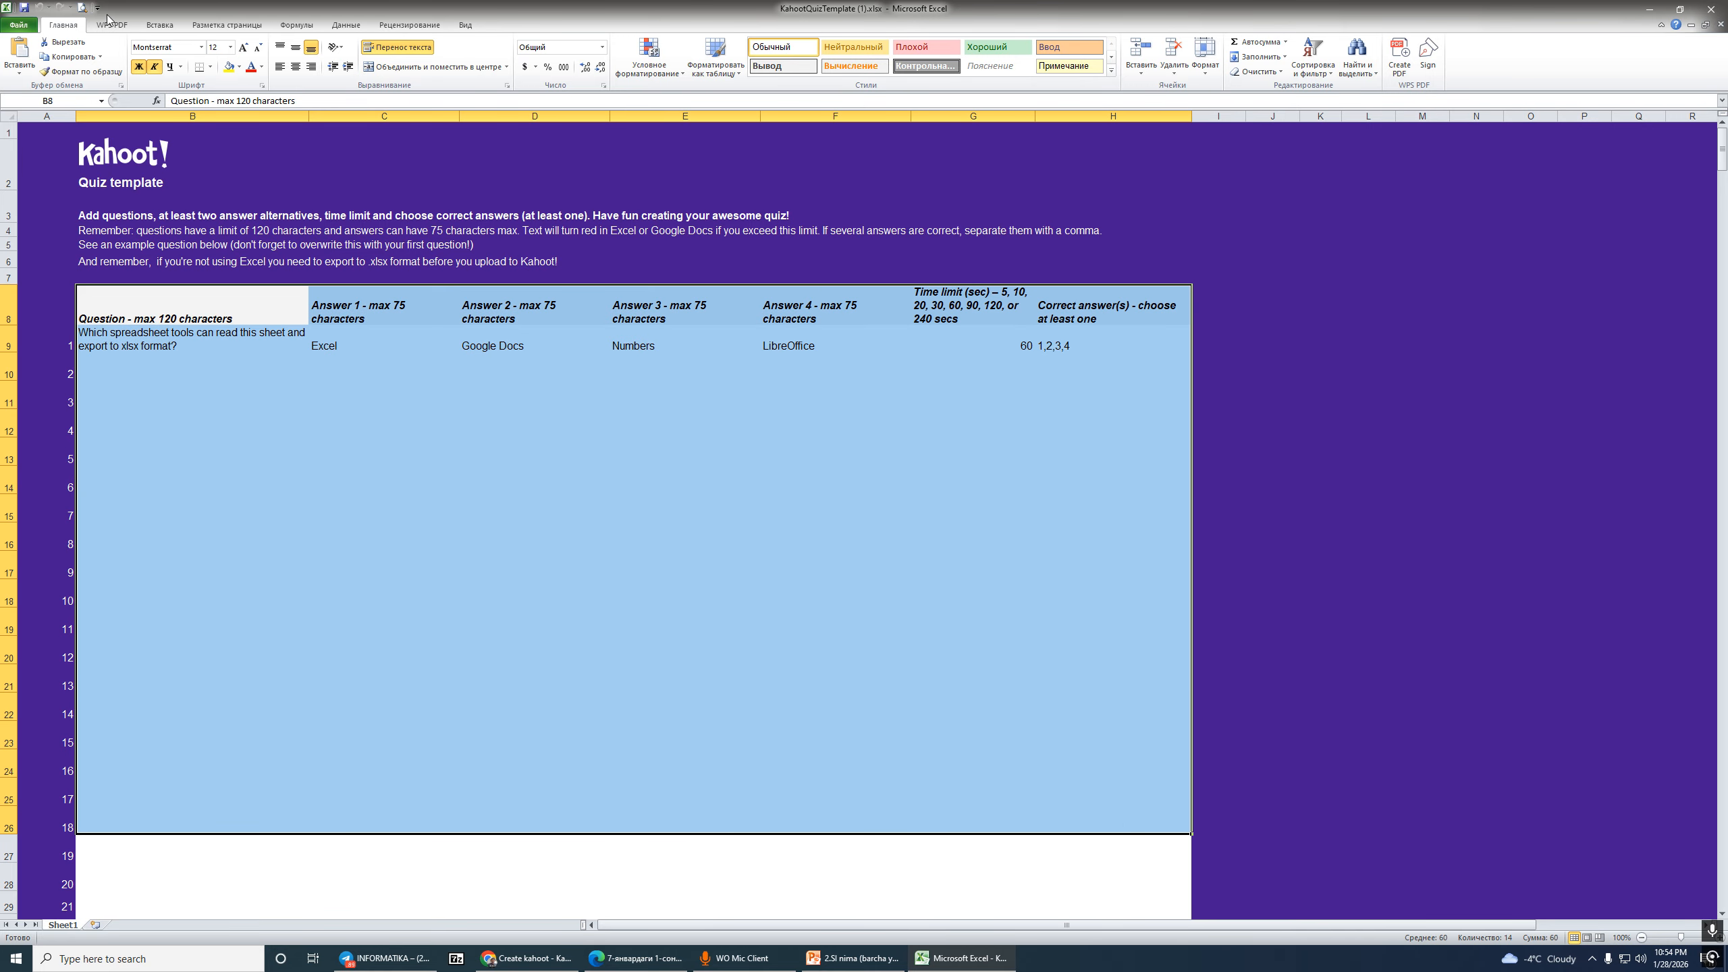
{"action": "left_click", "coordinate": [209, 66]}
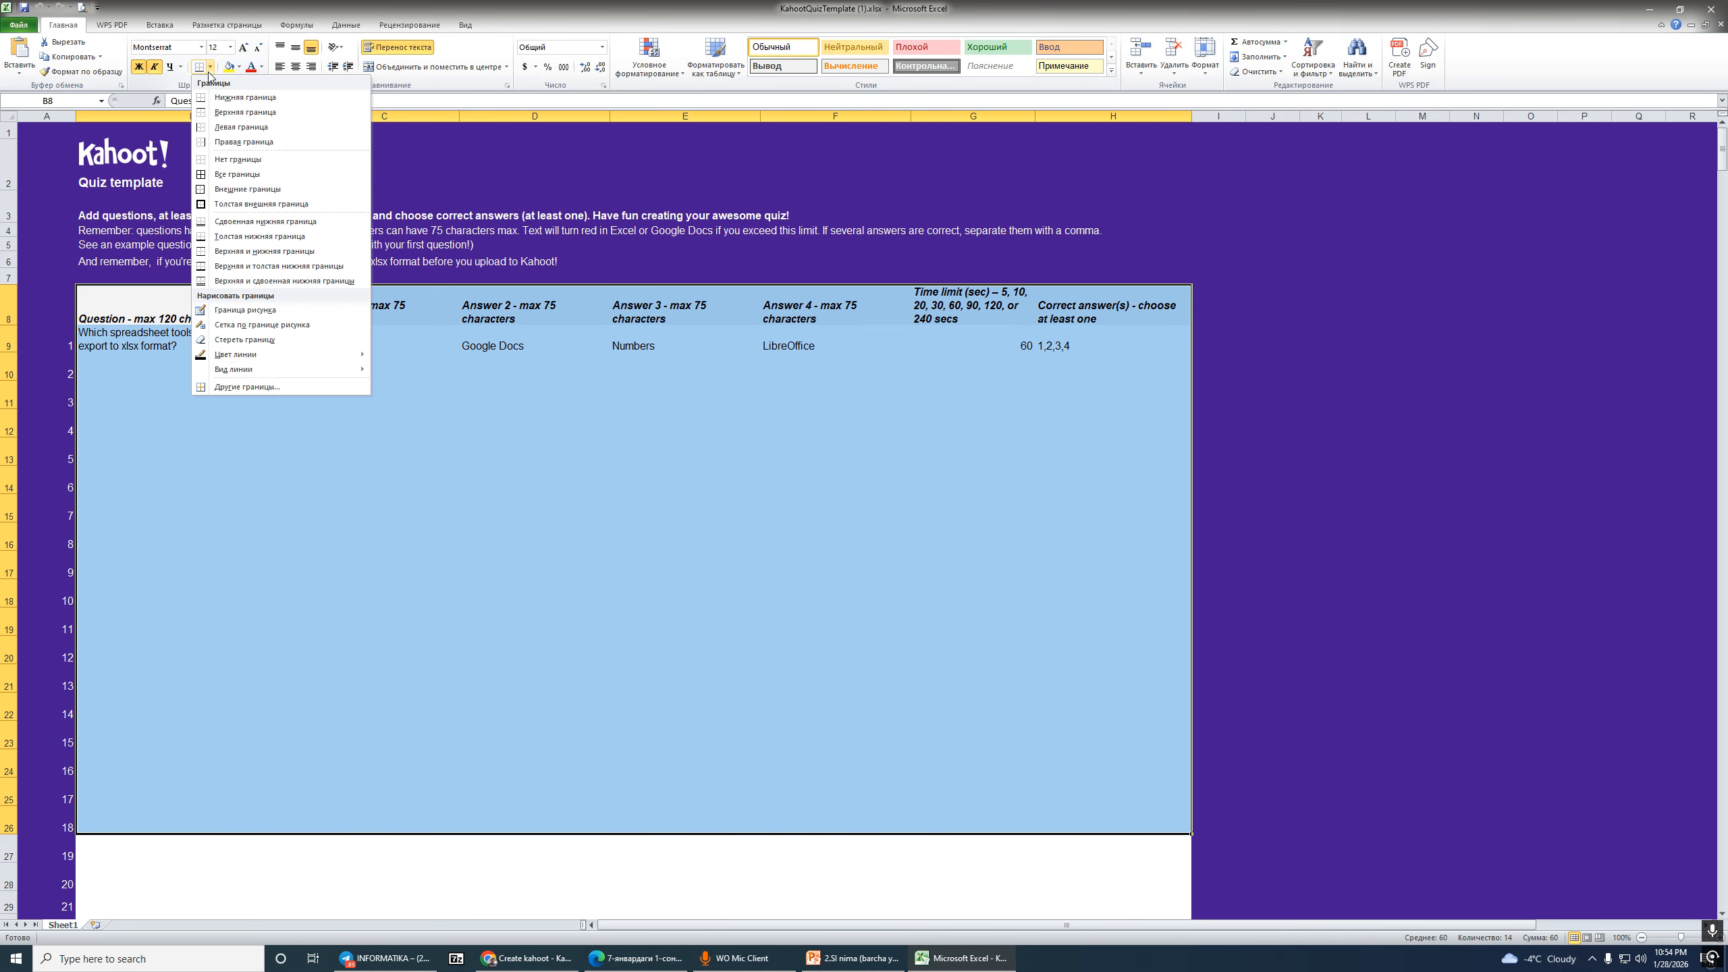
{"action": "left_click", "coordinate": [236, 173]}
{"action": "left_click", "coordinate": [569, 589]}
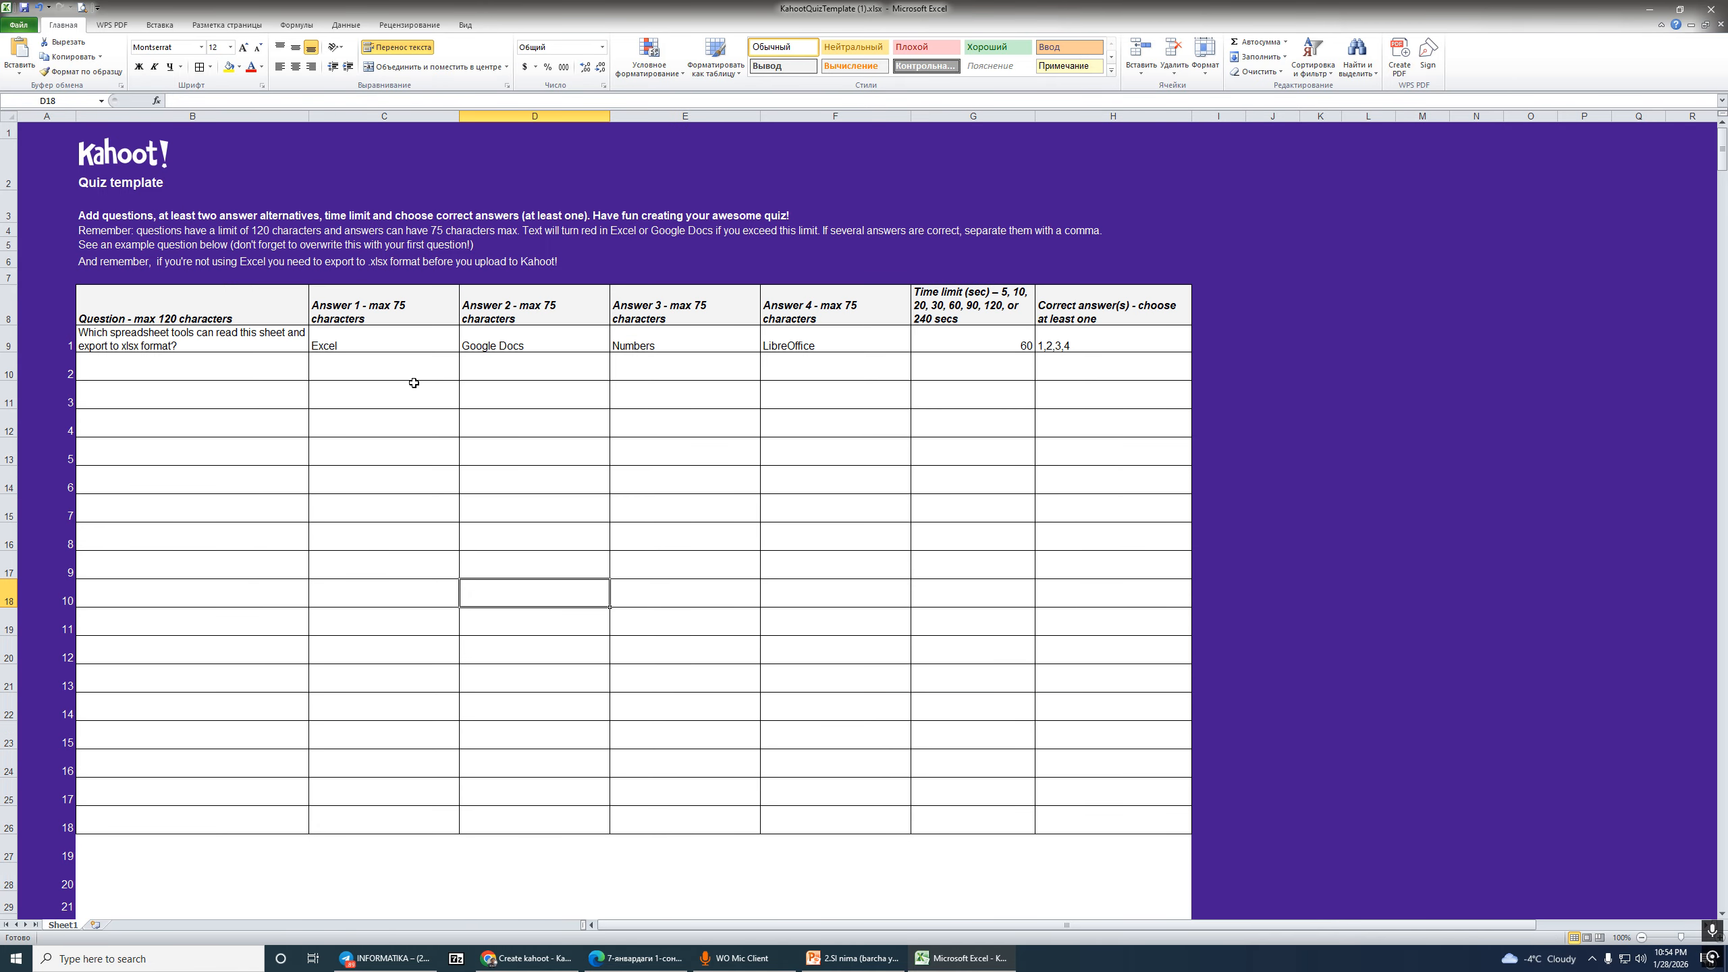
Step: Copy a screenshot of the quiz template's header and table, and paste it into the open ChatGPT chat's message
{"action": "key", "text": "Print"}
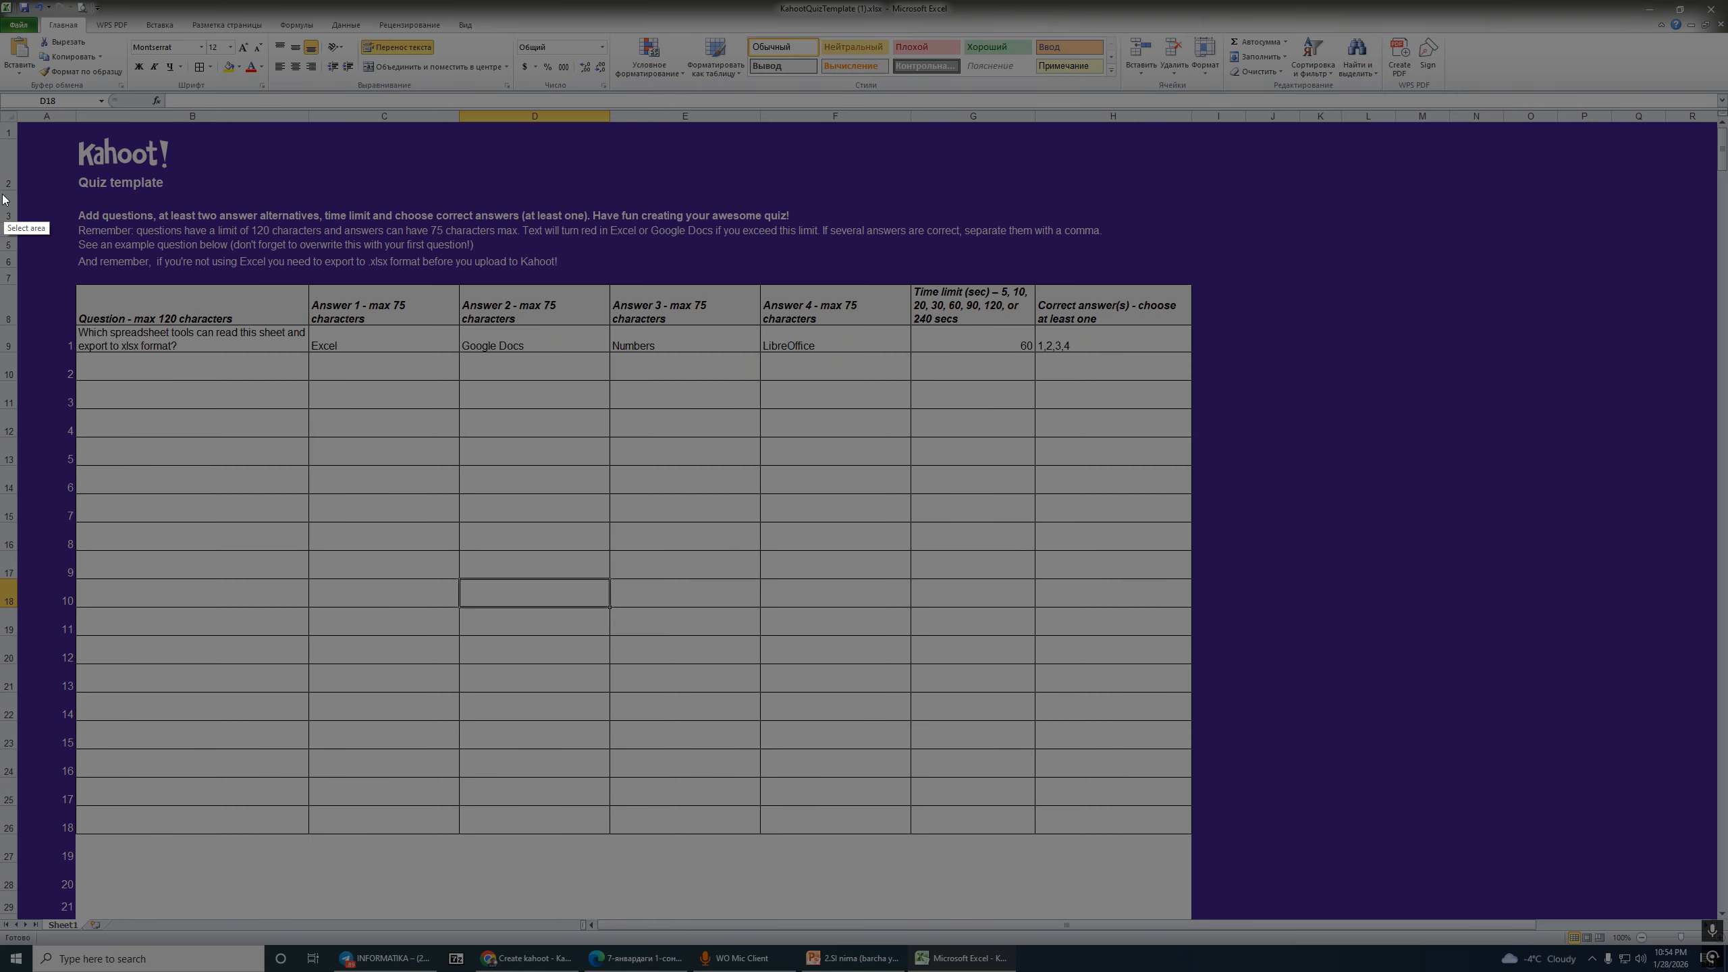
{"action": "mouse_move", "coordinate": [16, 121]}
{"action": "left_mouse_down"}
{"action": "mouse_move", "coordinate": [349, 250]}
{"action": "mouse_move", "coordinate": [1033, 684]}
{"action": "mouse_move", "coordinate": [1243, 743]}
{"action": "left_mouse_up"}
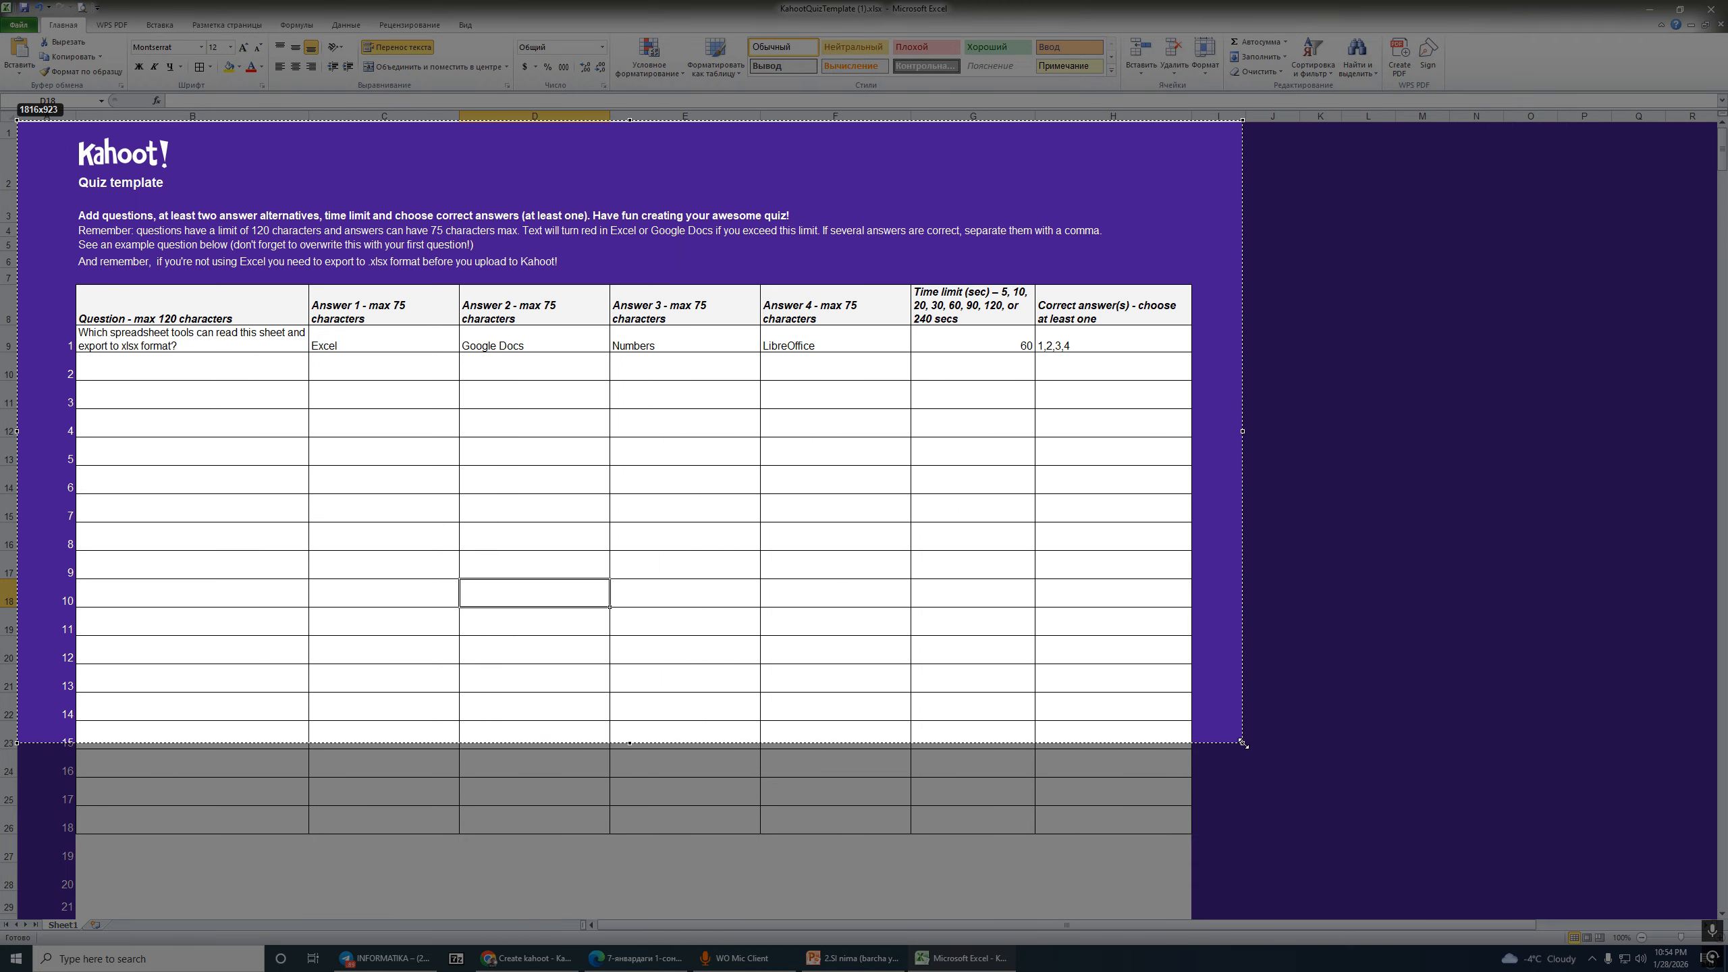
{"action": "left_click", "coordinate": [1199, 758]}
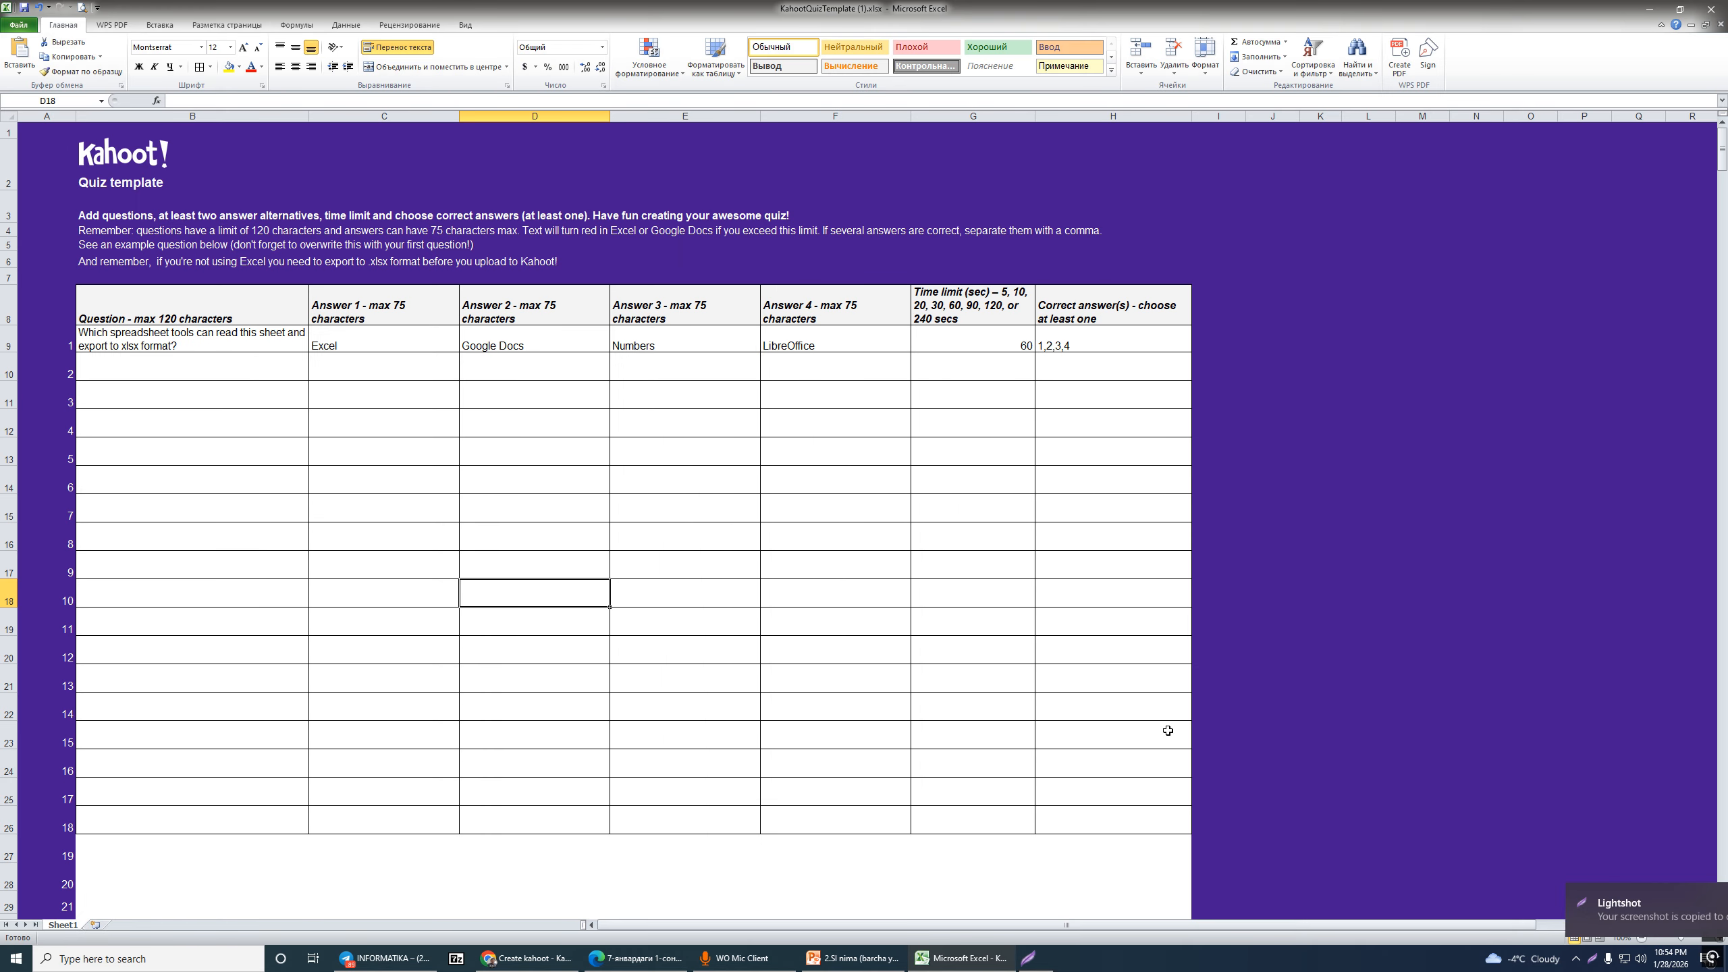
{"action": "left_click", "coordinate": [530, 959]}
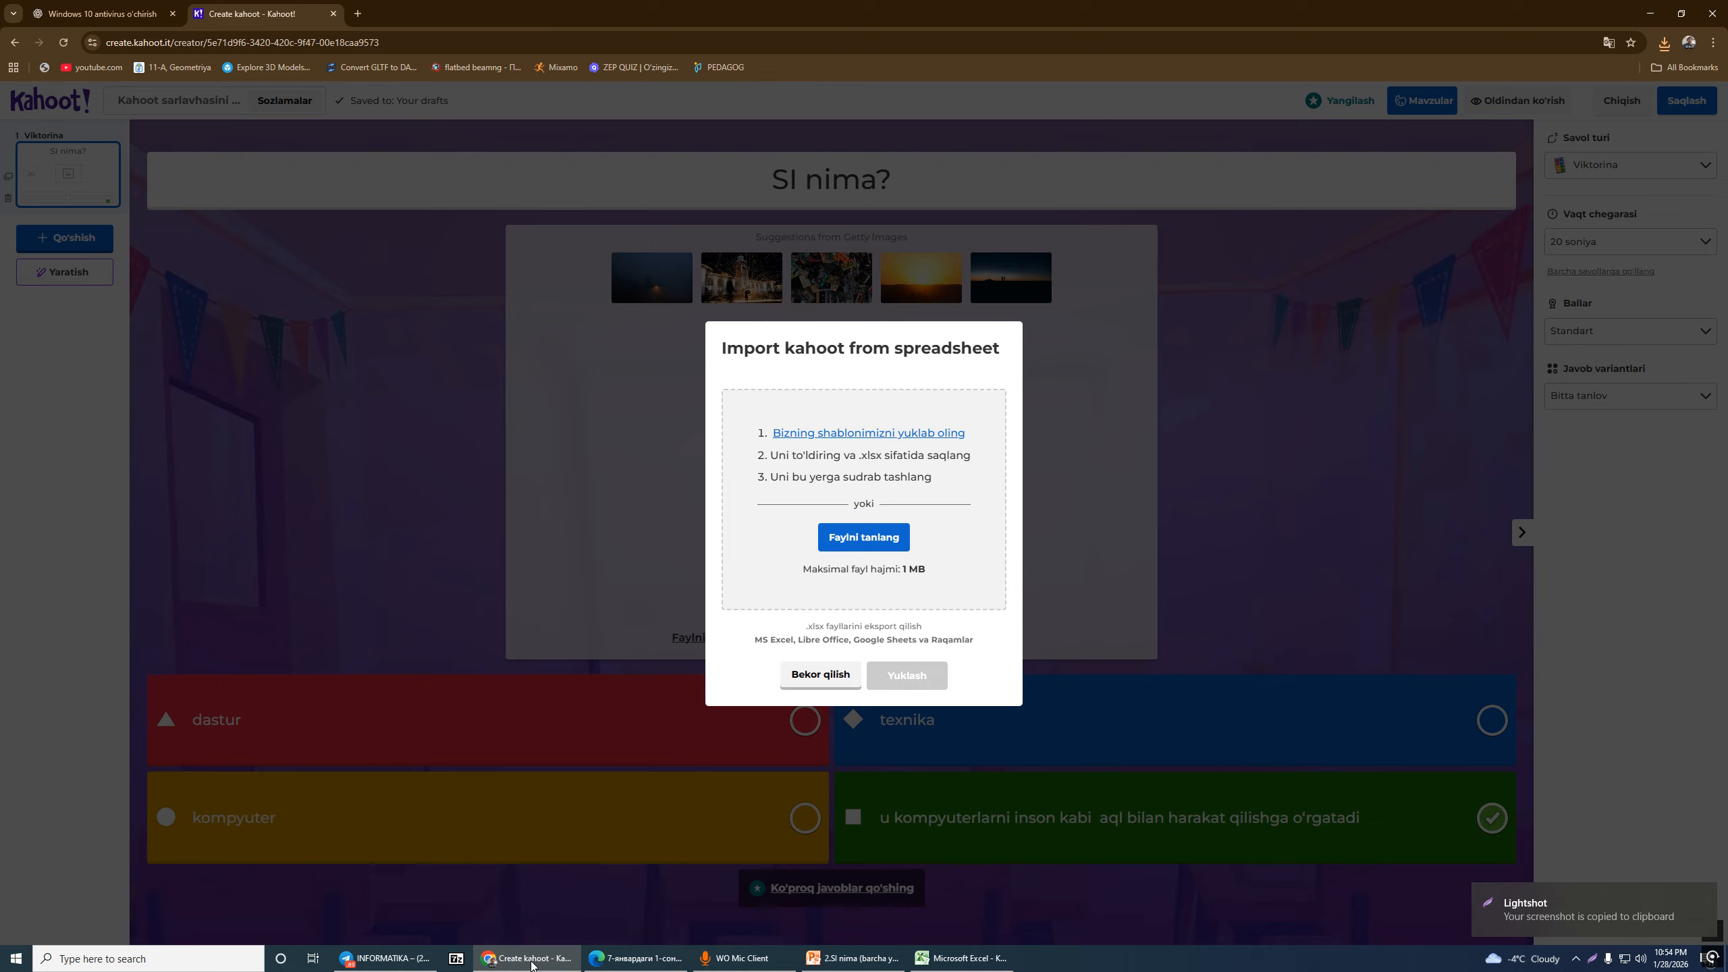
{"action": "left_click", "coordinate": [101, 17]}
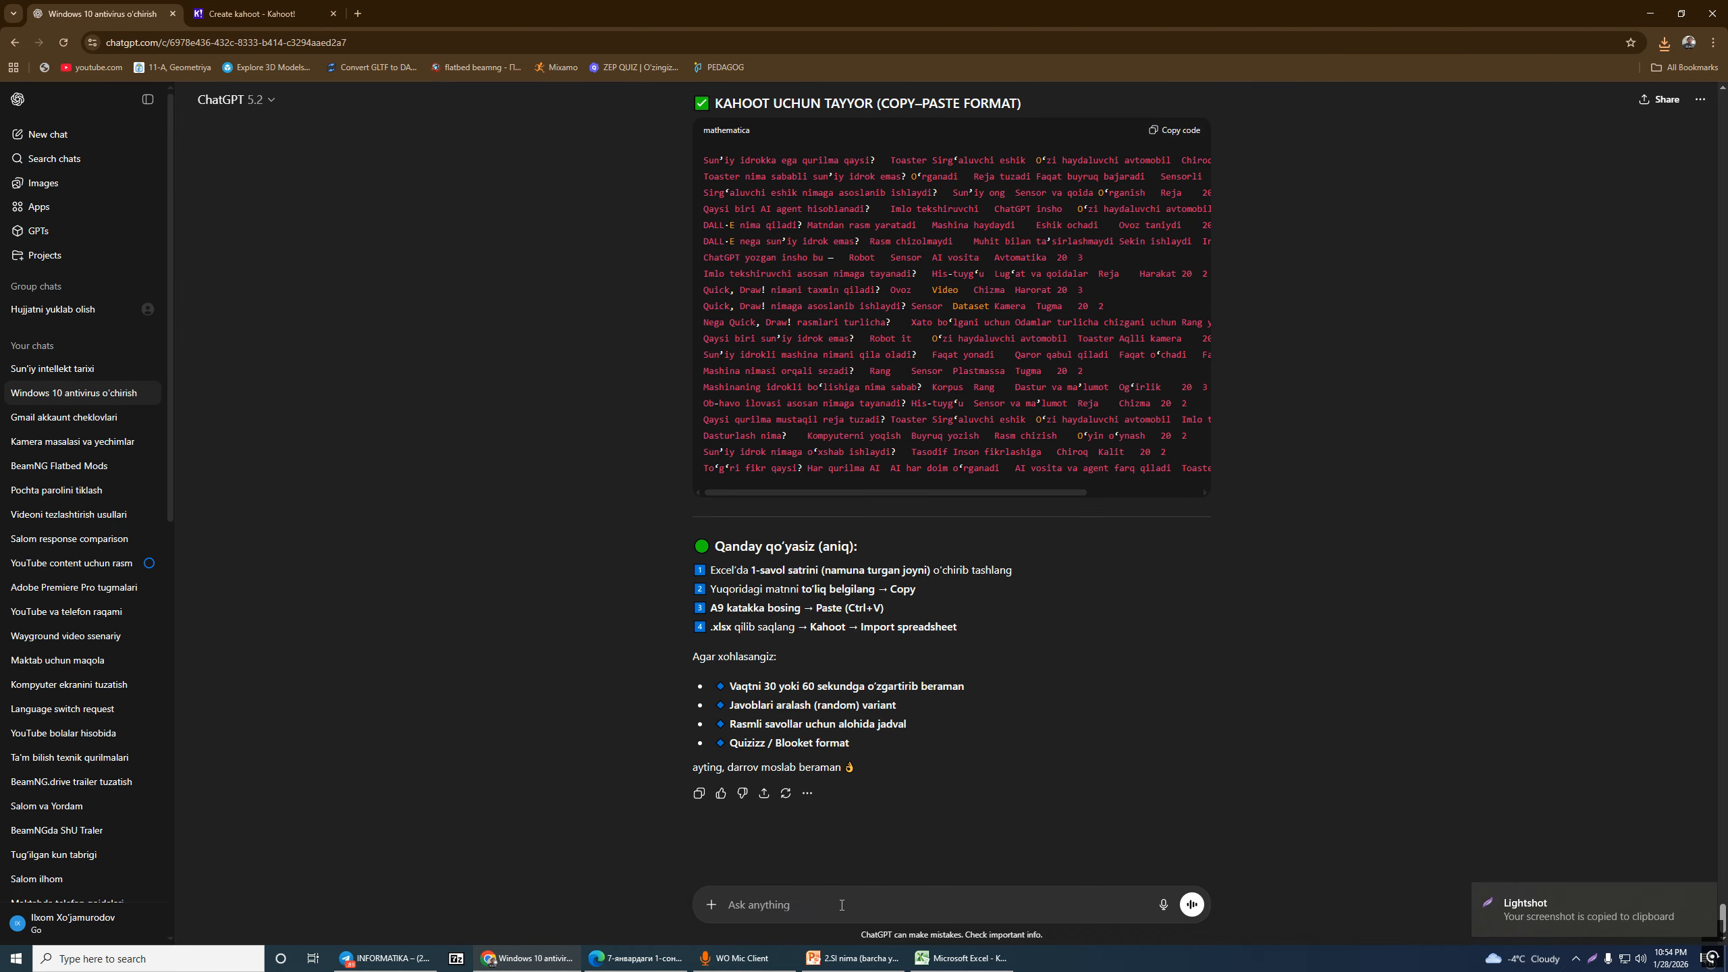
{"action": "key", "text": "ctrl+v"}
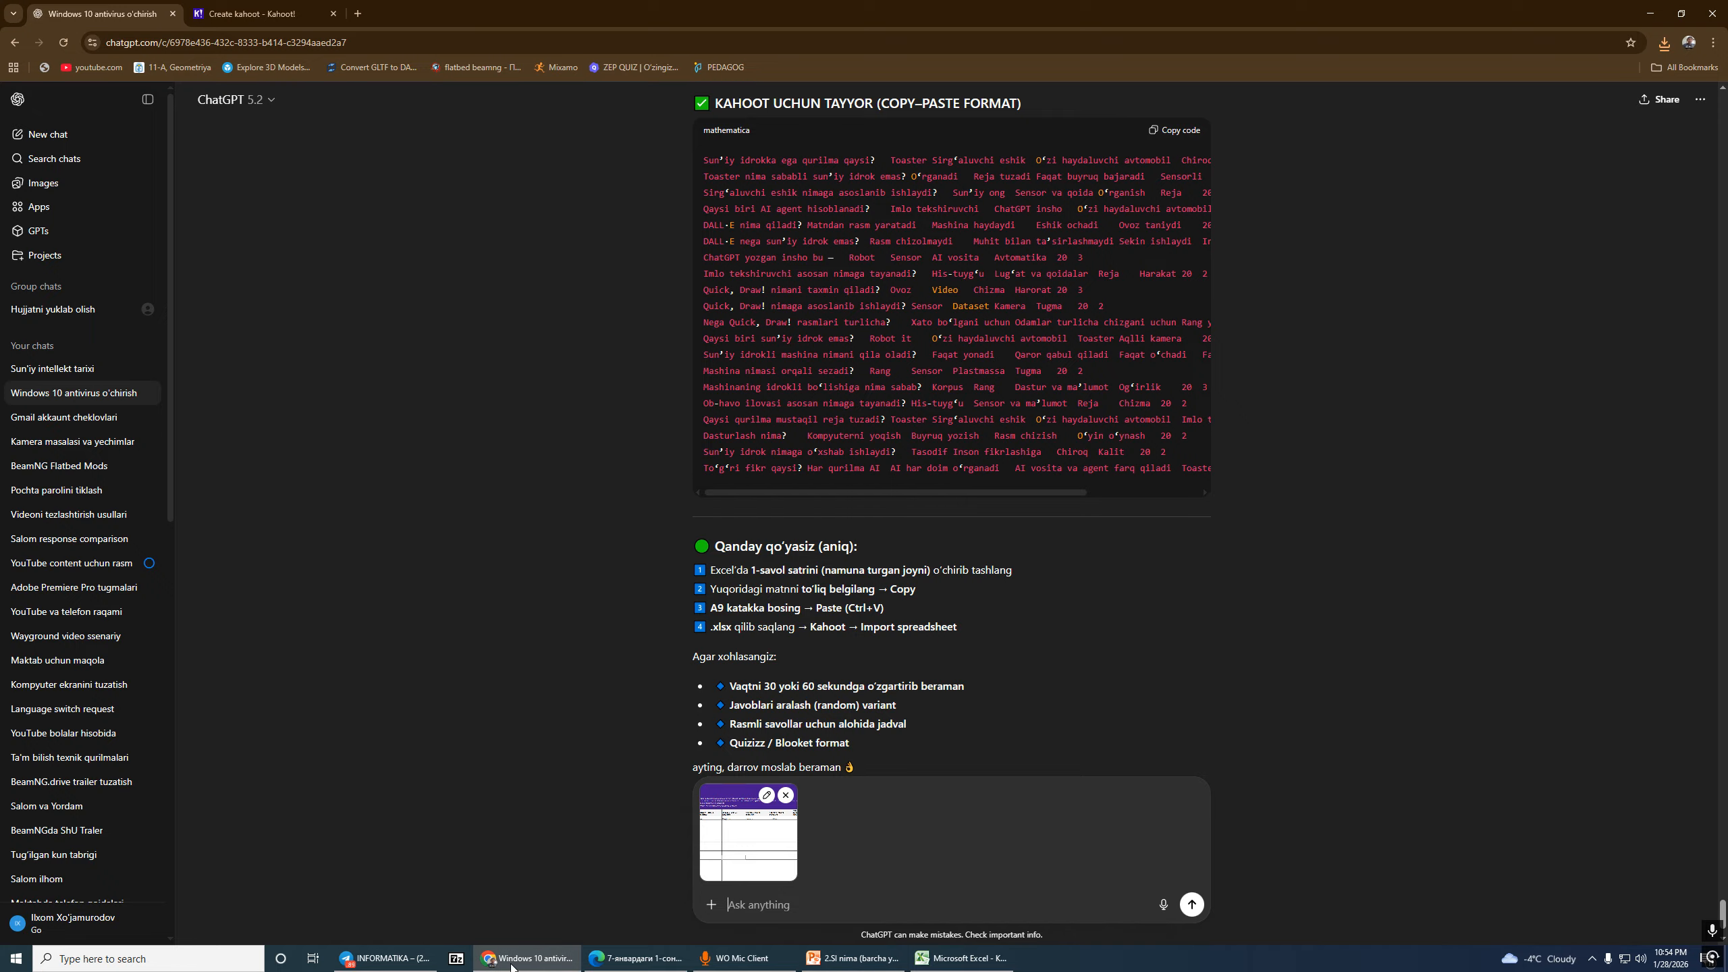
Step: Copy a screenshot of the SI nima? slide in the PowerPoint presentation and add it to the ChatGPT message
{"action": "left_click", "coordinate": [812, 959]}
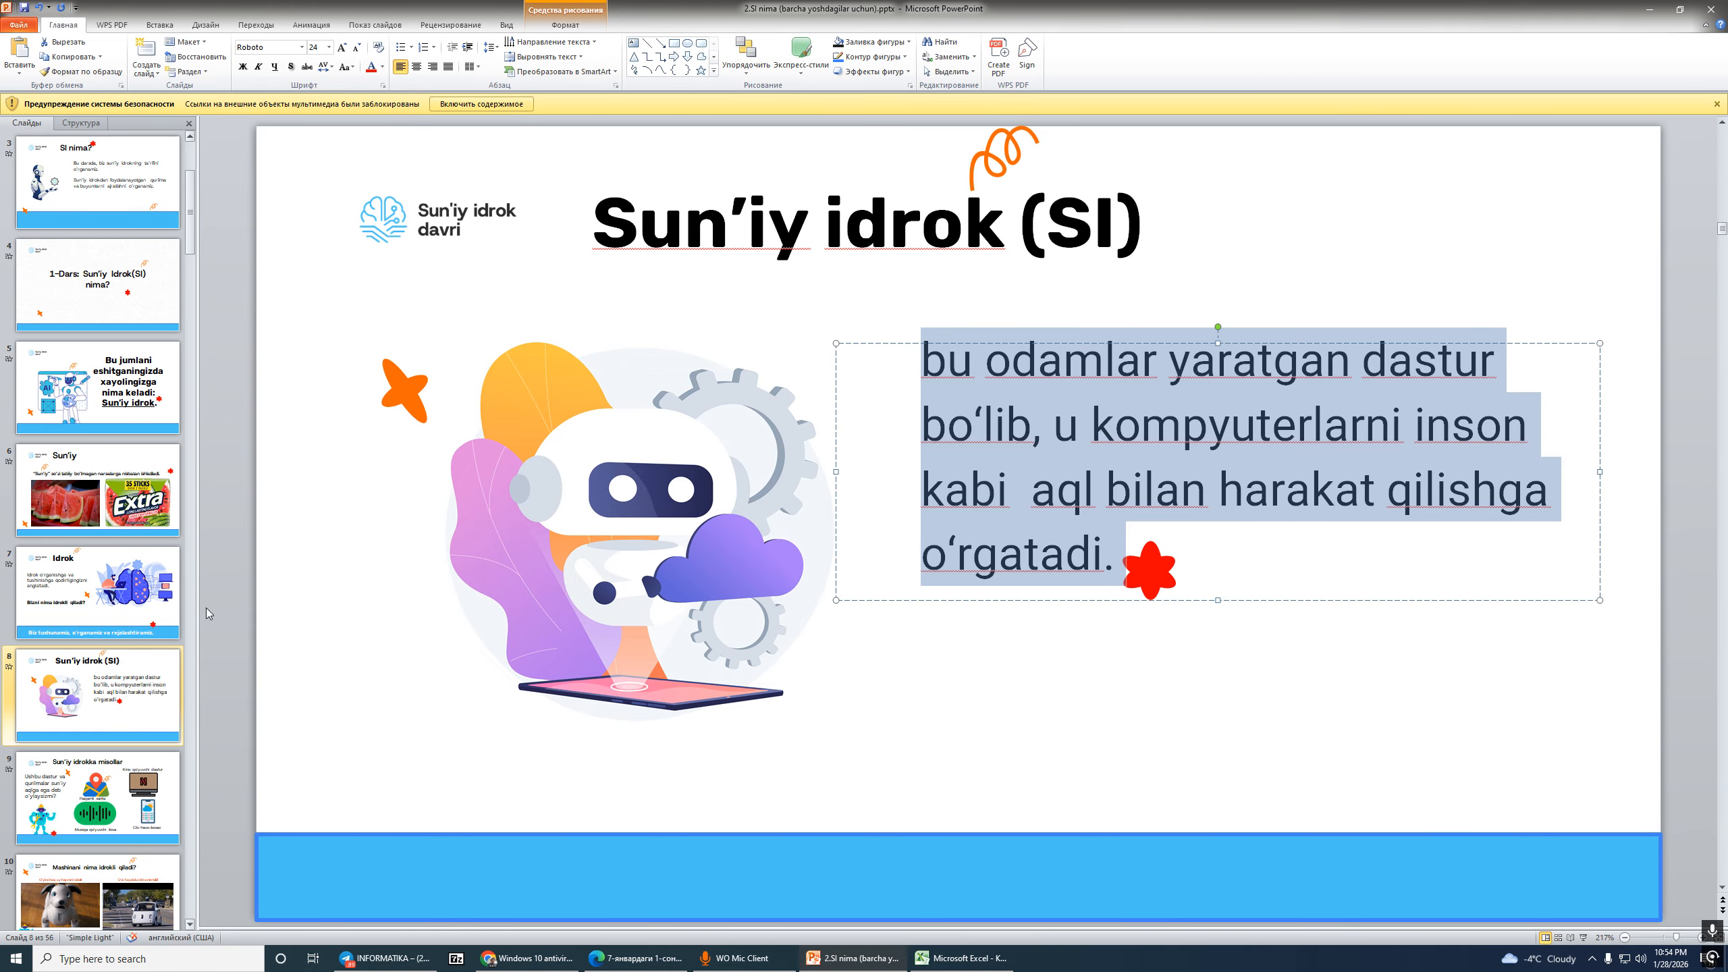
{"action": "scroll", "coordinate": [105, 386], "scroll_direction": "up", "scroll_amount": 1}
{"action": "scroll", "coordinate": [106, 386], "scroll_direction": "up", "scroll_amount": 1}
{"action": "left_click", "coordinate": [102, 388]}
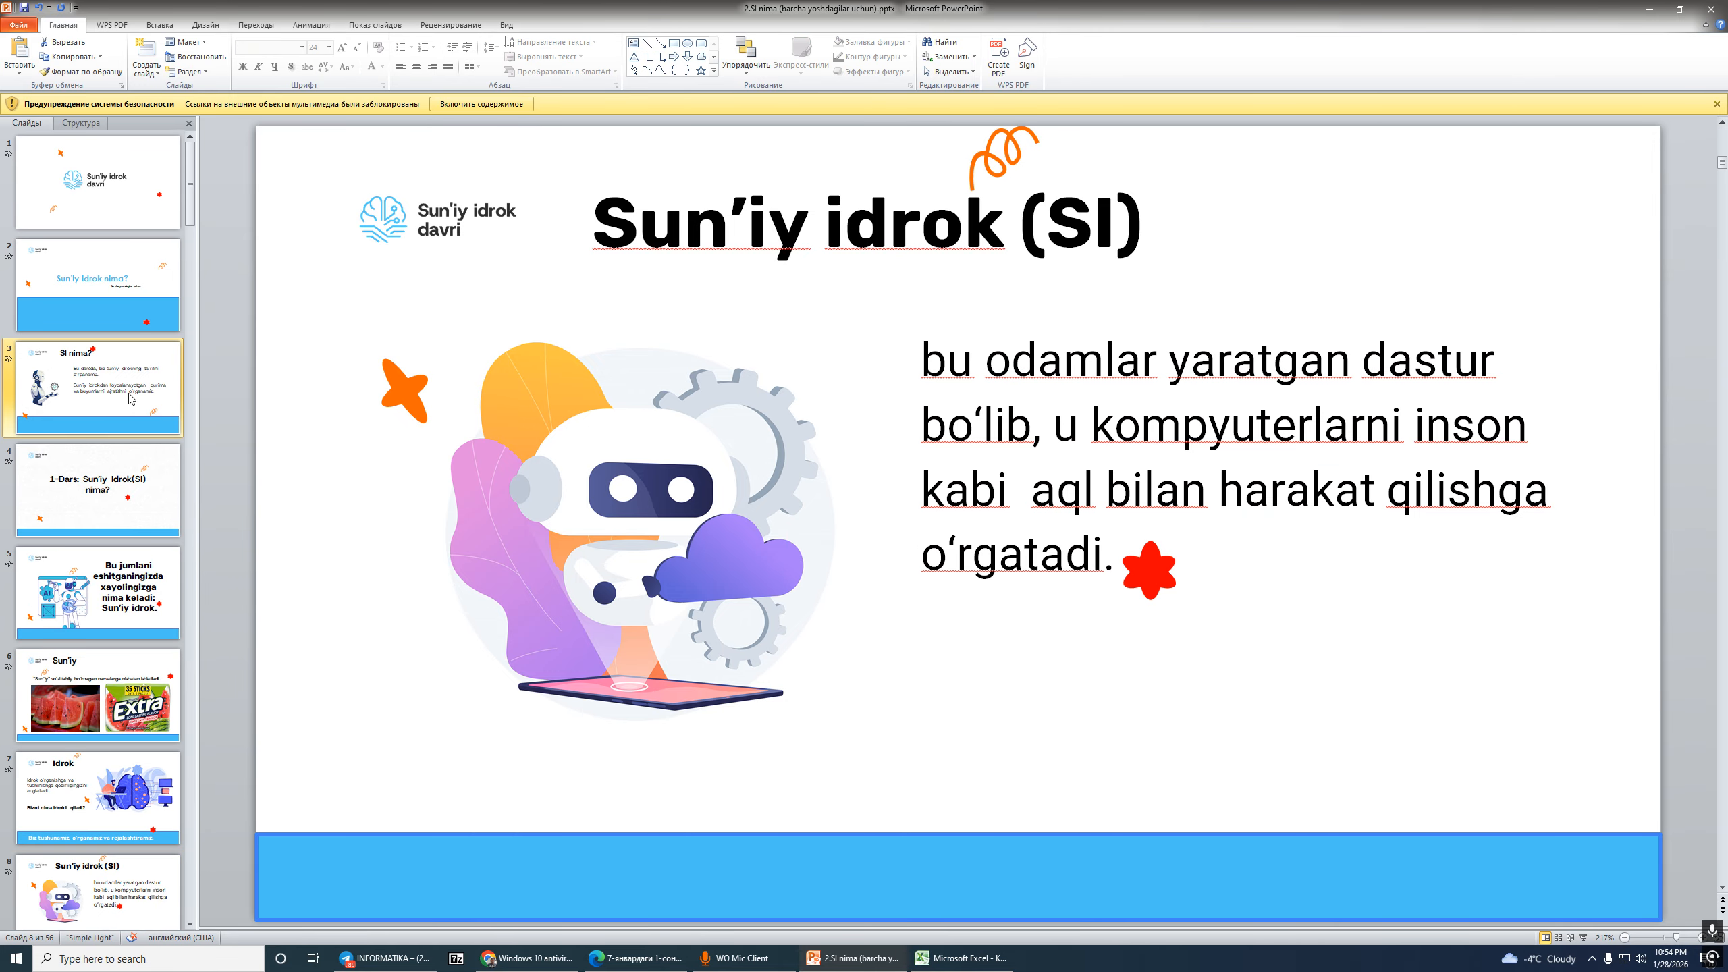
{"action": "key", "text": "Print"}
{"action": "left_click_drag", "start_coordinate": [540, 125], "coordinate": [1566, 752]}
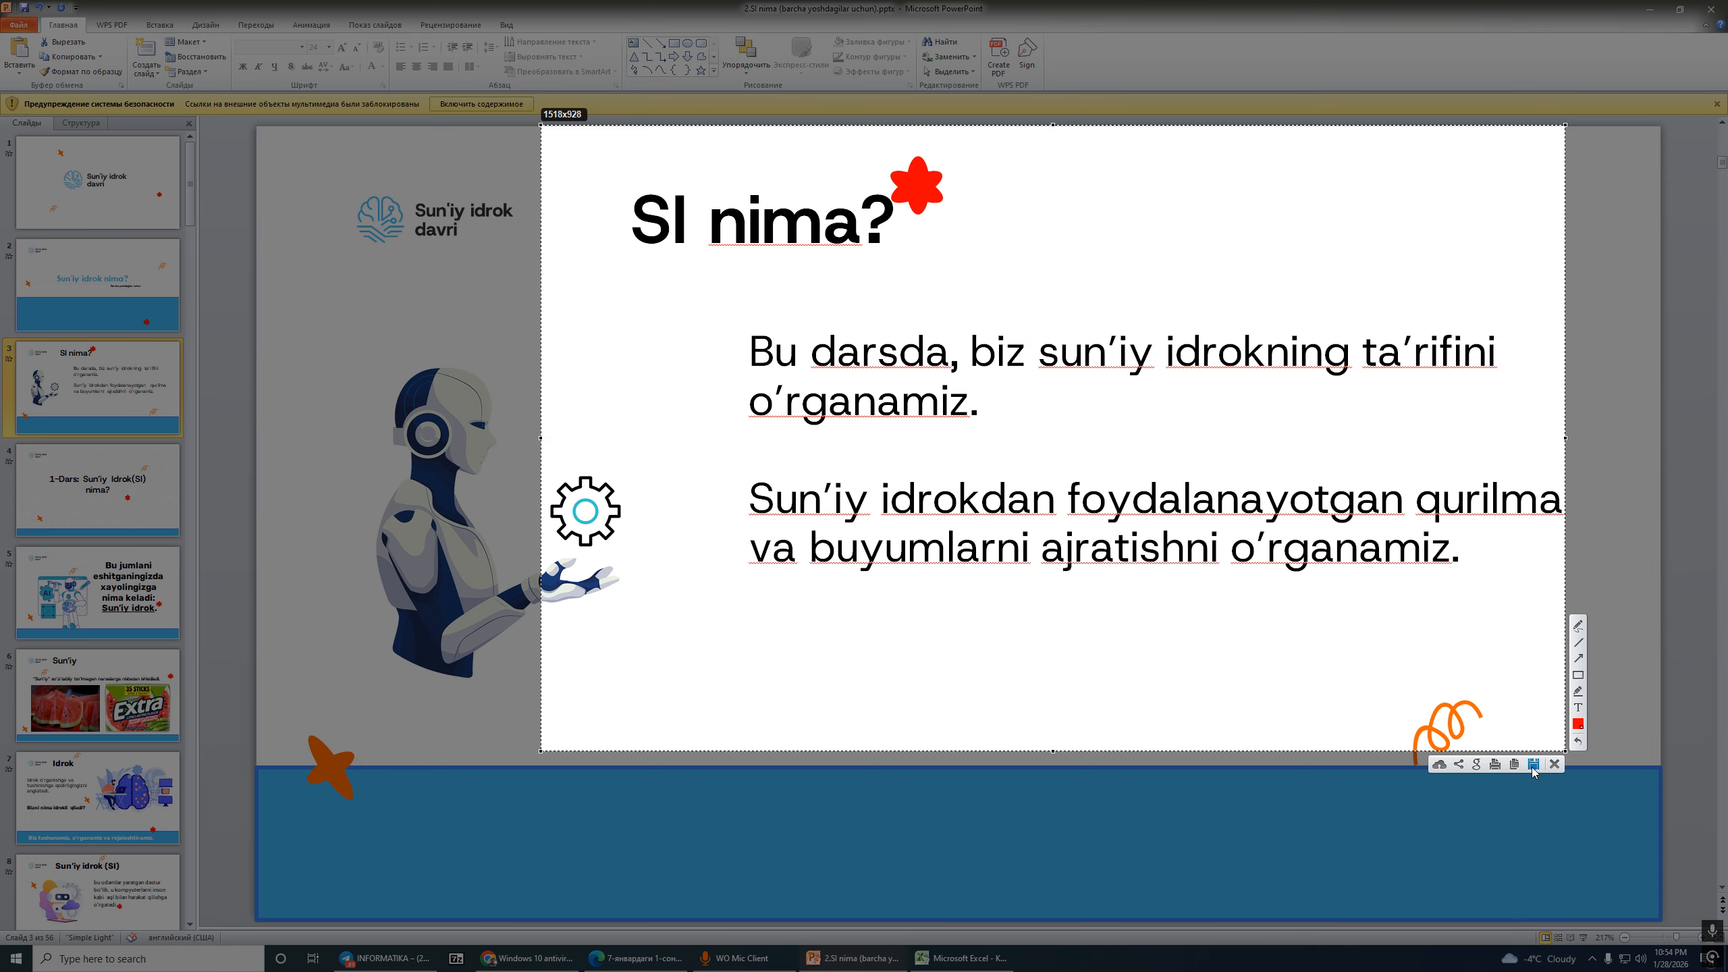
{"action": "left_click", "coordinate": [1521, 765]}
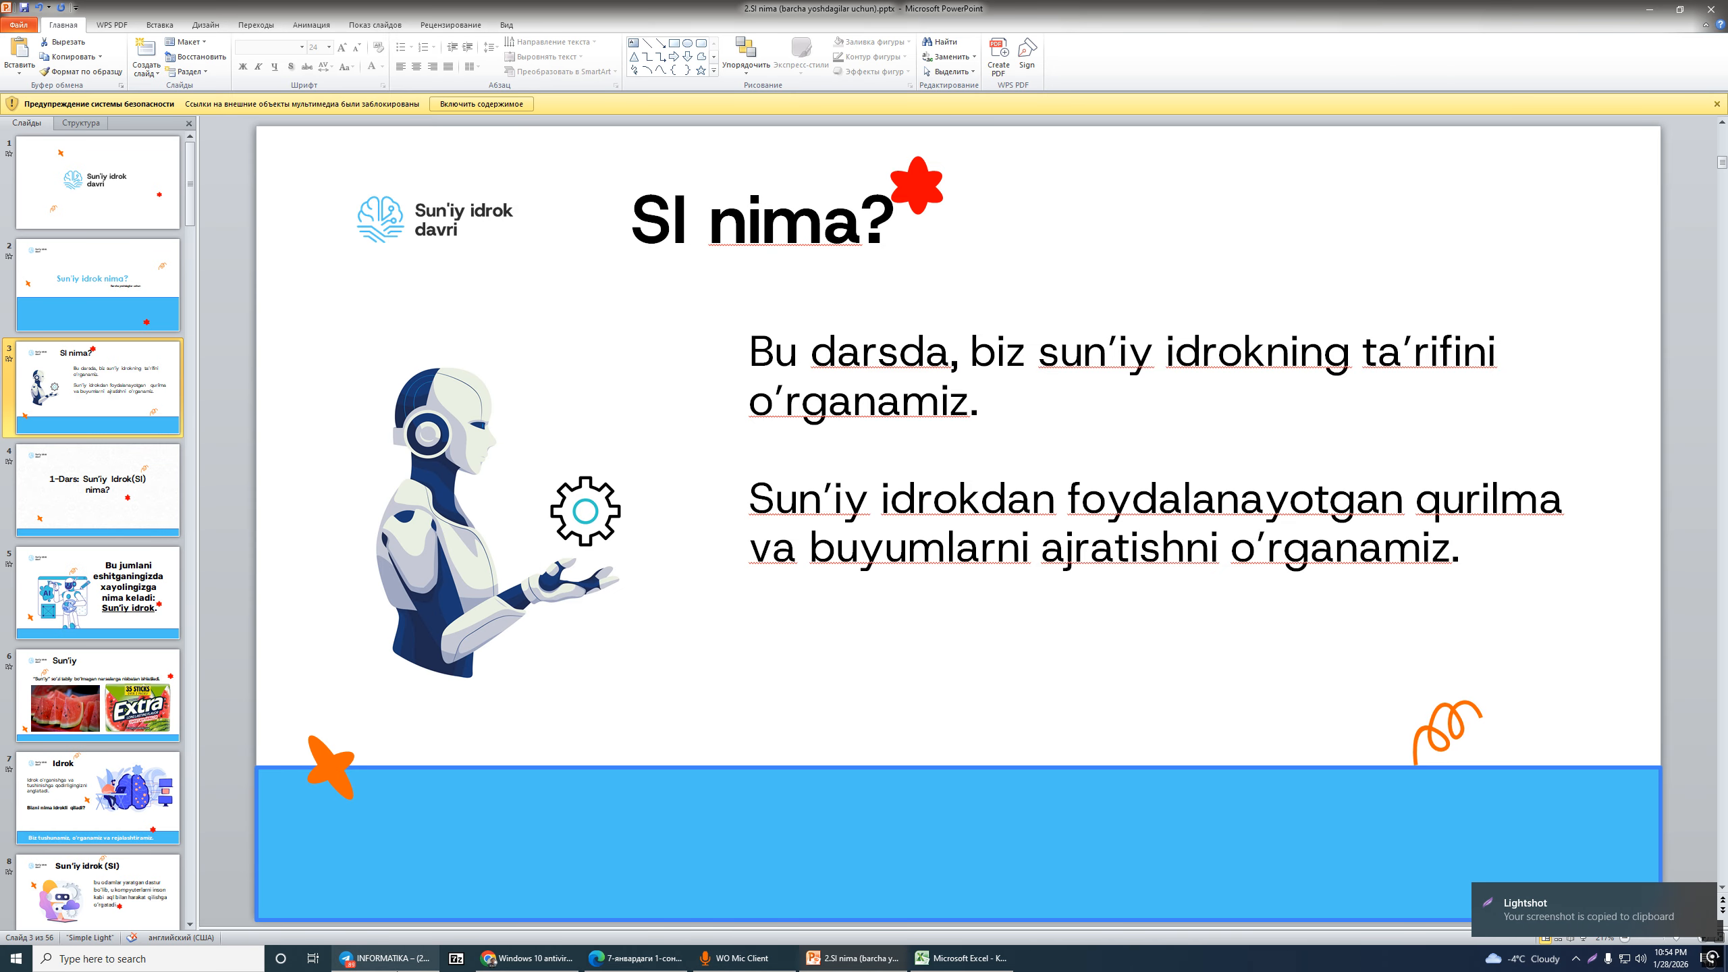
{"action": "left_click", "coordinate": [527, 958]}
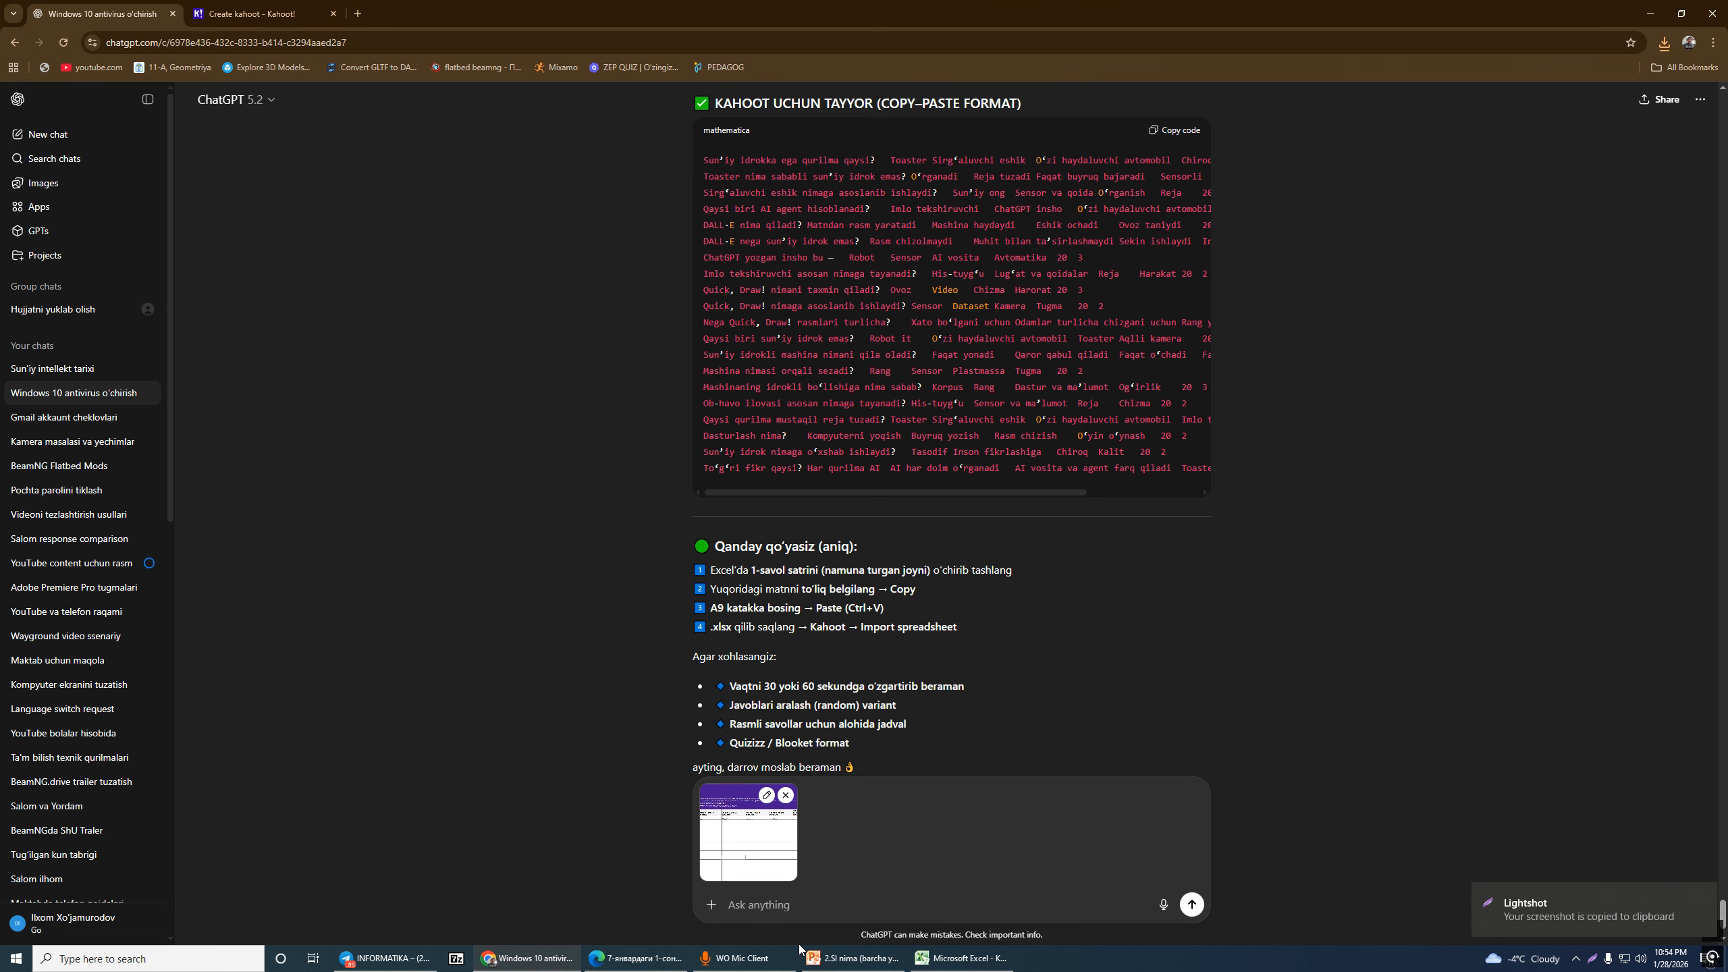
{"action": "key", "text": "ctrl+v"}
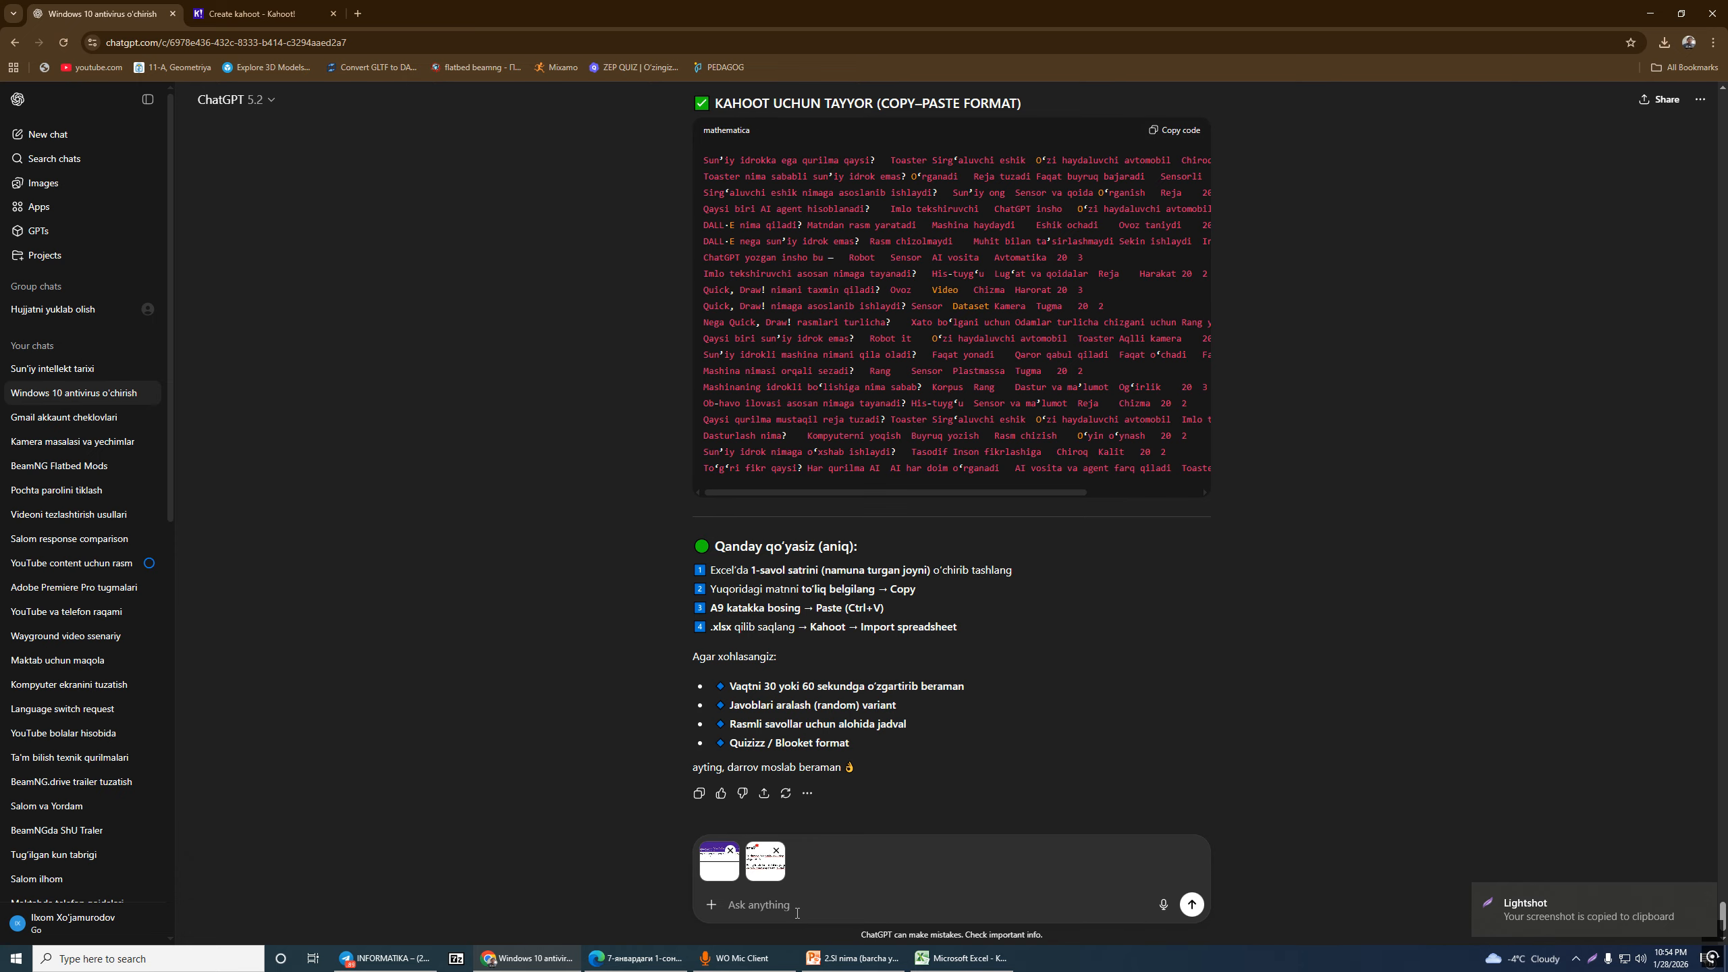
Step: Send ChatGPT the attached screenshots with the prompt "savol tuzib ber shu mavzuda 20 ta"
{"action": "type", "text": "sav"}
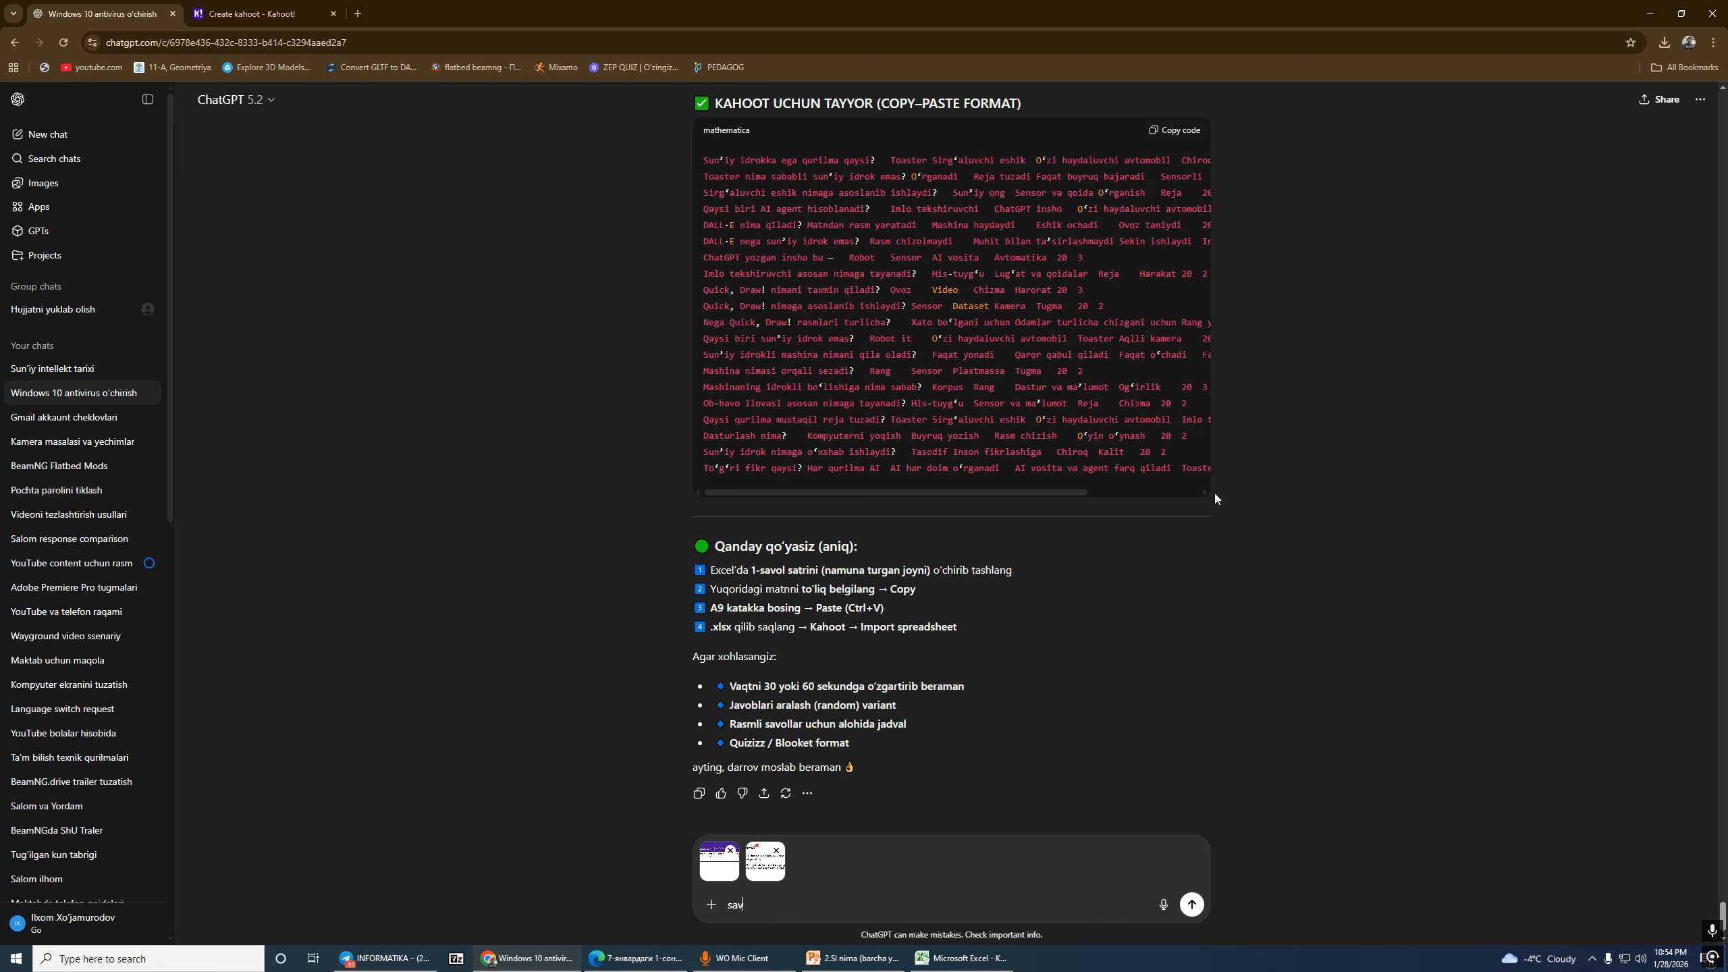
{"action": "scroll", "coordinate": [1215, 493], "scroll_direction": "down", "scroll_amount": 1}
{"action": "scroll", "coordinate": [1155, 457], "scroll_direction": "up", "scroll_amount": 15}
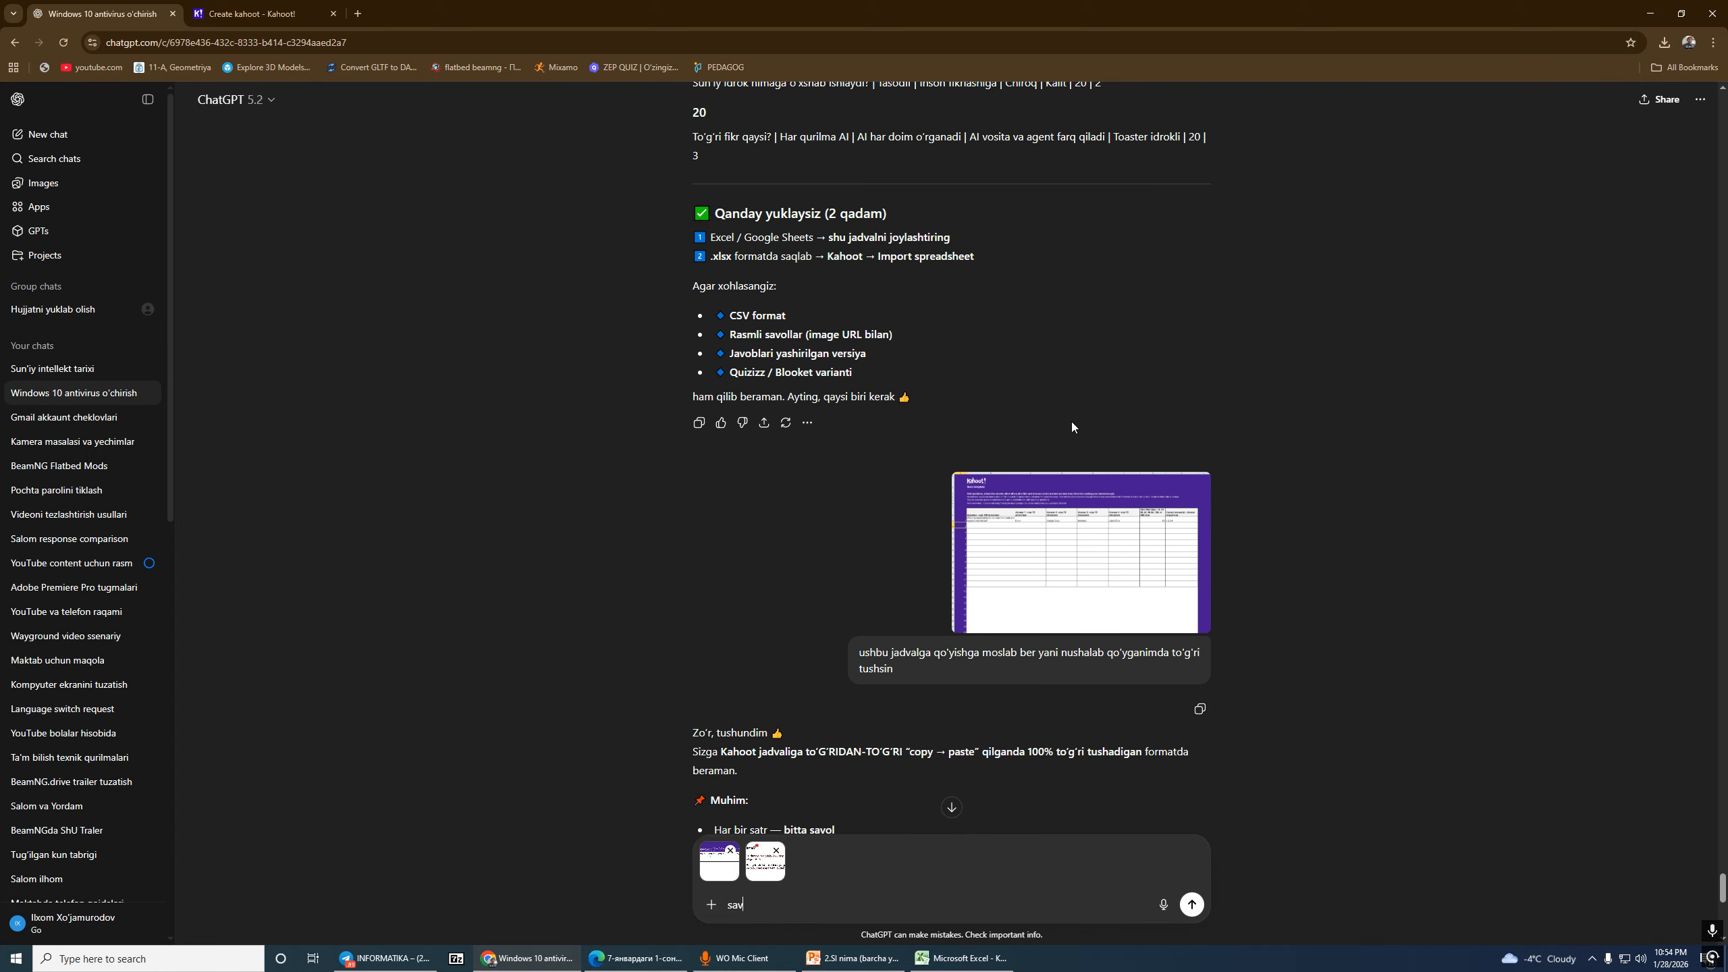
{"action": "scroll", "coordinate": [1073, 425], "scroll_direction": "up", "scroll_amount": 1}
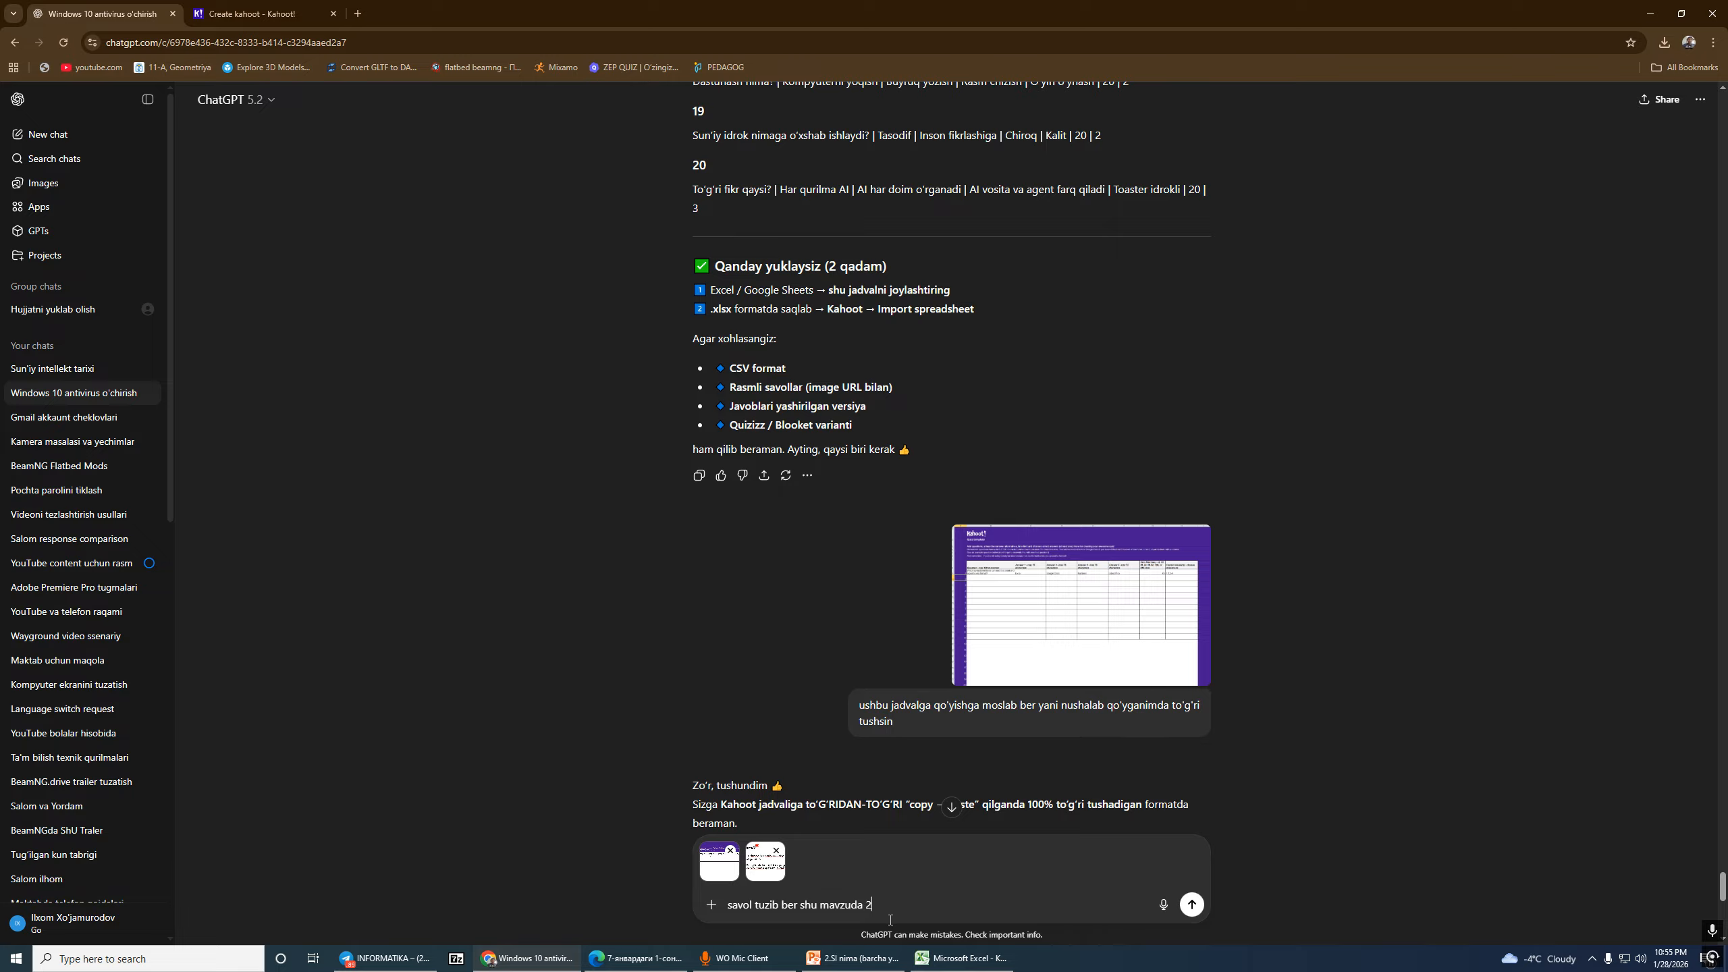
{"action": "left_click", "coordinate": [1195, 907]}
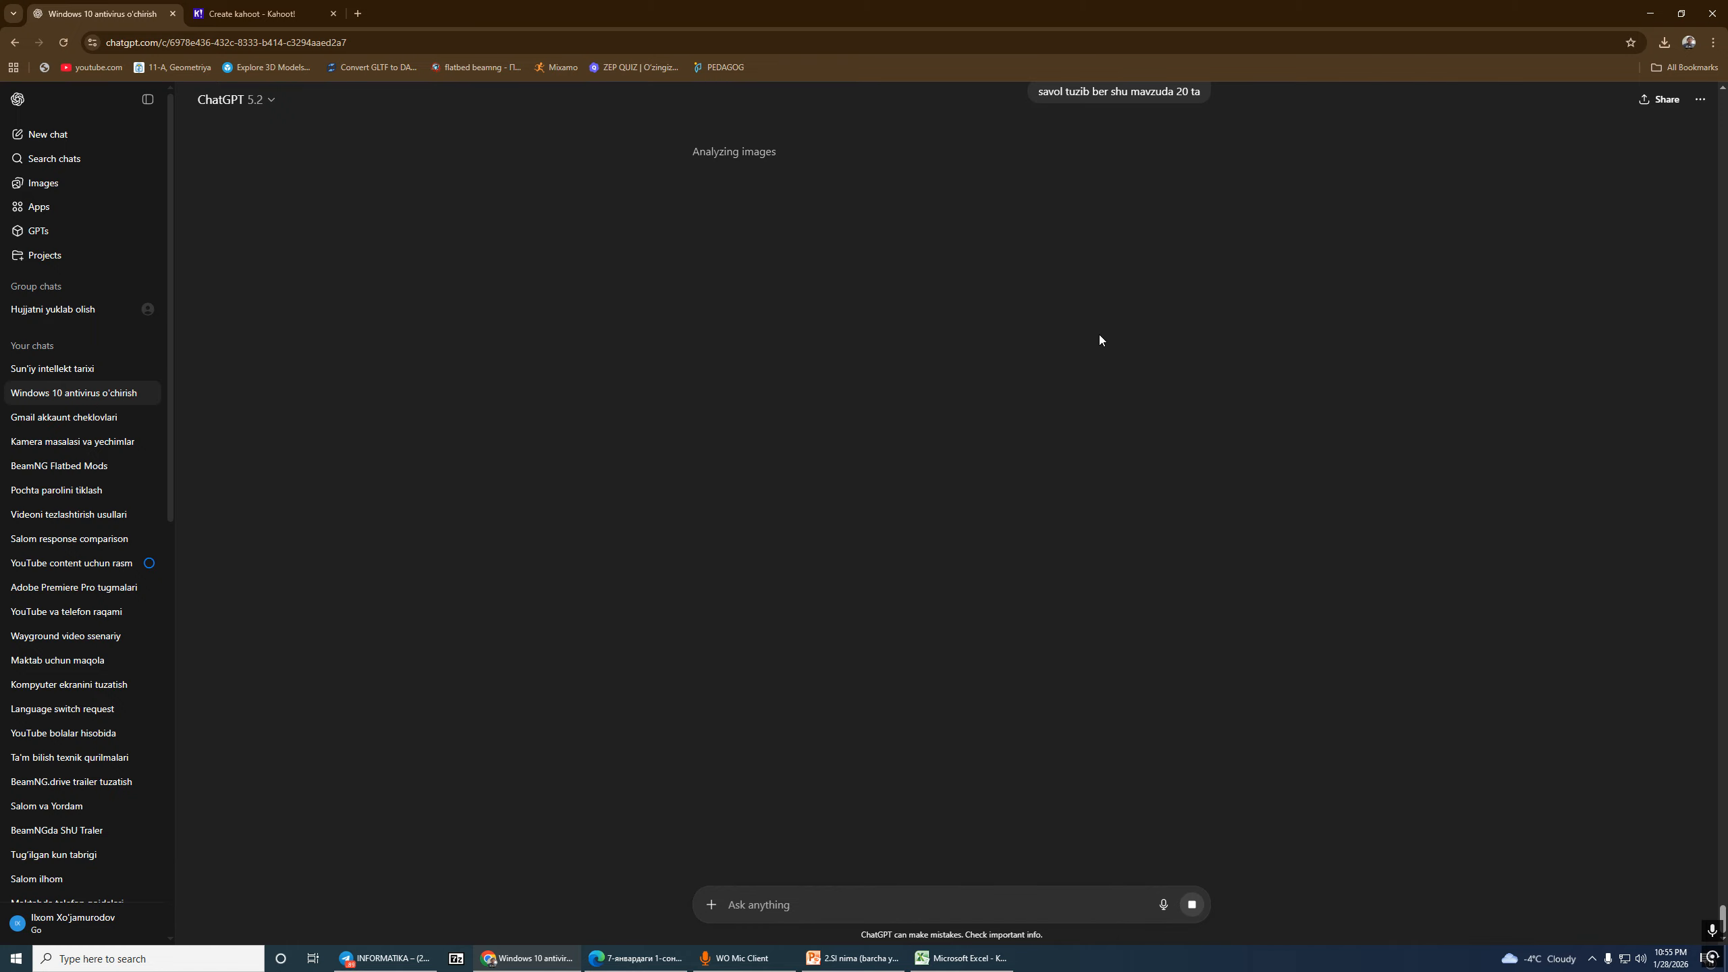
Step: Enlarge the quiz template screenshot sent earlier in the chat, and close it
{"action": "scroll", "coordinate": [1099, 335], "scroll_direction": "up", "scroll_amount": 5}
{"action": "scroll", "coordinate": [1046, 357], "scroll_direction": "down", "scroll_amount": 3}
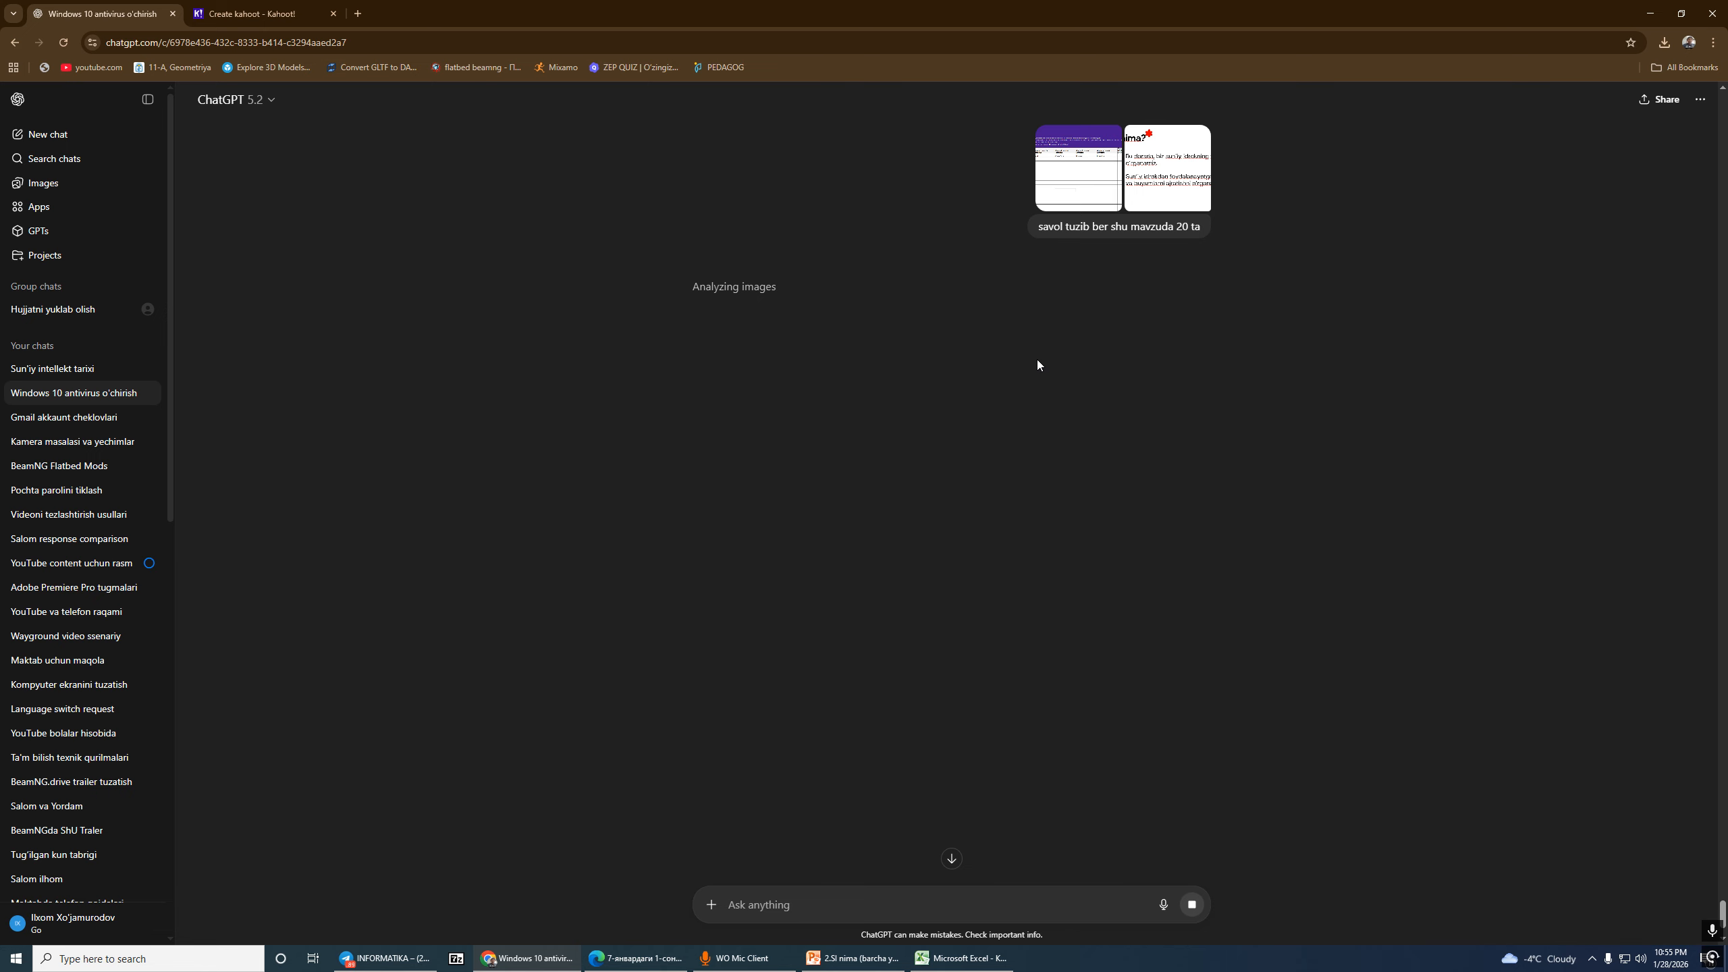
{"action": "scroll", "coordinate": [1035, 361], "scroll_direction": "up", "scroll_amount": 10}
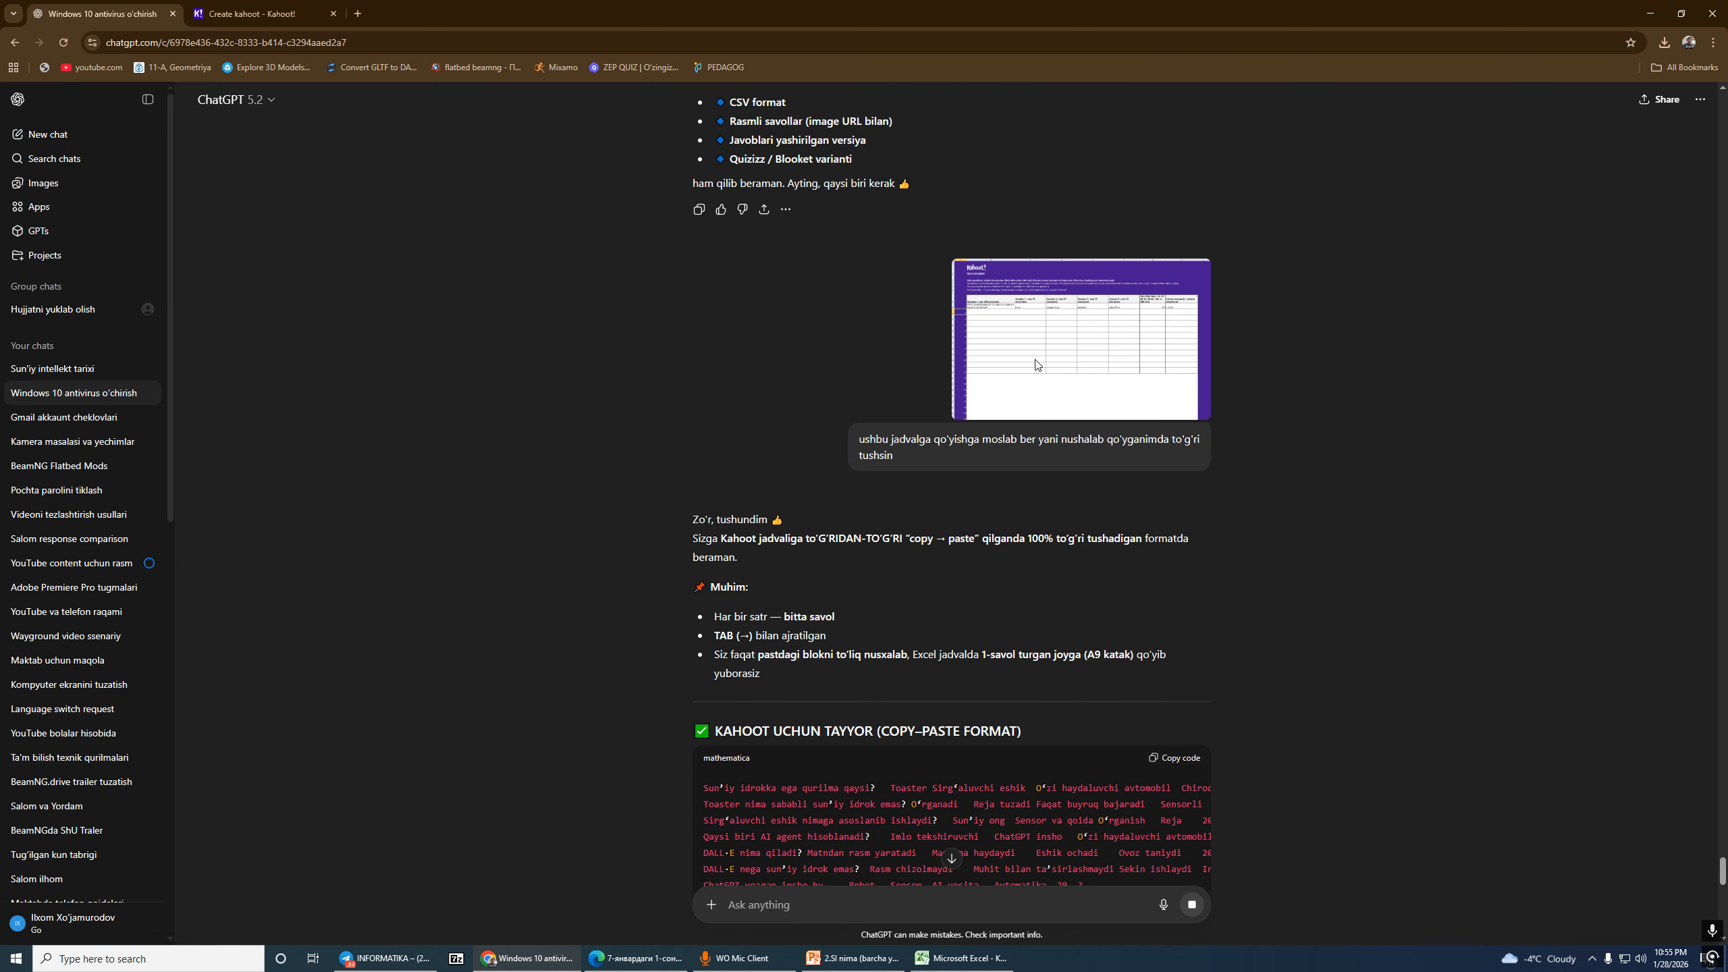
{"action": "left_click", "coordinate": [1099, 353]}
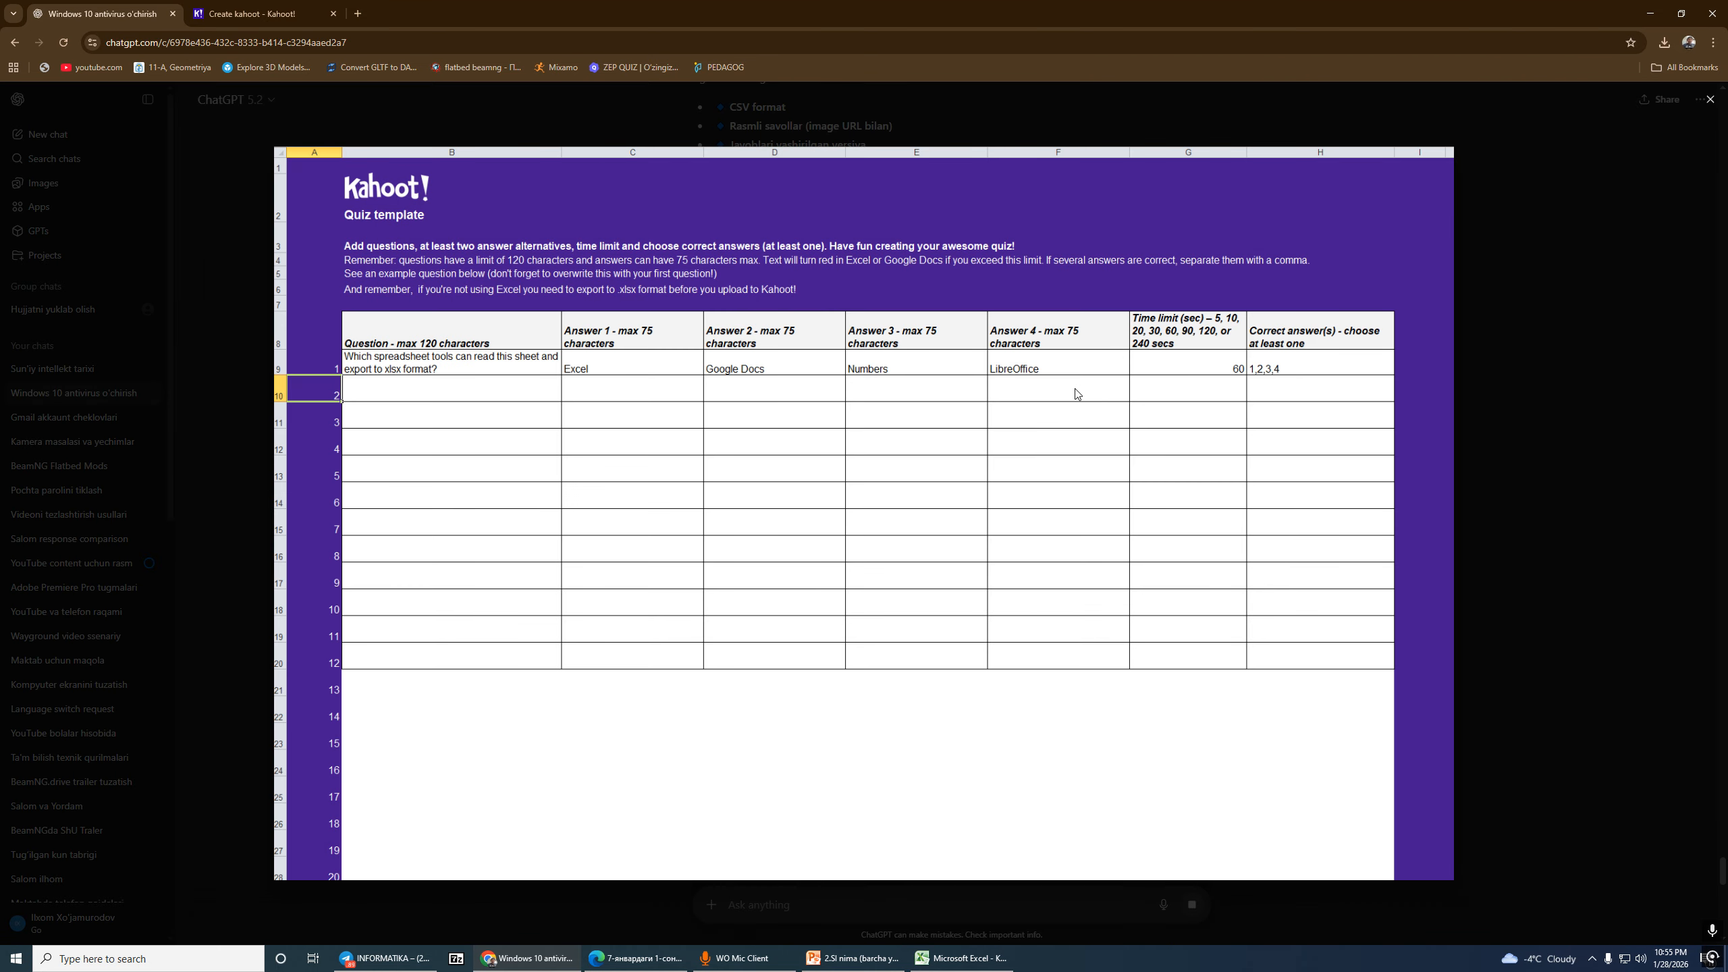
{"action": "key", "text": "Escape"}
Step: Copy the code block of Kahoot questions from ChatGPT's earlier answer and check the newly generated answer
{"action": "scroll", "coordinate": [1023, 463], "scroll_direction": "down", "scroll_amount": 7}
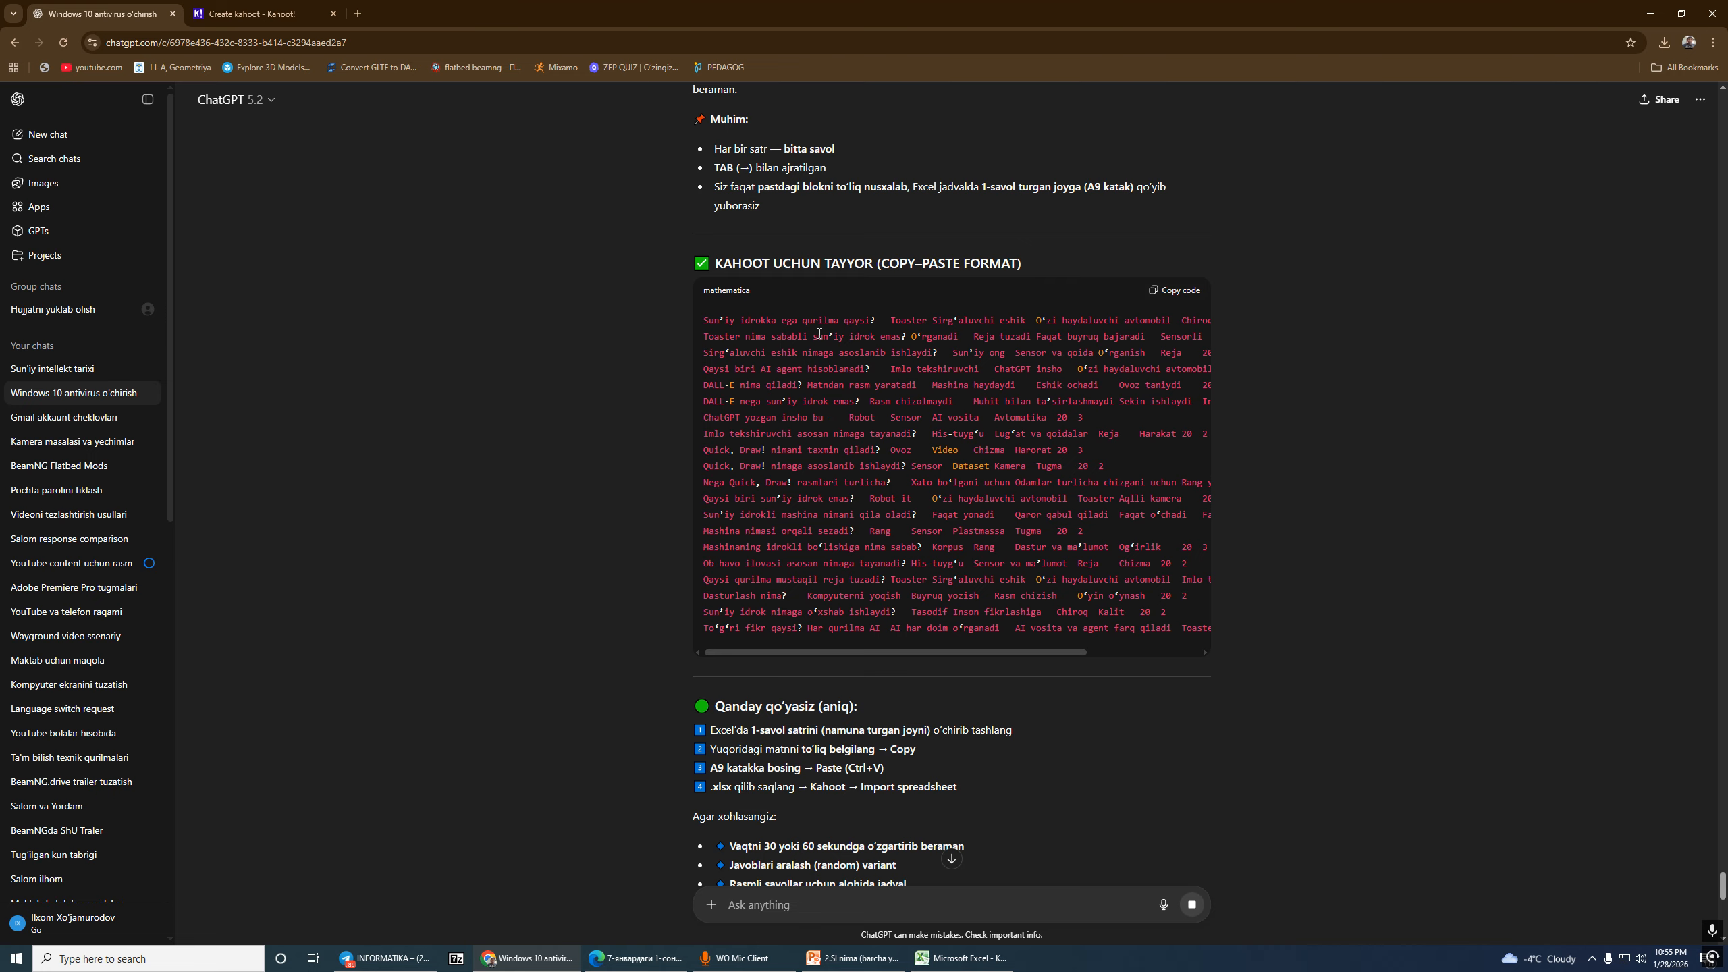
{"action": "left_click", "coordinate": [1172, 292]}
{"action": "scroll", "coordinate": [834, 521], "scroll_direction": "down", "scroll_amount": 5}
{"action": "scroll", "coordinate": [834, 510], "scroll_direction": "down", "scroll_amount": 10}
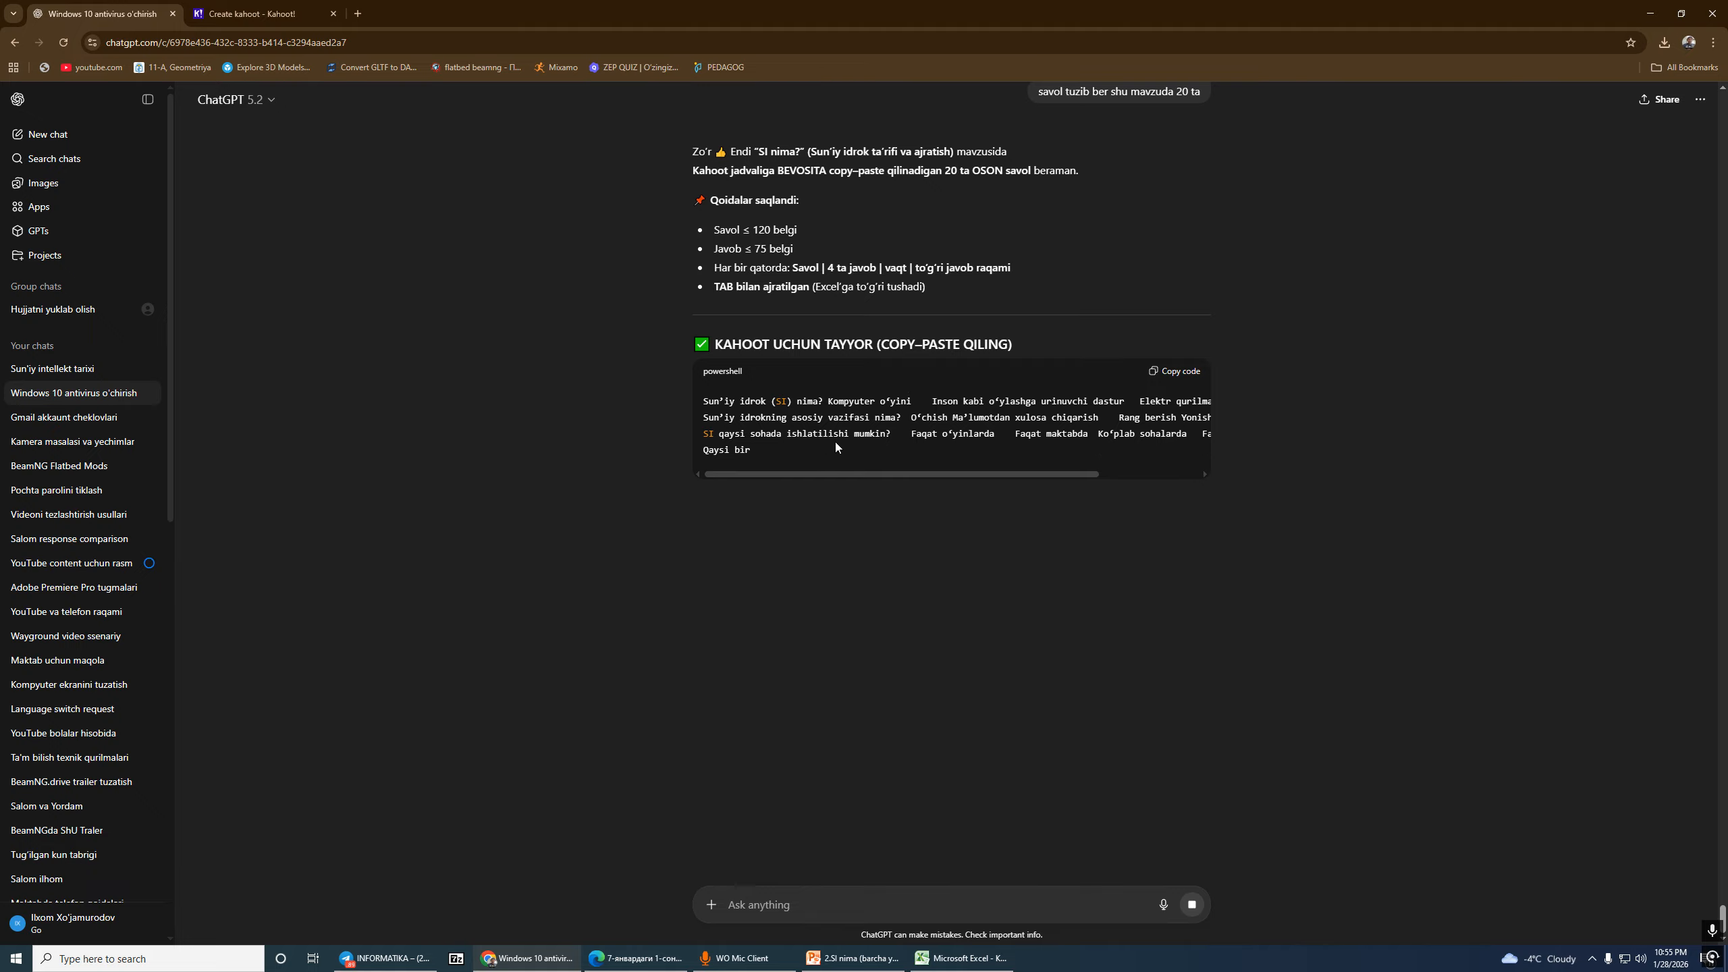
{"action": "scroll", "coordinate": [910, 469], "scroll_direction": "up", "scroll_amount": 1}
{"action": "scroll", "coordinate": [1031, 380], "scroll_direction": "up", "scroll_amount": 12}
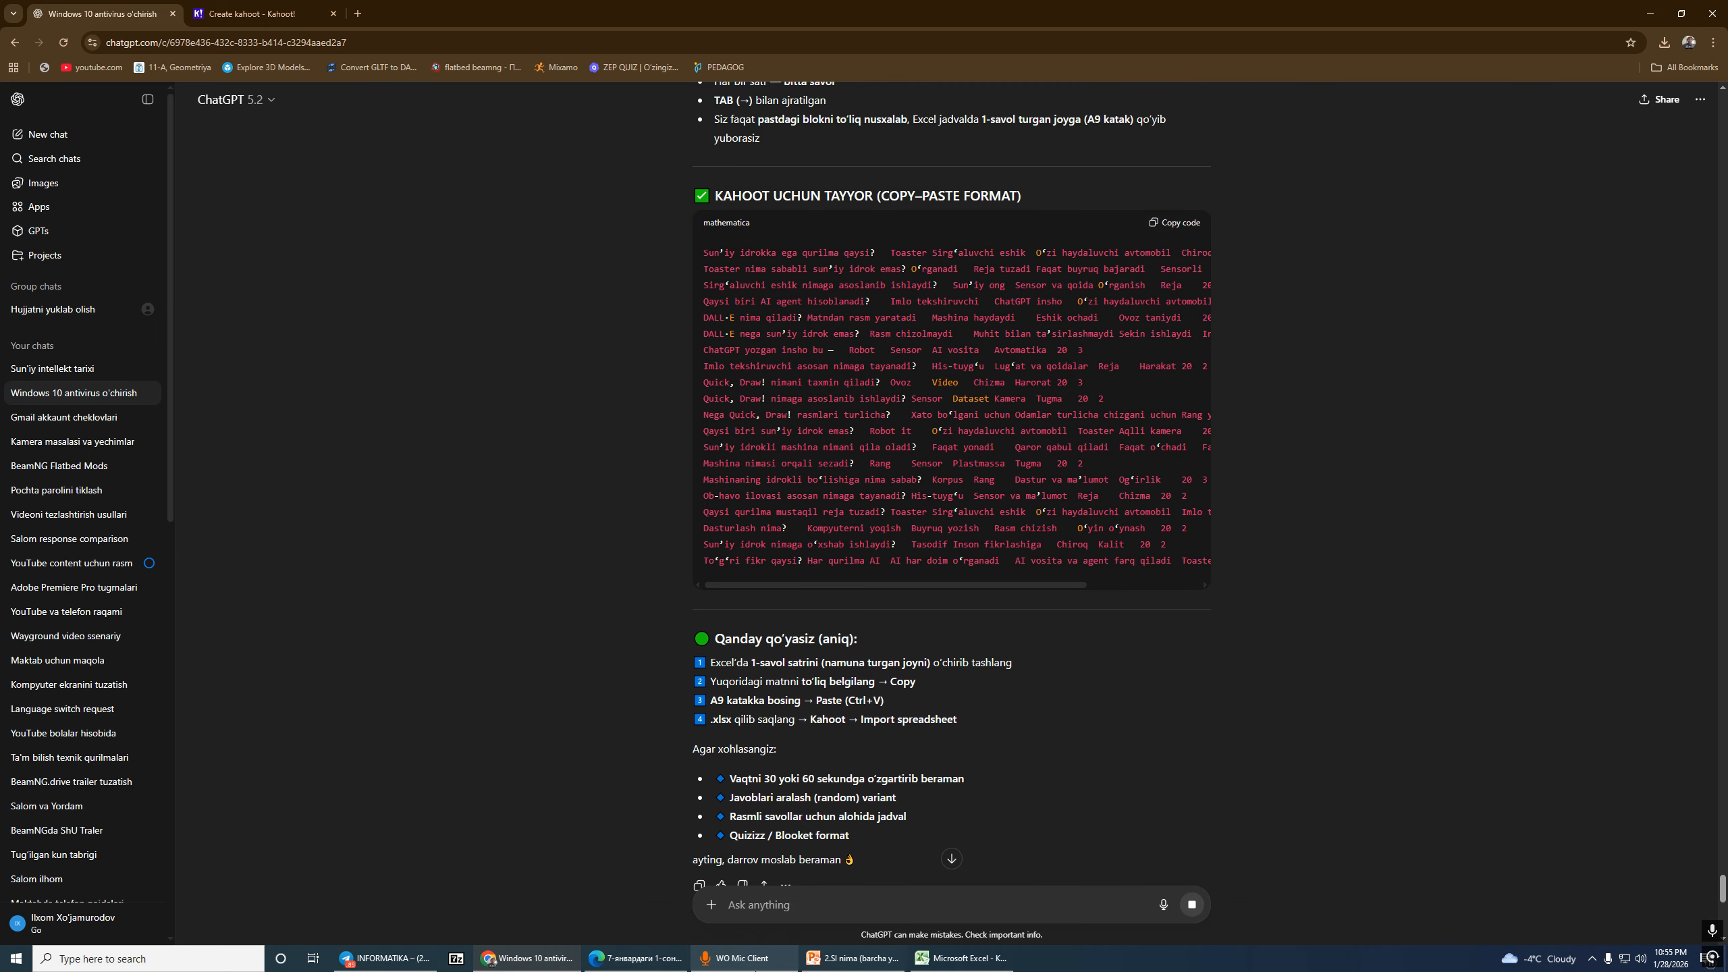
Step: Paste the copied questions into the Excel quiz template starting at B9, overwriting the example question
{"action": "left_click", "coordinate": [975, 961]}
{"action": "left_click", "coordinate": [115, 375]}
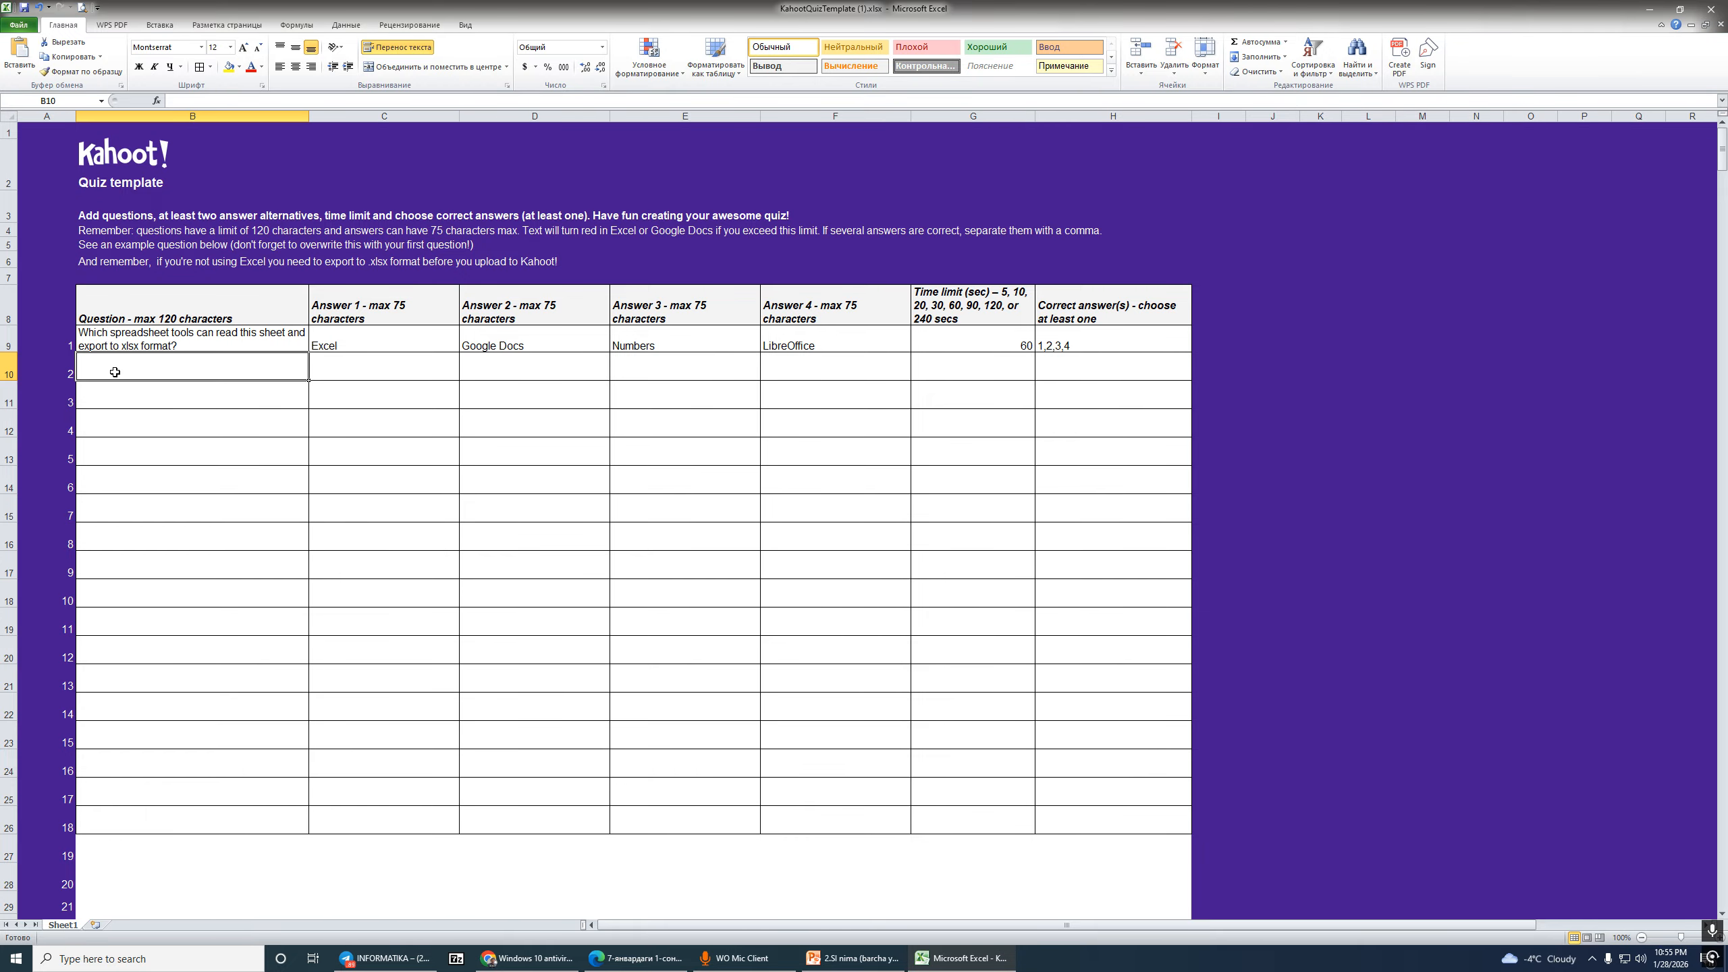
{"action": "left_click", "coordinate": [112, 337]}
{"action": "left_click", "coordinate": [160, 371]}
{"action": "left_click", "coordinate": [127, 331]}
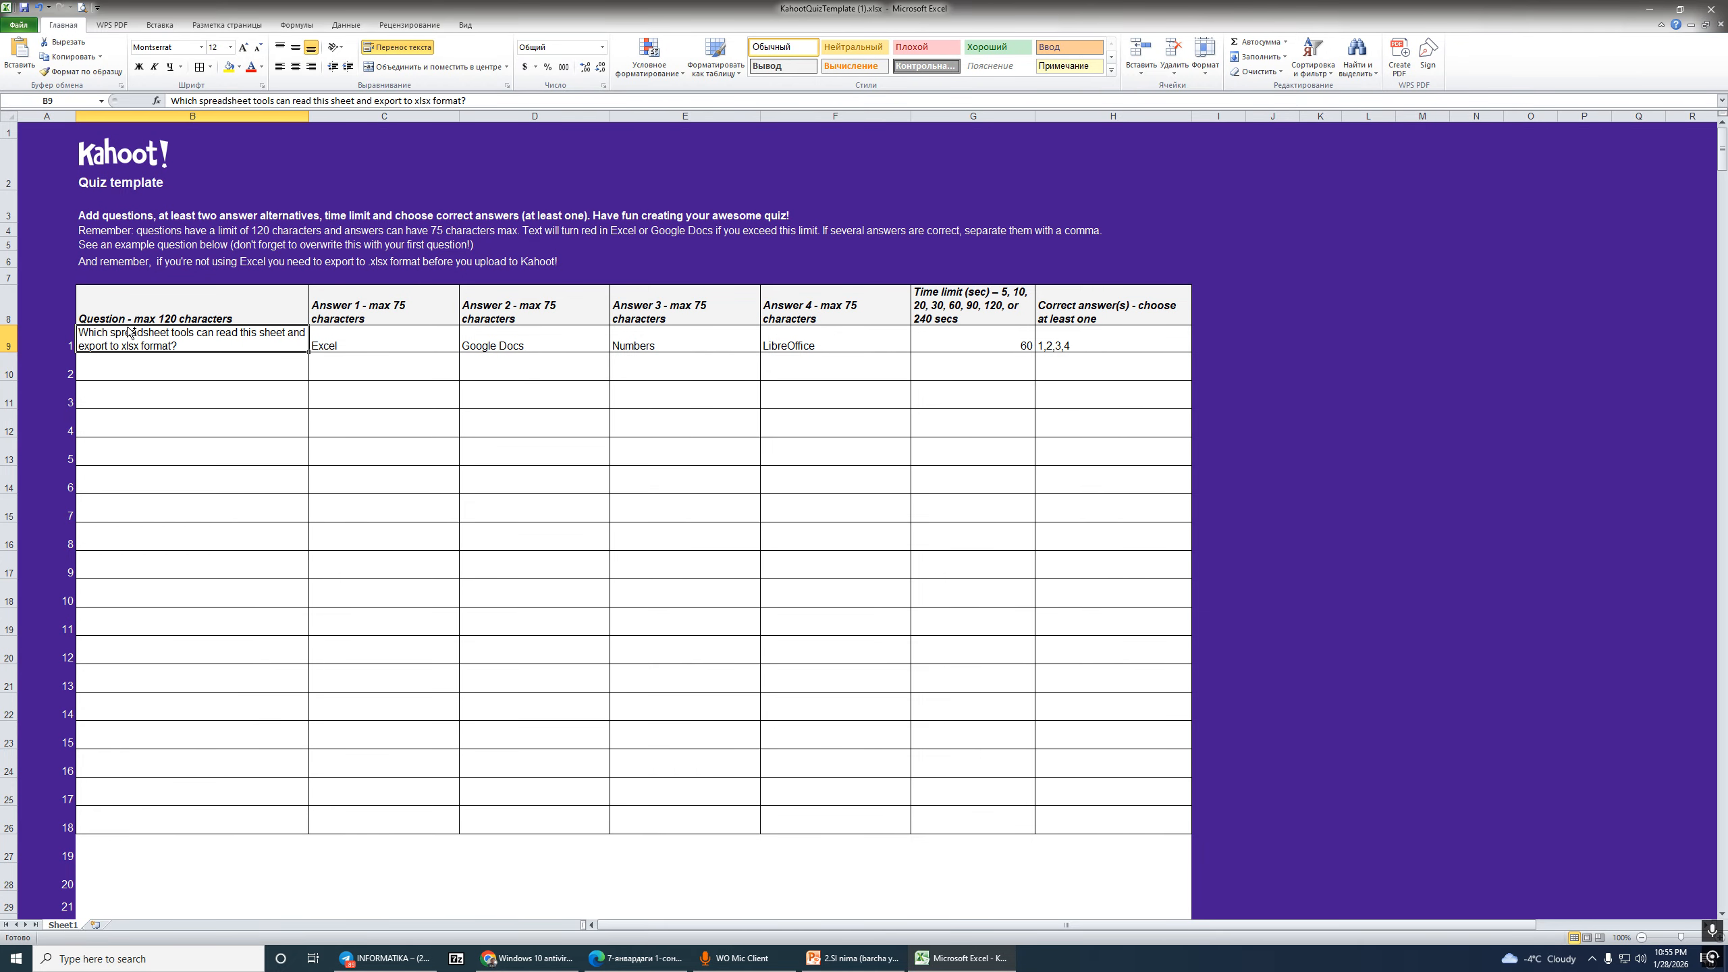
{"action": "key", "text": "ctrl+v"}
{"action": "left_click", "coordinate": [230, 489]}
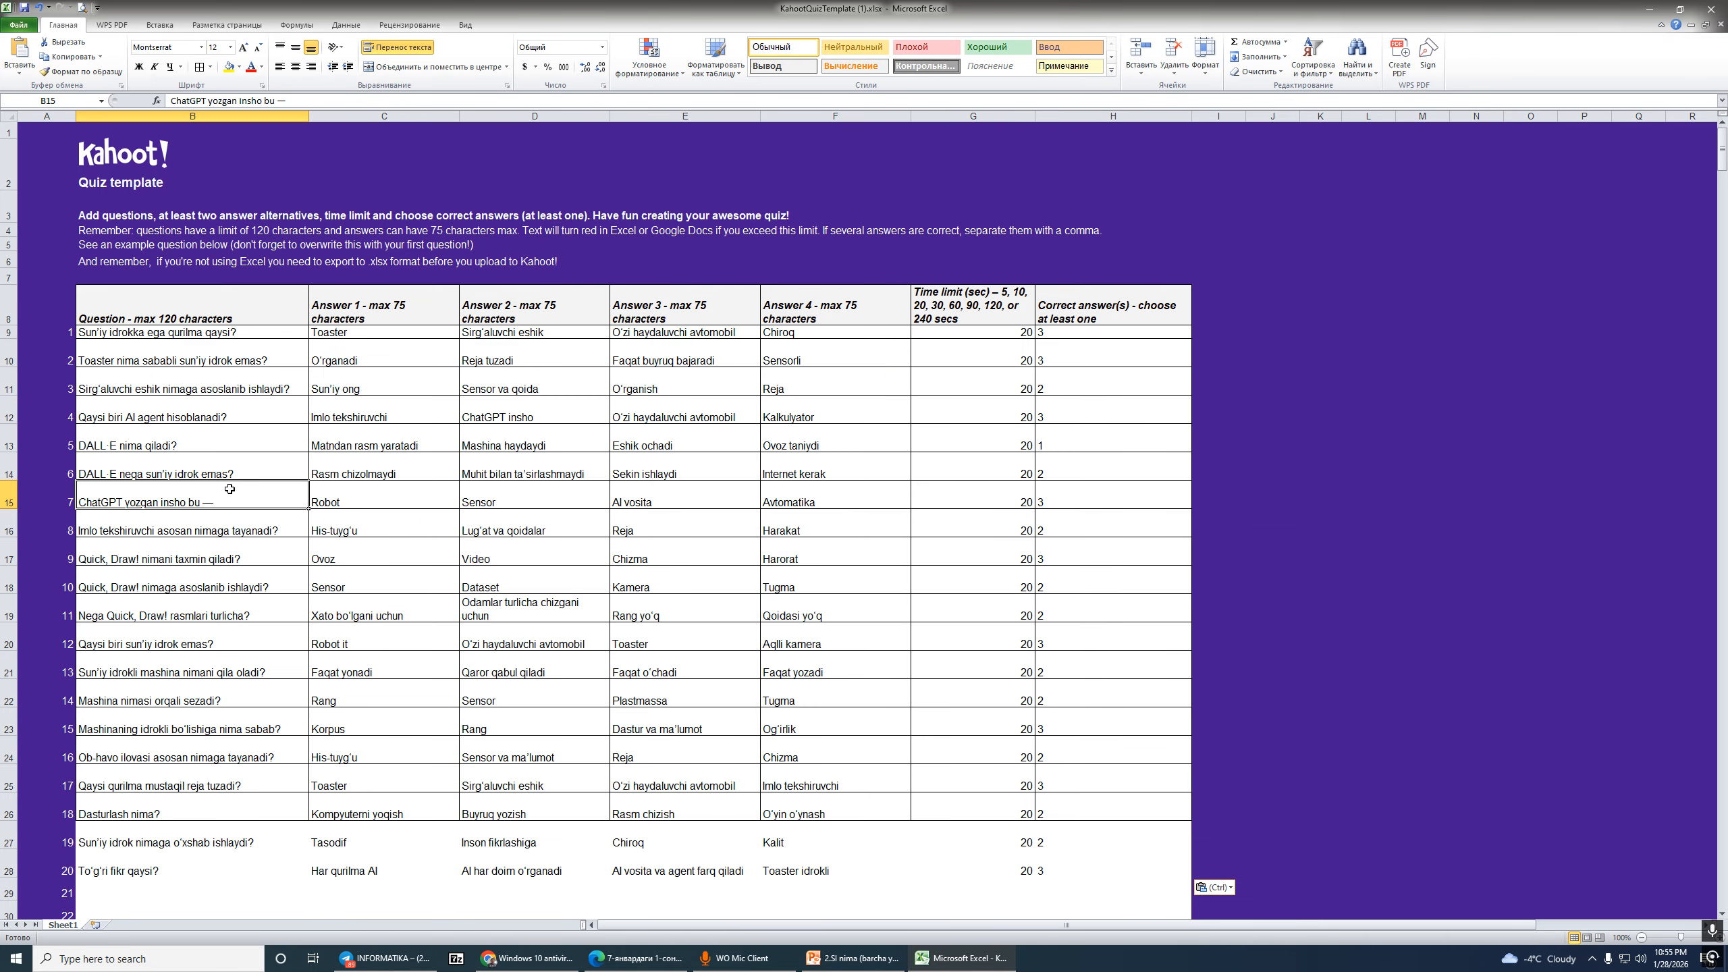
Step: Examine the pasted questions, answers, time limits and correct answers at a larger zoom through question 20
{"action": "scroll", "coordinate": [256, 512], "scroll_direction": "up", "scroll_amount": 1, "text": "ctrl"}
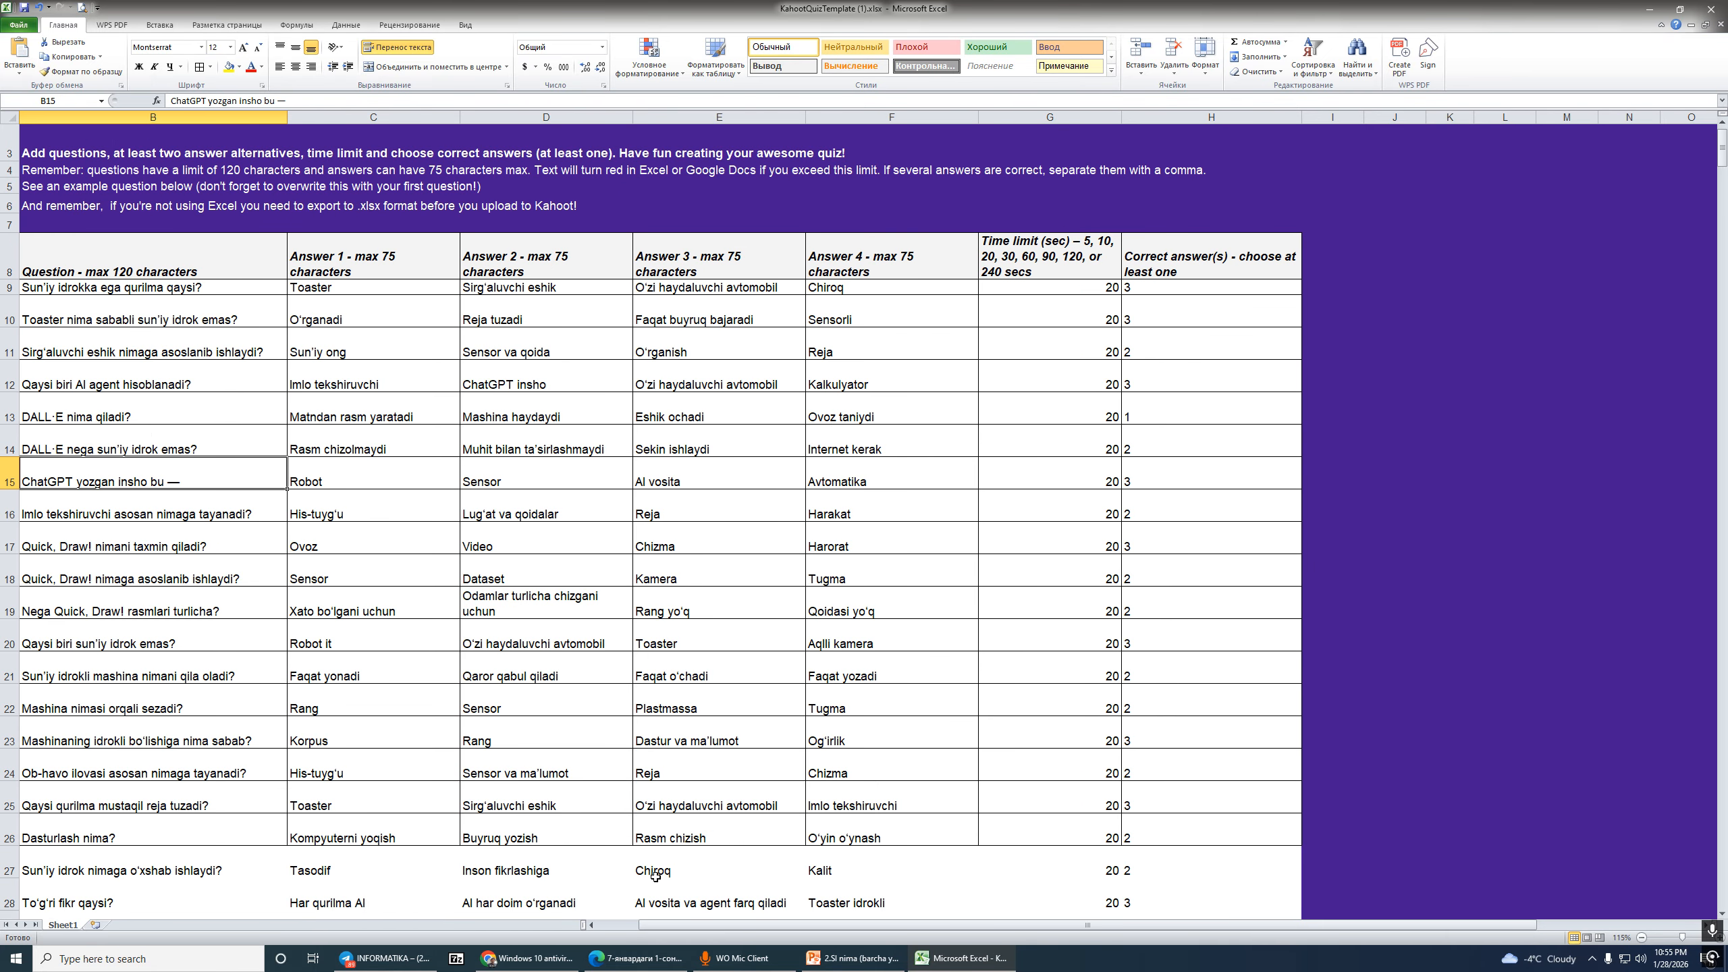
{"action": "left_click_drag", "start_coordinate": [766, 926], "coordinate": [677, 914]}
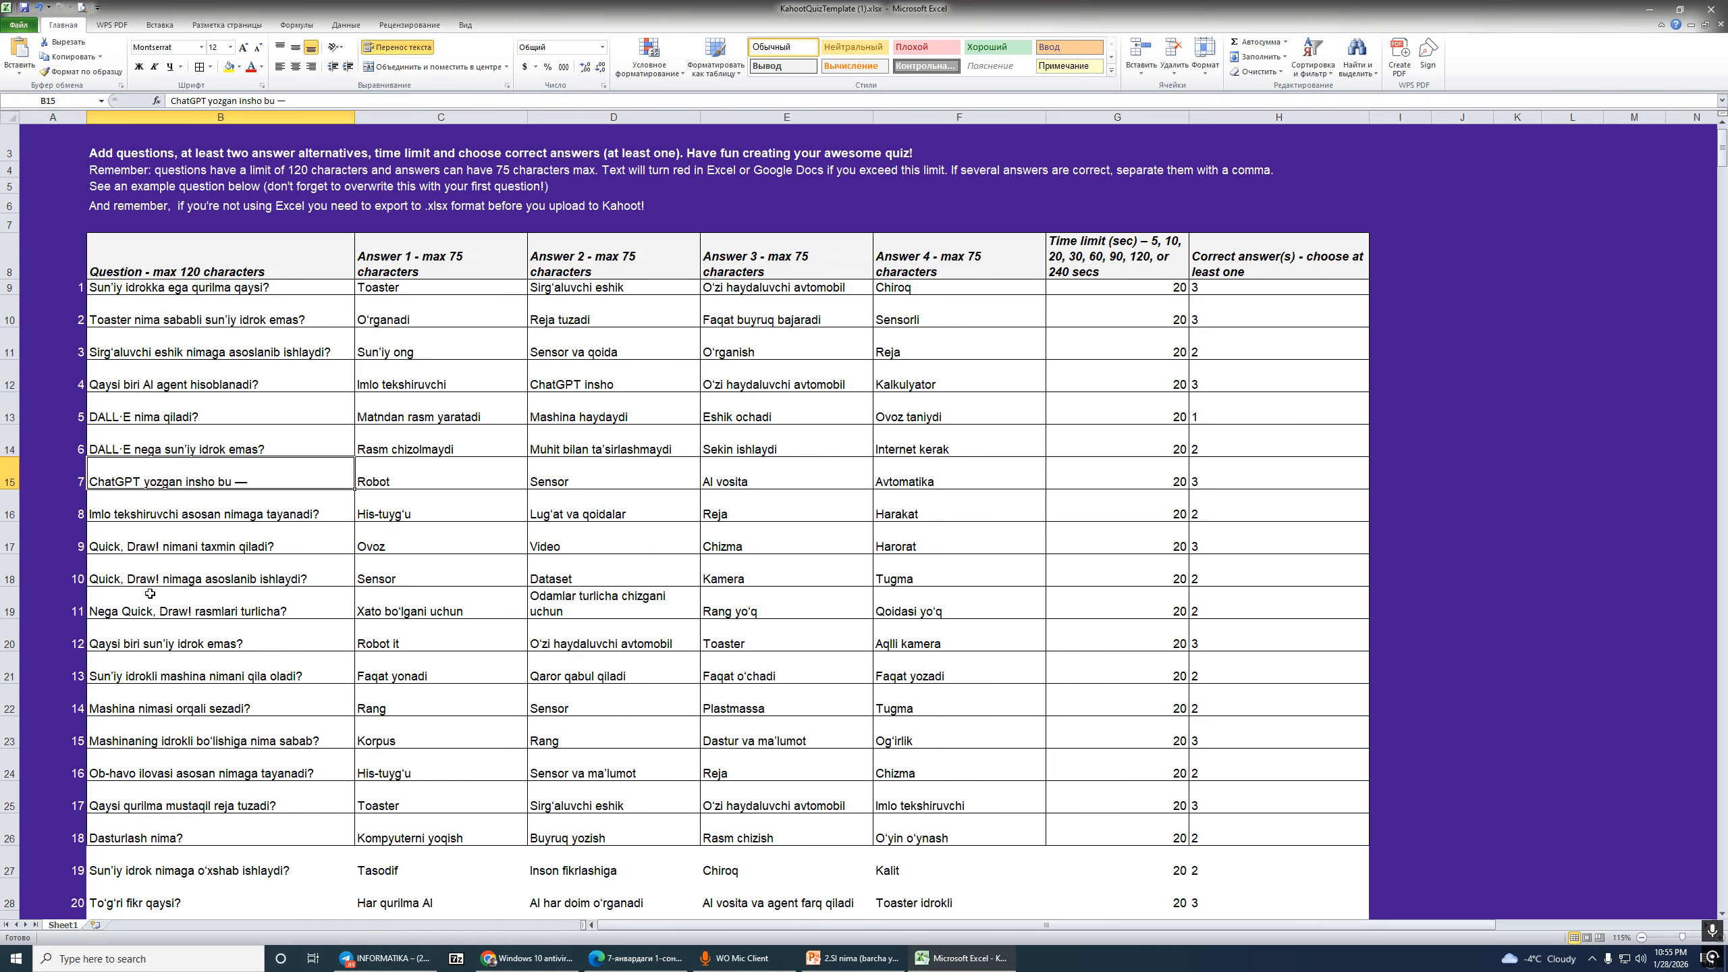
{"action": "scroll", "coordinate": [136, 605], "scroll_direction": "down", "scroll_amount": 3}
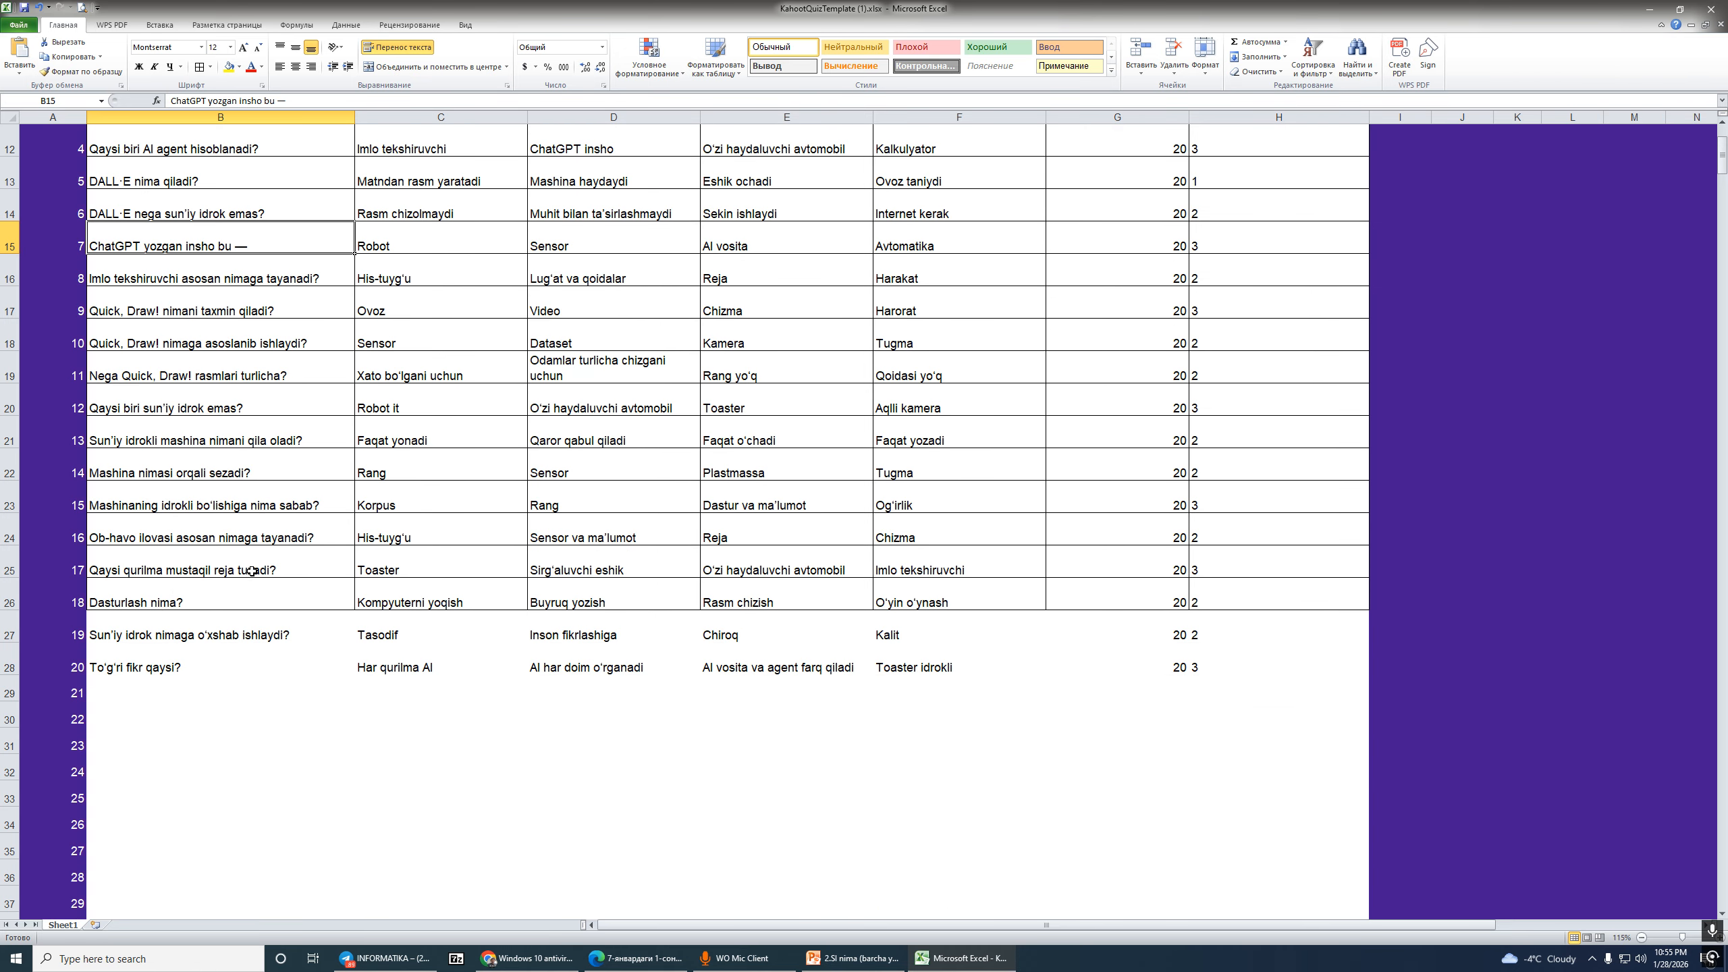
{"action": "scroll", "coordinate": [204, 580], "scroll_direction": "up", "scroll_amount": 4}
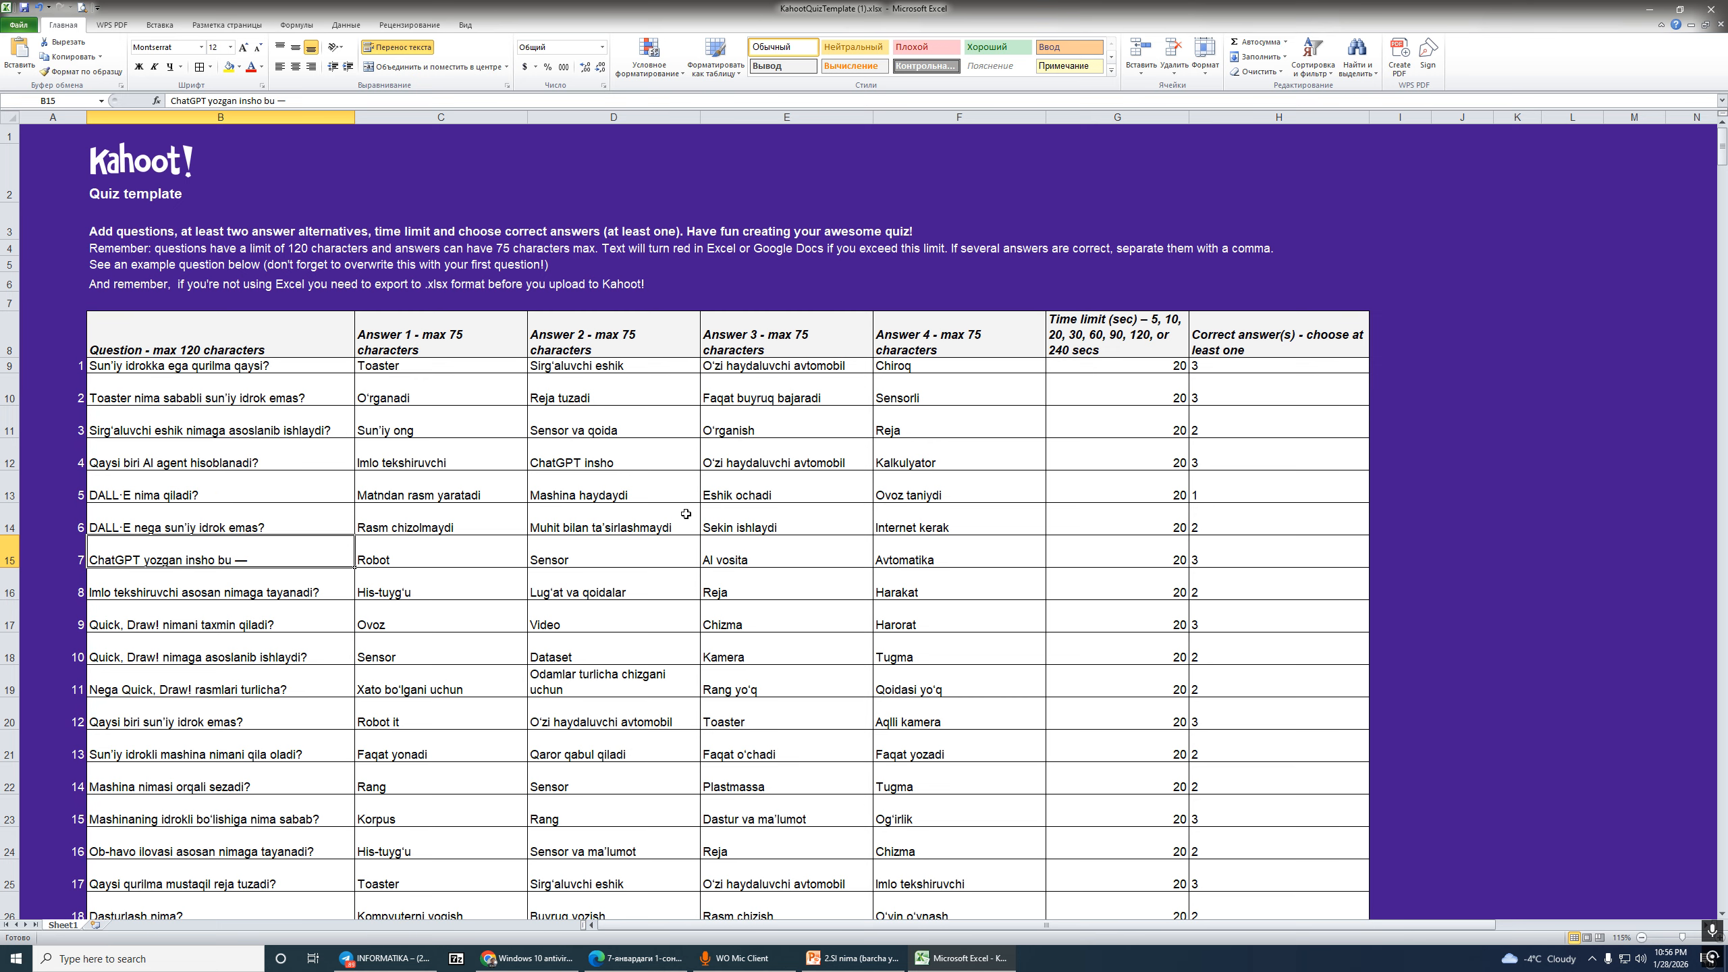
{"action": "scroll", "coordinate": [686, 514], "scroll_direction": "down", "scroll_amount": 2}
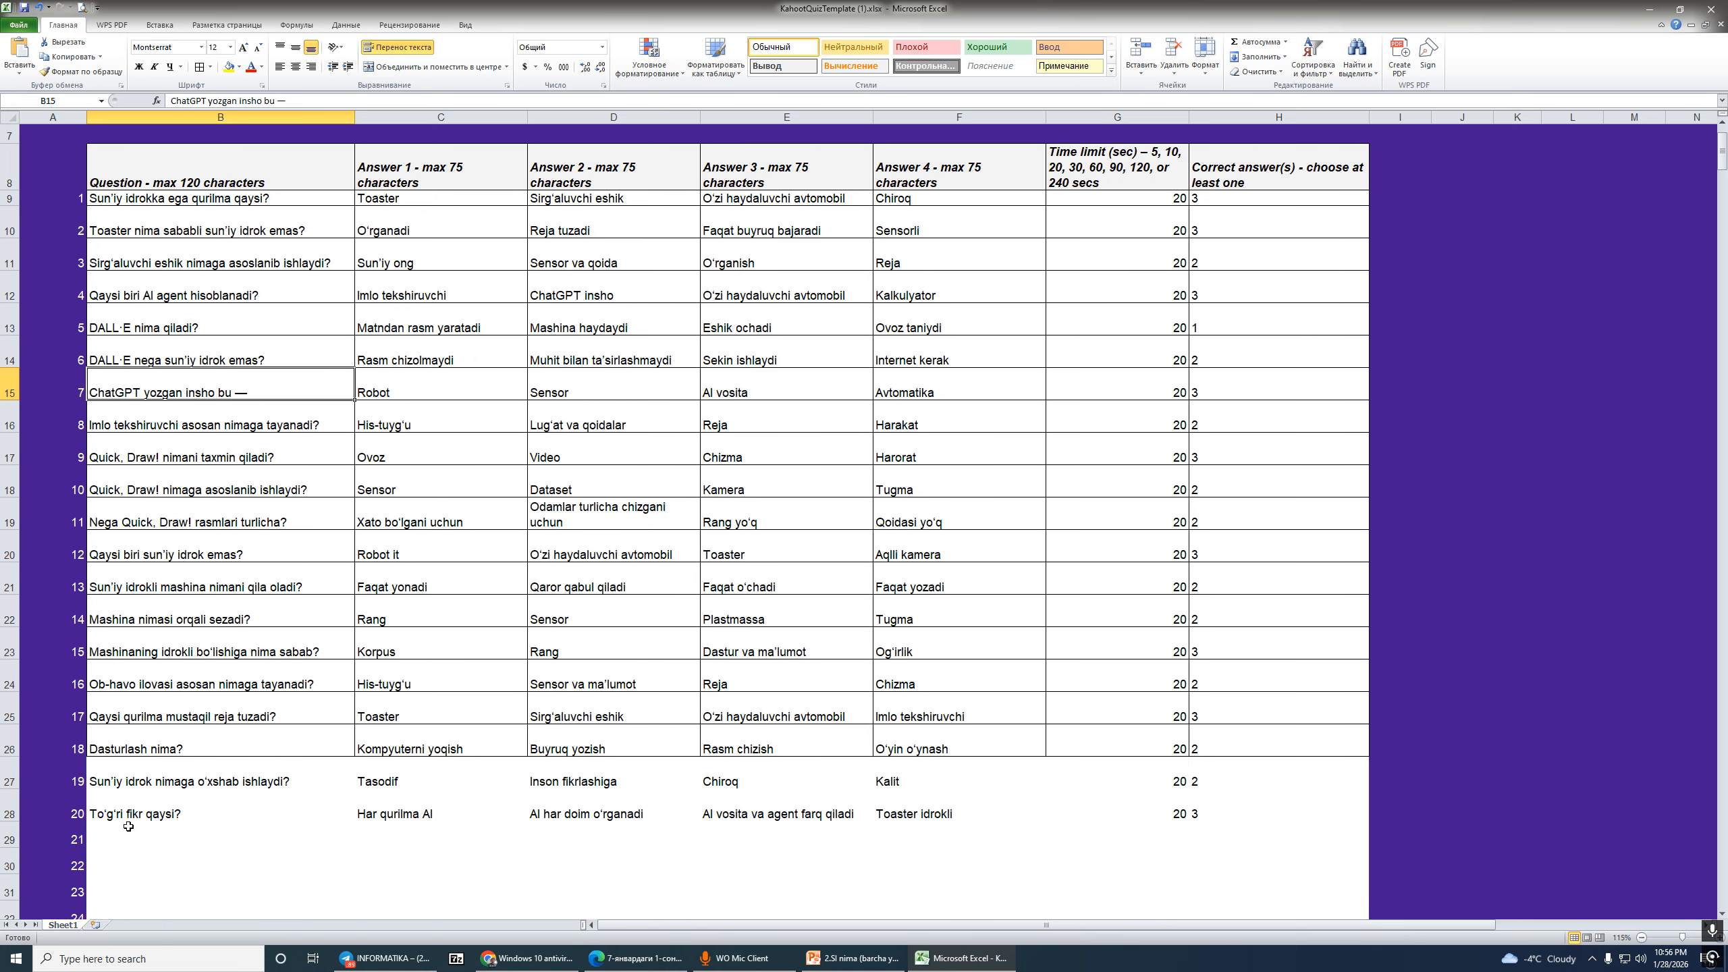
{"action": "scroll", "coordinate": [360, 722], "scroll_direction": "up", "scroll_amount": 2}
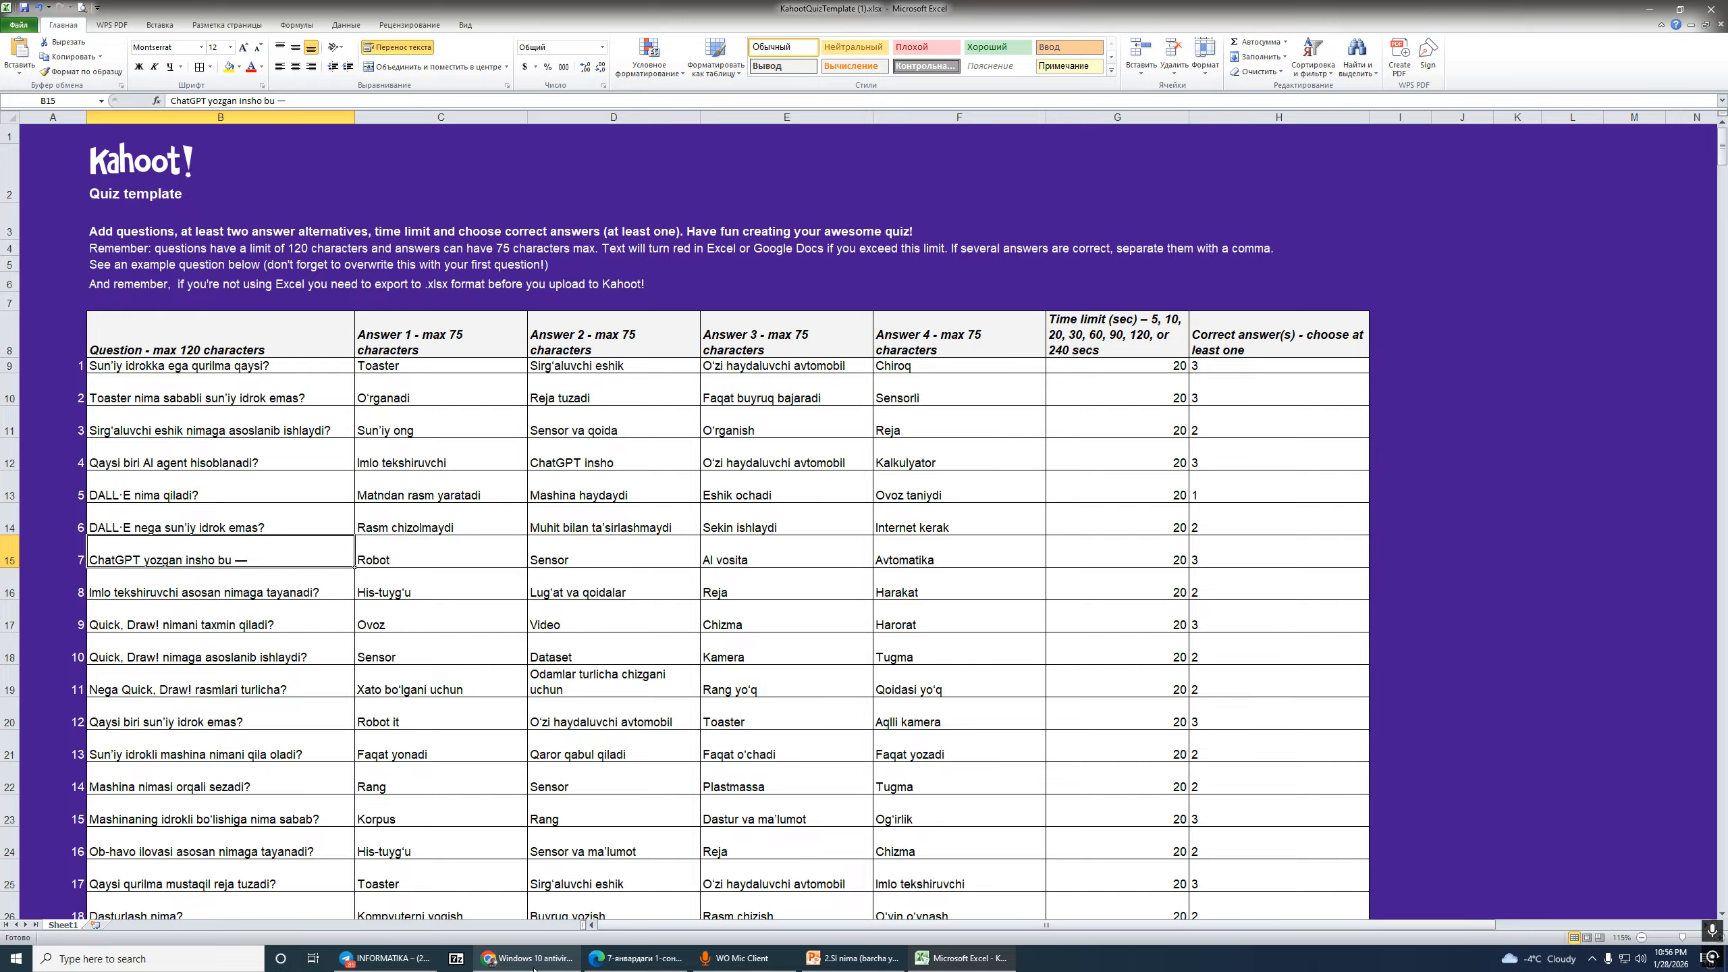
Step: Return to Kahoot's spreadsheet import dialog and point out Fayini tanlang on a screen capture
{"action": "mouse_move", "coordinate": [520, 967]}
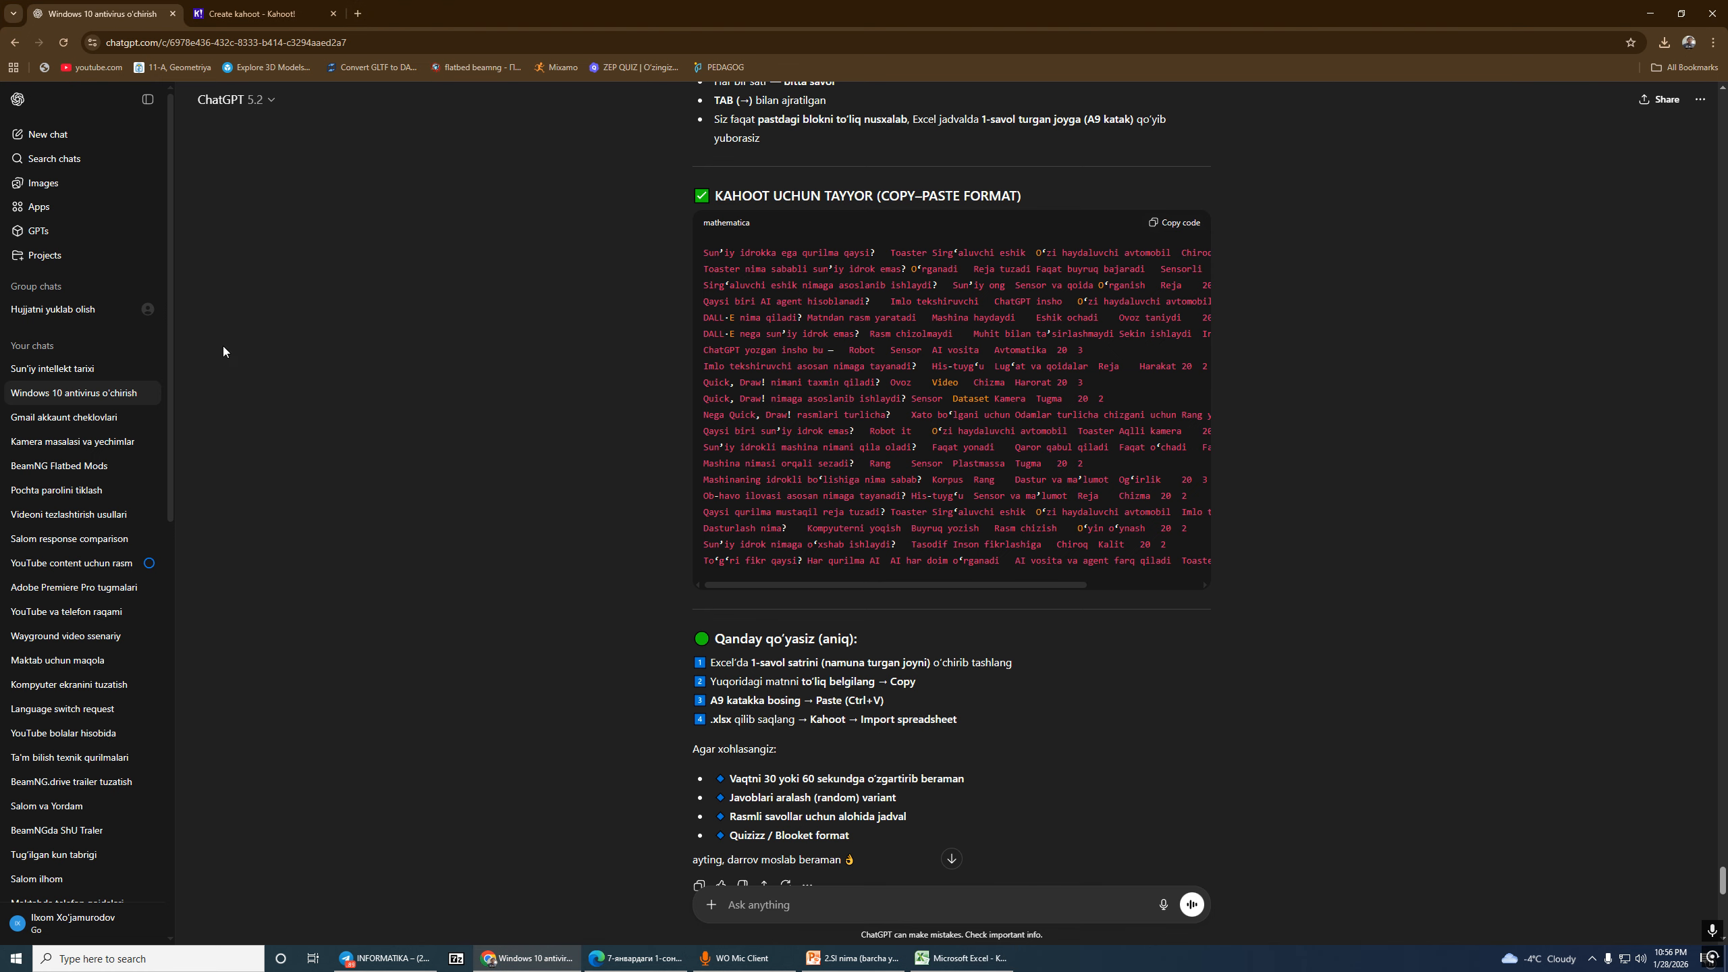
{"action": "left_click", "coordinate": [230, 21]}
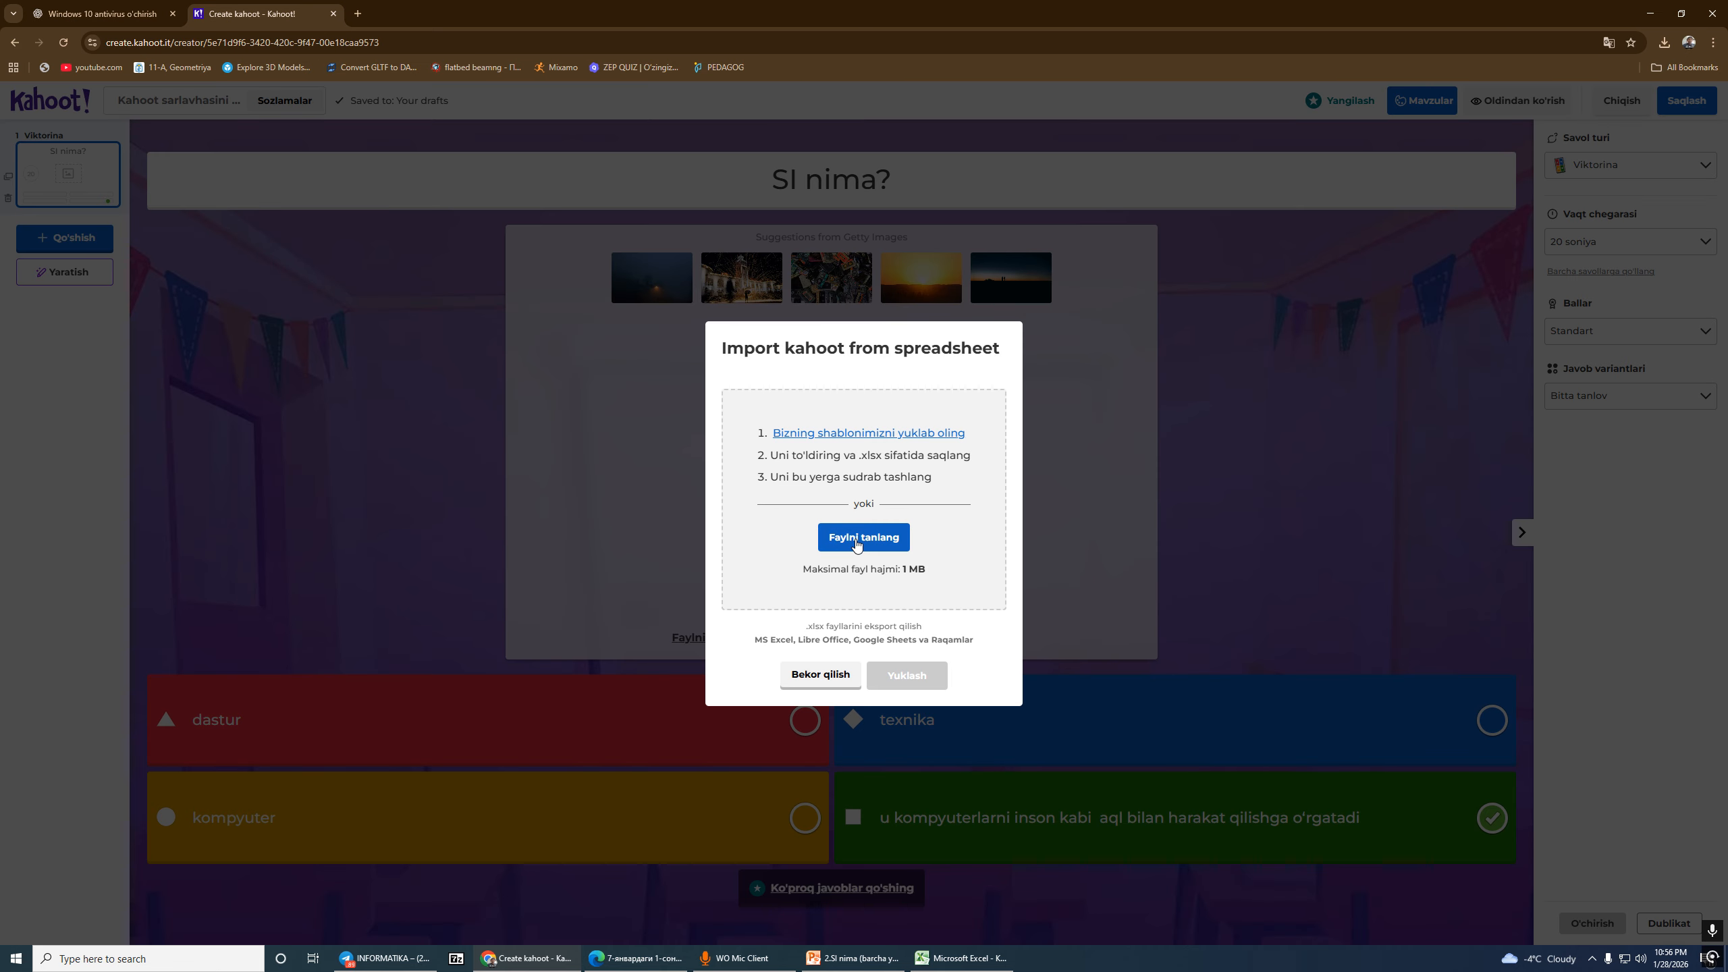
{"action": "key", "text": "Print"}
{"action": "left_click_drag", "start_coordinate": [811, 505], "coordinate": [915, 565]}
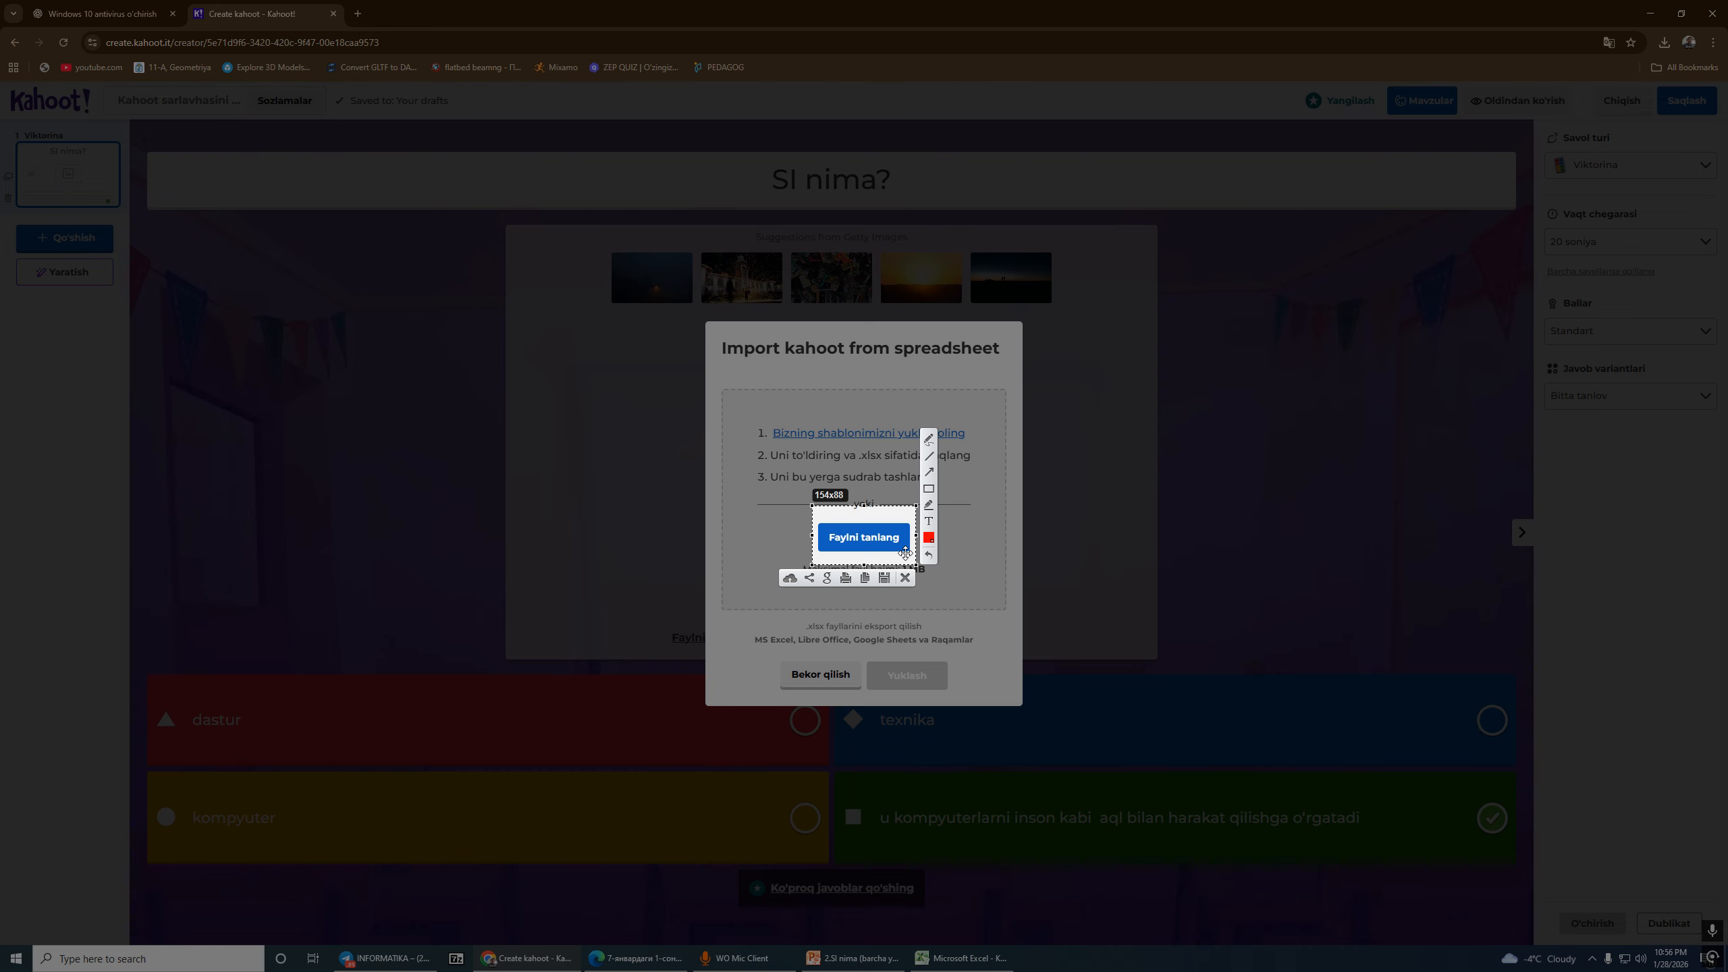
{"action": "left_click_drag", "start_coordinate": [865, 540], "coordinate": [856, 534]}
{"action": "key", "text": "ctrl+c"}
Step: Open the import dialog's file chooser and point out KahootQuizTemplate (1).xlsx in Downloads on a screen capture
{"action": "left_click", "coordinate": [866, 546]}
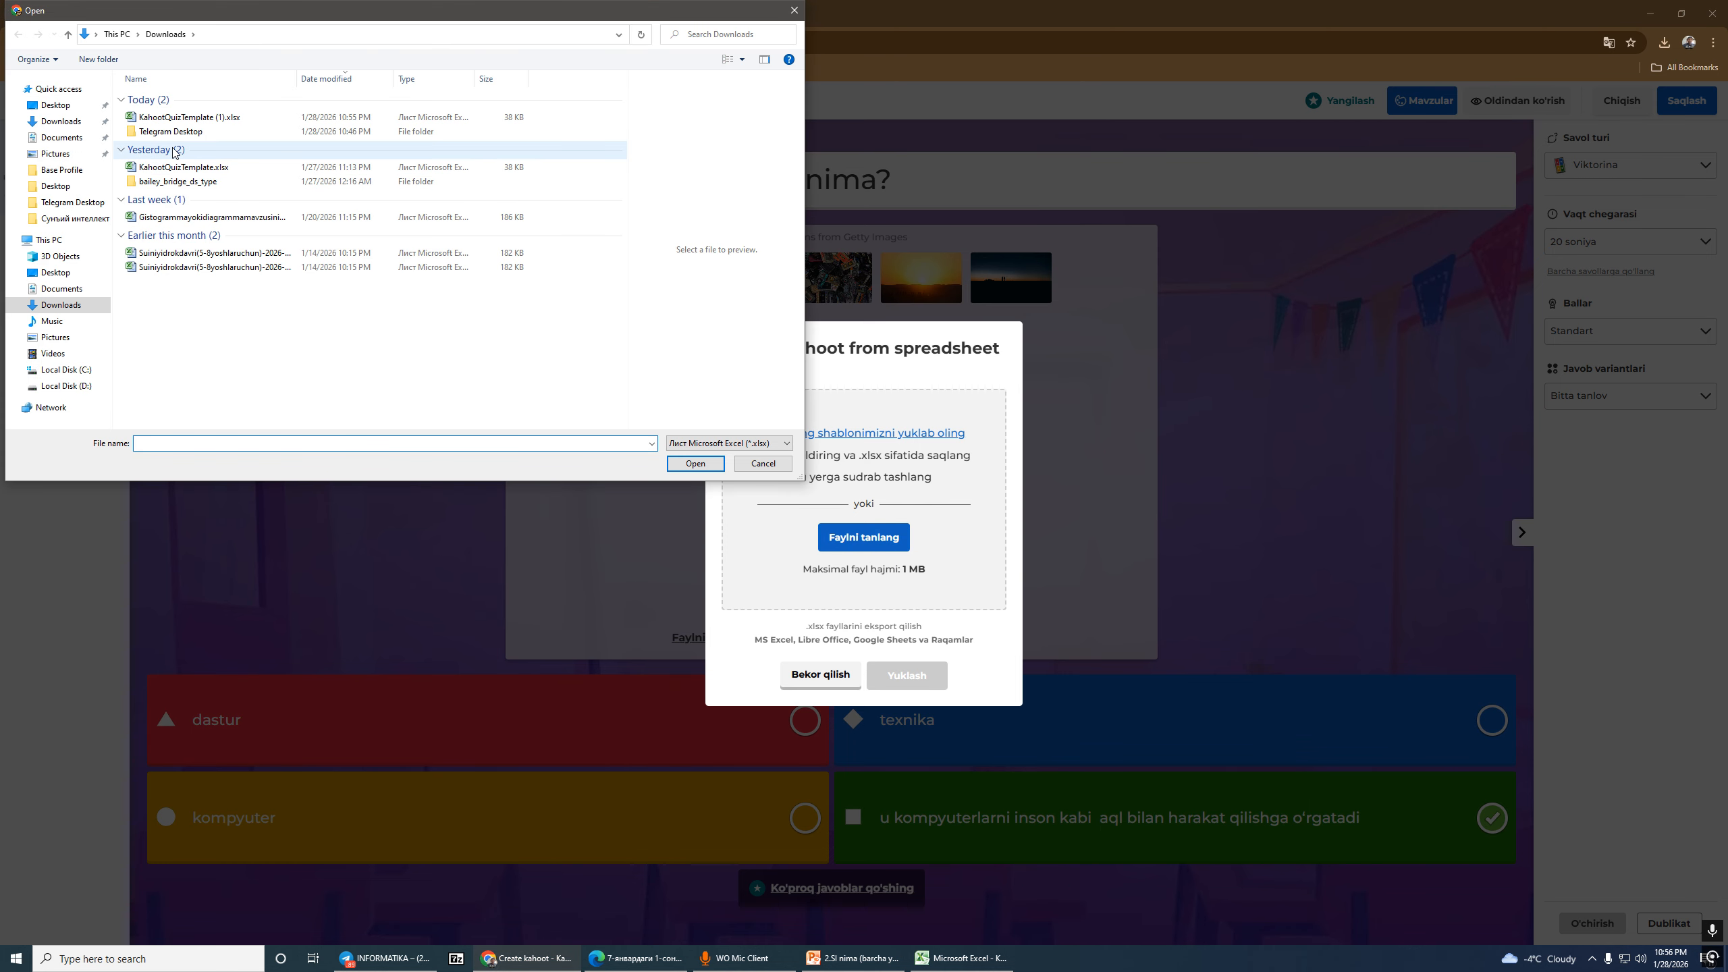
{"action": "key", "text": "Print"}
{"action": "left_click_drag", "start_coordinate": [100, 99], "coordinate": [325, 210]}
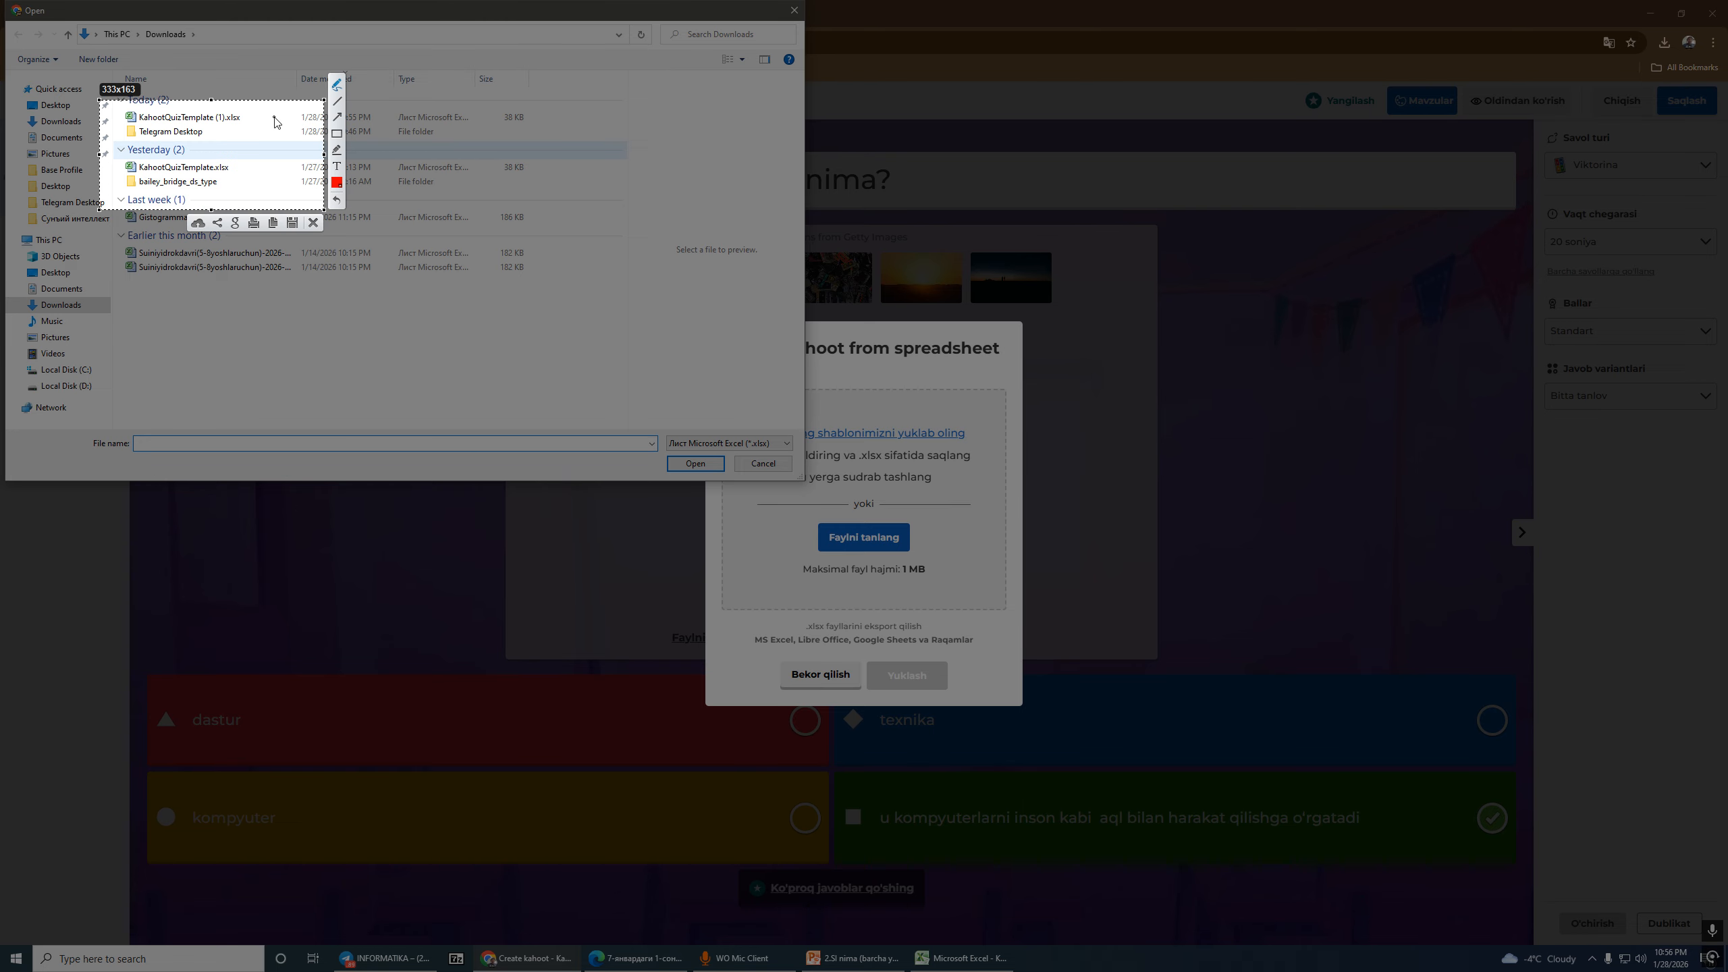
{"action": "mouse_move", "coordinate": [275, 121]}
{"action": "left_mouse_down"}
{"action": "mouse_move", "coordinate": [129, 103]}
{"action": "mouse_move", "coordinate": [206, 131]}
{"action": "left_mouse_up"}
{"action": "key", "text": "ctrl+c"}
{"action": "key", "text": "alt+Tab"}
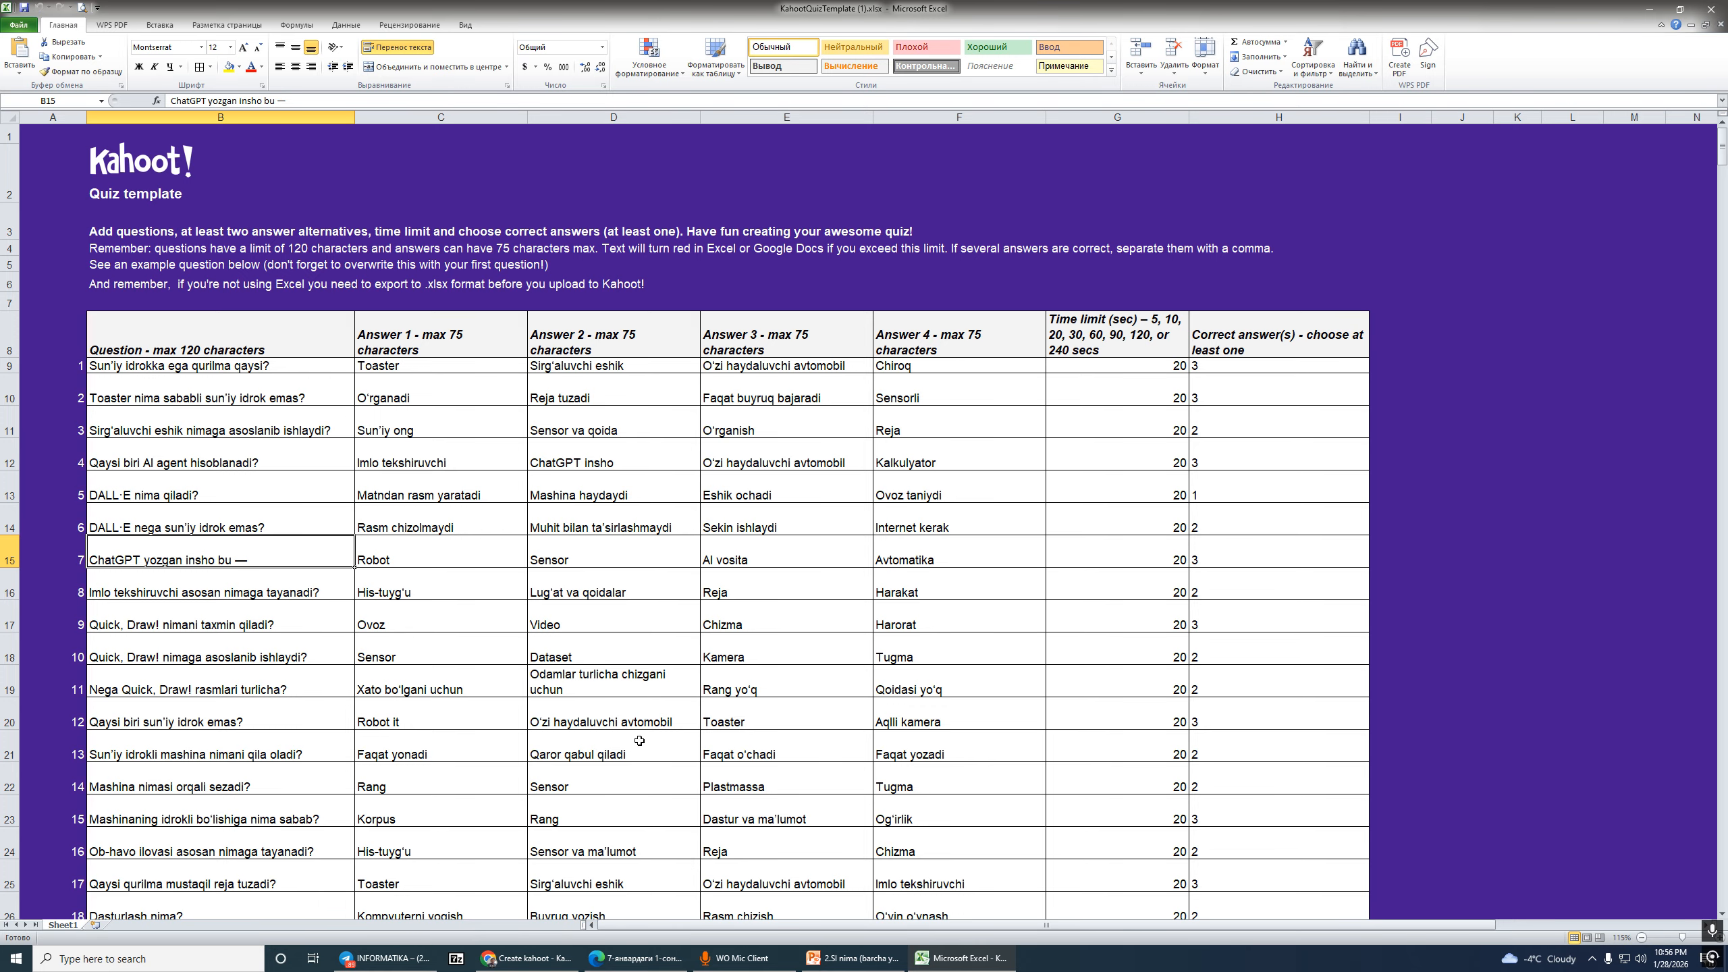
{"action": "left_click", "coordinate": [455, 957]}
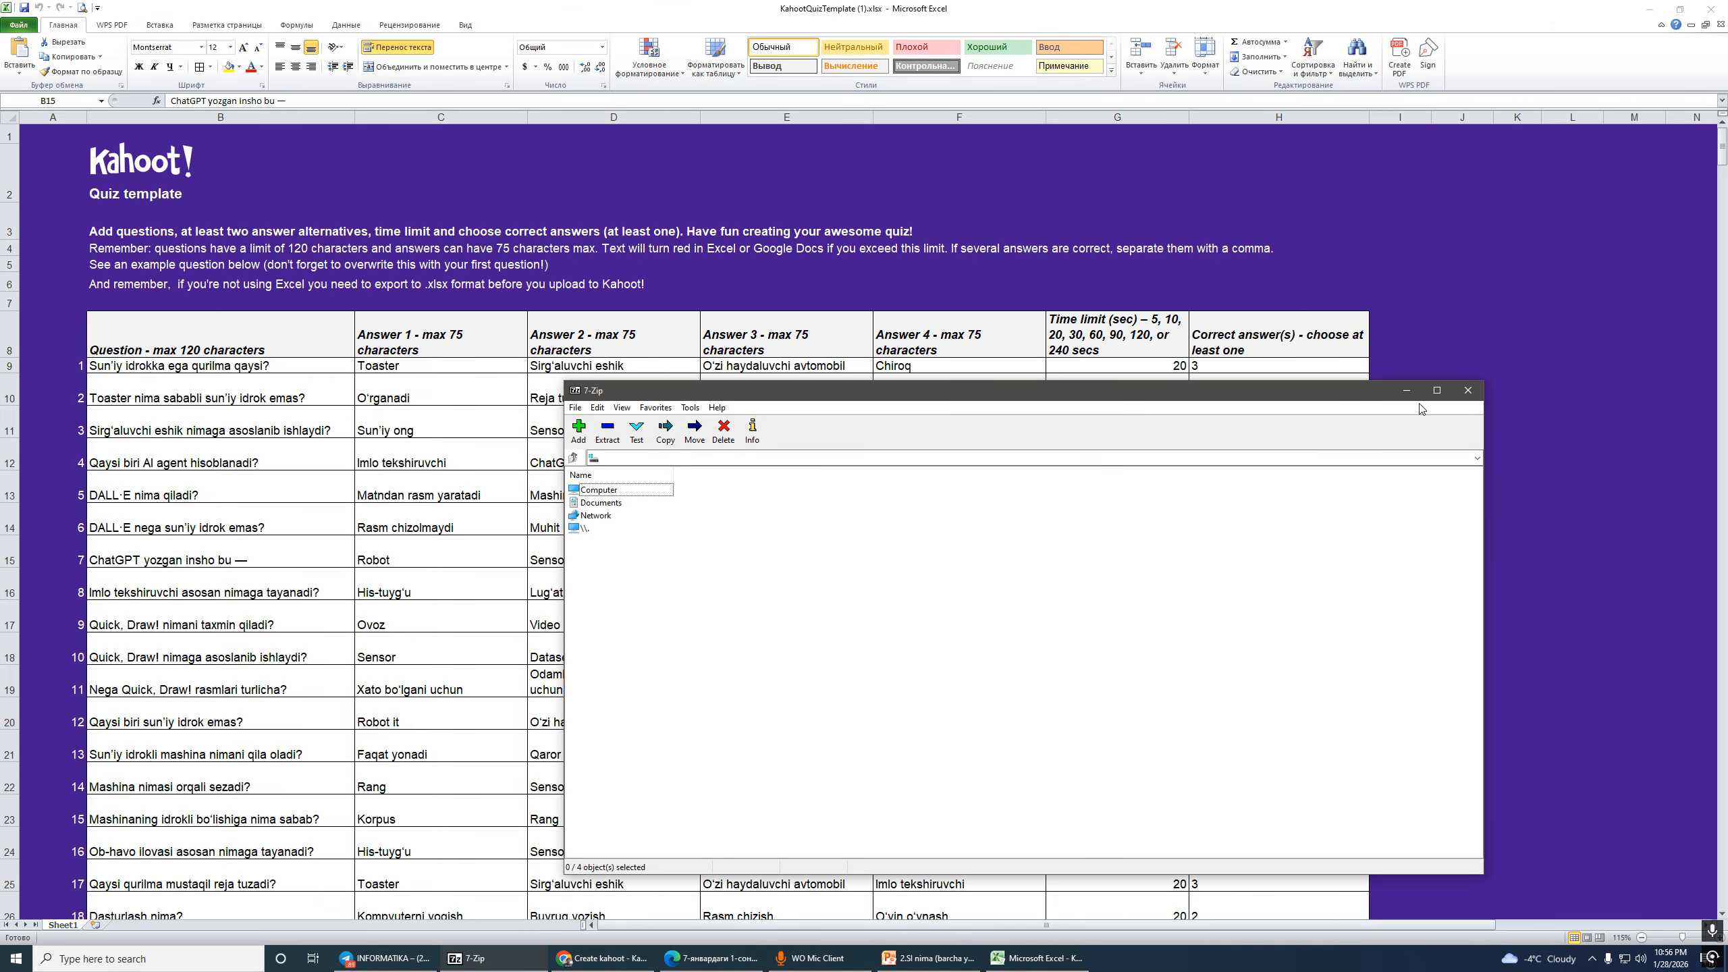
{"action": "left_click", "coordinate": [1468, 390]}
Step: Choose KahootQuizTemplate (1).xlsx from Downloads and upload it in Kahoot's spreadsheet import dialog
{"action": "key", "text": "alt+Tab"}
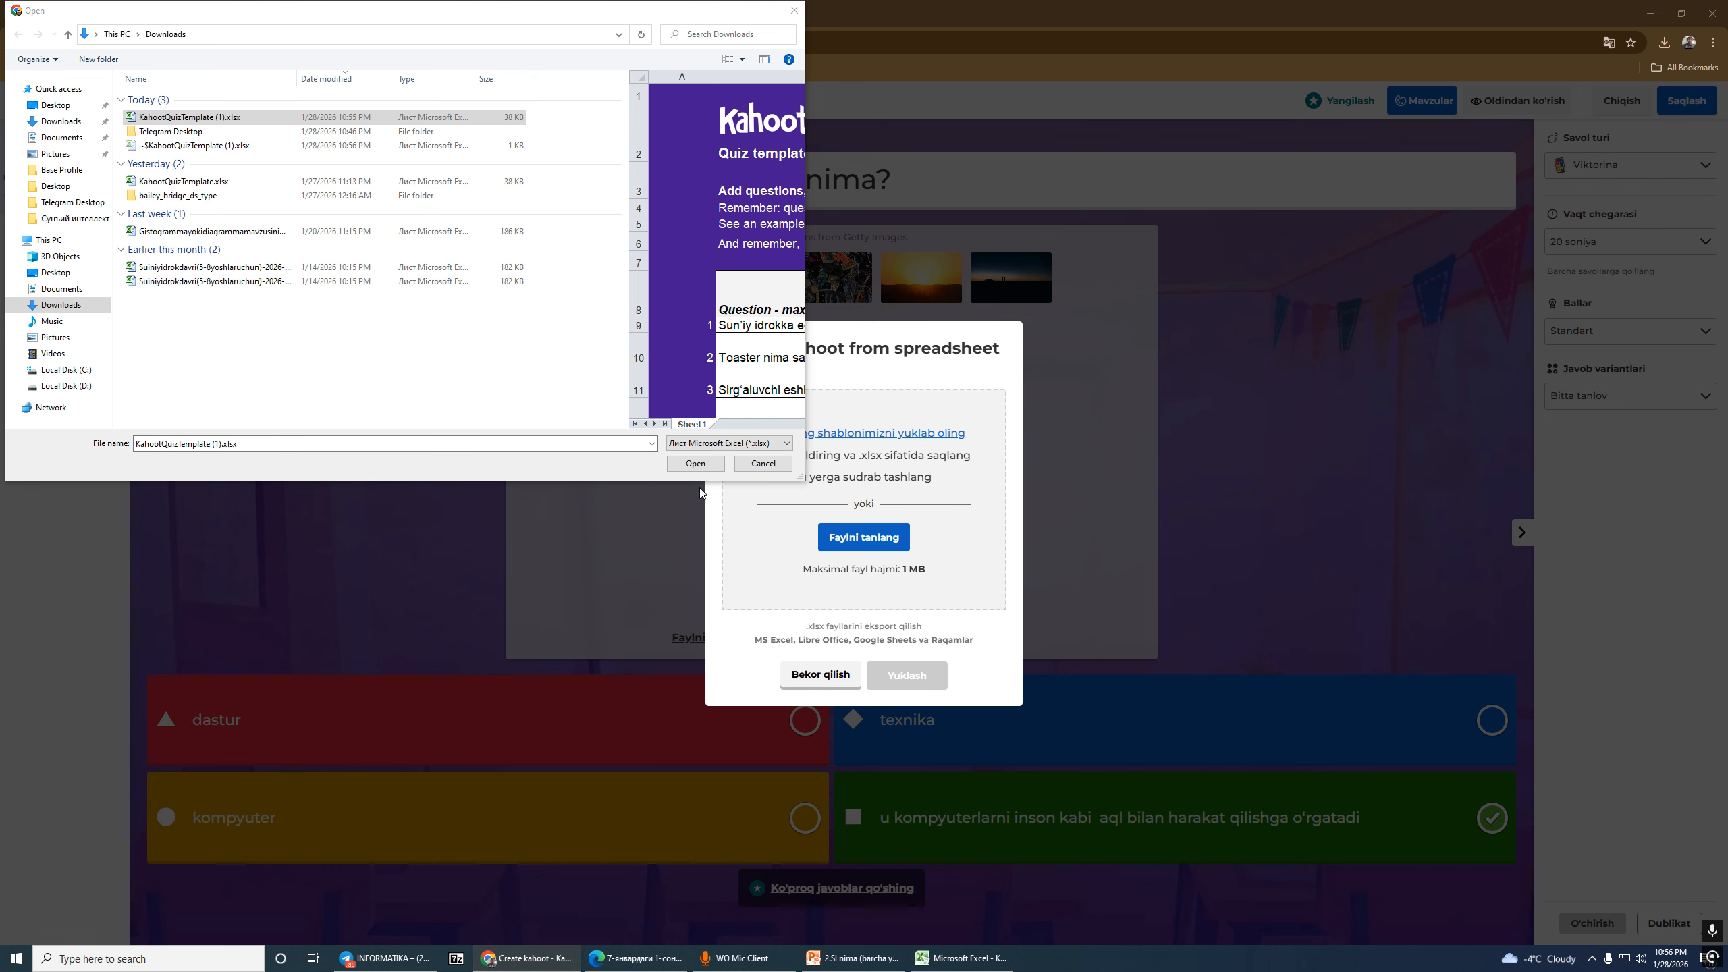
{"action": "left_click", "coordinate": [701, 456]}
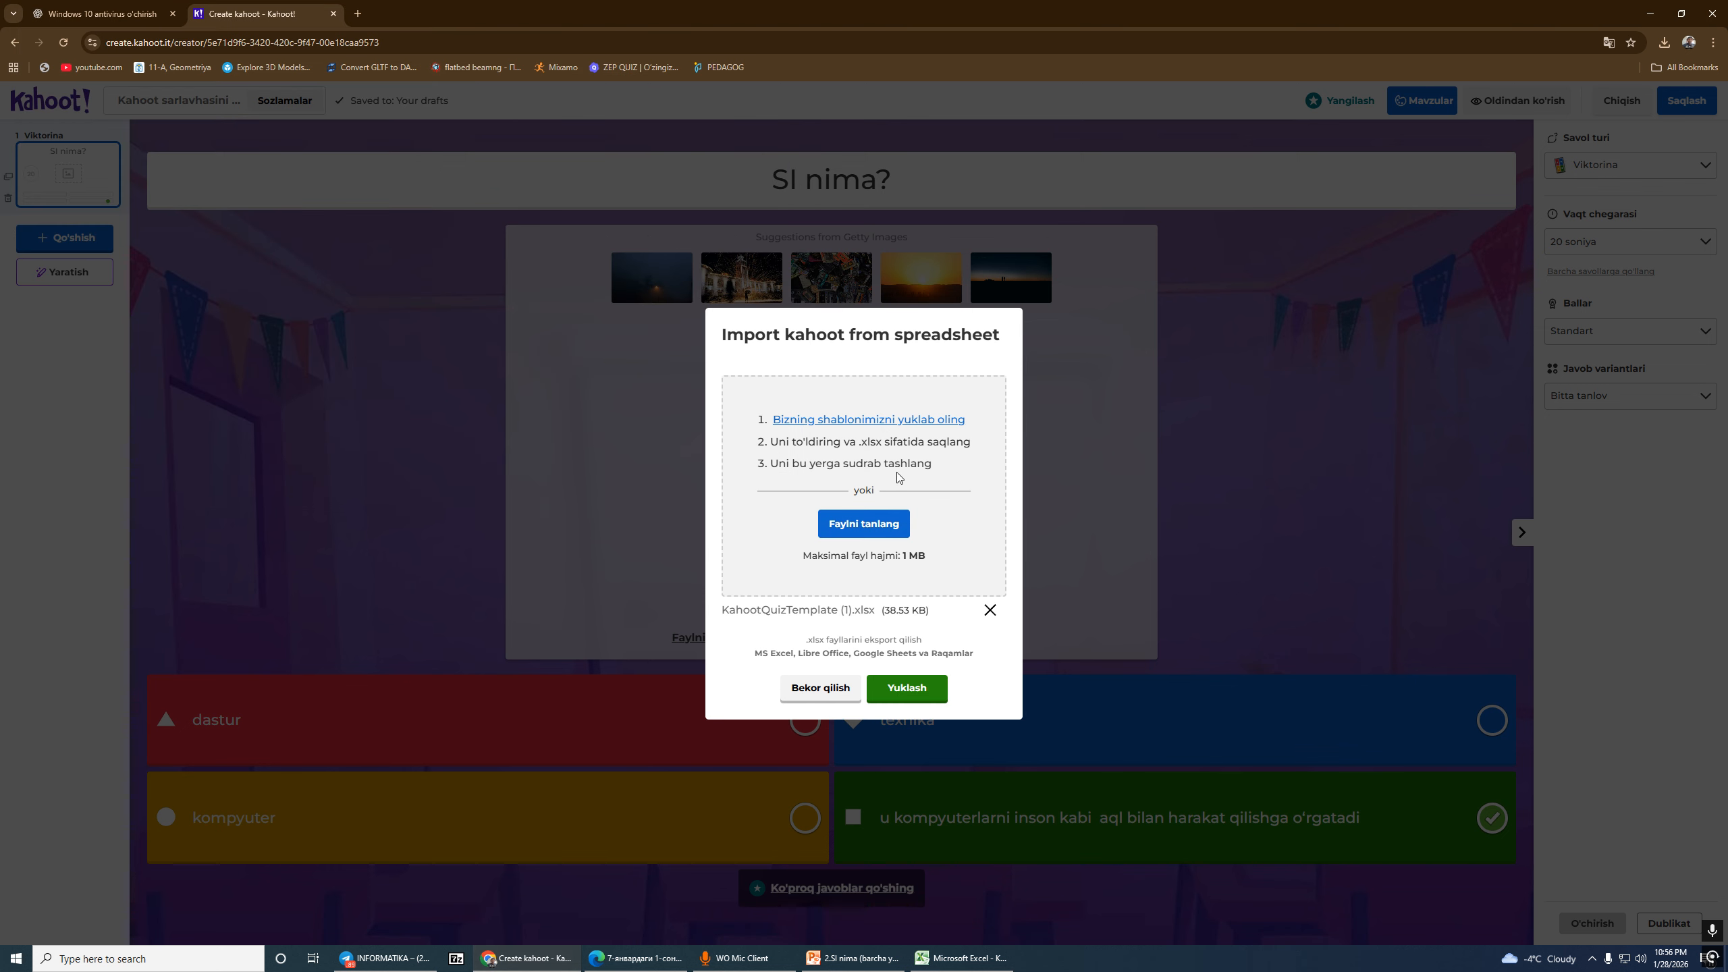
{"action": "left_click", "coordinate": [919, 698]}
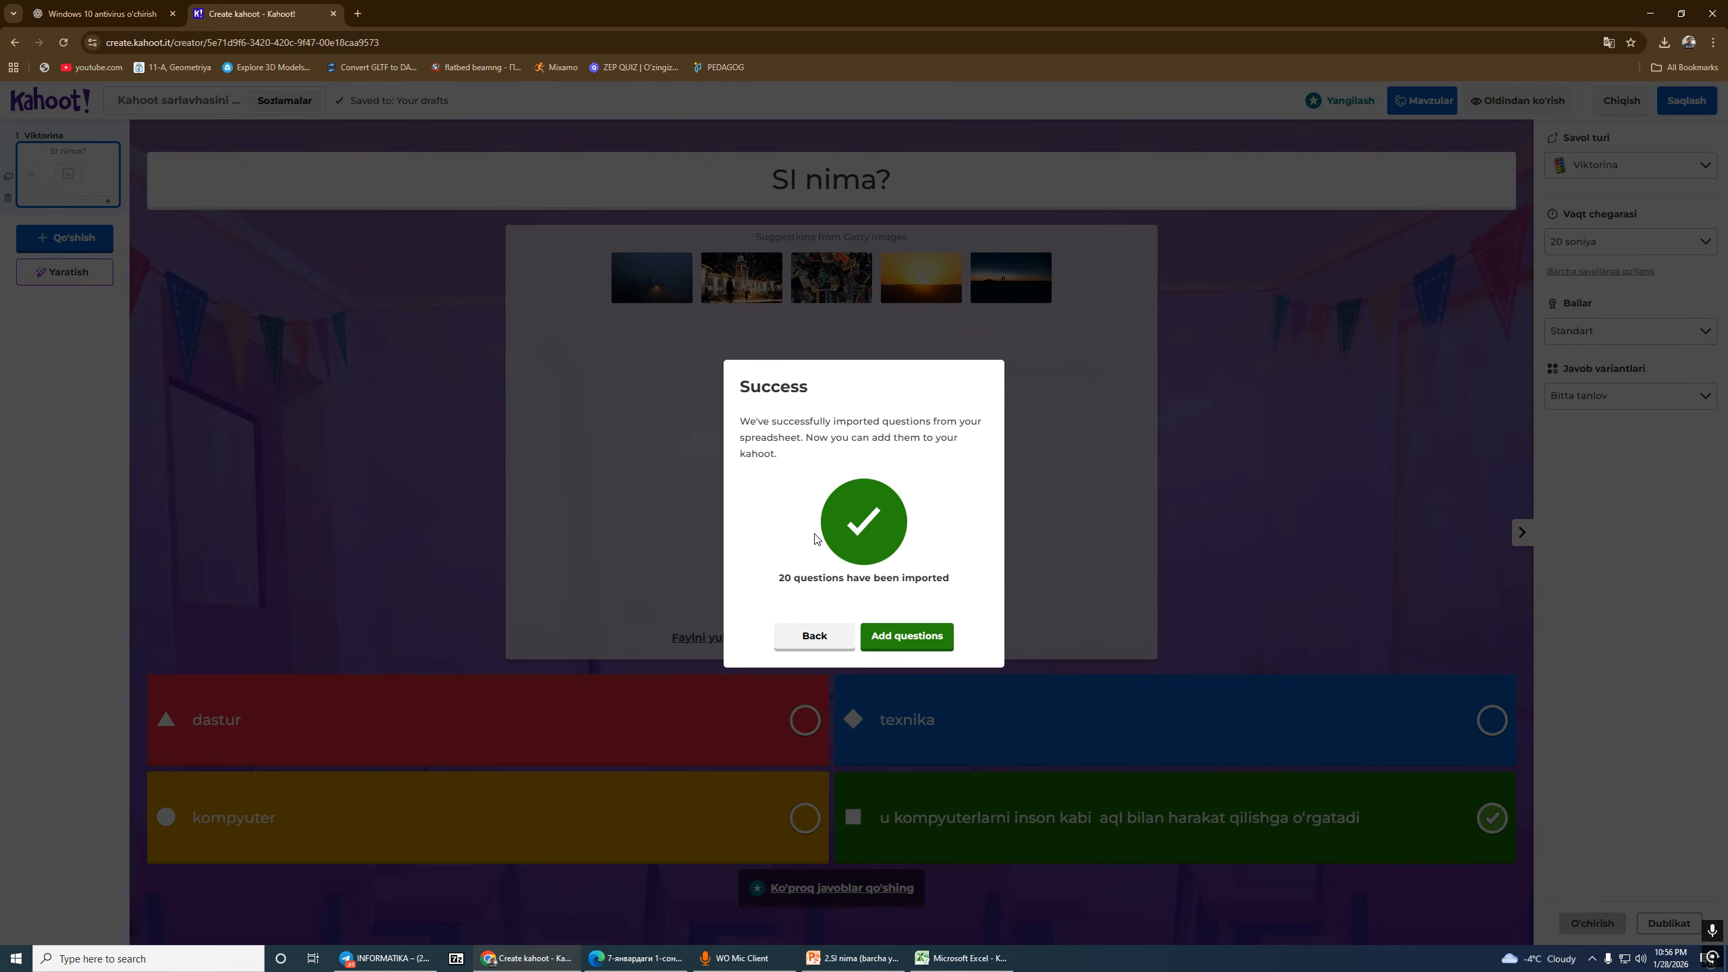
Step: Circle the import confirmation on a screen capture and add the imported questions to the kahoot
{"action": "key", "text": "Print"}
{"action": "mouse_move", "coordinate": [718, 362]}
{"action": "left_mouse_down"}
{"action": "mouse_move", "coordinate": [1061, 726]}
{"action": "mouse_move", "coordinate": [1079, 723]}
{"action": "left_mouse_up"}
{"action": "mouse_move", "coordinate": [803, 568]}
{"action": "left_mouse_down"}
{"action": "mouse_move", "coordinate": [762, 597]}
{"action": "mouse_move", "coordinate": [864, 564]}
{"action": "left_mouse_up"}
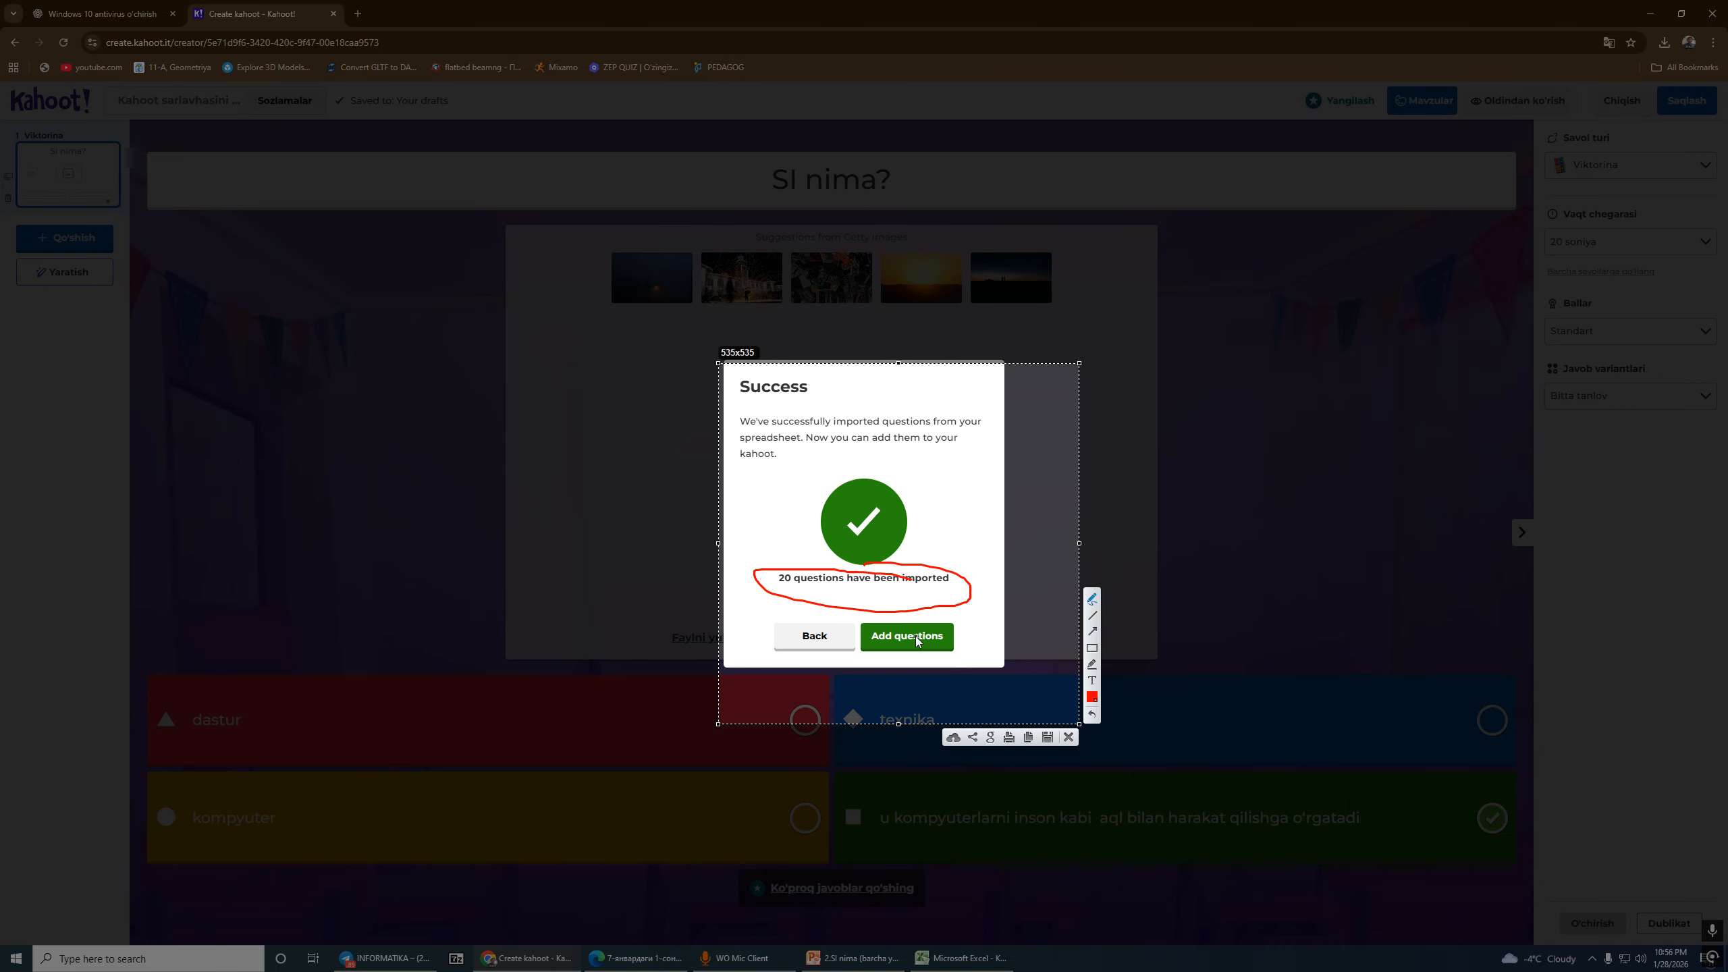
{"action": "key", "text": "ctrl+c"}
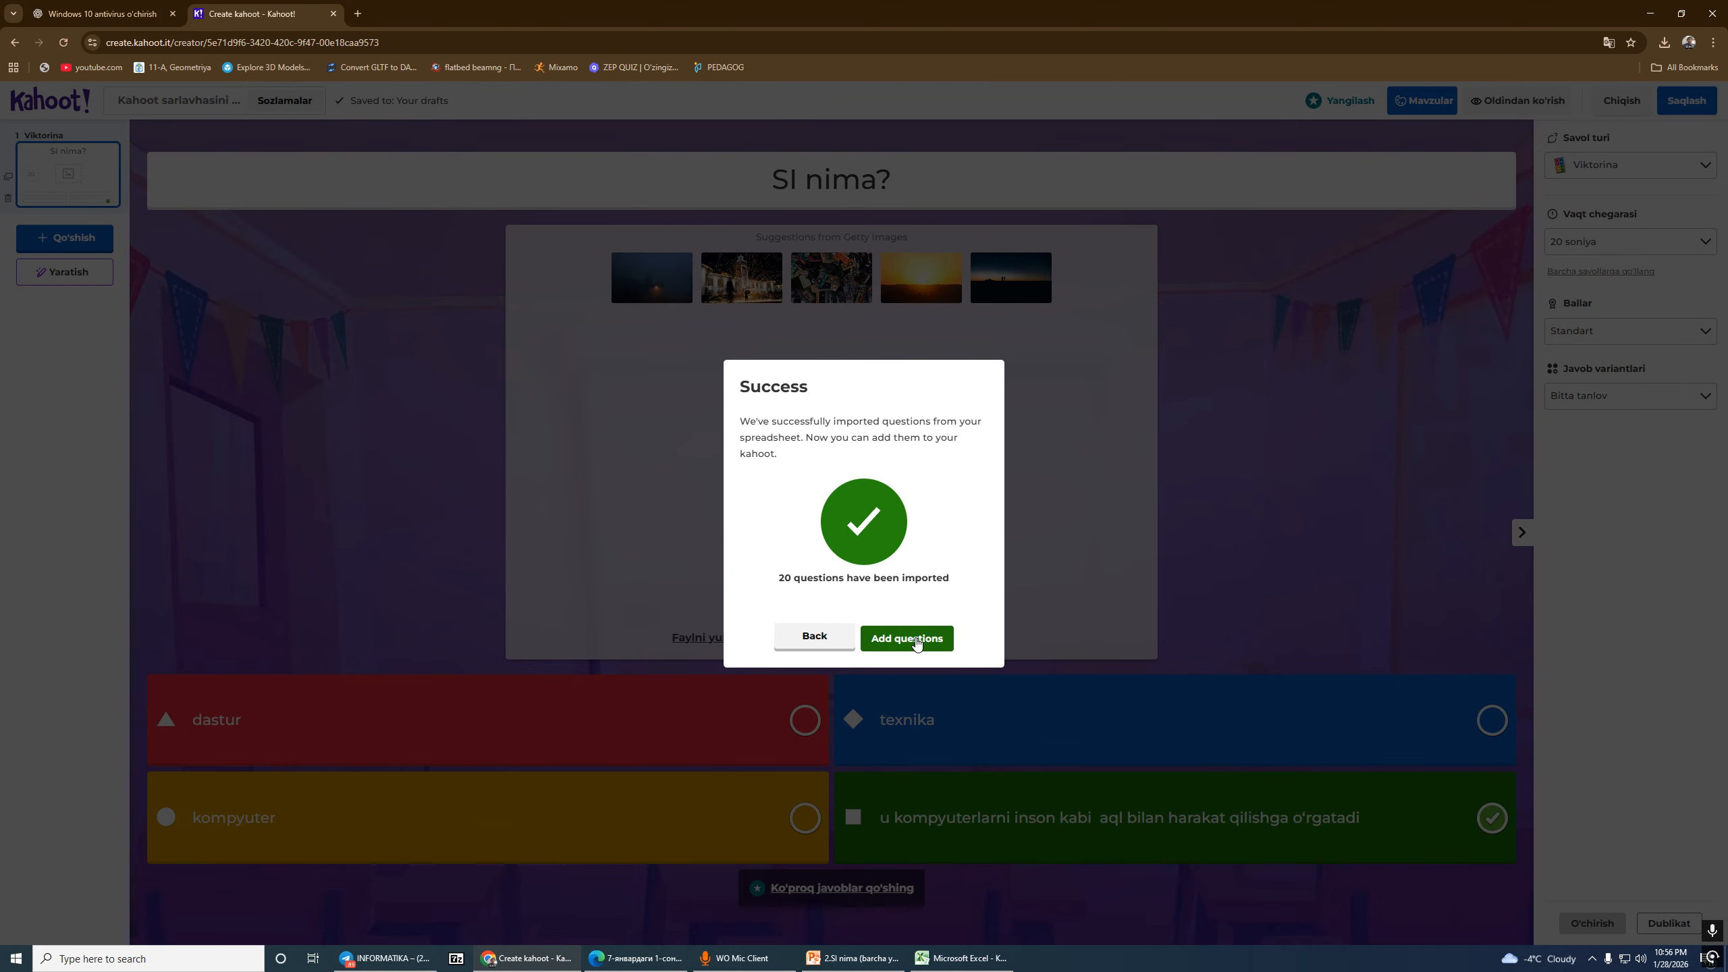
{"action": "left_click", "coordinate": [917, 637]}
Step: Review the imported questions 10 to 16 one by one with their answers in the editor
{"action": "scroll", "coordinate": [57, 473], "scroll_direction": "up", "scroll_amount": 5}
{"action": "scroll", "coordinate": [56, 474], "scroll_direction": "up", "scroll_amount": 2}
{"action": "left_click", "coordinate": [54, 248]}
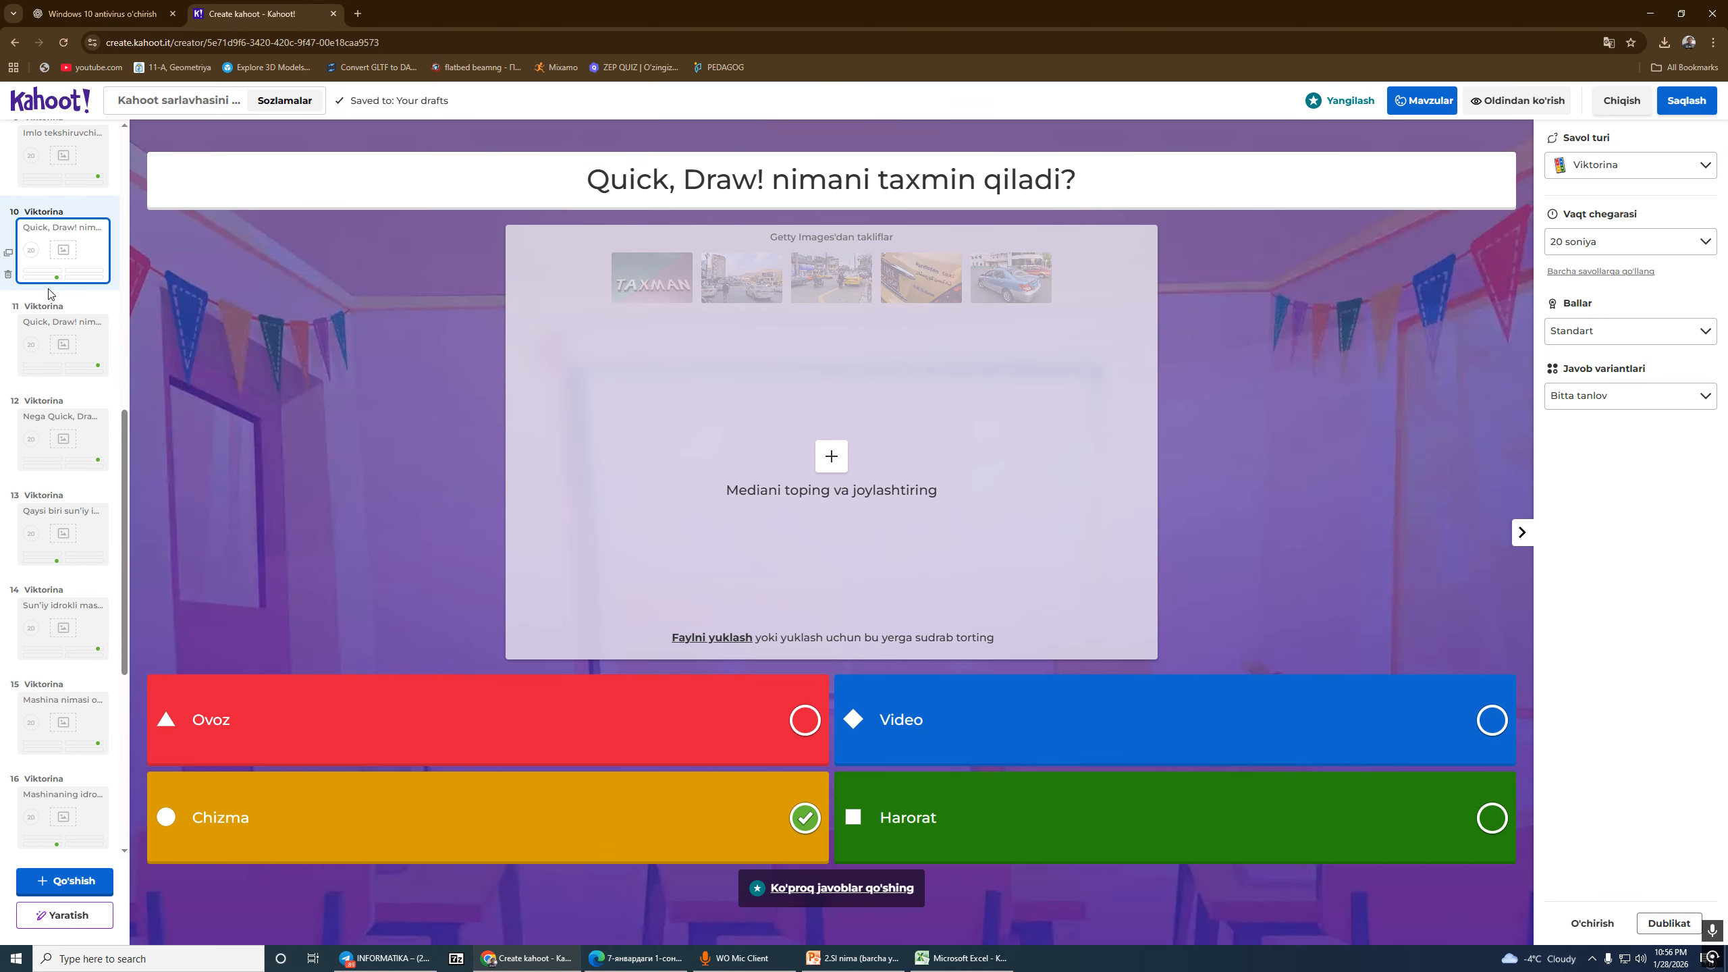
{"action": "left_click", "coordinate": [54, 340]}
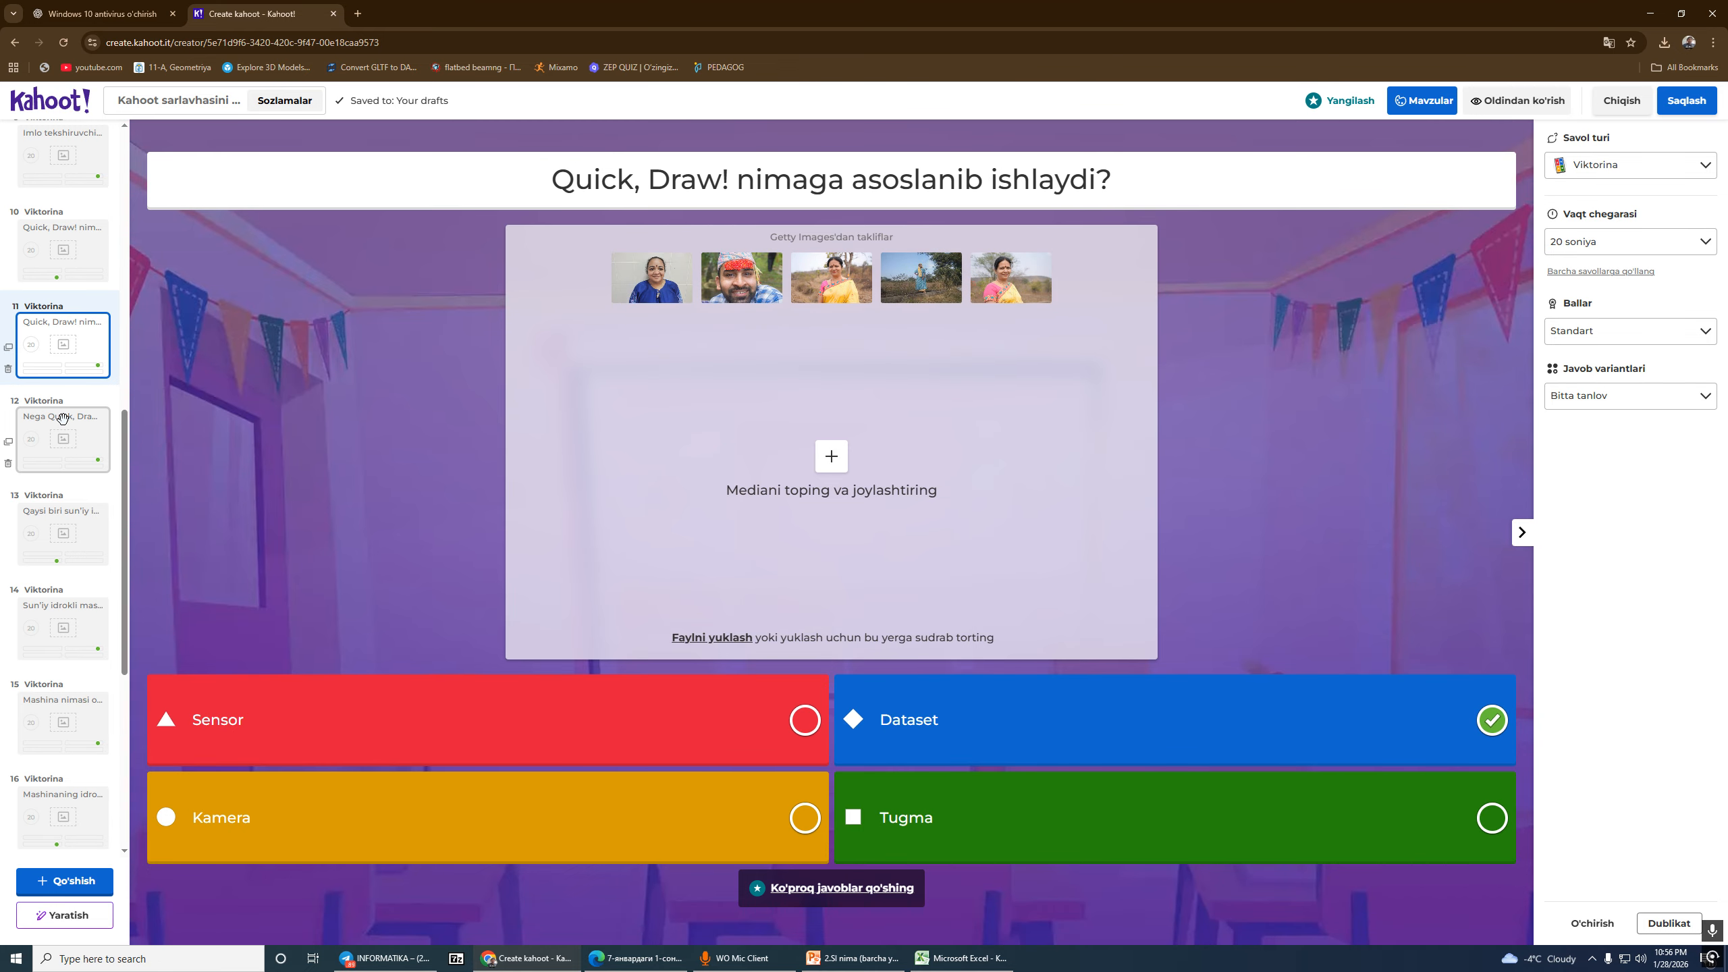
{"action": "left_click", "coordinate": [60, 435]}
{"action": "left_click", "coordinate": [65, 542]}
{"action": "left_click", "coordinate": [76, 630]}
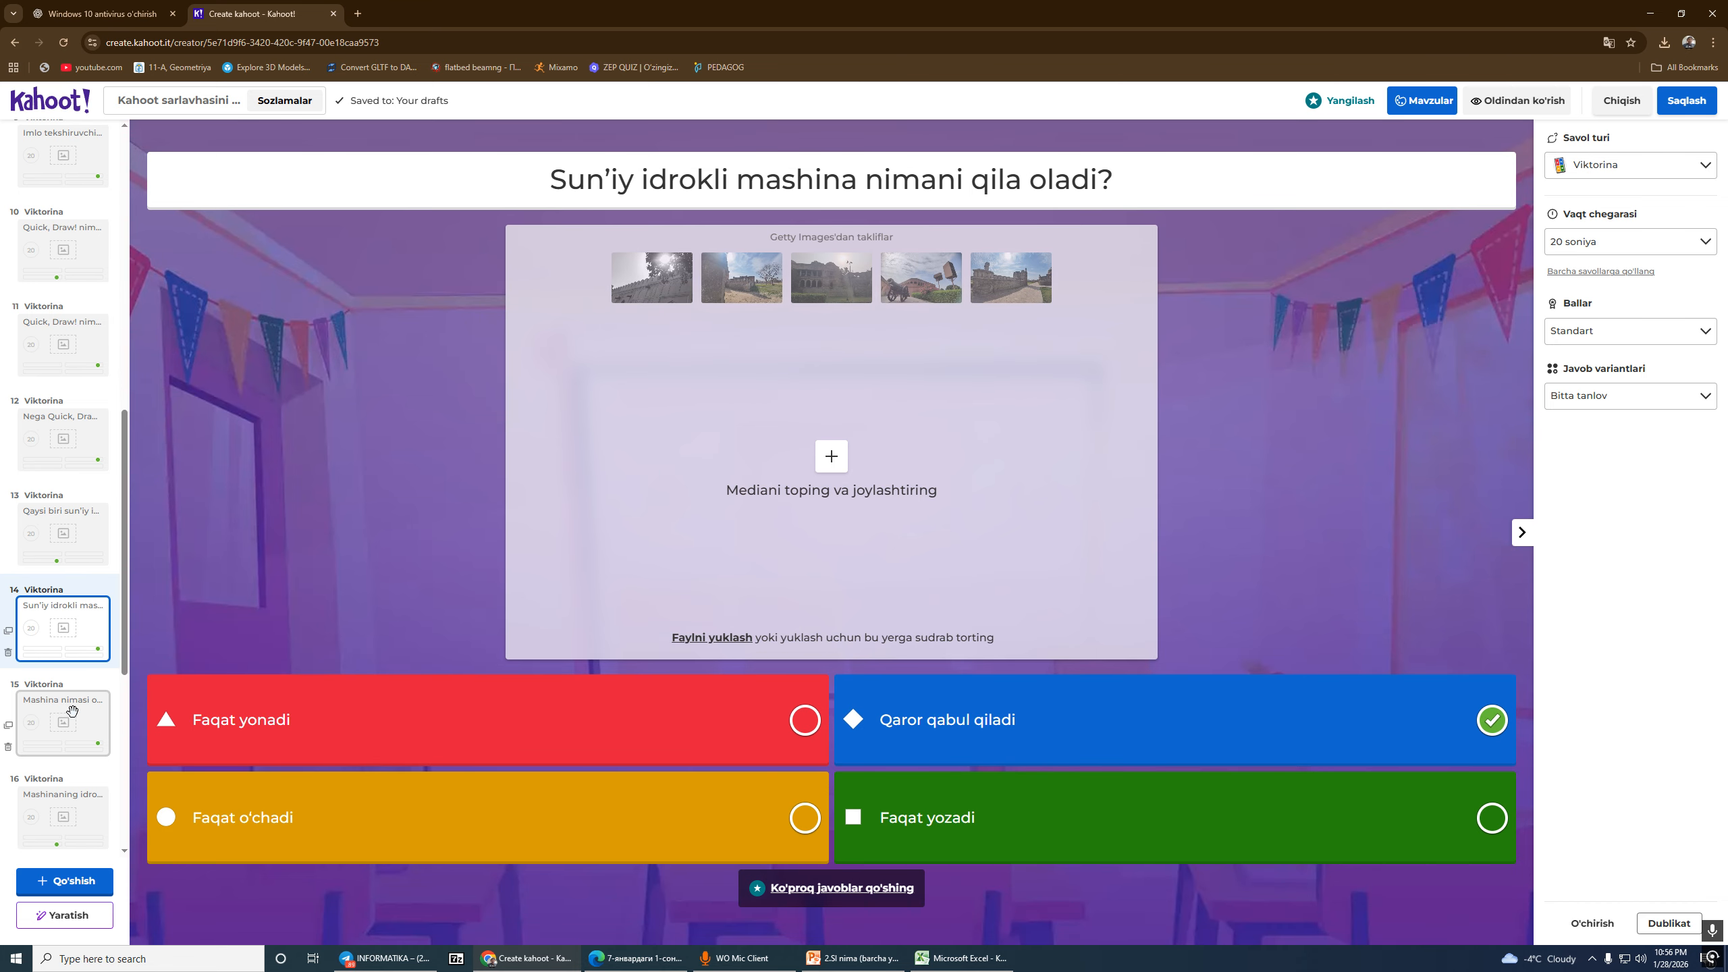
{"action": "left_click", "coordinate": [68, 725]}
{"action": "left_click", "coordinate": [68, 834]}
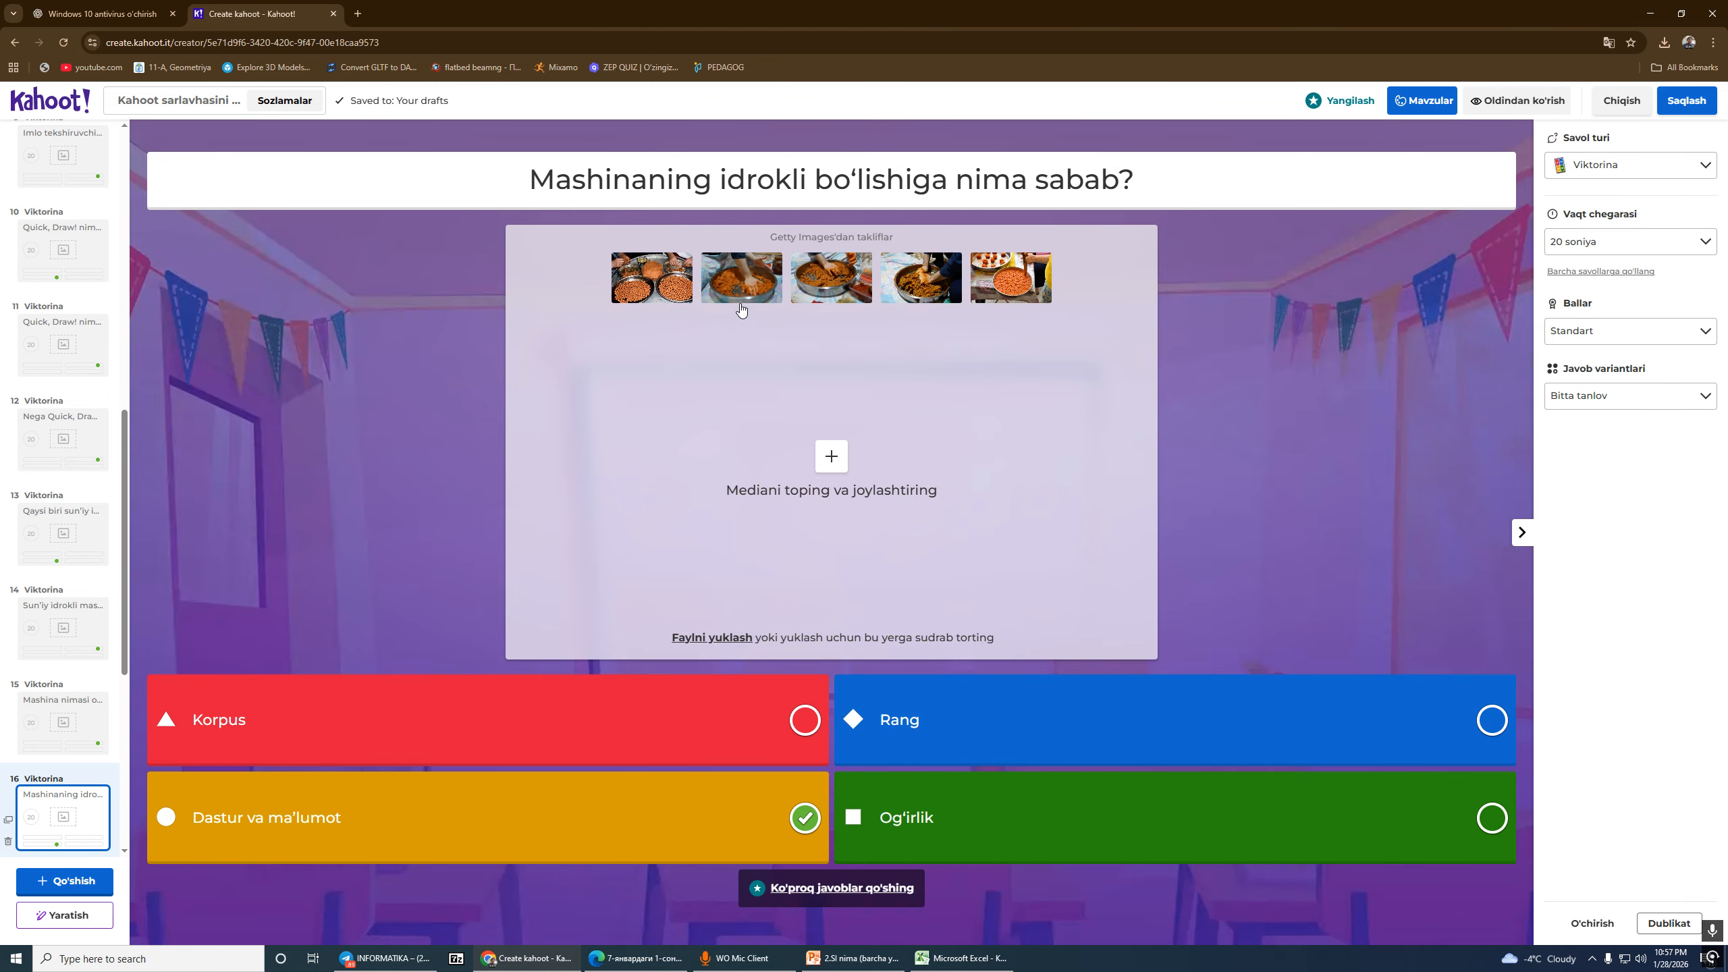
Step: Add the fifth suggested Getty image to question 16 and open question 21
{"action": "left_click", "coordinate": [1025, 277]}
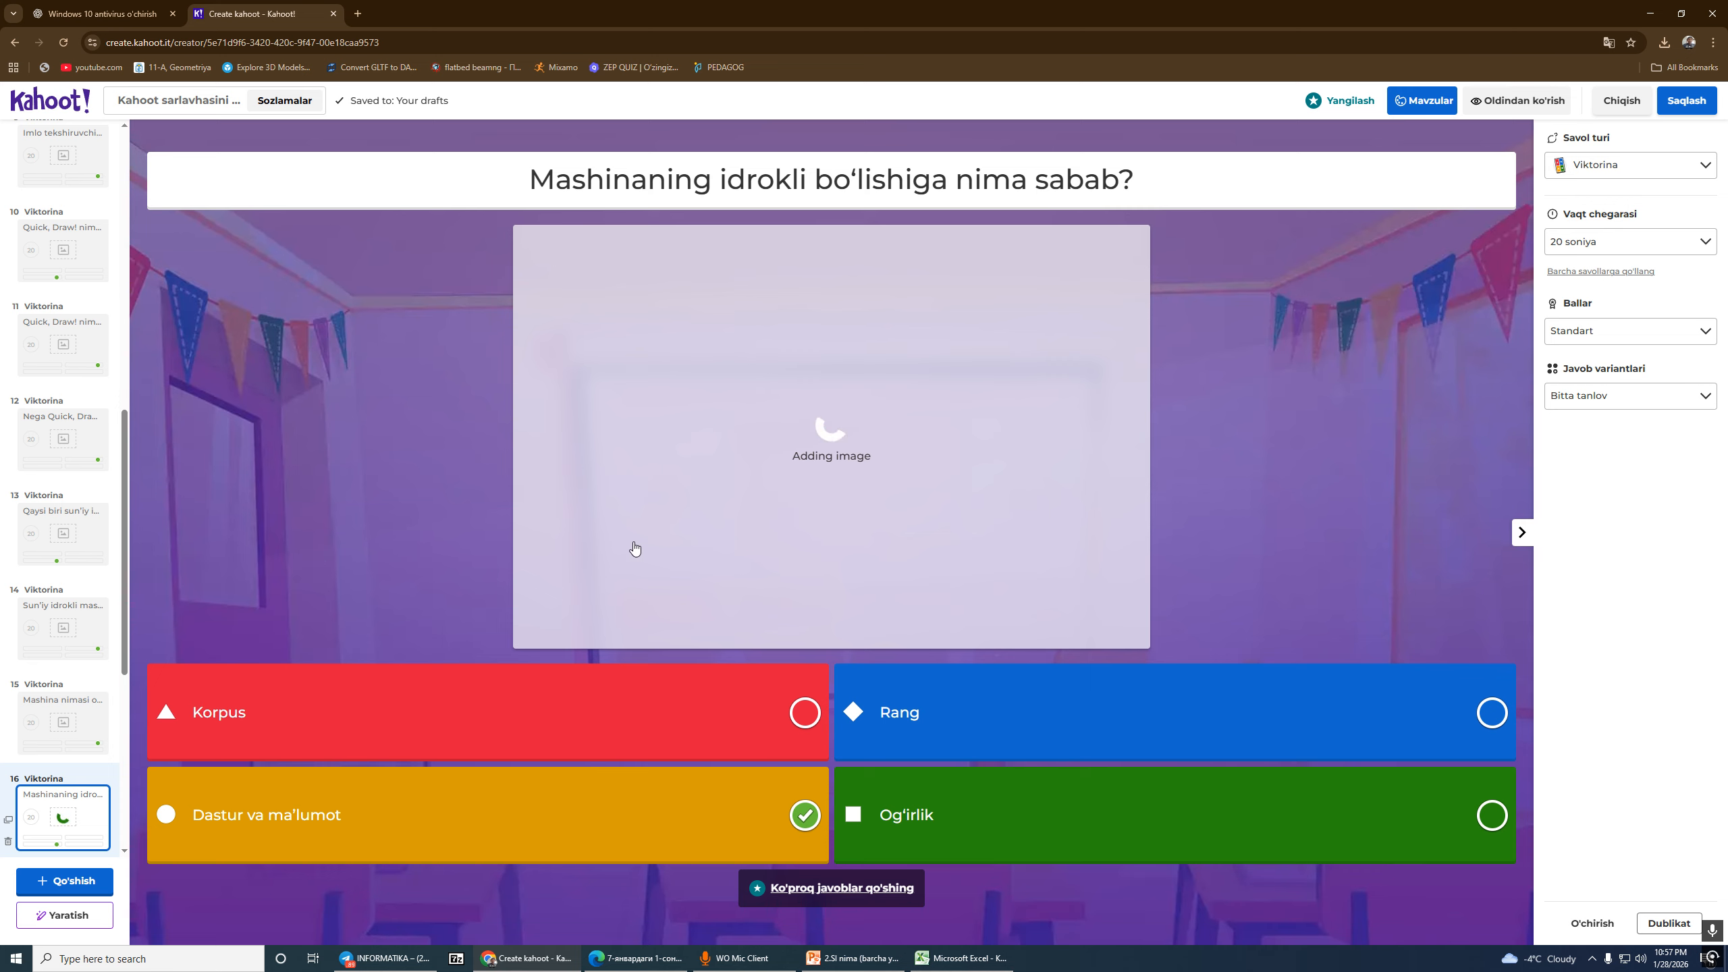
{"action": "scroll", "coordinate": [64, 531], "scroll_direction": "down", "scroll_amount": 5}
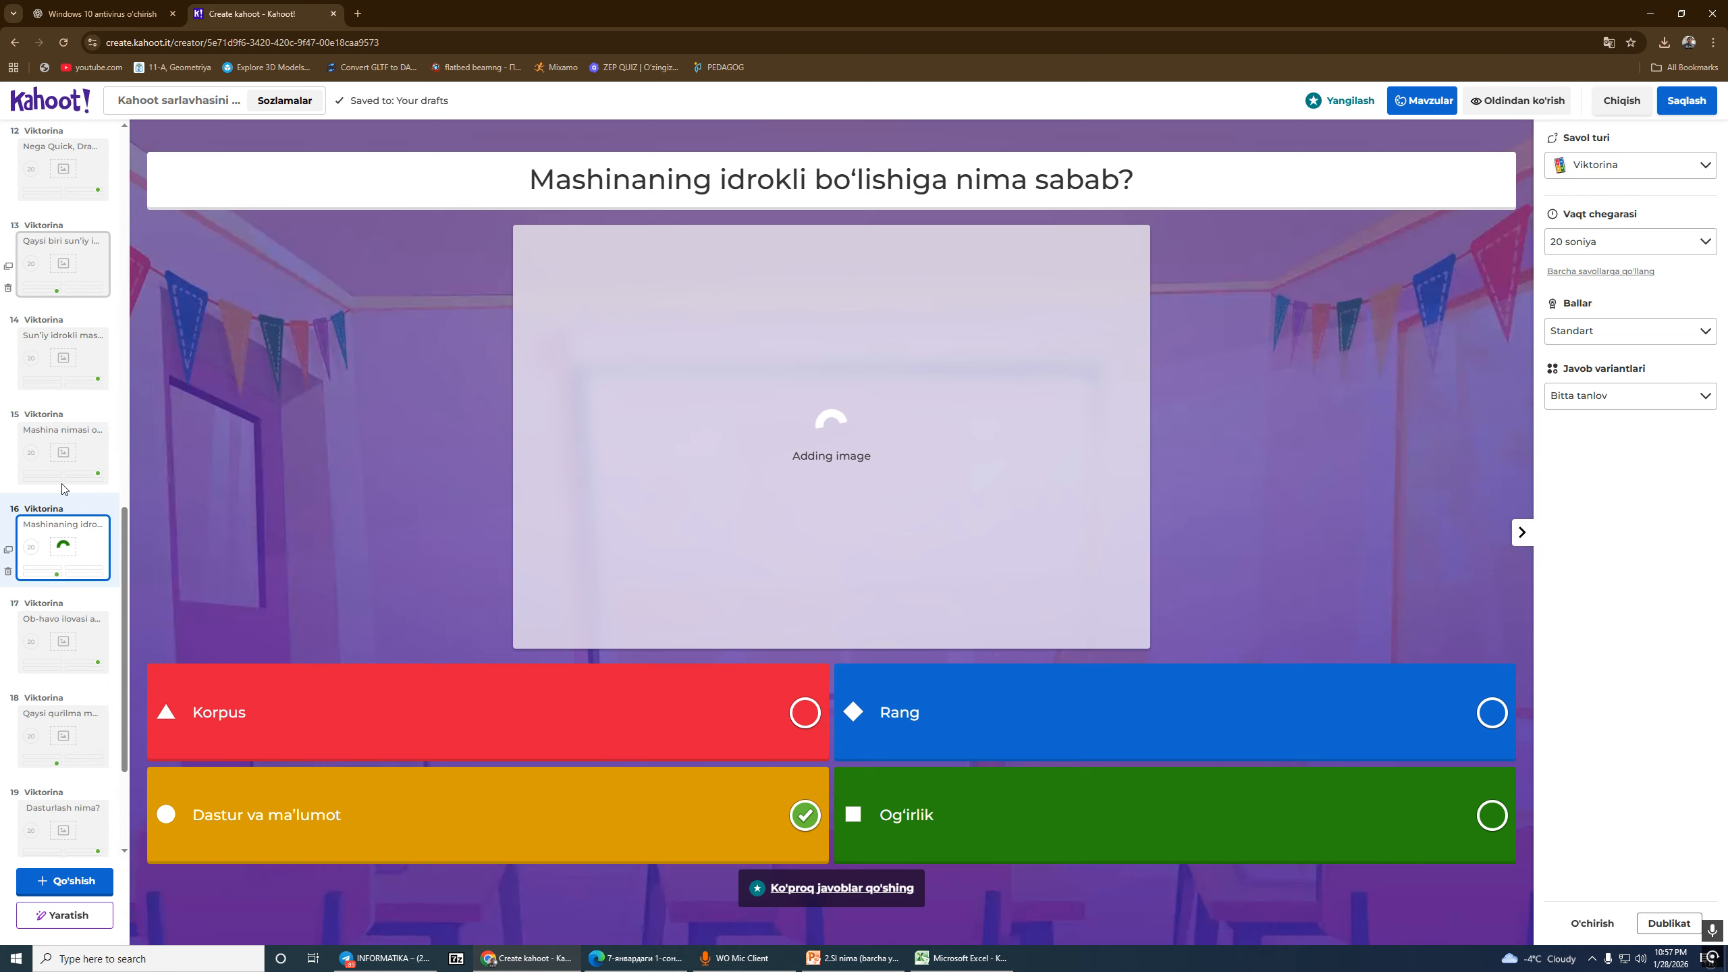
{"action": "left_click", "coordinate": [63, 813]}
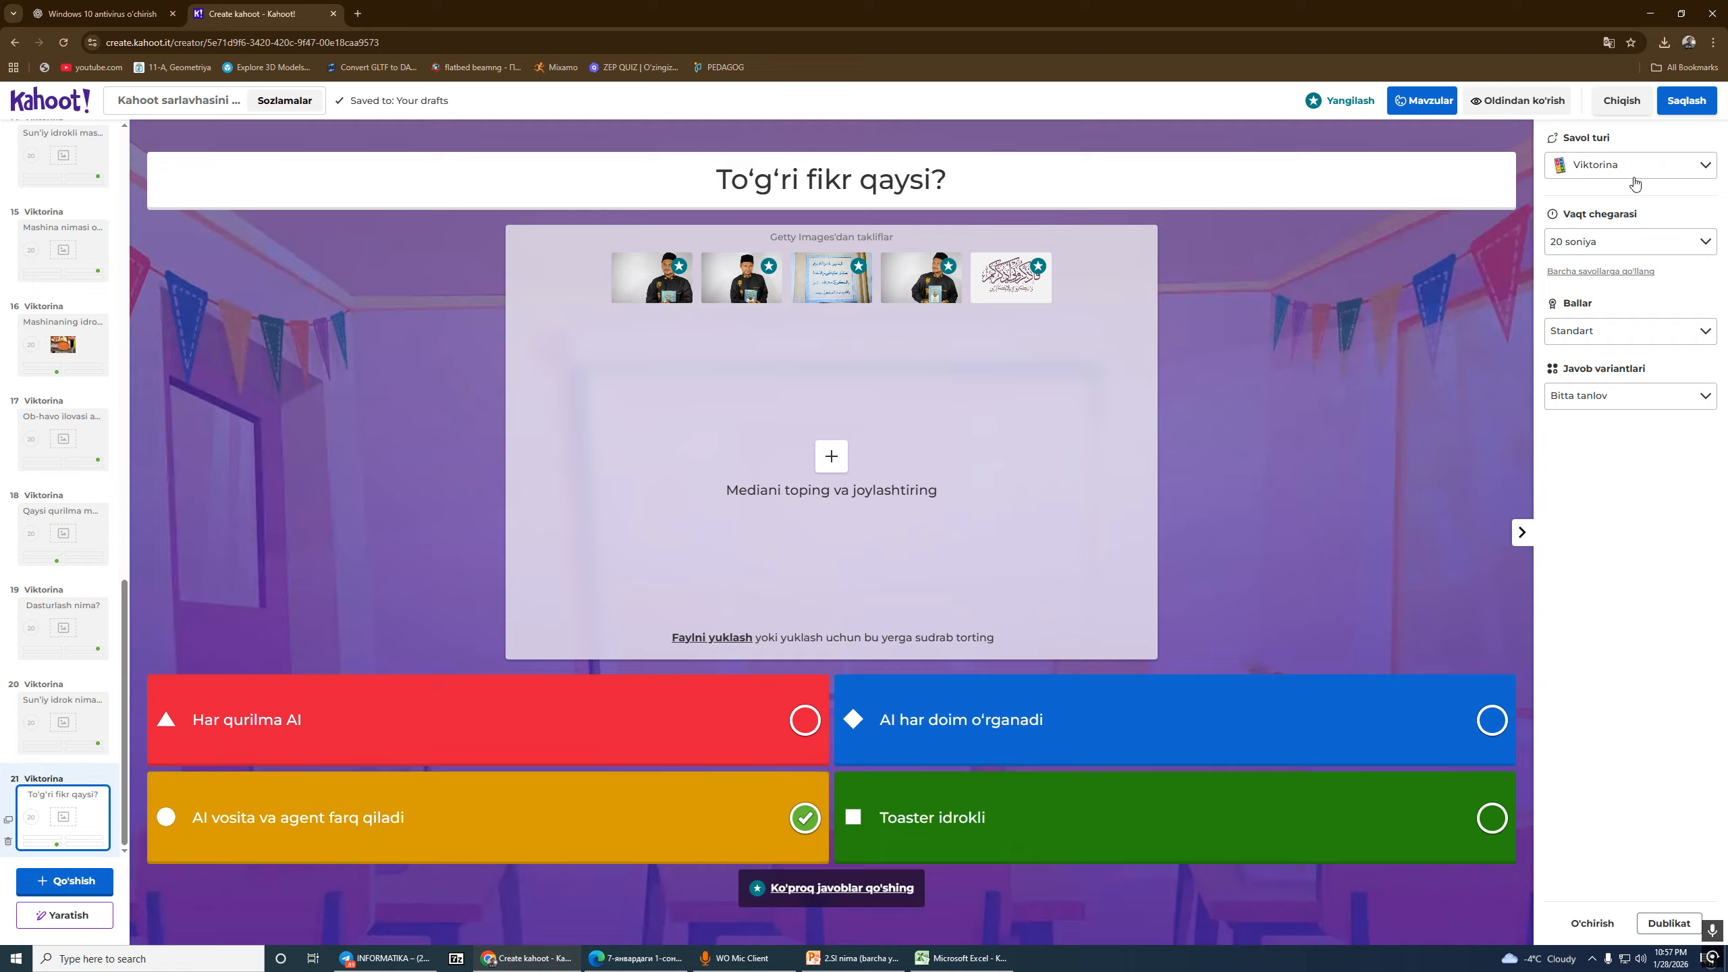
Step: Point out Saqlash on a screen capture and start saving the kahoot
{"action": "key", "text": "Print"}
{"action": "left_click_drag", "start_coordinate": [1580, 42], "coordinate": [1724, 265]}
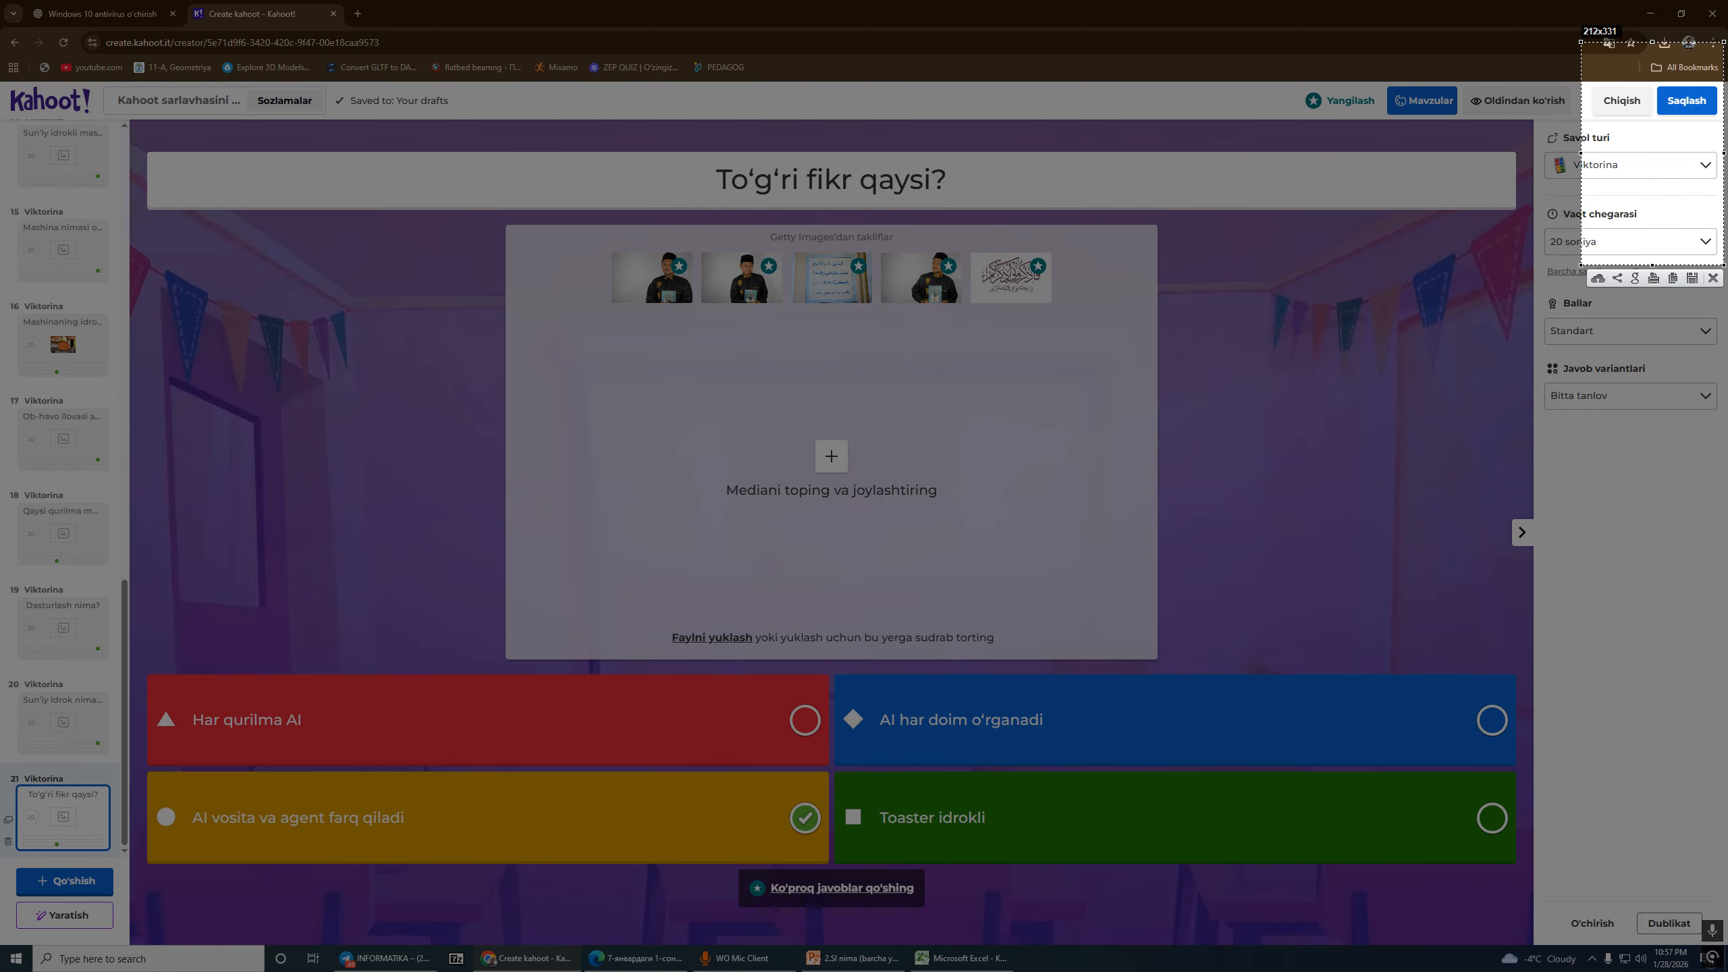
{"action": "mouse_move", "coordinate": [1658, 66]}
{"action": "left_mouse_down"}
{"action": "mouse_move", "coordinate": [1701, 137]}
{"action": "mouse_move", "coordinate": [1709, 95]}
{"action": "left_mouse_up"}
{"action": "key", "text": "ctrl+c"}
{"action": "left_click", "coordinate": [1687, 102]}
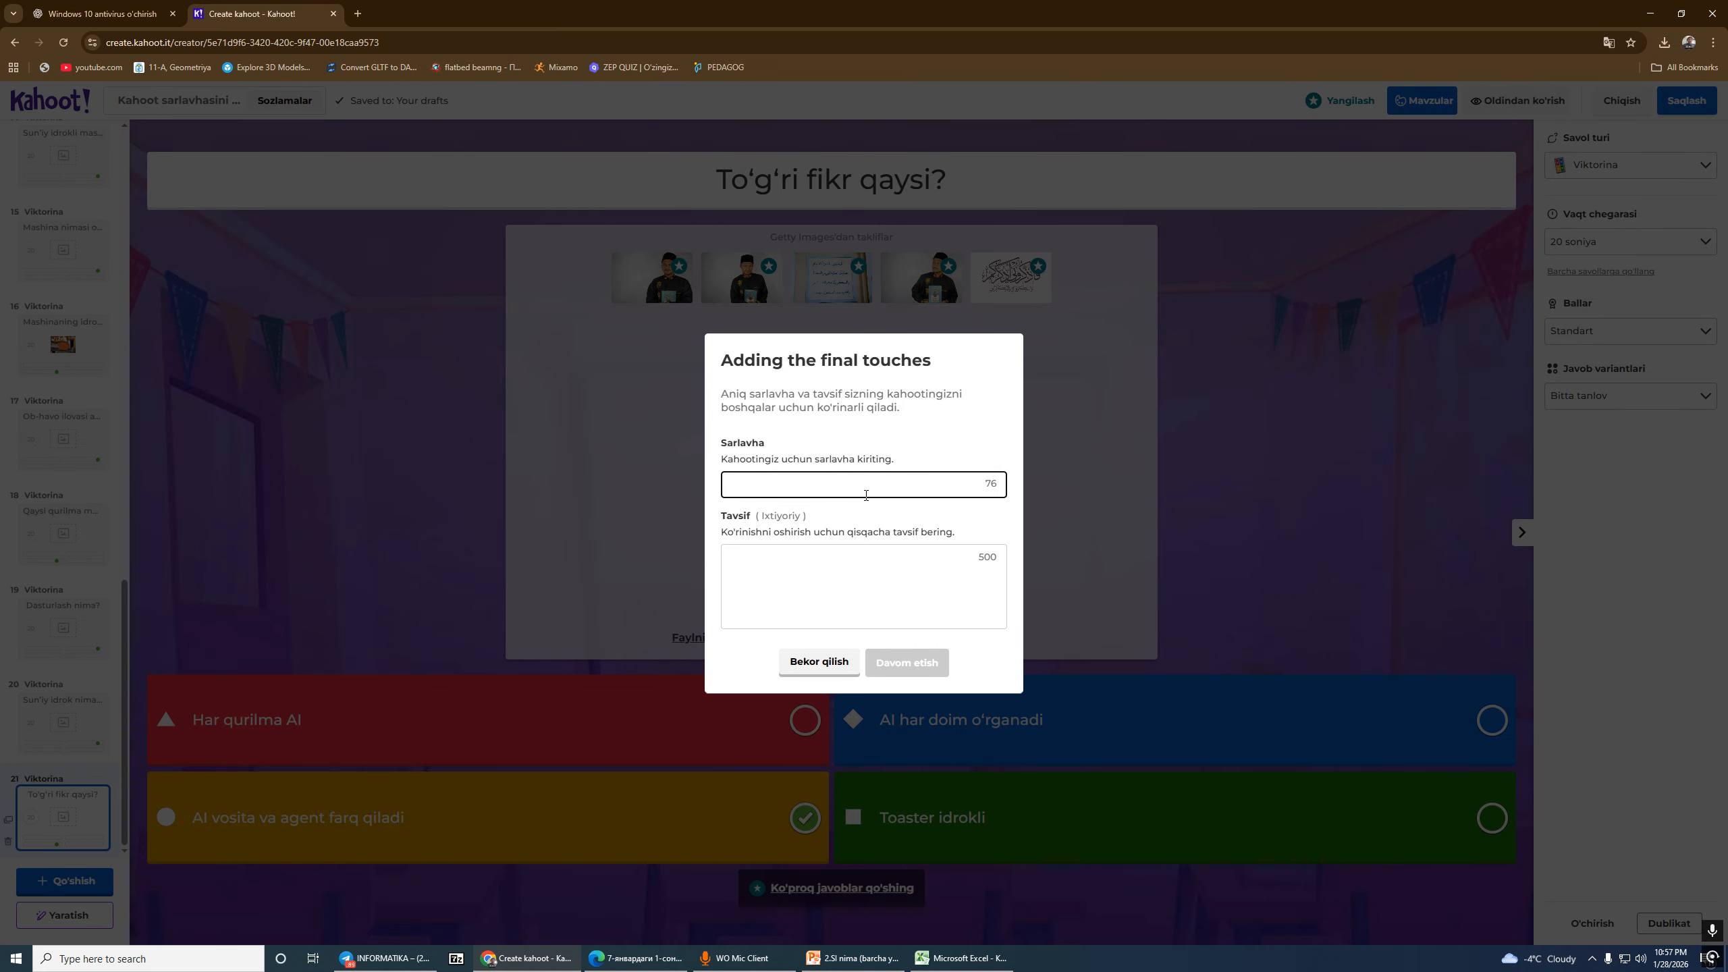
Step: Title the kahoot "sunintelect savollari", paste the copied text as its description and continue saving
{"action": "type", "text": "t"}
{"action": "key", "text": "BackSpace"}
{"action": "type", "text": "s"}
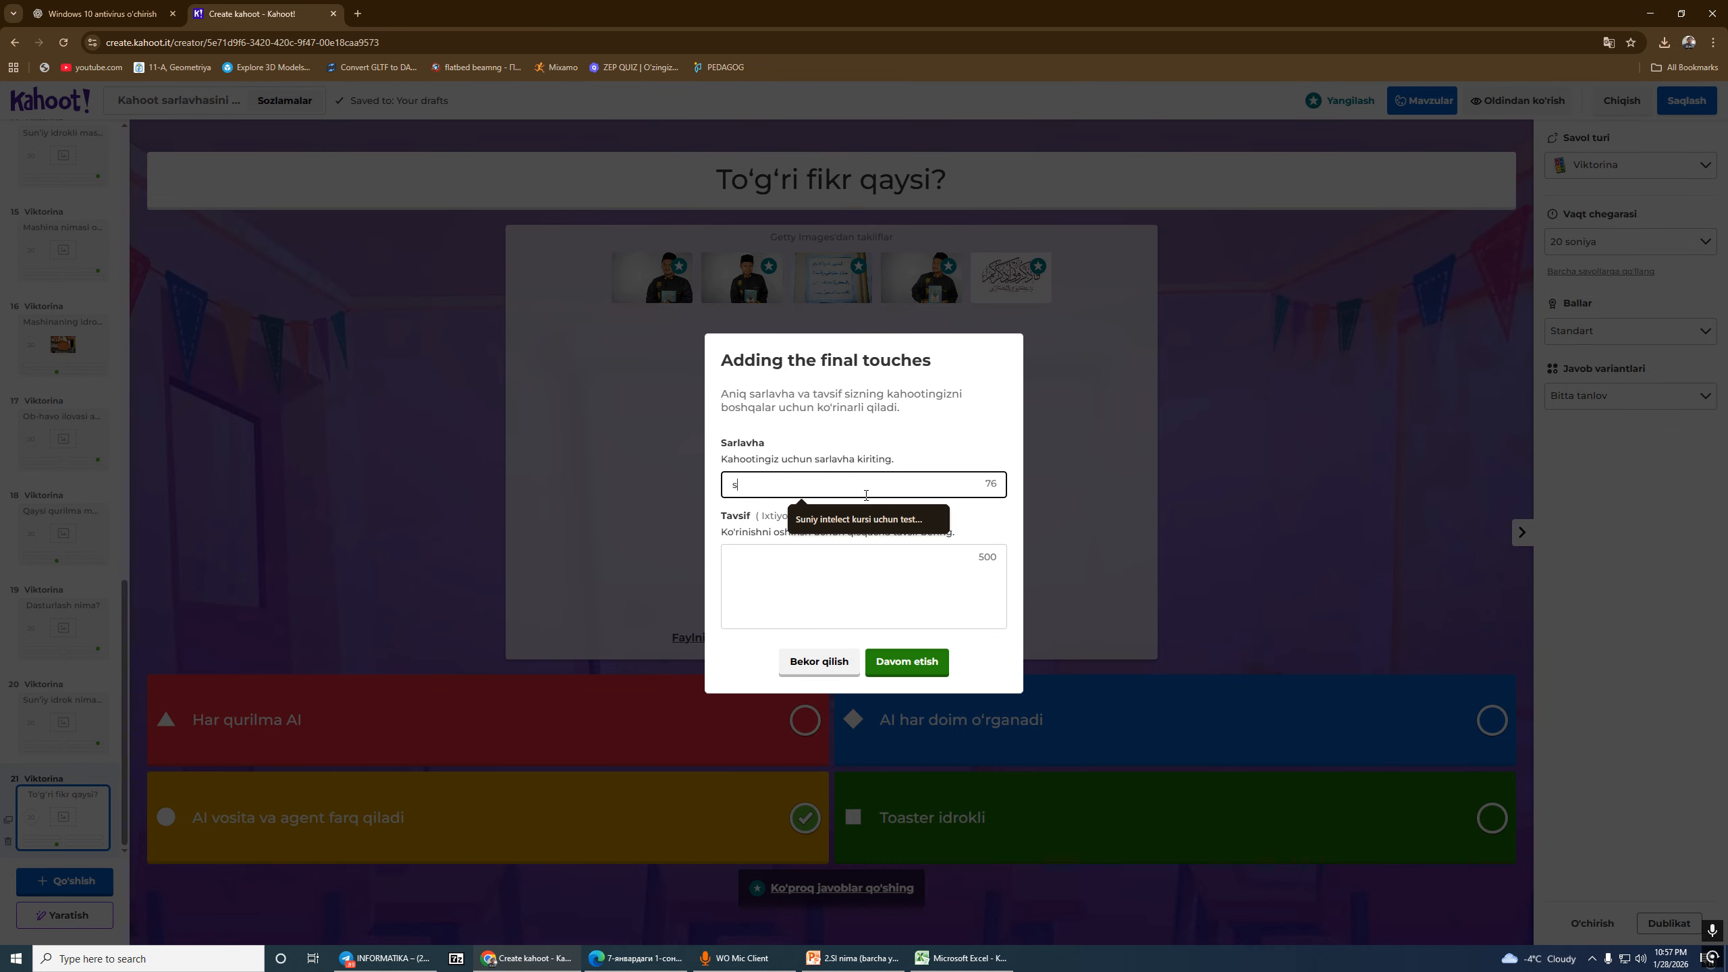
{"action": "type", "text": "unintelect savollari"}
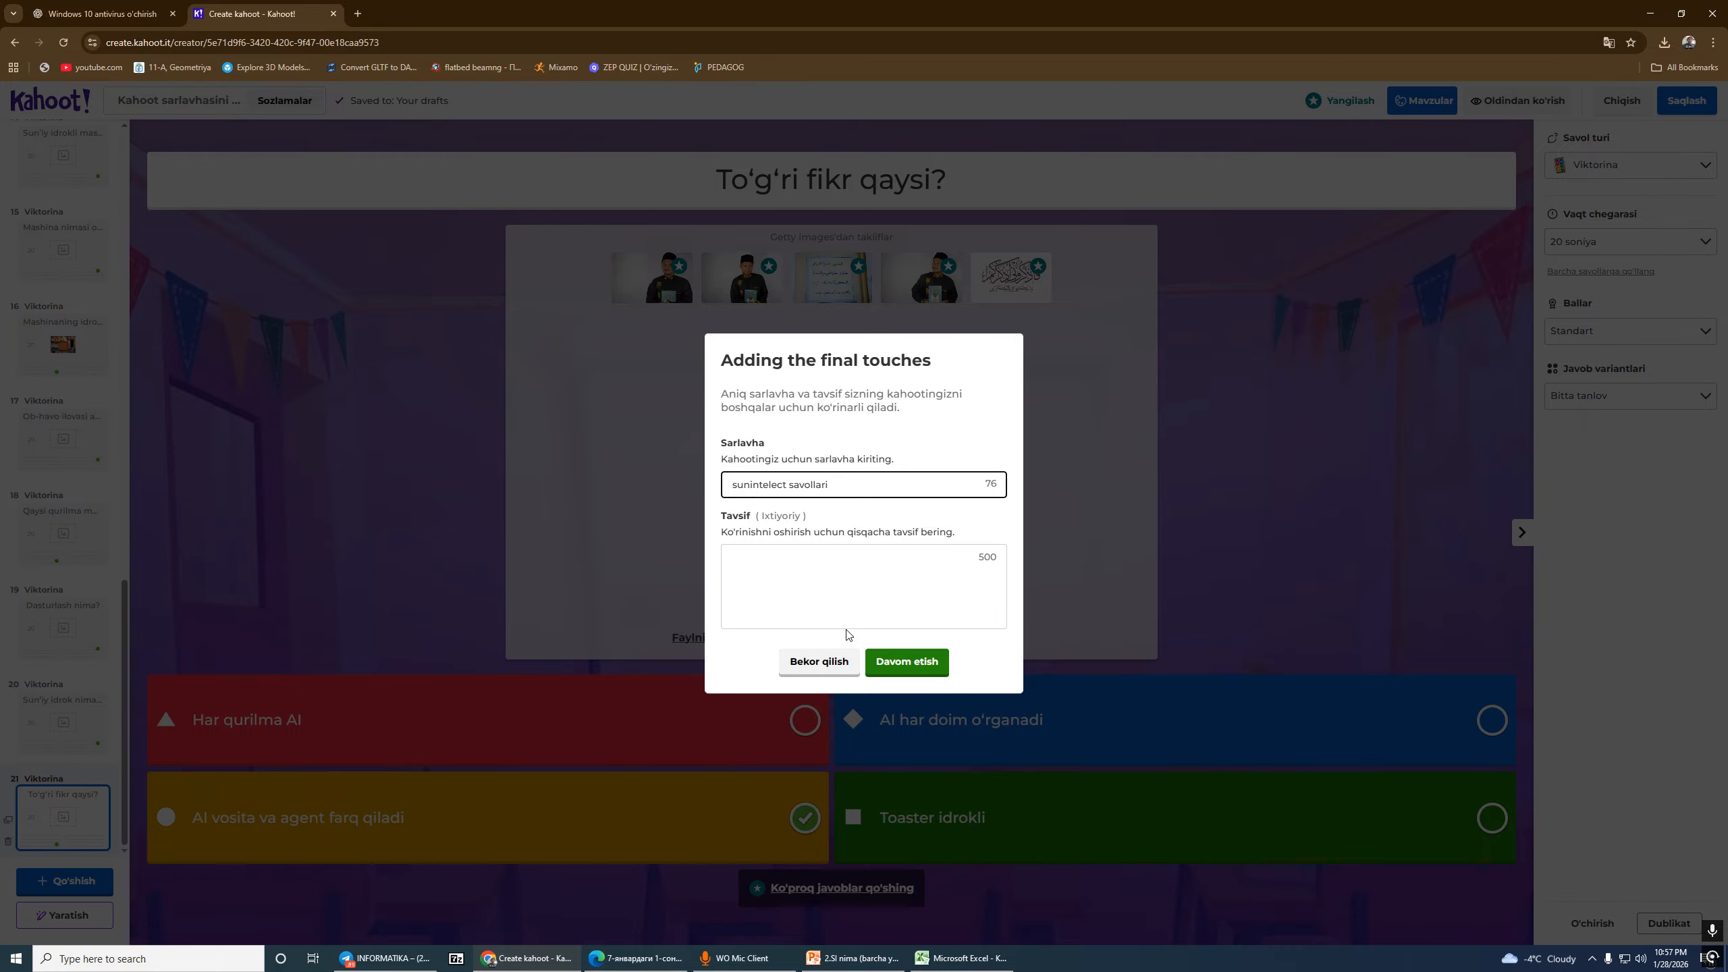
{"action": "left_click", "coordinate": [843, 580]}
{"action": "left_click_drag", "start_coordinate": [847, 485], "coordinate": [719, 493]}
{"action": "left_click", "coordinate": [789, 575]}
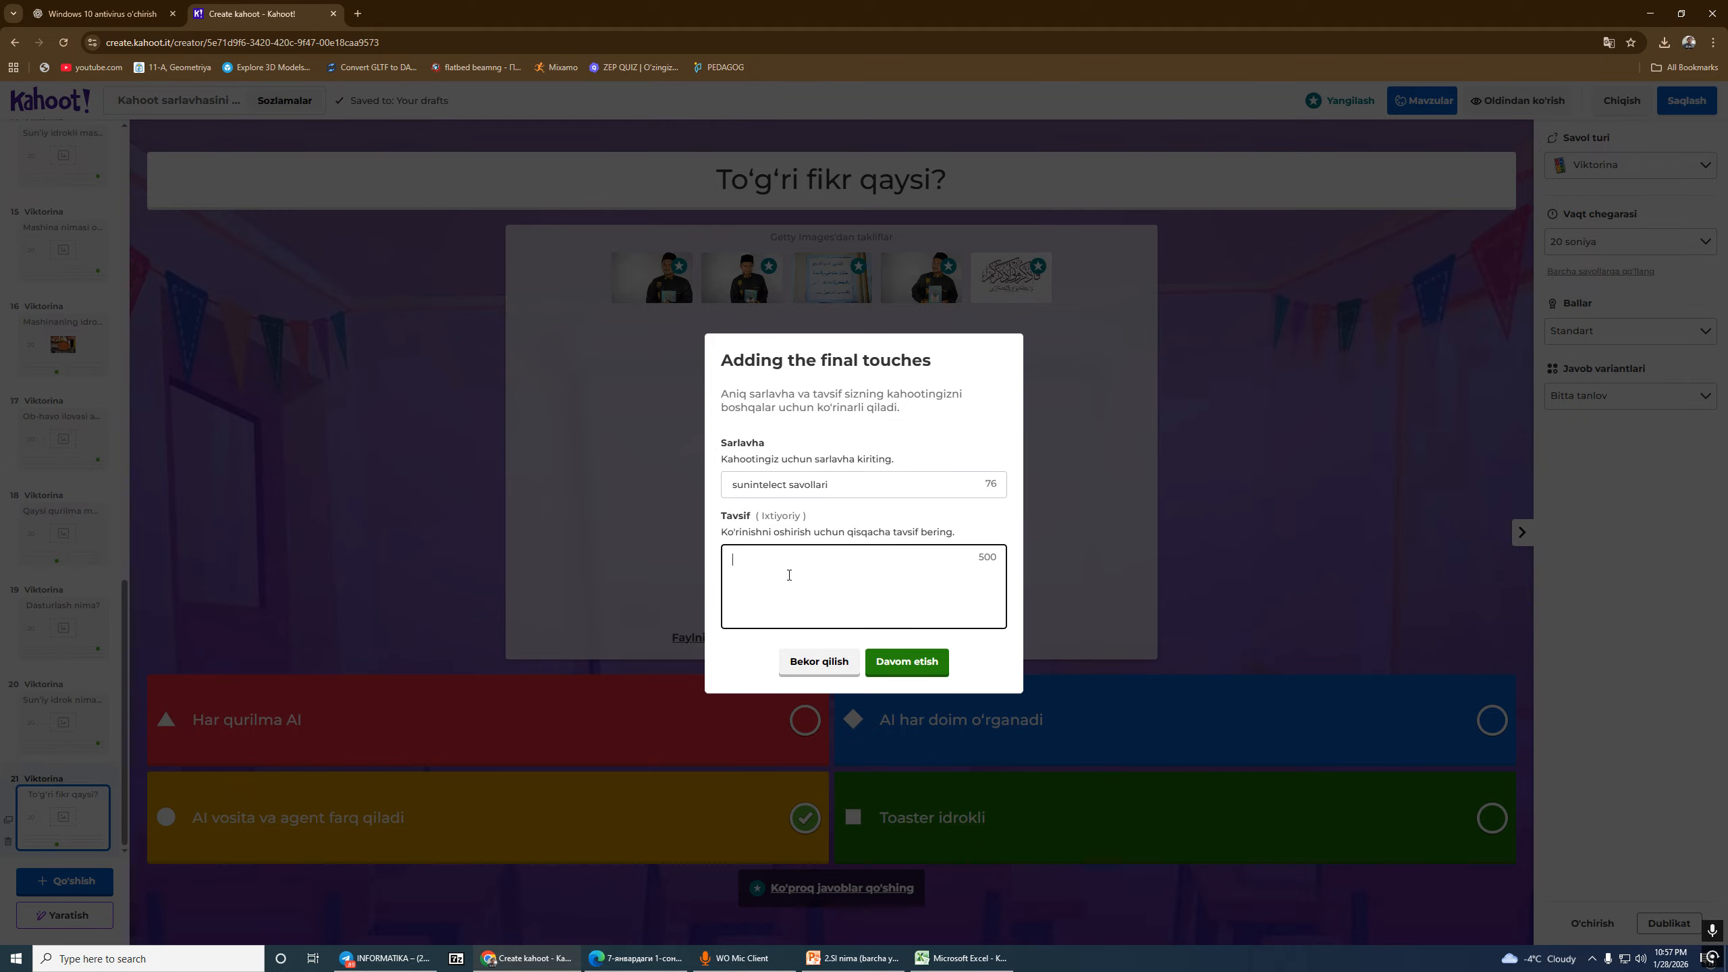
{"action": "key", "text": "ctrl+v"}
{"action": "left_click", "coordinate": [915, 664]}
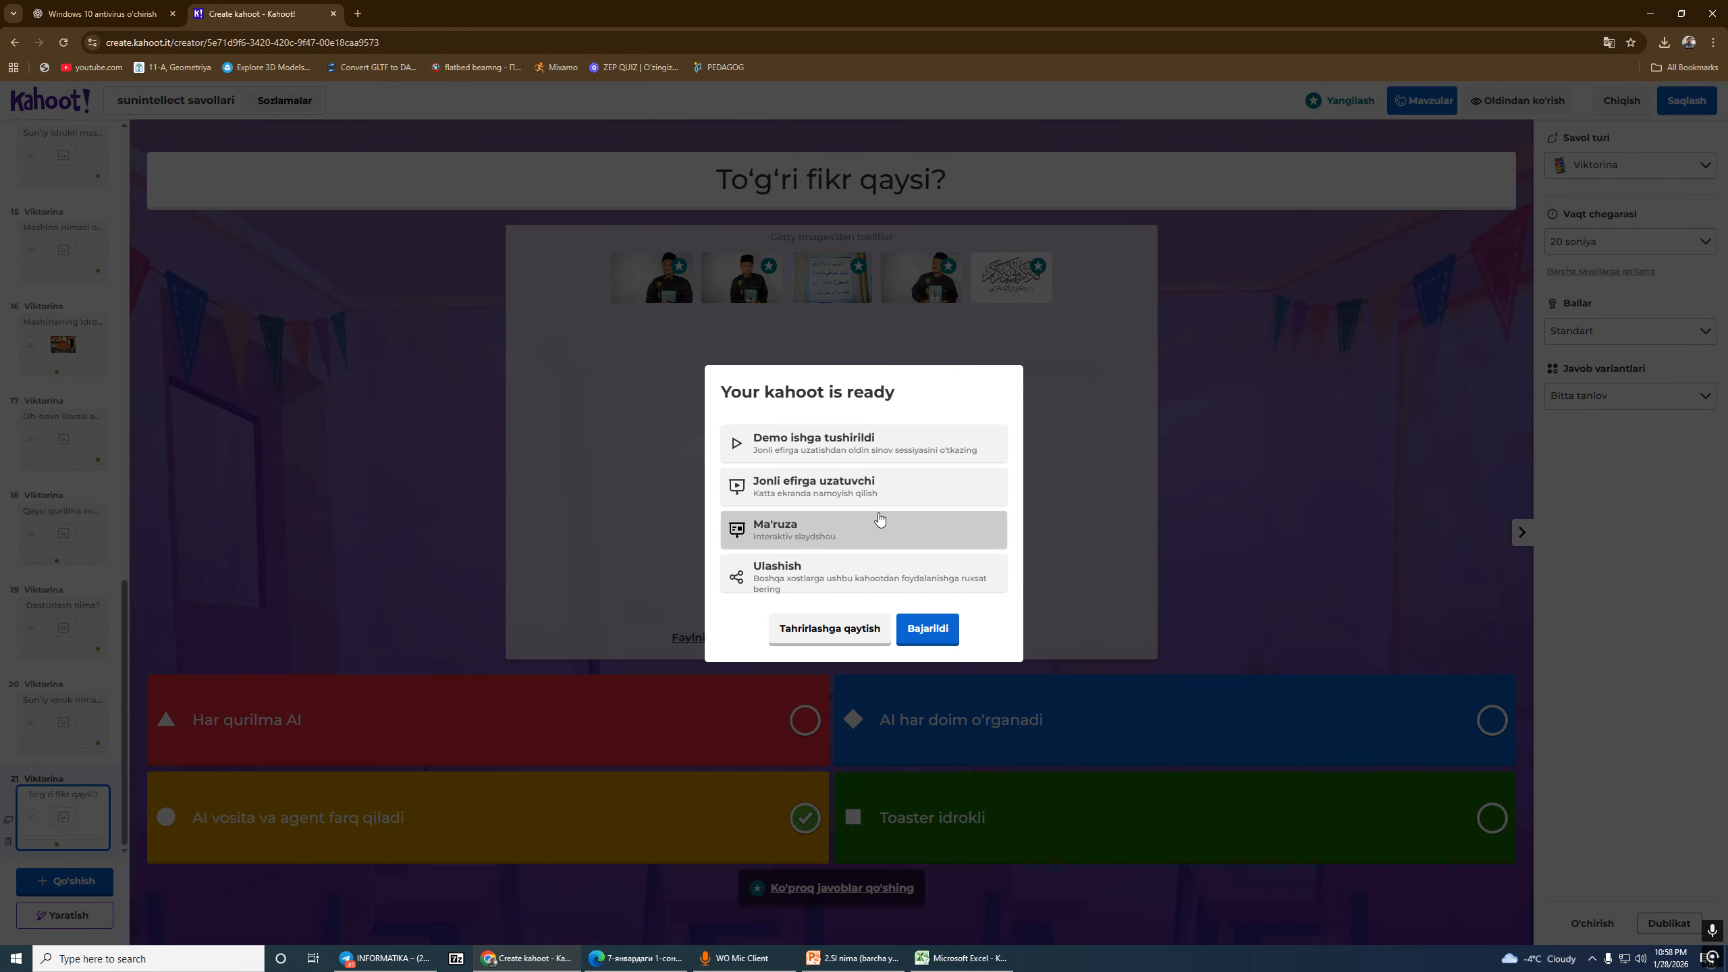
Step: Point out the demo, live hosting and sharing options on a screen capture and finish with Bajarildi
{"action": "key", "text": "Print"}
{"action": "left_click_drag", "start_coordinate": [672, 309], "coordinate": [1091, 739]}
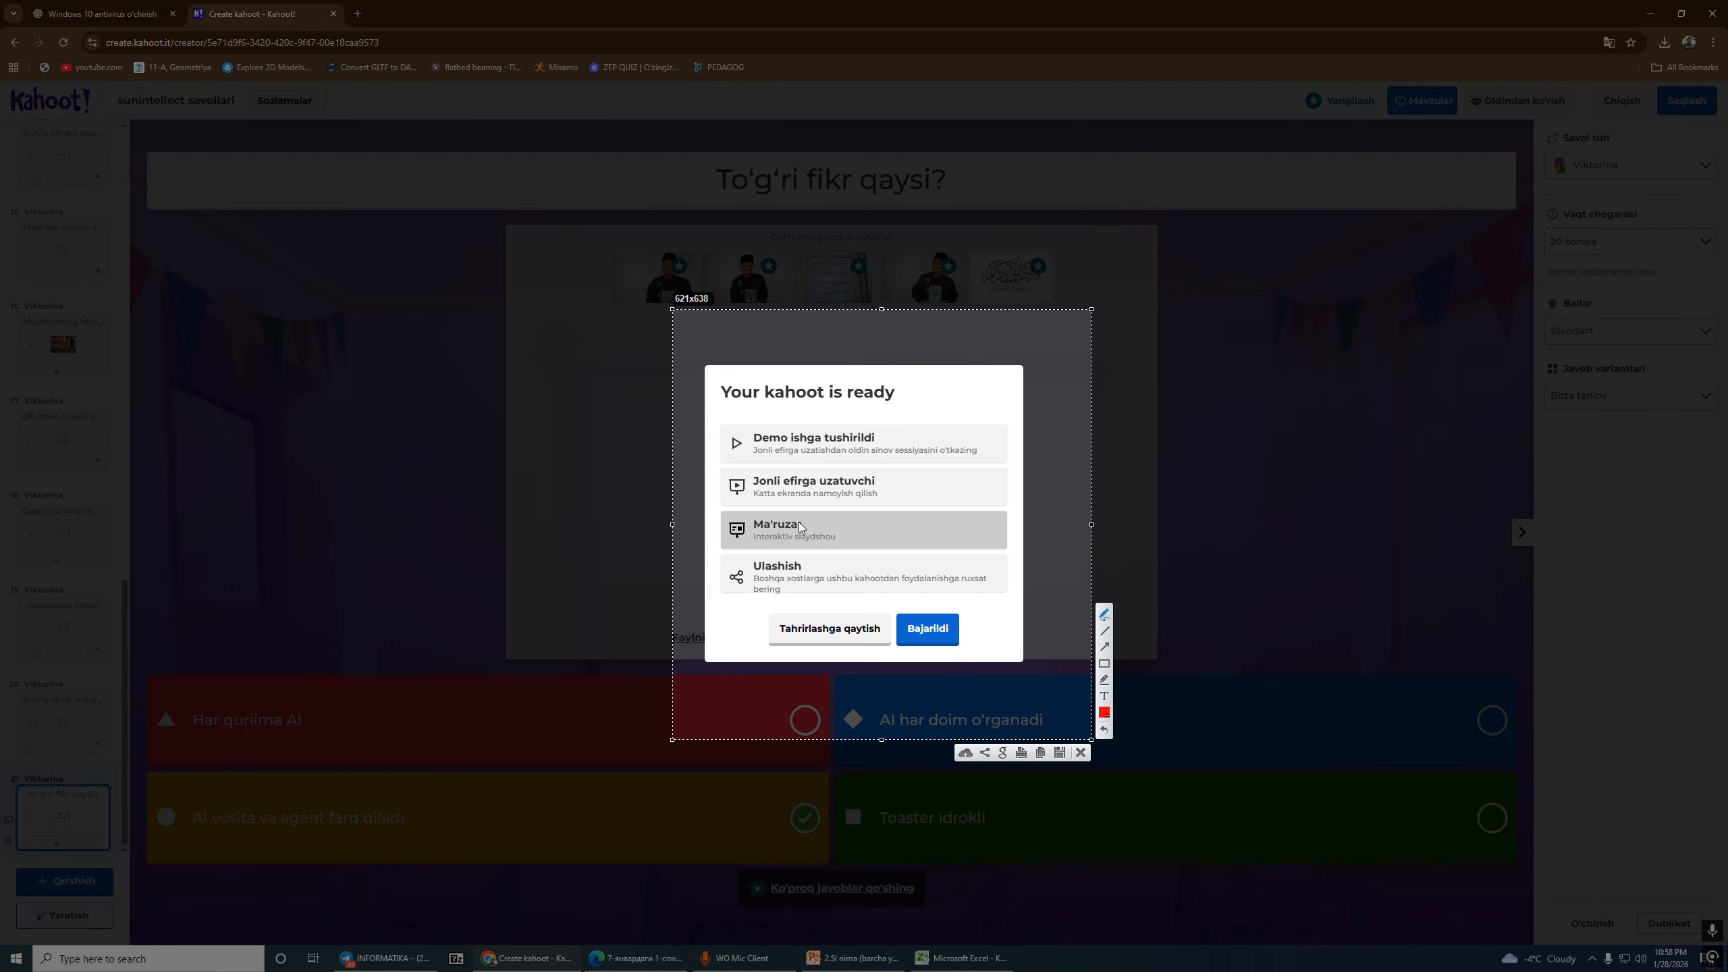
{"action": "mouse_move", "coordinate": [809, 461]}
{"action": "left_mouse_down"}
{"action": "mouse_move", "coordinate": [711, 504]}
{"action": "mouse_move", "coordinate": [918, 523]}
{"action": "mouse_move", "coordinate": [811, 464]}
{"action": "mouse_move", "coordinate": [782, 418]}
{"action": "mouse_move", "coordinate": [748, 470]}
{"action": "mouse_move", "coordinate": [912, 467]}
{"action": "mouse_move", "coordinate": [885, 423]}
{"action": "mouse_move", "coordinate": [743, 427]}
{"action": "left_mouse_up"}
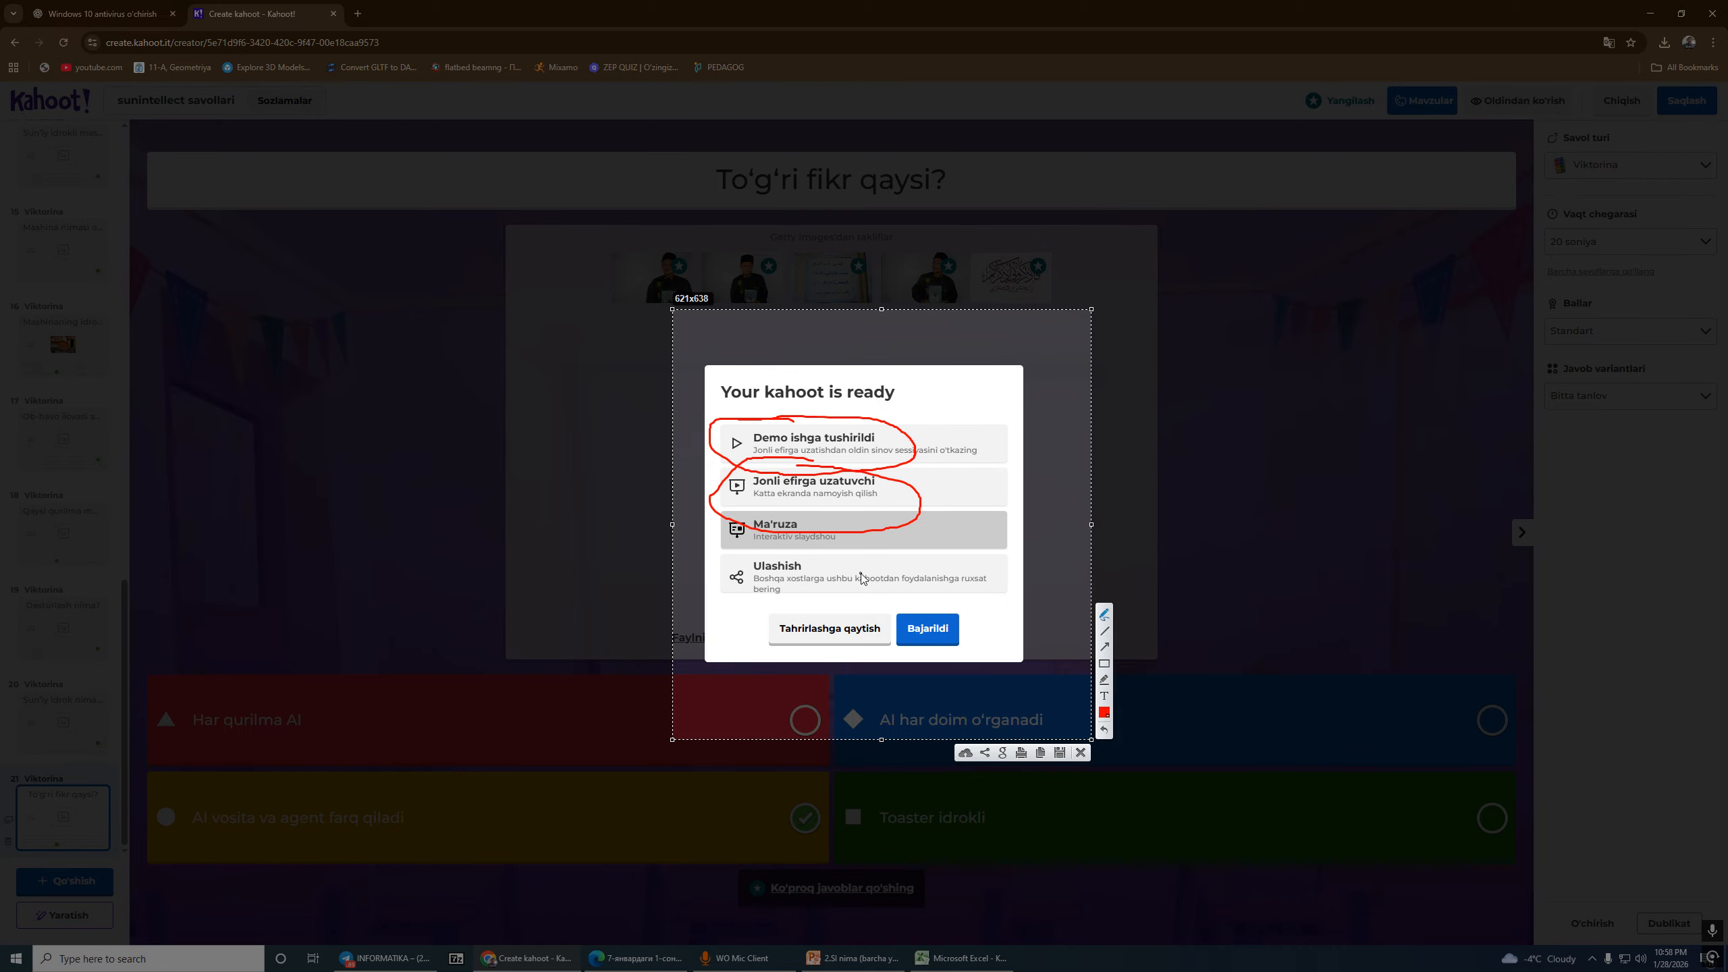
{"action": "mouse_move", "coordinate": [860, 569]}
{"action": "left_mouse_down"}
{"action": "mouse_move", "coordinate": [733, 564]}
{"action": "mouse_move", "coordinate": [748, 604]}
{"action": "mouse_move", "coordinate": [799, 589]}
{"action": "left_mouse_up"}
{"action": "key", "text": "Escape"}
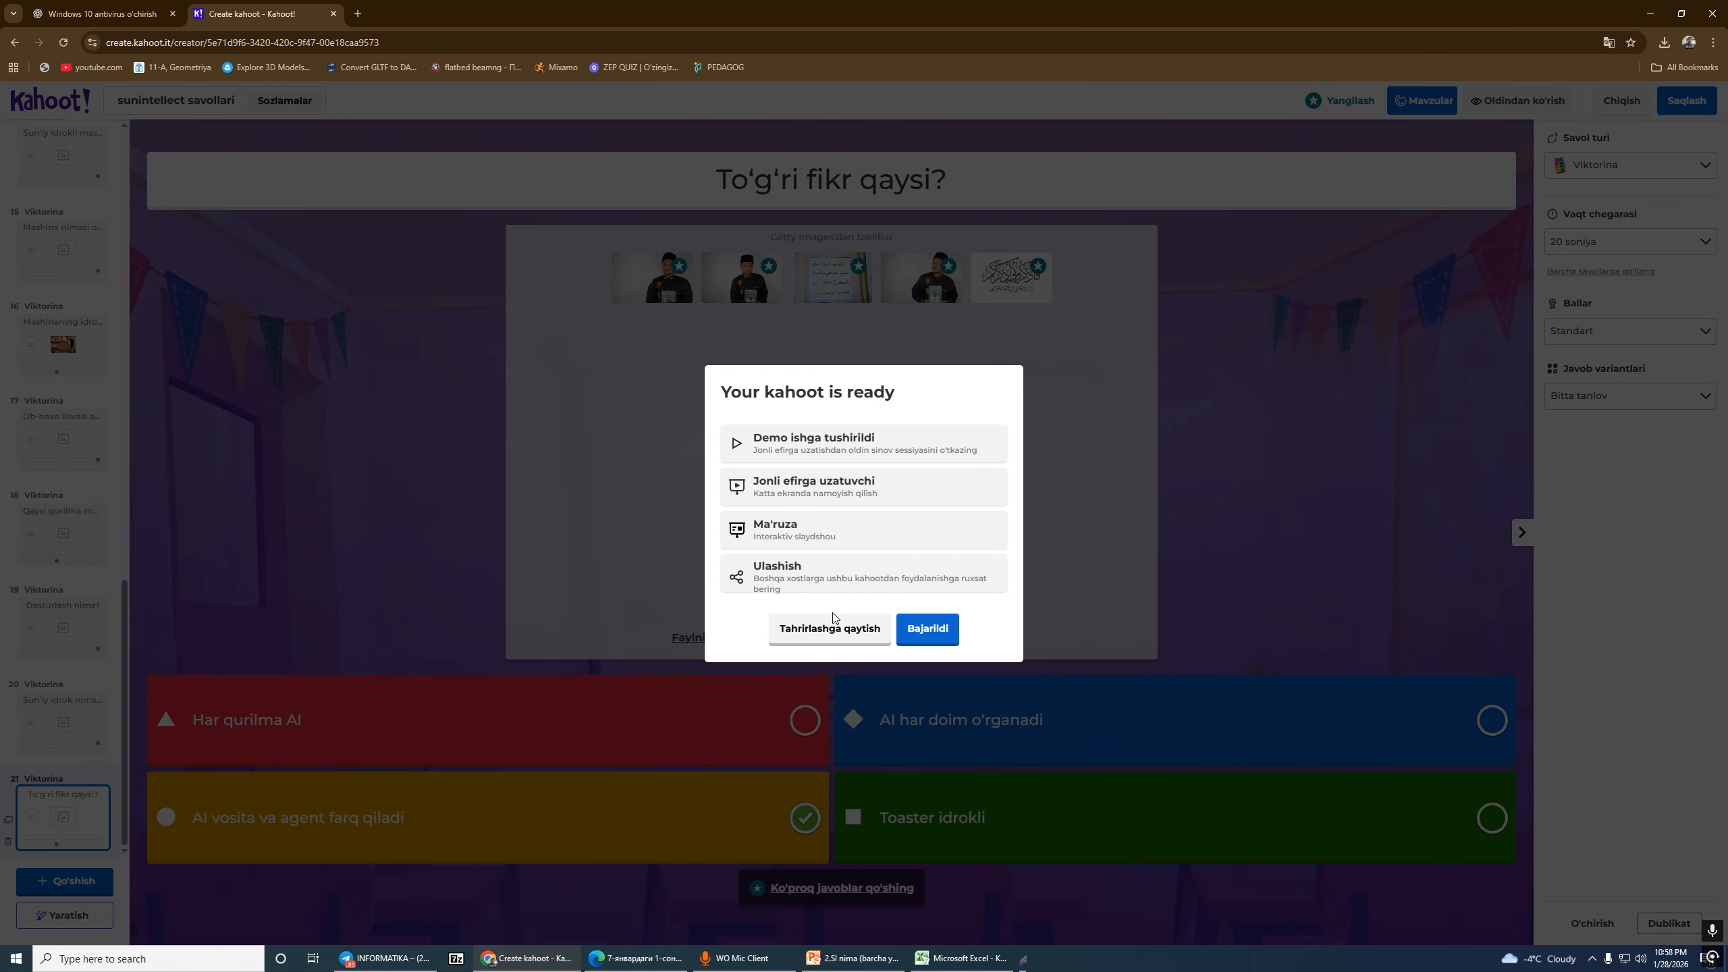
{"action": "left_click", "coordinate": [928, 632]}
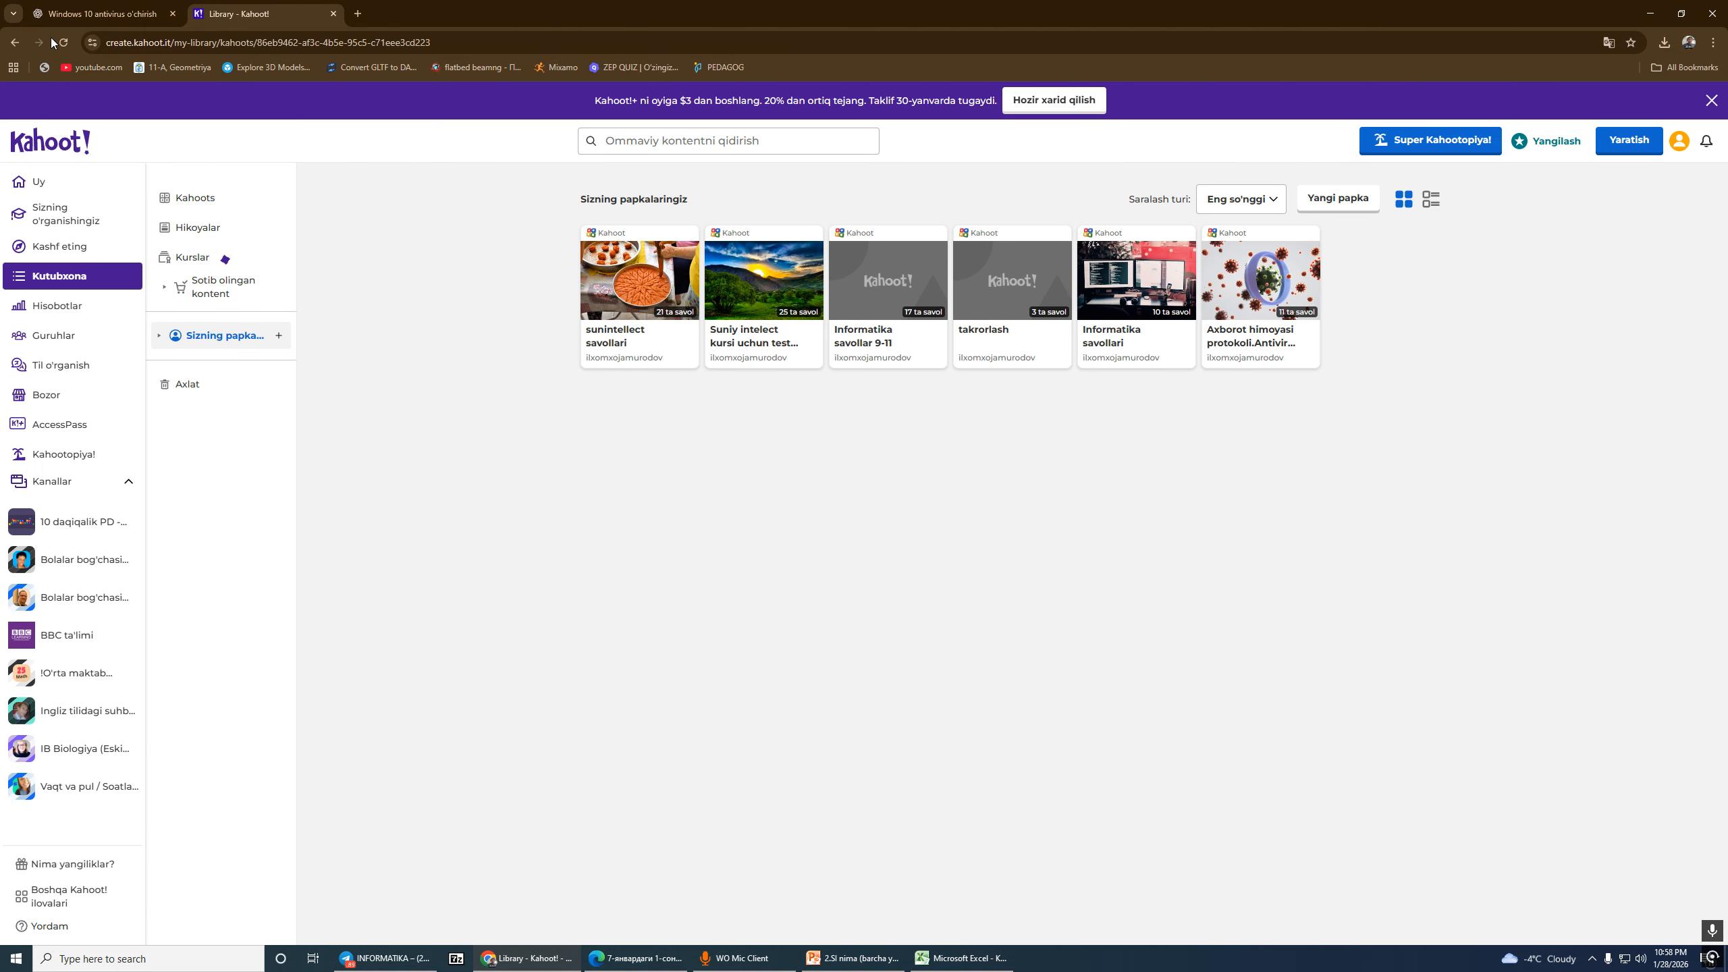
Step: Open kahoot.com in a new browser tab and log in to reach the account's home page
{"action": "left_click", "coordinate": [136, 14]}
{"action": "left_click", "coordinate": [358, 13]}
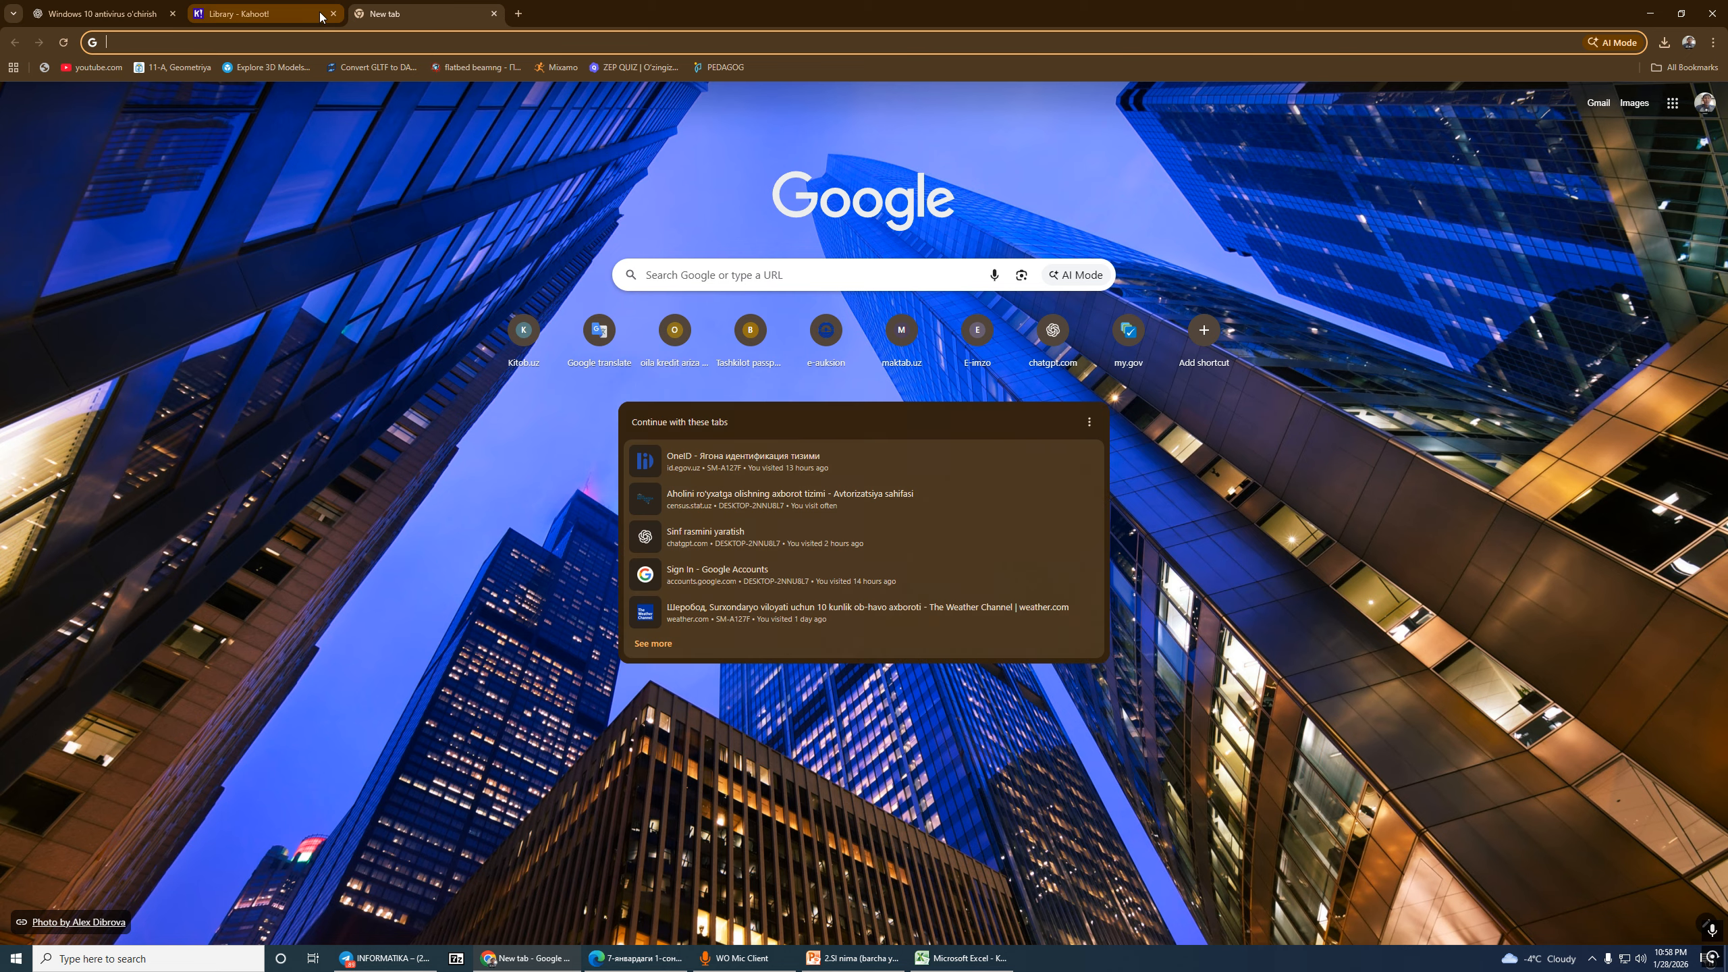
{"action": "left_click", "coordinate": [320, 16]}
{"action": "left_click", "coordinate": [393, 18]}
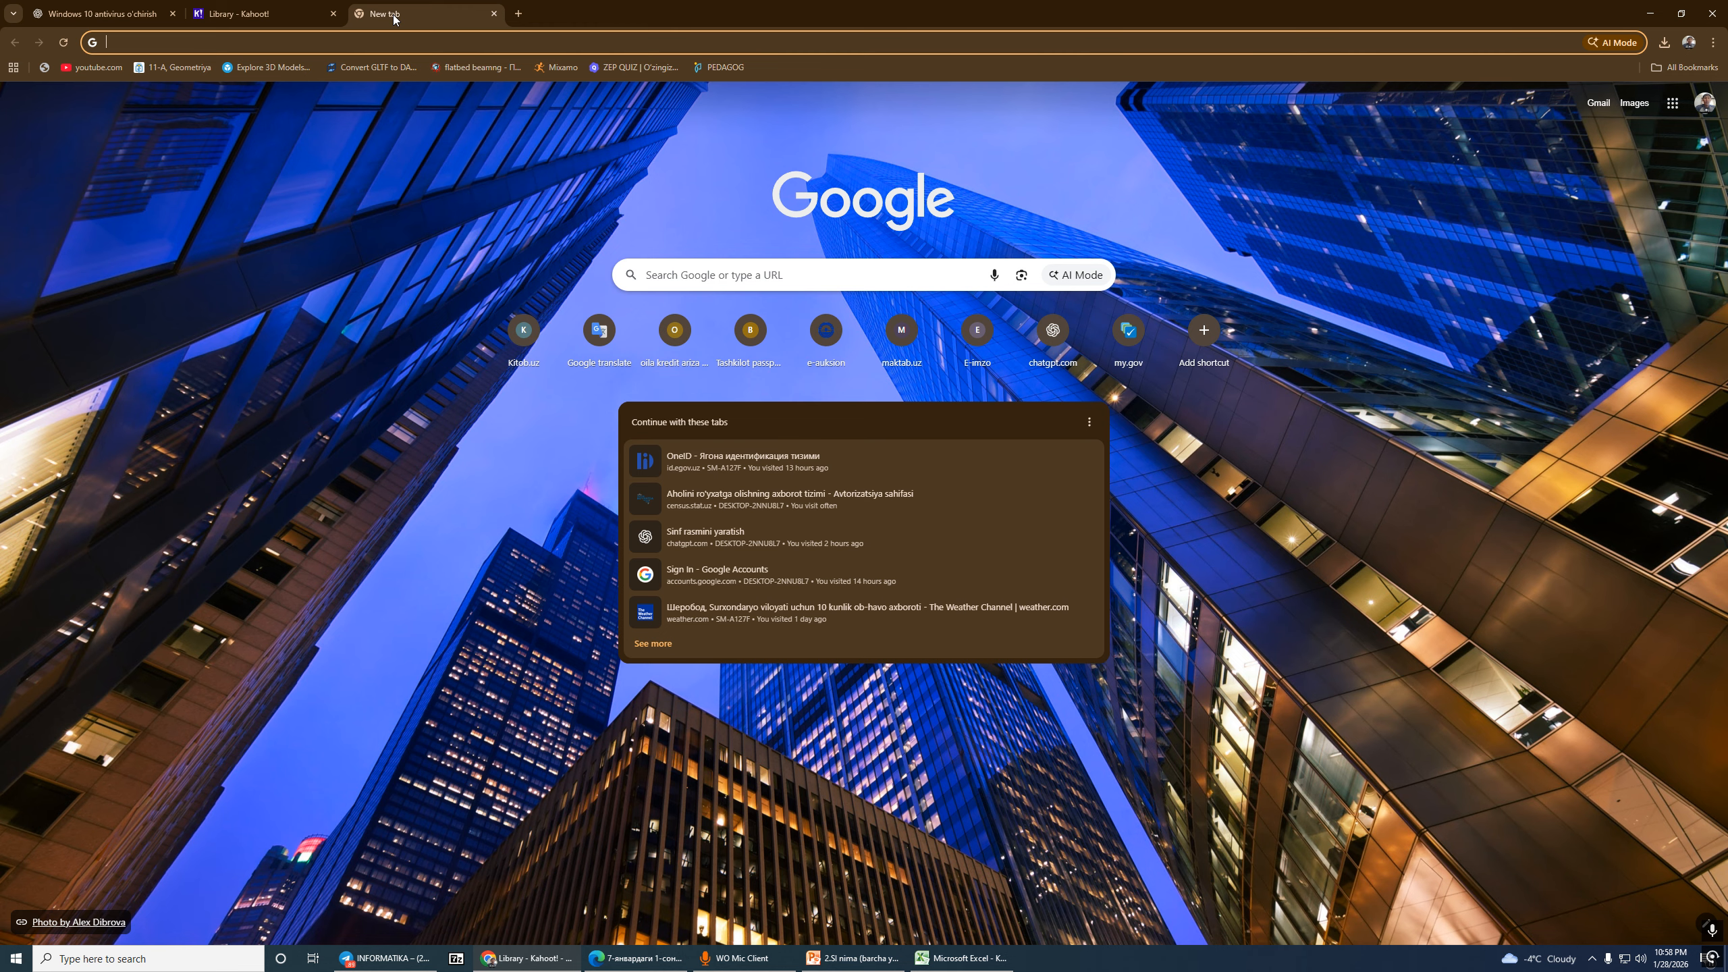
{"action": "left_click", "coordinate": [292, 15]}
{"action": "left_click", "coordinate": [418, 13]}
{"action": "type", "text": "kahoot.com"}
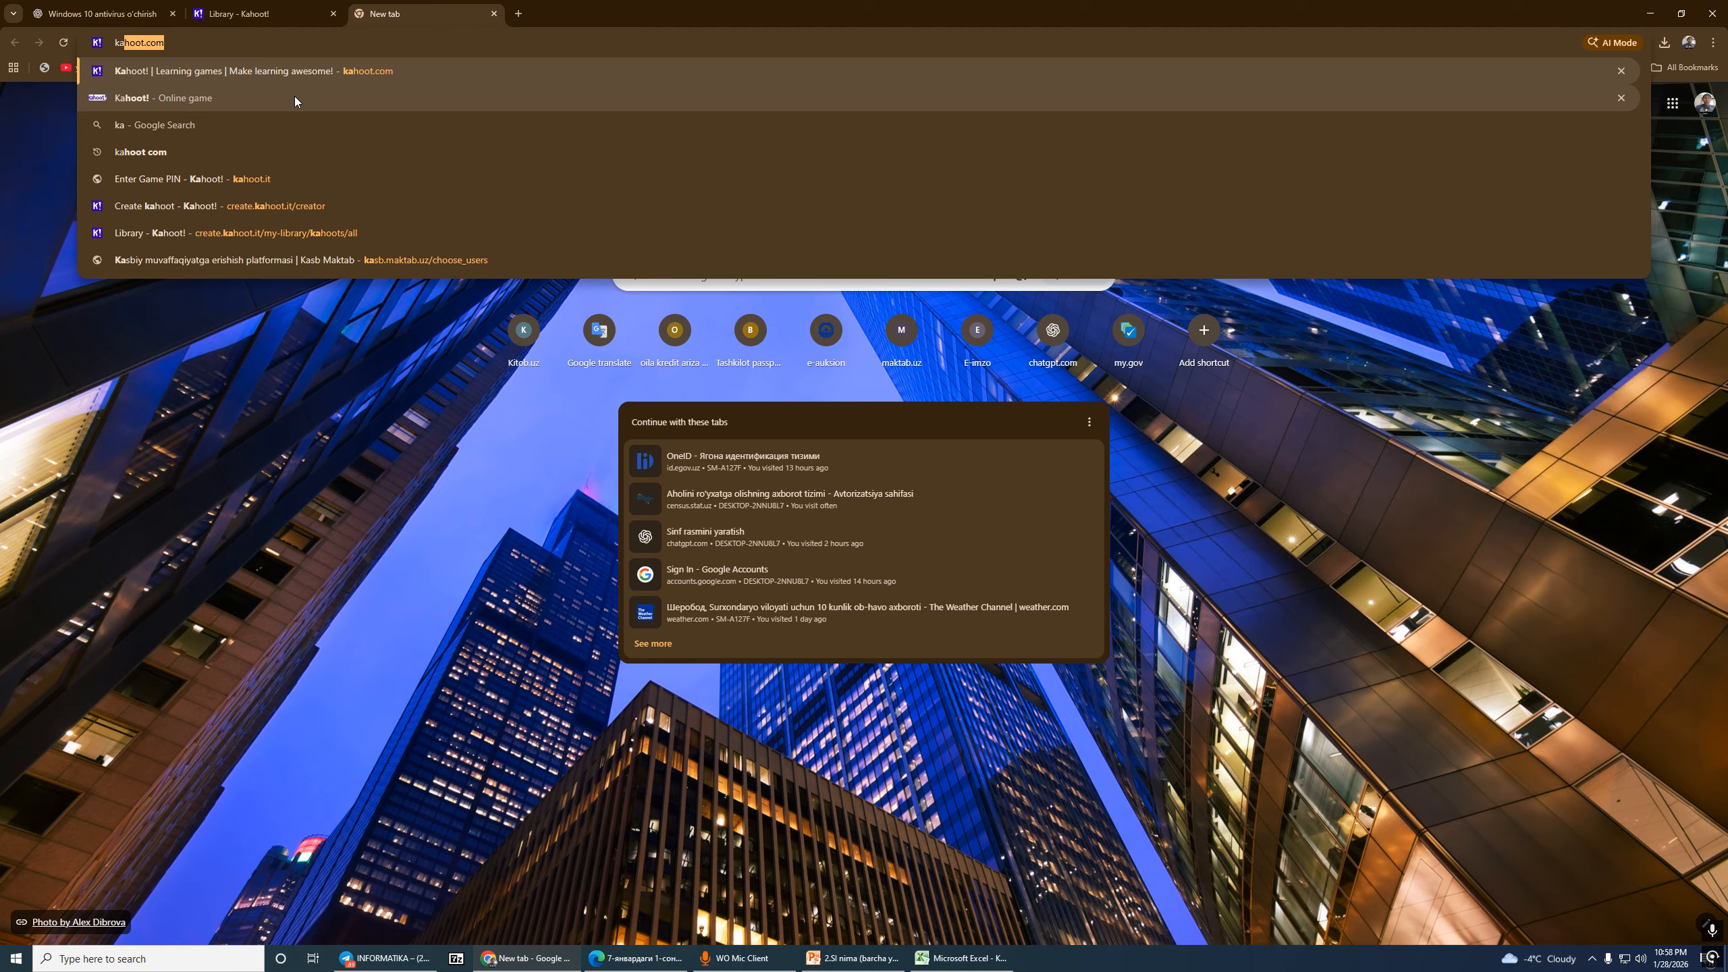
{"action": "key", "text": "Return"}
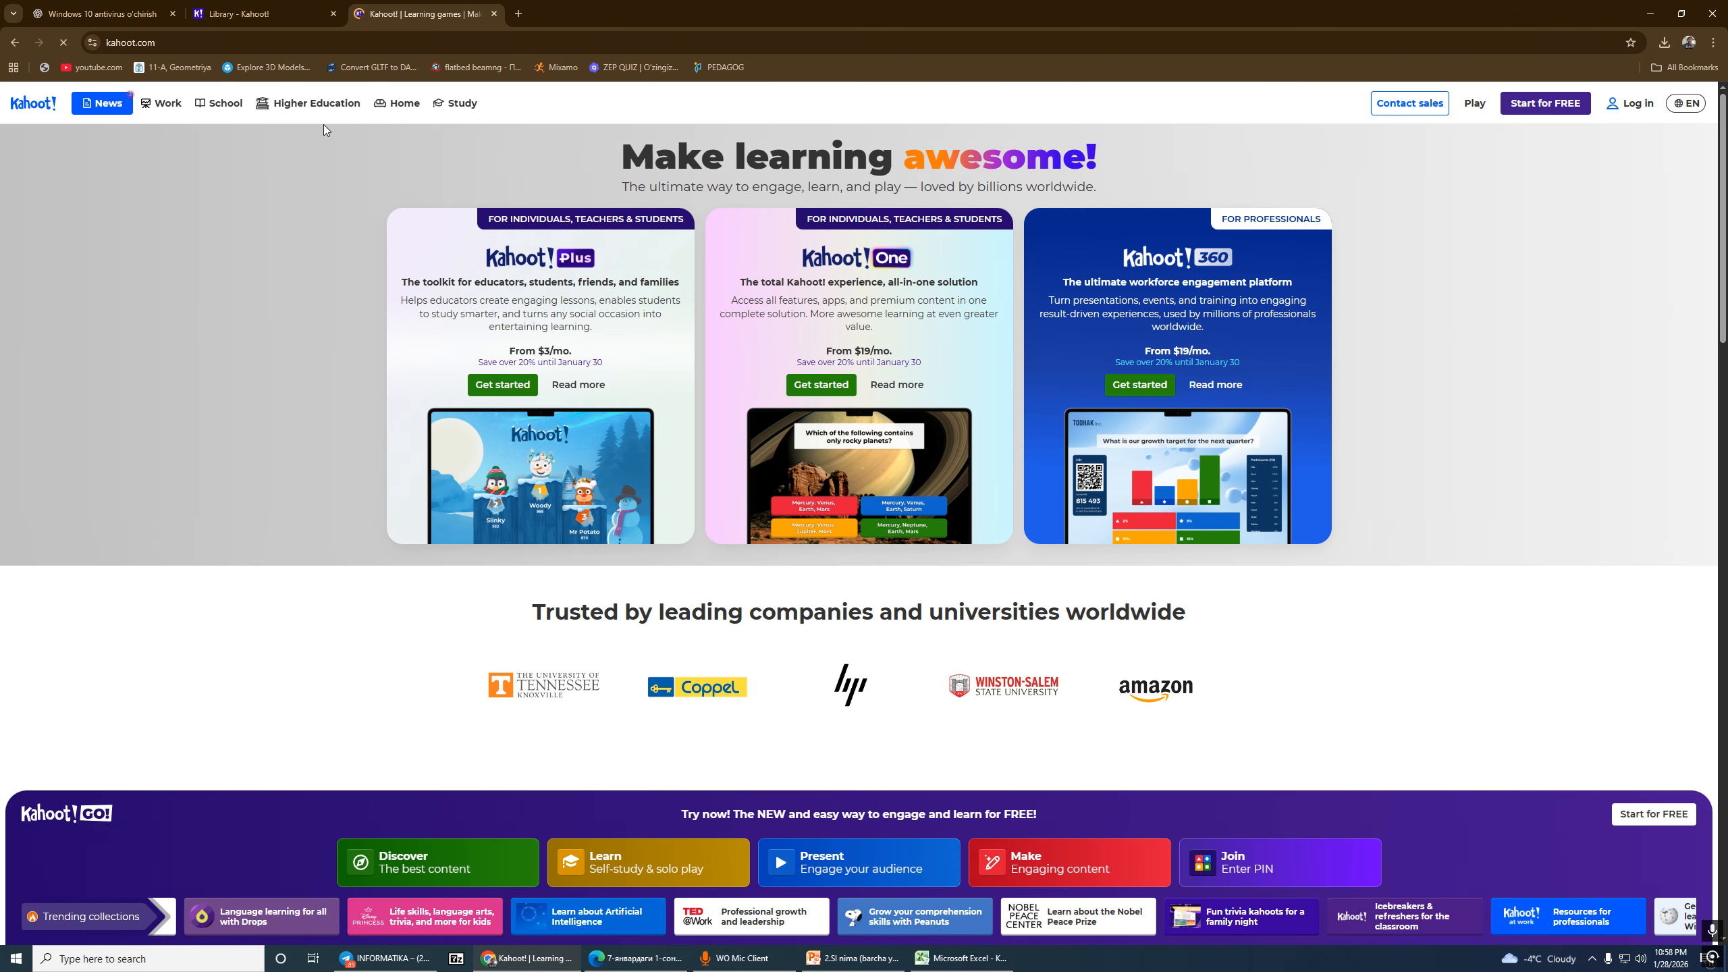
{"action": "left_click", "coordinate": [1635, 117]}
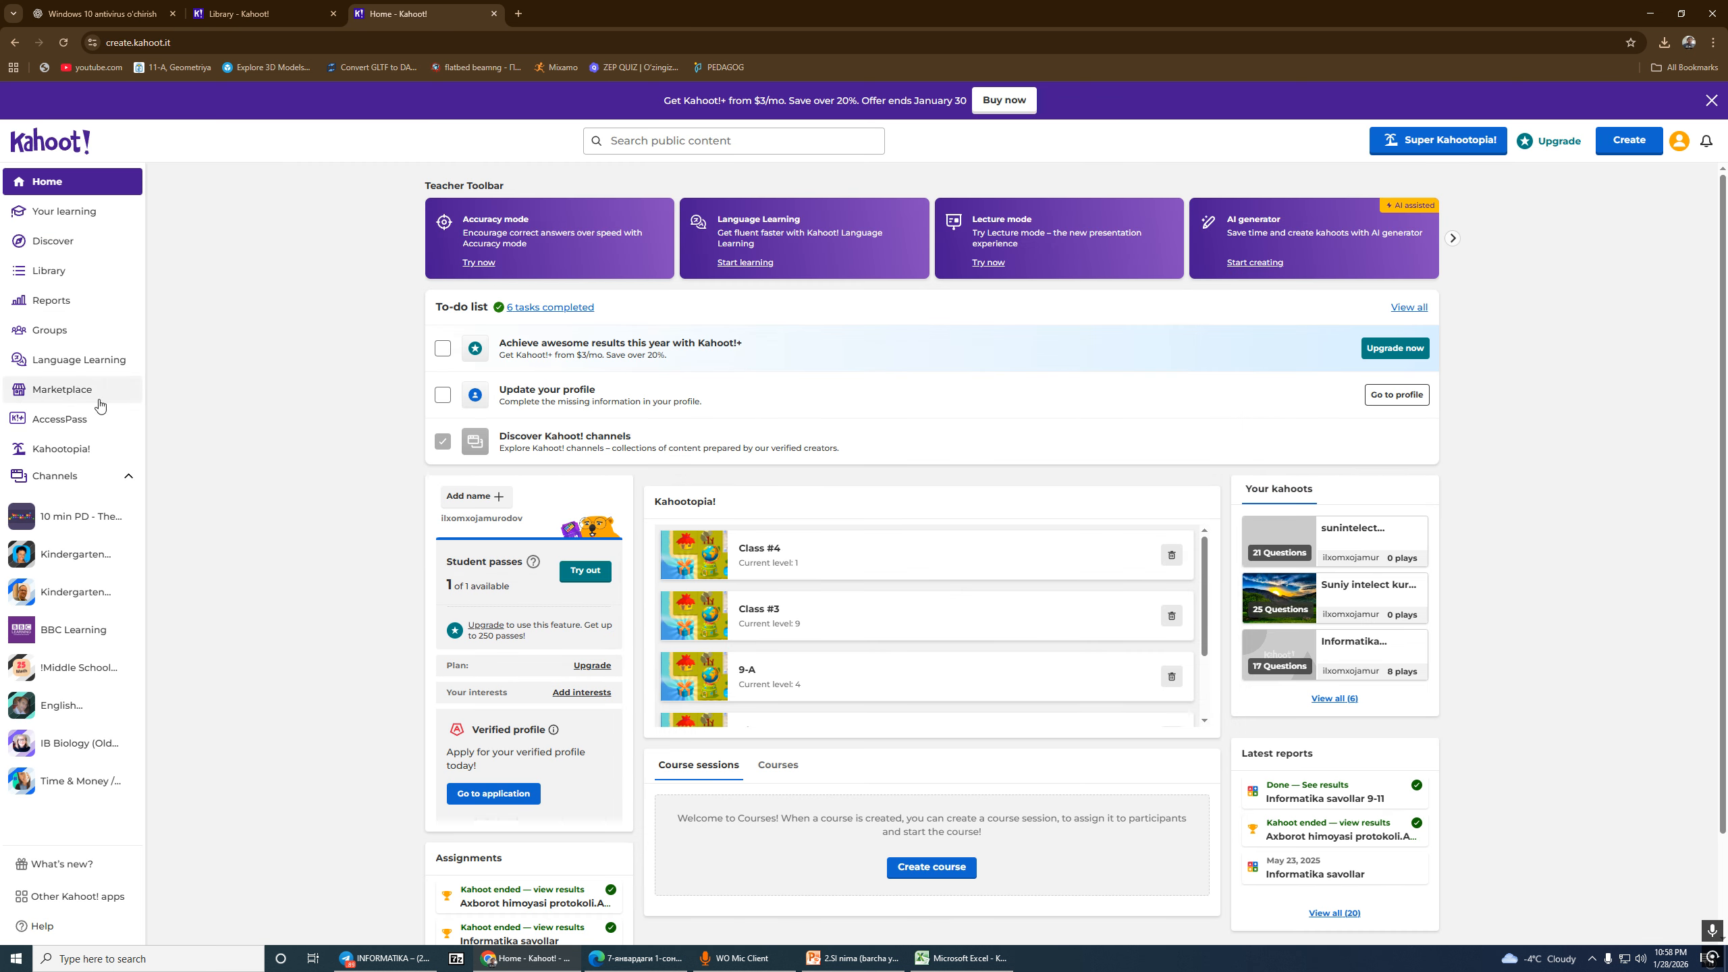
Step: Point out Library on a screen capture and open the kahoot library
{"action": "key", "text": "Print"}
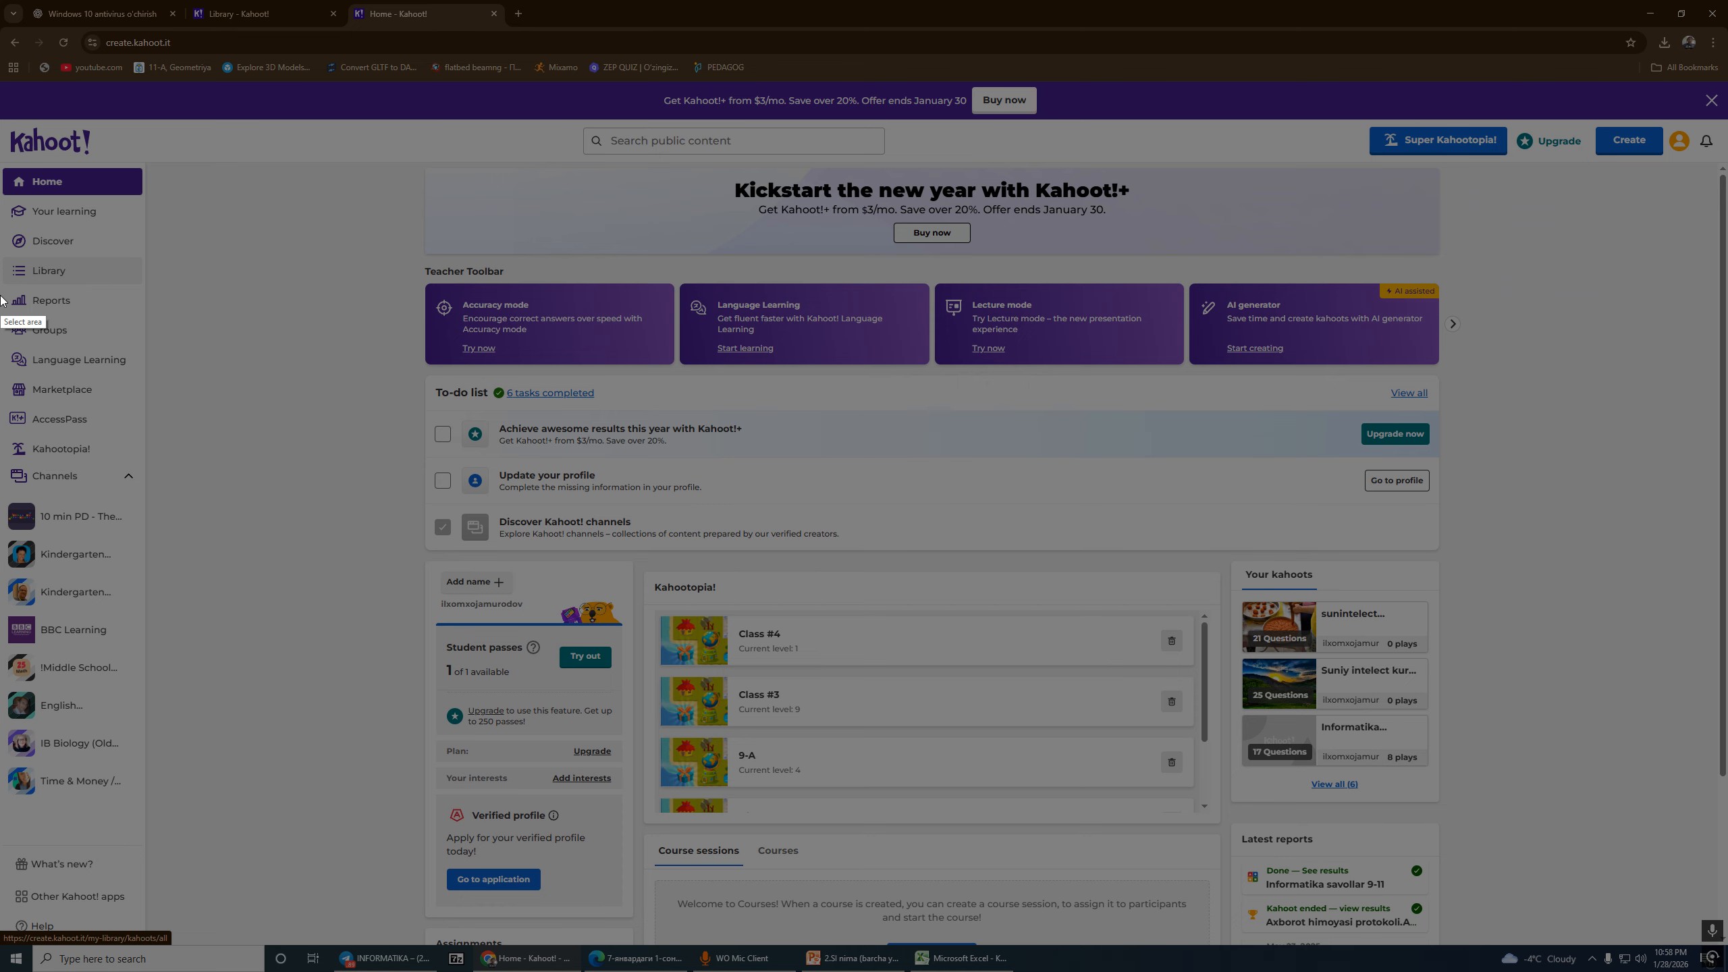
{"action": "mouse_move", "coordinate": [2, 253]}
{"action": "left_mouse_down"}
{"action": "mouse_move", "coordinate": [115, 303]}
{"action": "mouse_move", "coordinate": [92, 259]}
{"action": "mouse_move", "coordinate": [7, 283]}
{"action": "mouse_move", "coordinate": [37, 297]}
{"action": "left_mouse_up"}
{"action": "key", "text": "Escape"}
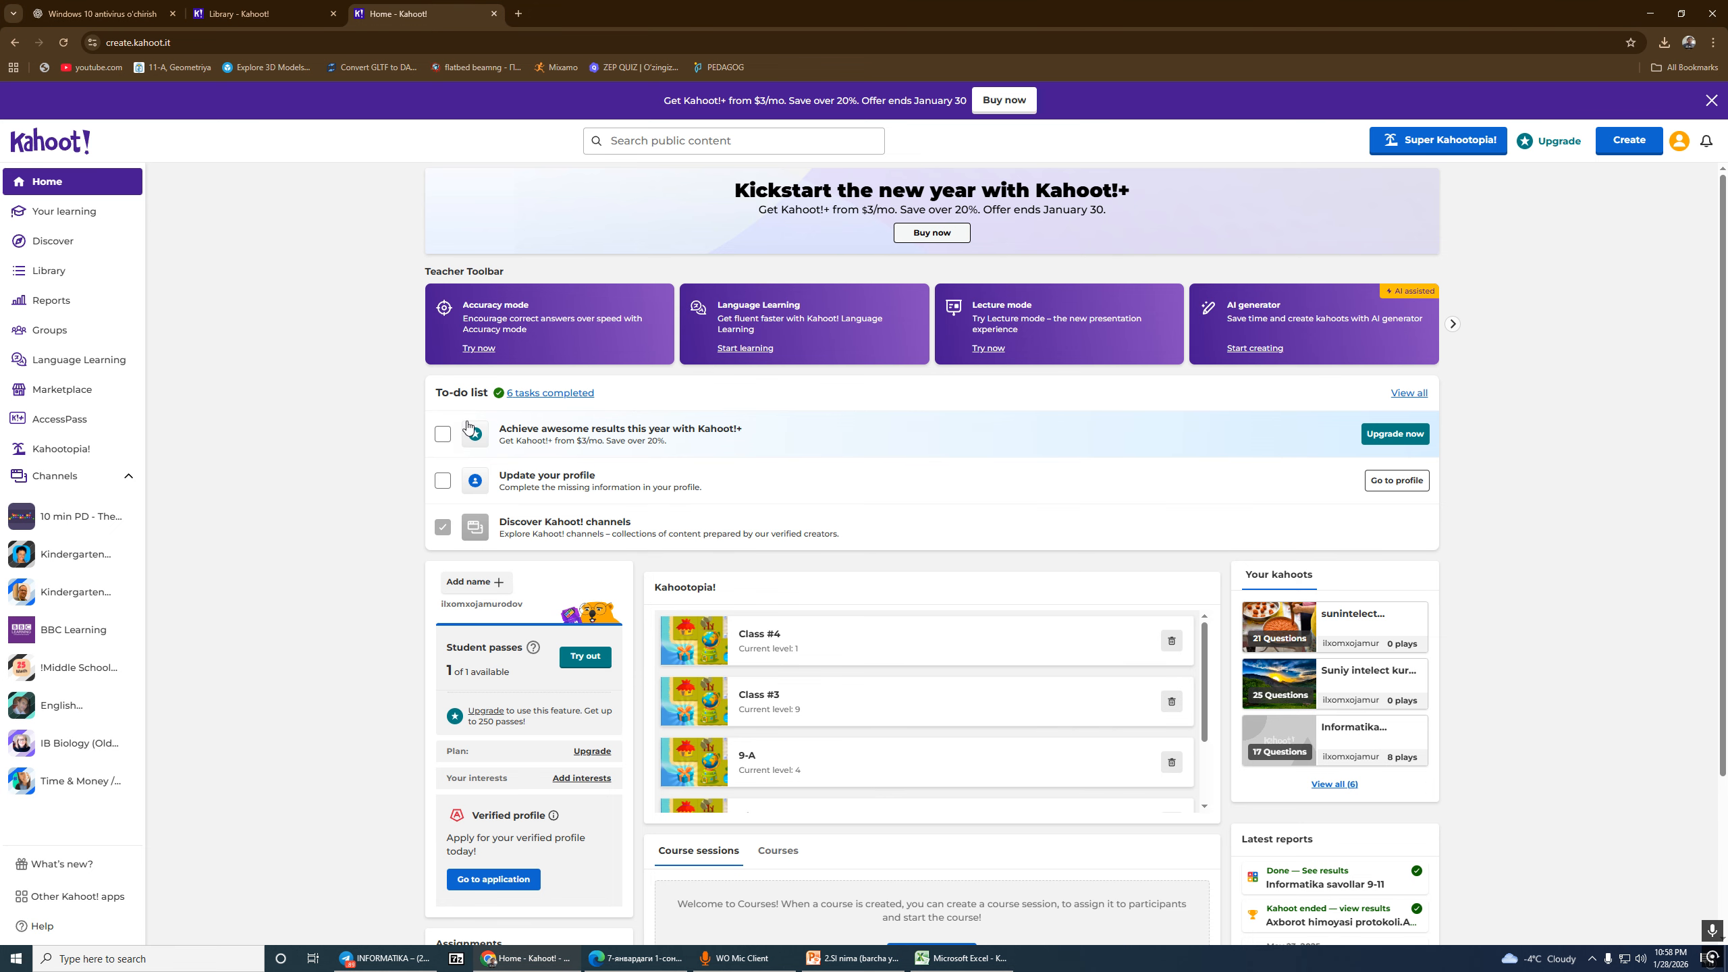
{"action": "left_click", "coordinate": [41, 272]}
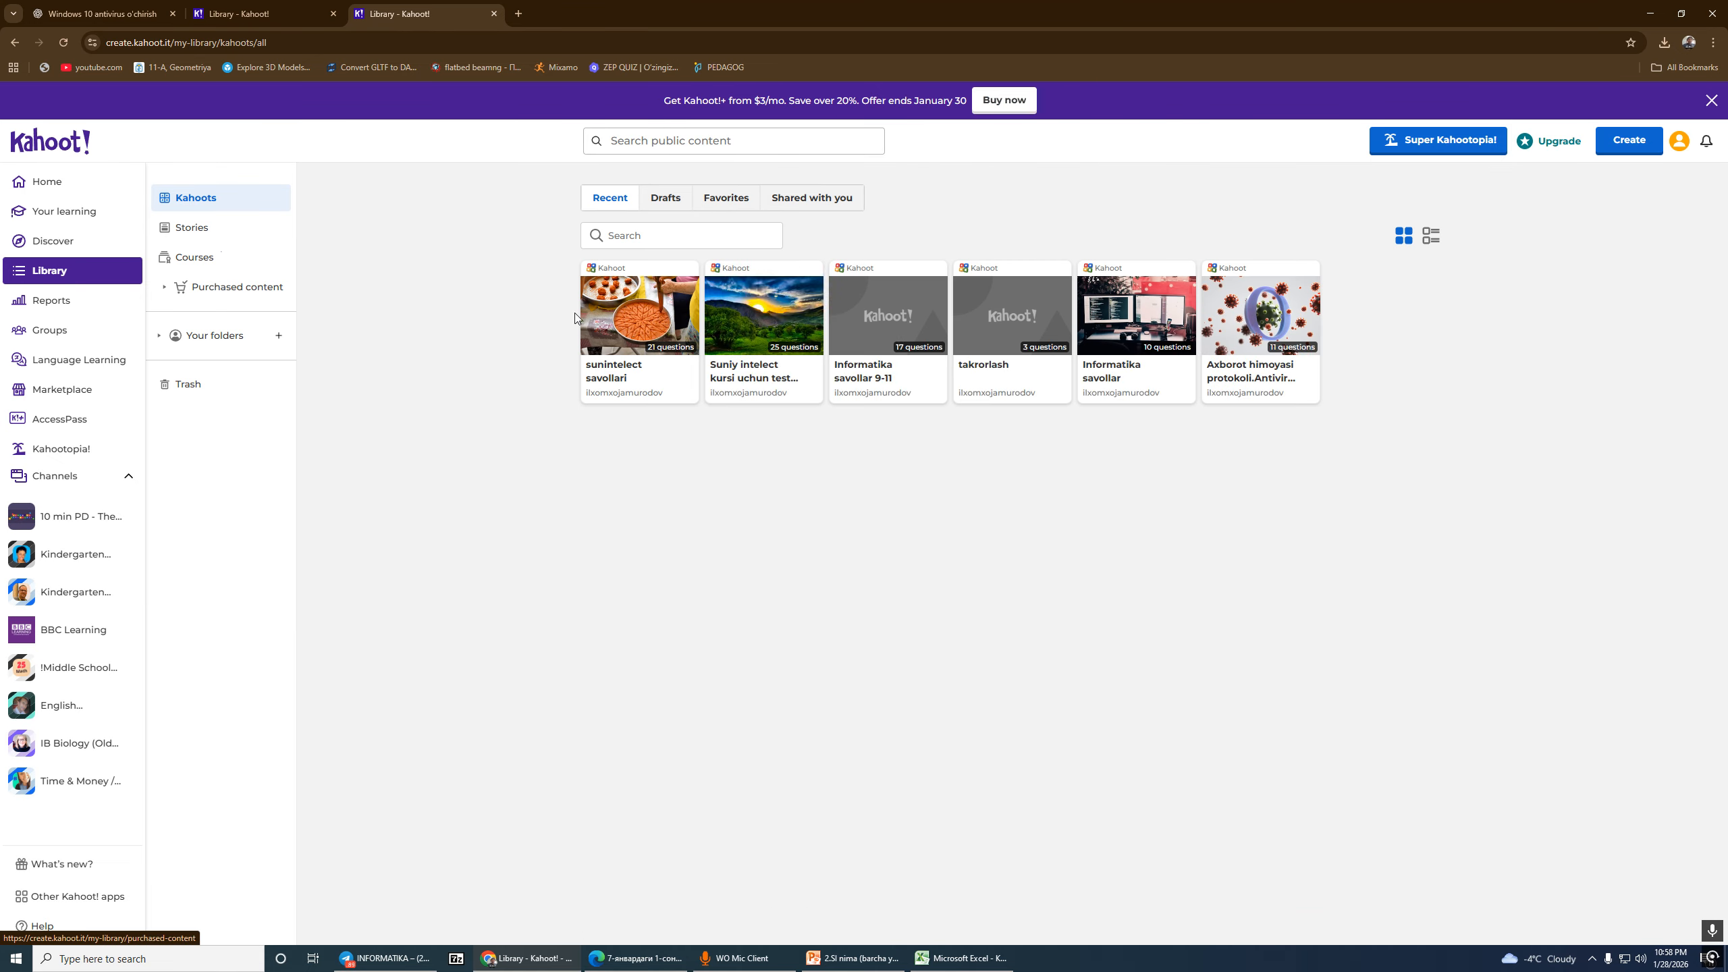
Step: Circle the sunintelect savollari kahoot in the library on a screen capture
{"action": "key", "text": "Print"}
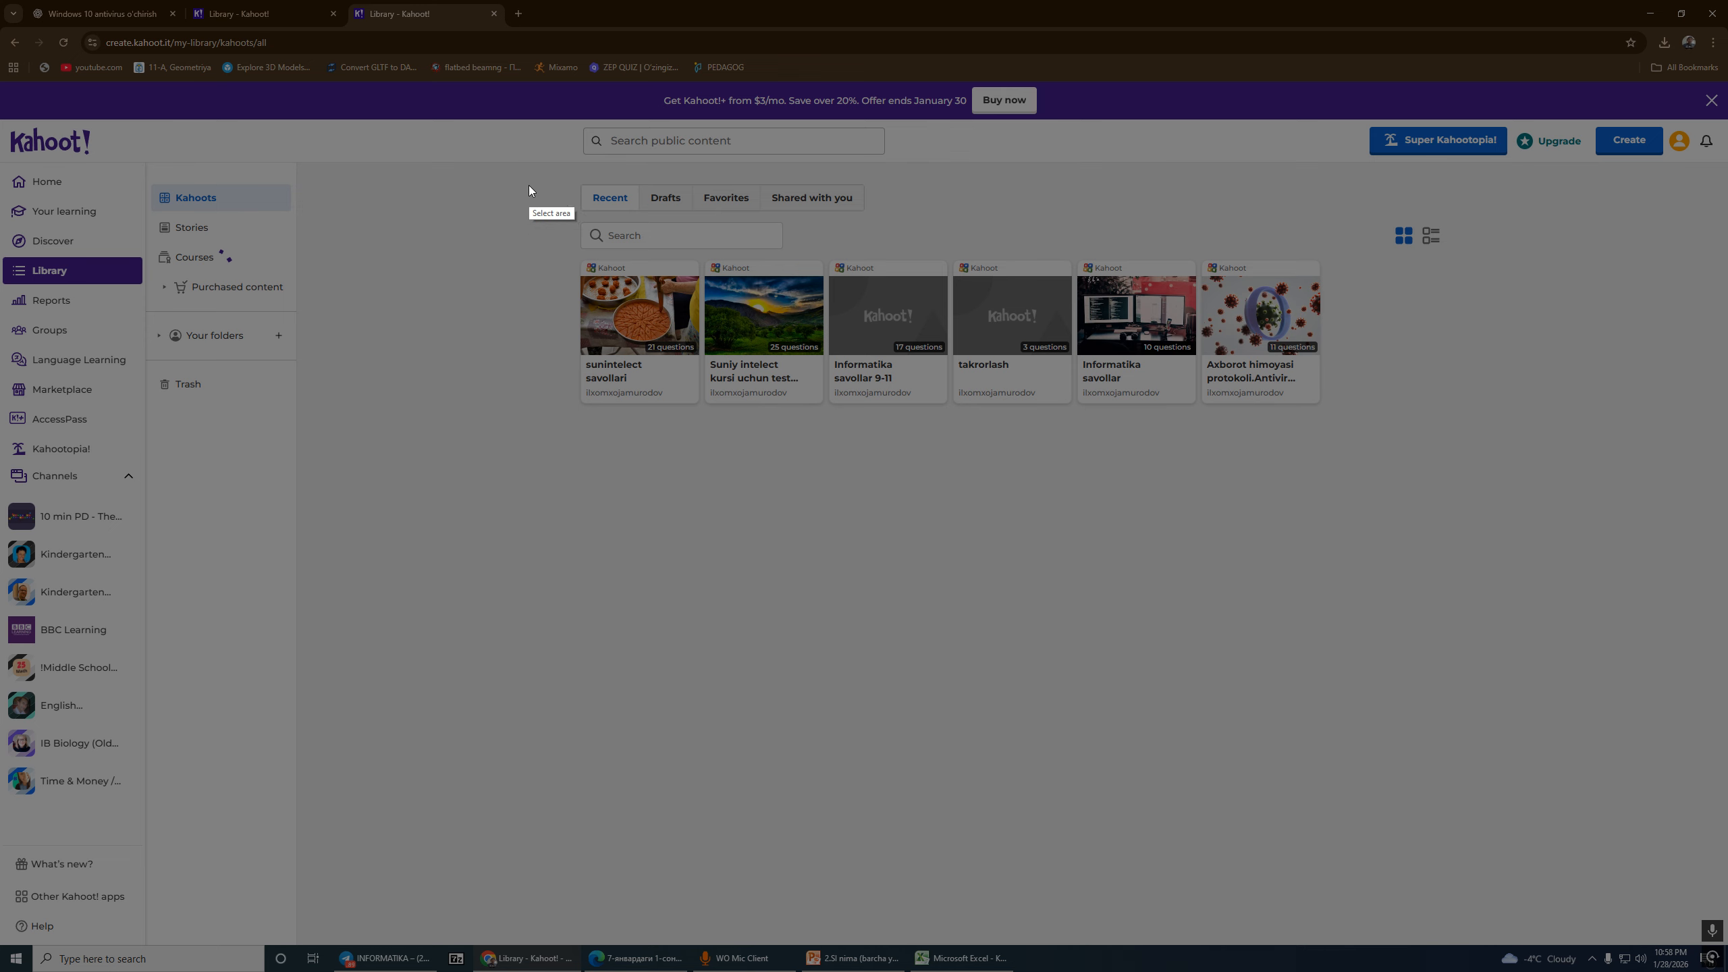
{"action": "left_click_drag", "start_coordinate": [530, 185], "coordinate": [1373, 538]}
{"action": "mouse_move", "coordinate": [633, 267]}
{"action": "left_mouse_down"}
{"action": "mouse_move", "coordinate": [660, 390]}
{"action": "mouse_move", "coordinate": [705, 290]}
{"action": "mouse_move", "coordinate": [680, 278]}
{"action": "left_mouse_up"}
{"action": "mouse_move", "coordinate": [604, 347]}
{"action": "left_mouse_down"}
{"action": "mouse_move", "coordinate": [636, 409]}
{"action": "mouse_move", "coordinate": [652, 369]}
{"action": "left_mouse_up"}
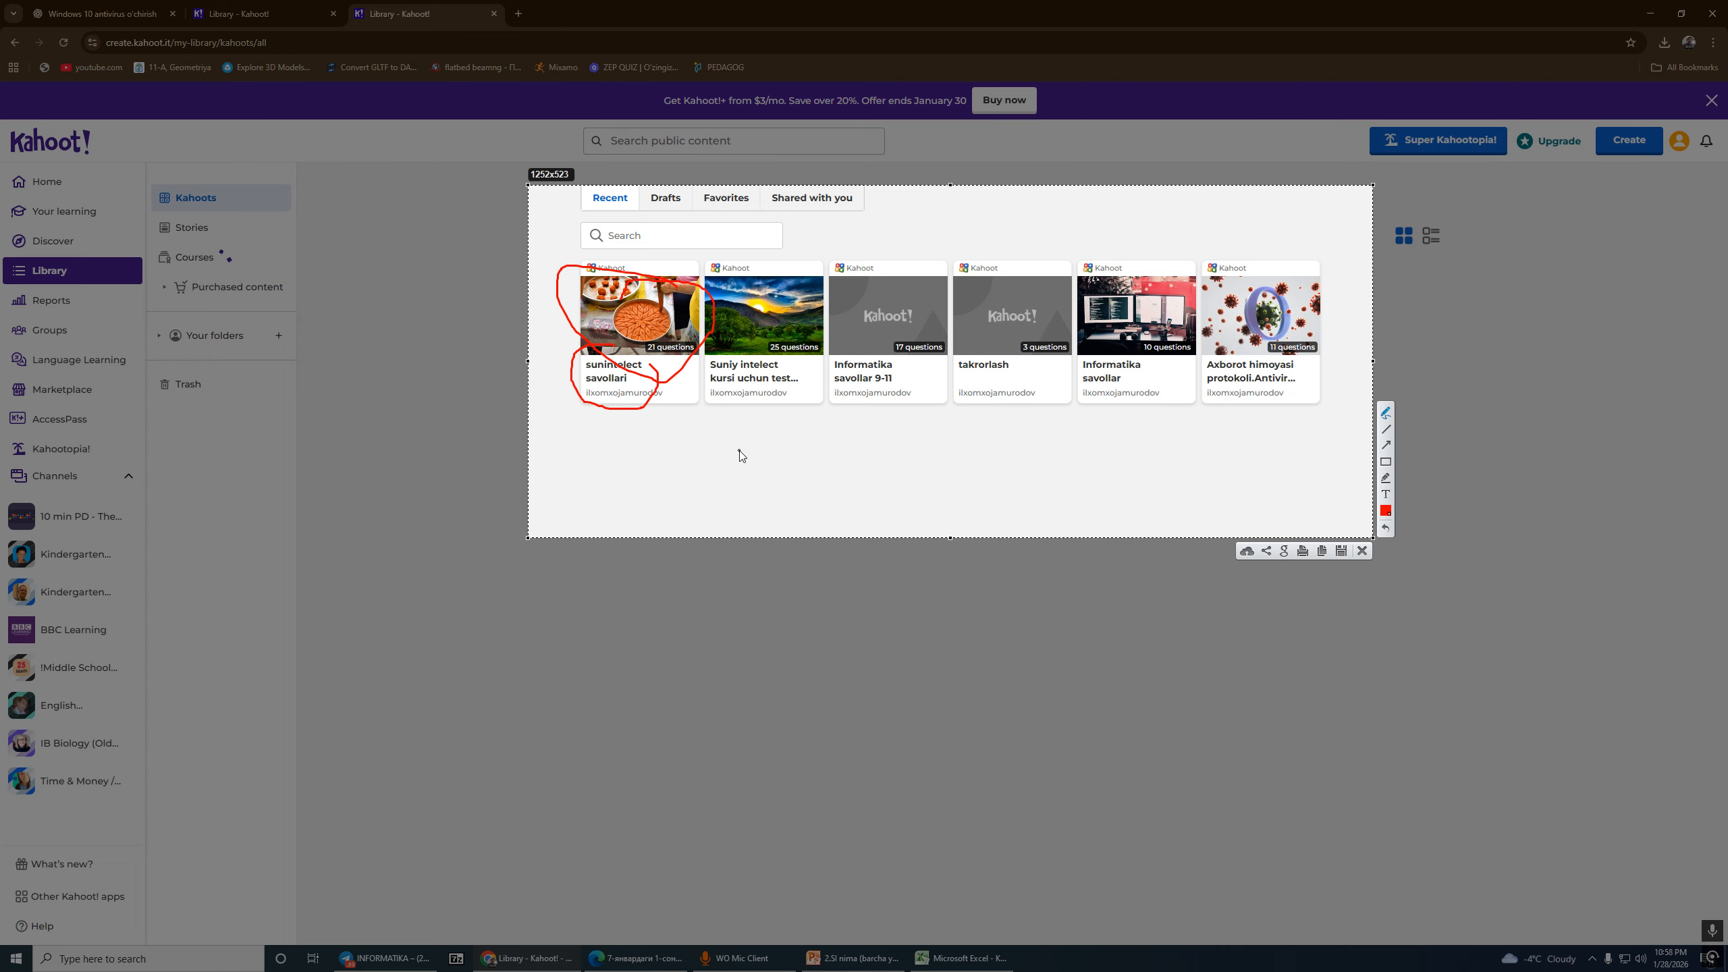
{"action": "key", "text": "Escape"}
Step: Point out Host live on a screen capture and host the sunintelect savollari kahoot live
{"action": "mouse_move", "coordinate": [635, 393]}
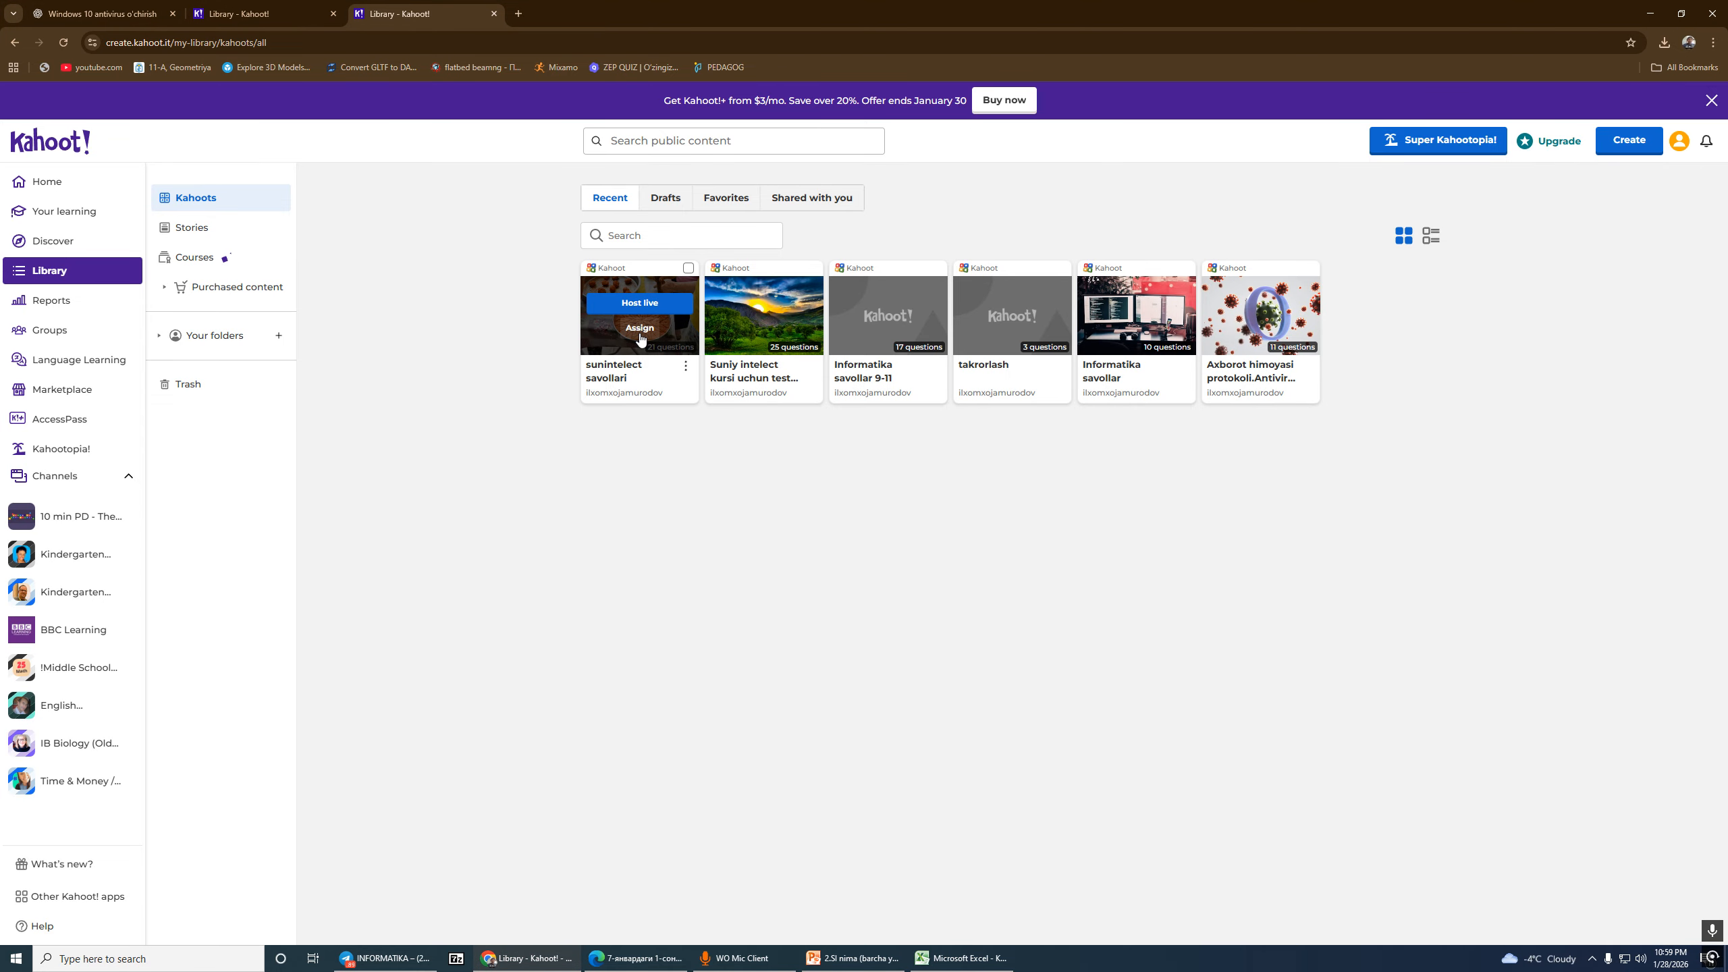
{"action": "mouse_move", "coordinate": [640, 312]}
{"action": "key", "text": "Print"}
{"action": "left_click_drag", "start_coordinate": [581, 280], "coordinate": [669, 317]}
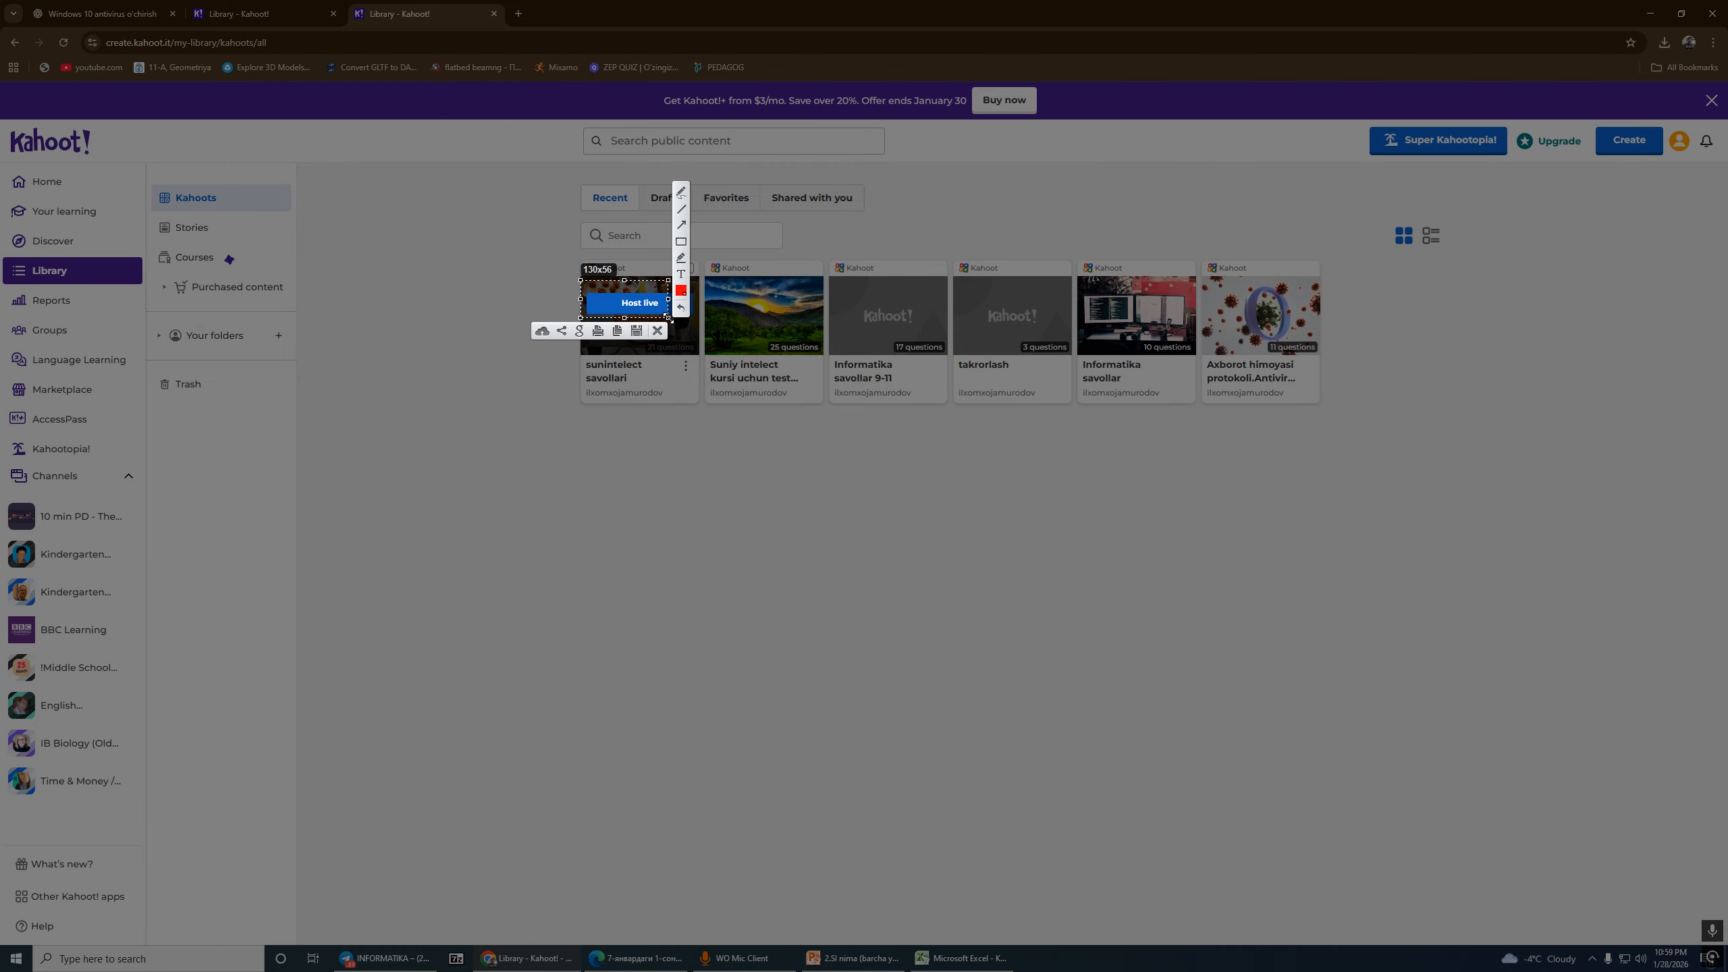
{"action": "key", "text": "ctrl+c"}
{"action": "left_click", "coordinate": [640, 303]}
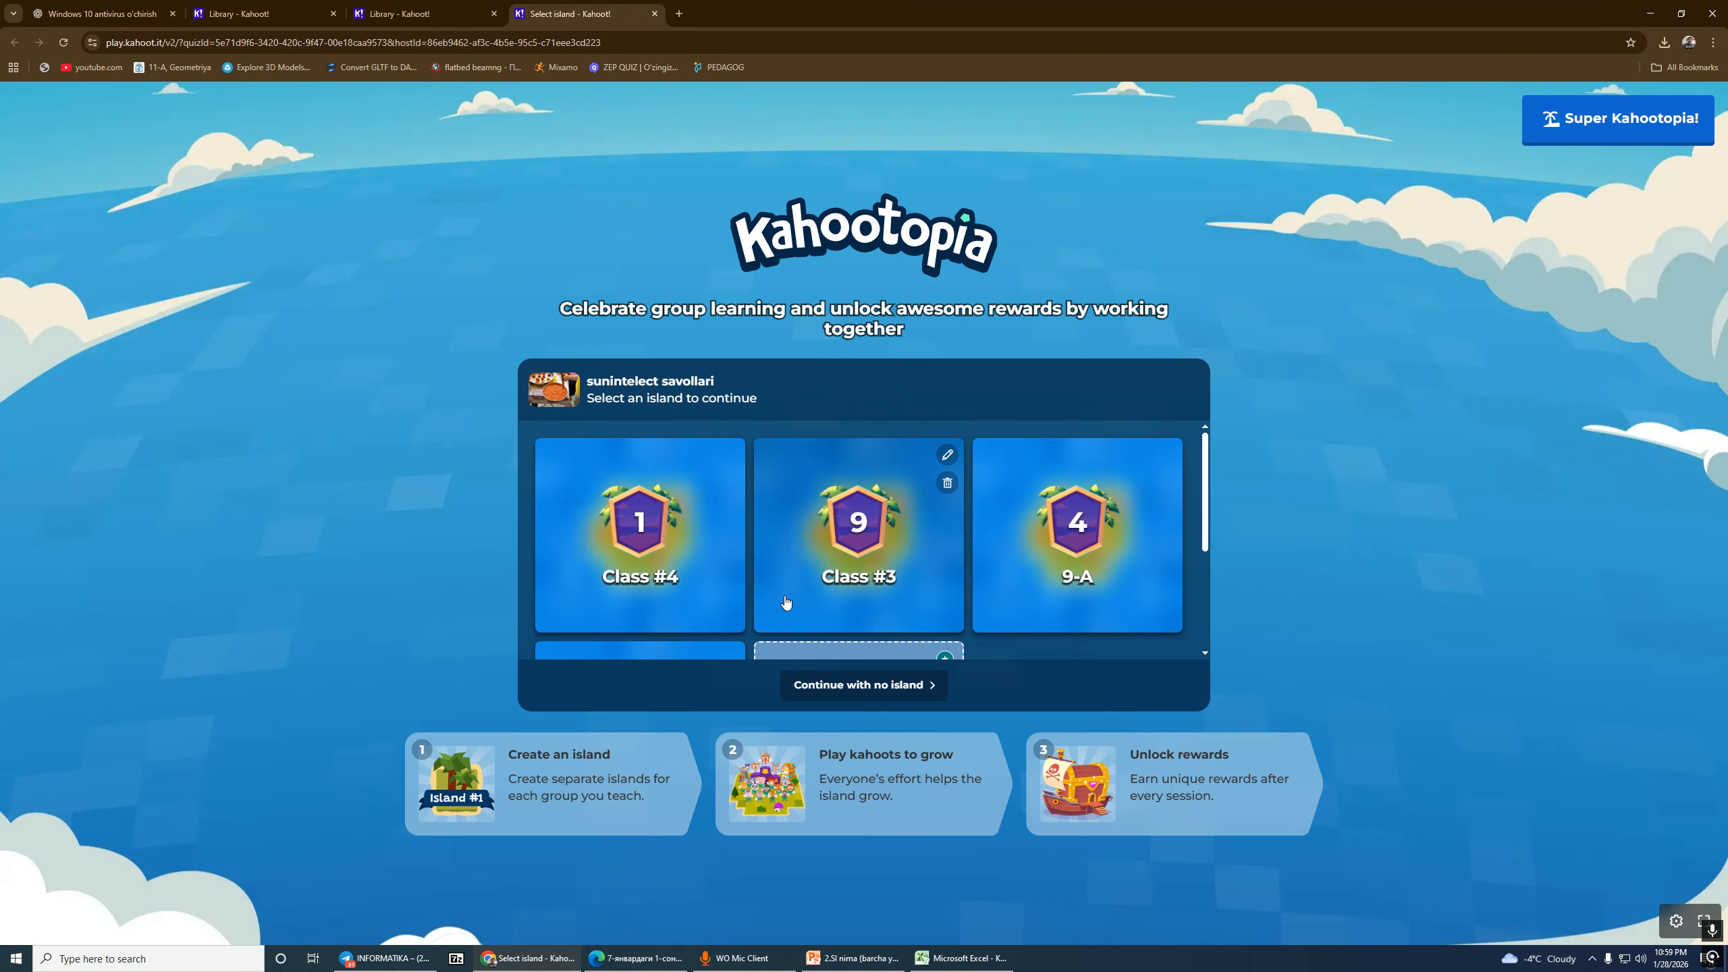
Step: Select the Class #4 island for the live session
{"action": "scroll", "coordinate": [945, 477], "scroll_direction": "down", "scroll_amount": 2}
{"action": "scroll", "coordinate": [757, 515], "scroll_direction": "up", "scroll_amount": 2}
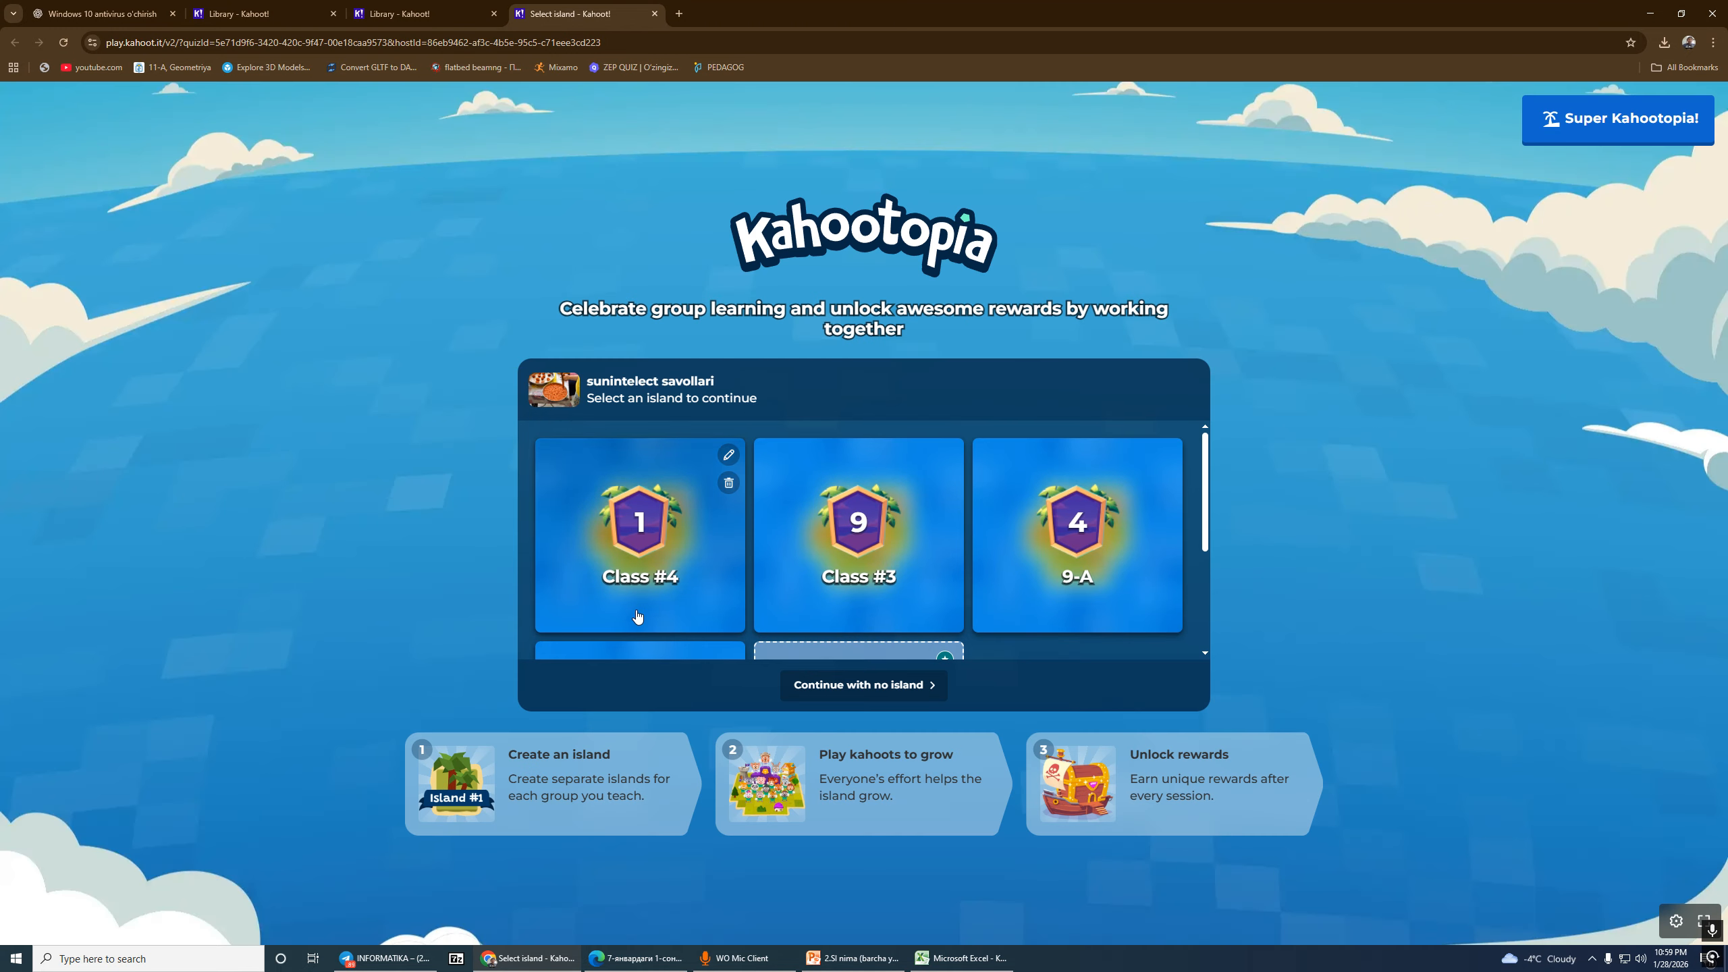
{"action": "left_click", "coordinate": [691, 524]}
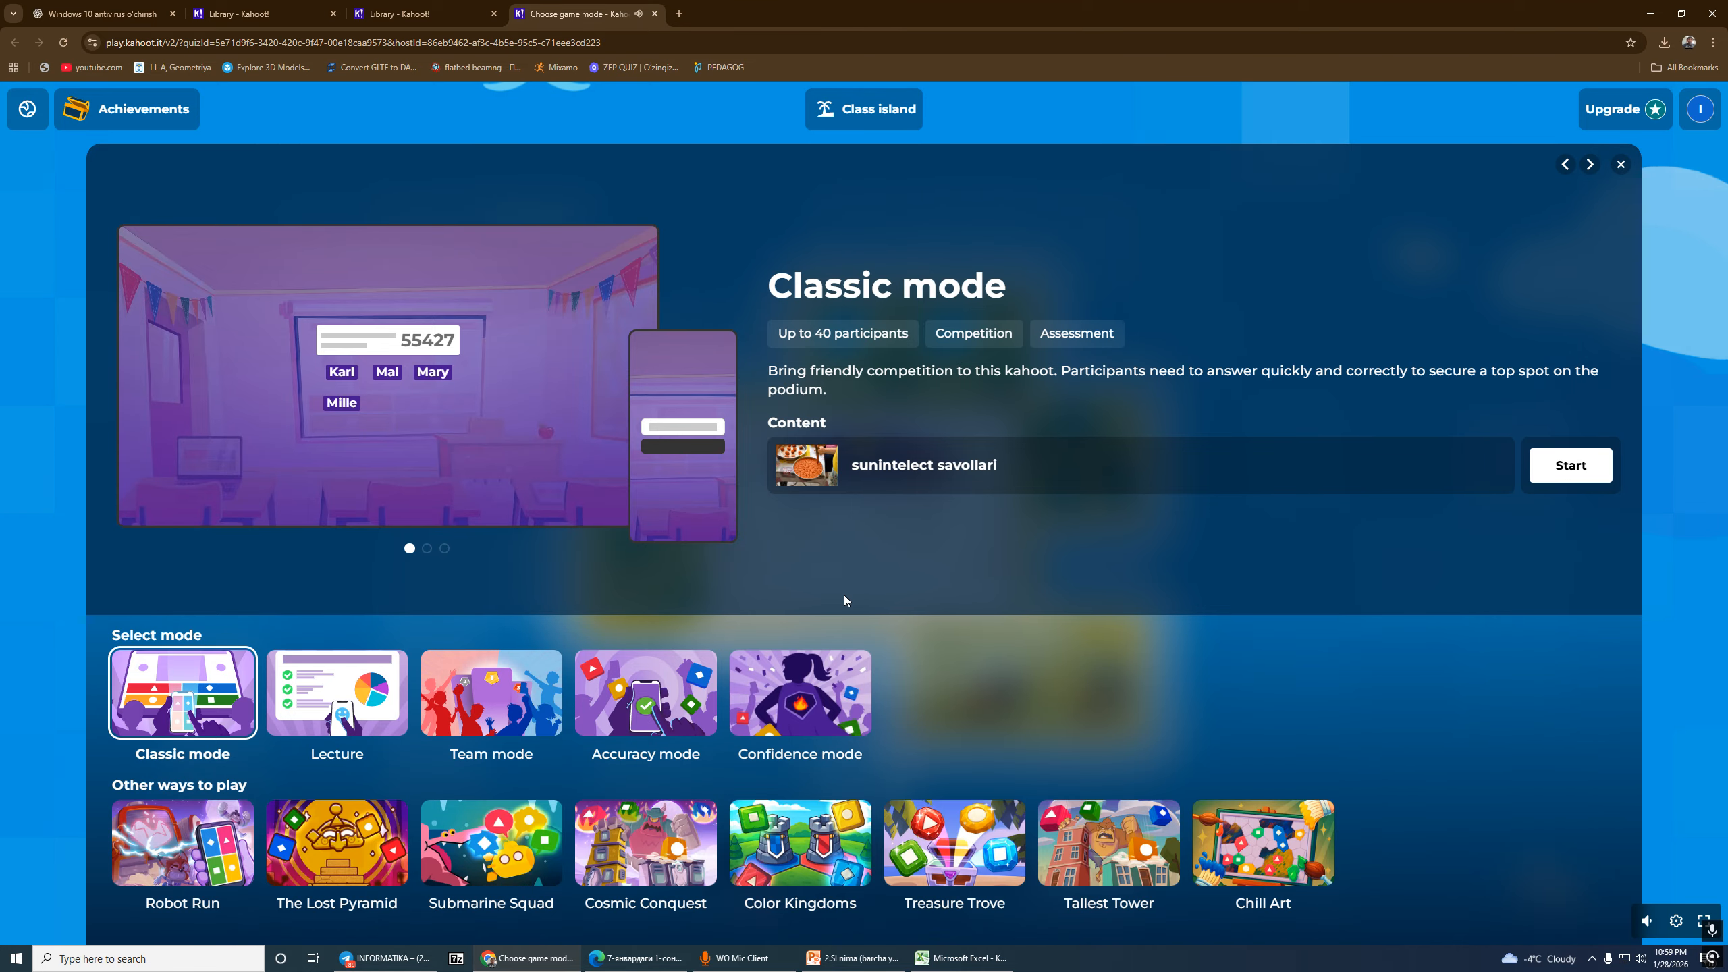
Step: Circle the Select mode and Other ways to play groups, plus Lecture and Team mode, on a screen capture
{"action": "key", "text": "Print"}
{"action": "left_click_drag", "start_coordinate": [338, 215], "coordinate": [1630, 909]}
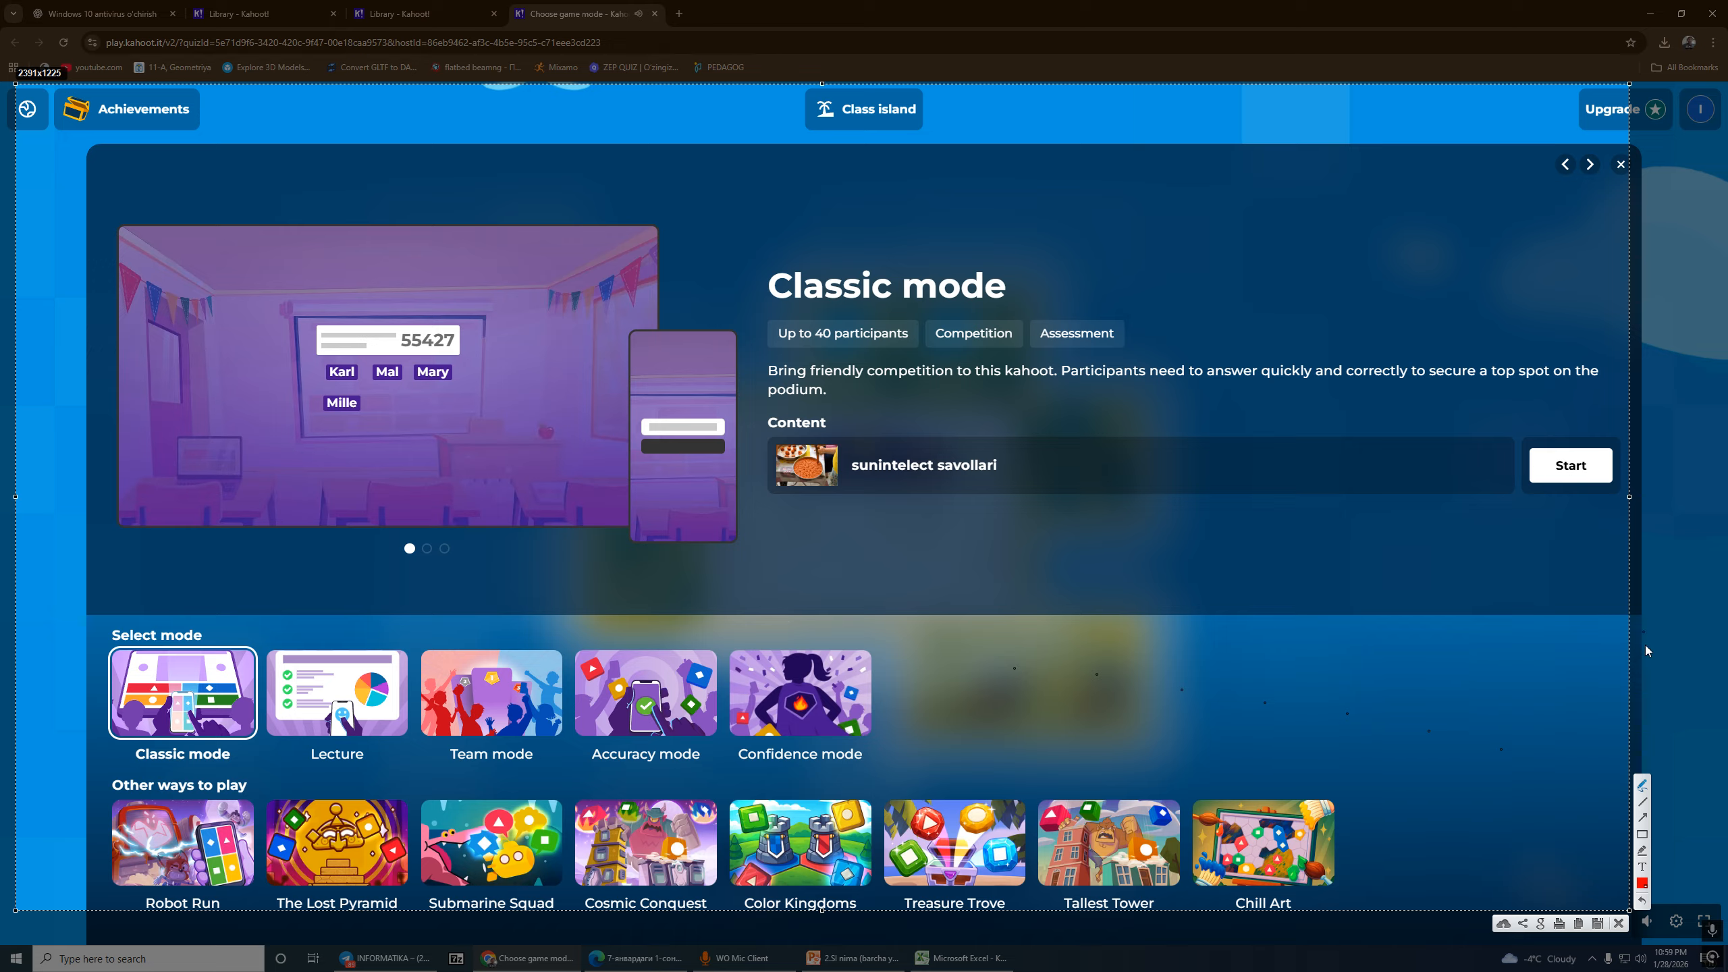
{"action": "mouse_move", "coordinate": [659, 786]}
{"action": "left_mouse_down"}
{"action": "mouse_move", "coordinate": [377, 786]}
{"action": "mouse_move", "coordinate": [68, 817]}
{"action": "mouse_move", "coordinate": [480, 967]}
{"action": "mouse_move", "coordinate": [1326, 949]}
{"action": "mouse_move", "coordinate": [1351, 807]}
{"action": "mouse_move", "coordinate": [833, 800]}
{"action": "left_mouse_up"}
{"action": "mouse_move", "coordinate": [663, 784]}
{"action": "left_mouse_down"}
{"action": "mouse_move", "coordinate": [636, 786]}
{"action": "mouse_move", "coordinate": [899, 687]}
{"action": "mouse_move", "coordinate": [442, 583]}
{"action": "mouse_move", "coordinate": [97, 617]}
{"action": "mouse_move", "coordinate": [241, 768]}
{"action": "left_mouse_up"}
{"action": "mouse_move", "coordinate": [343, 670]}
{"action": "left_mouse_down"}
{"action": "mouse_move", "coordinate": [333, 648]}
{"action": "mouse_move", "coordinate": [241, 694]}
{"action": "mouse_move", "coordinate": [285, 749]}
{"action": "left_mouse_up"}
{"action": "left_click_drag", "start_coordinate": [452, 651], "coordinate": [411, 760]}
{"action": "left_click_drag", "start_coordinate": [584, 745], "coordinate": [530, 656]}
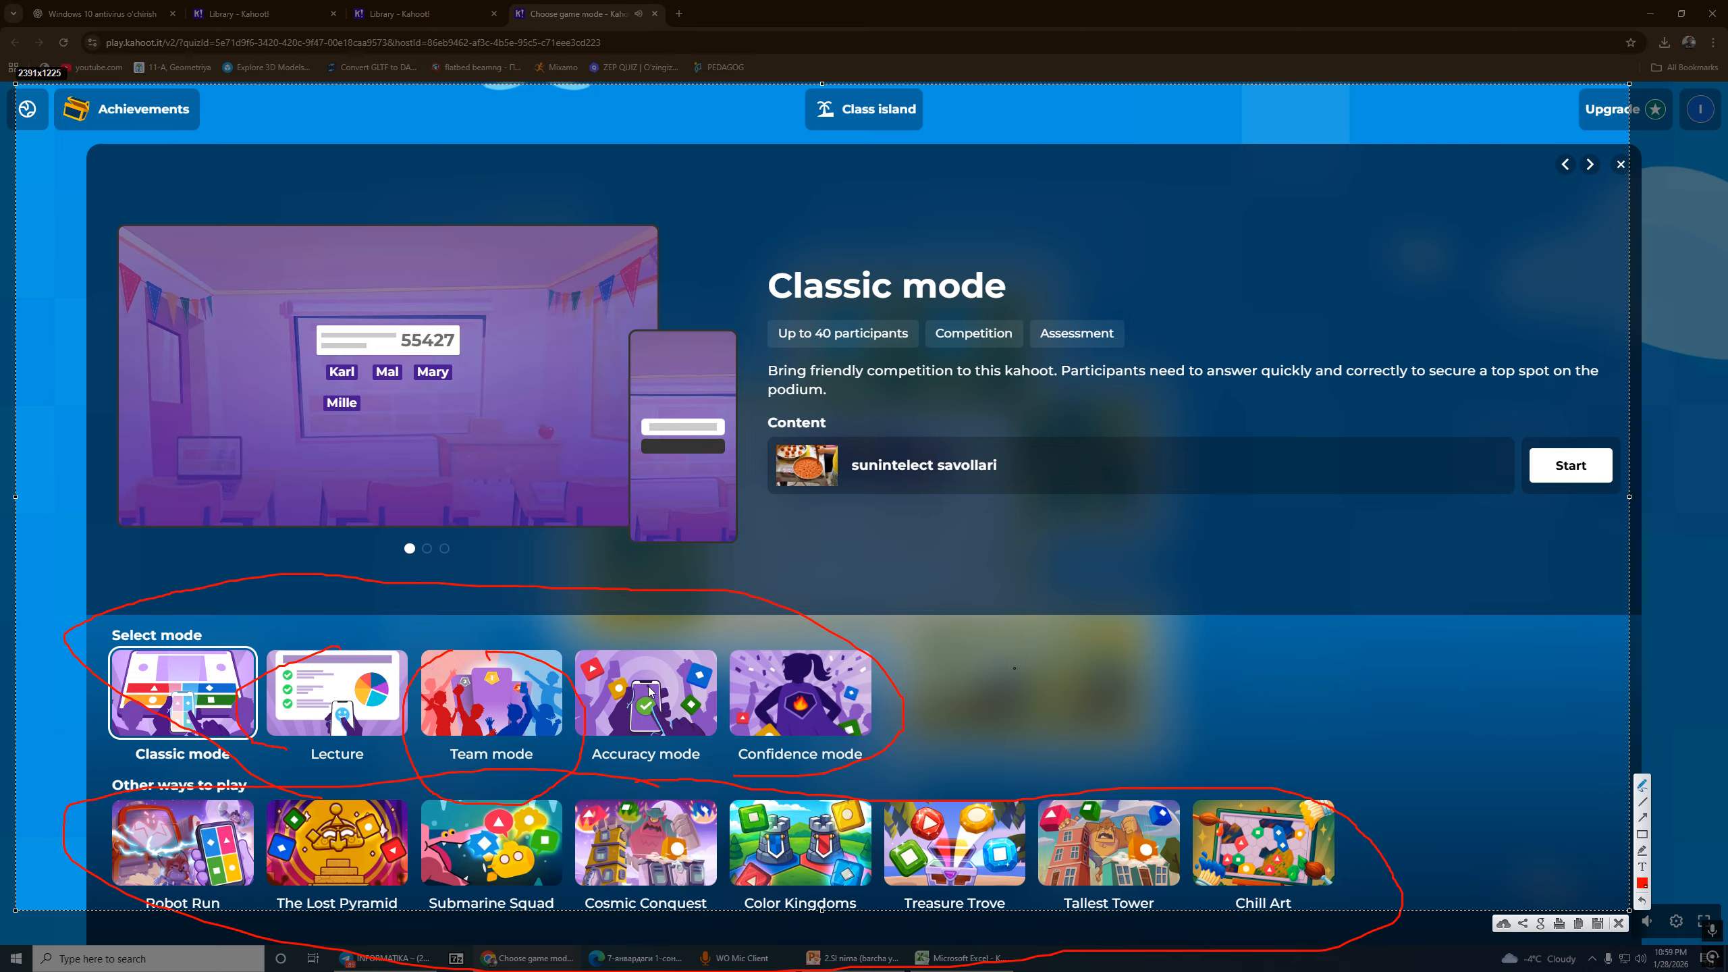
{"action": "left_click_drag", "start_coordinate": [247, 643], "coordinate": [269, 691]}
{"action": "key", "text": "Escape"}
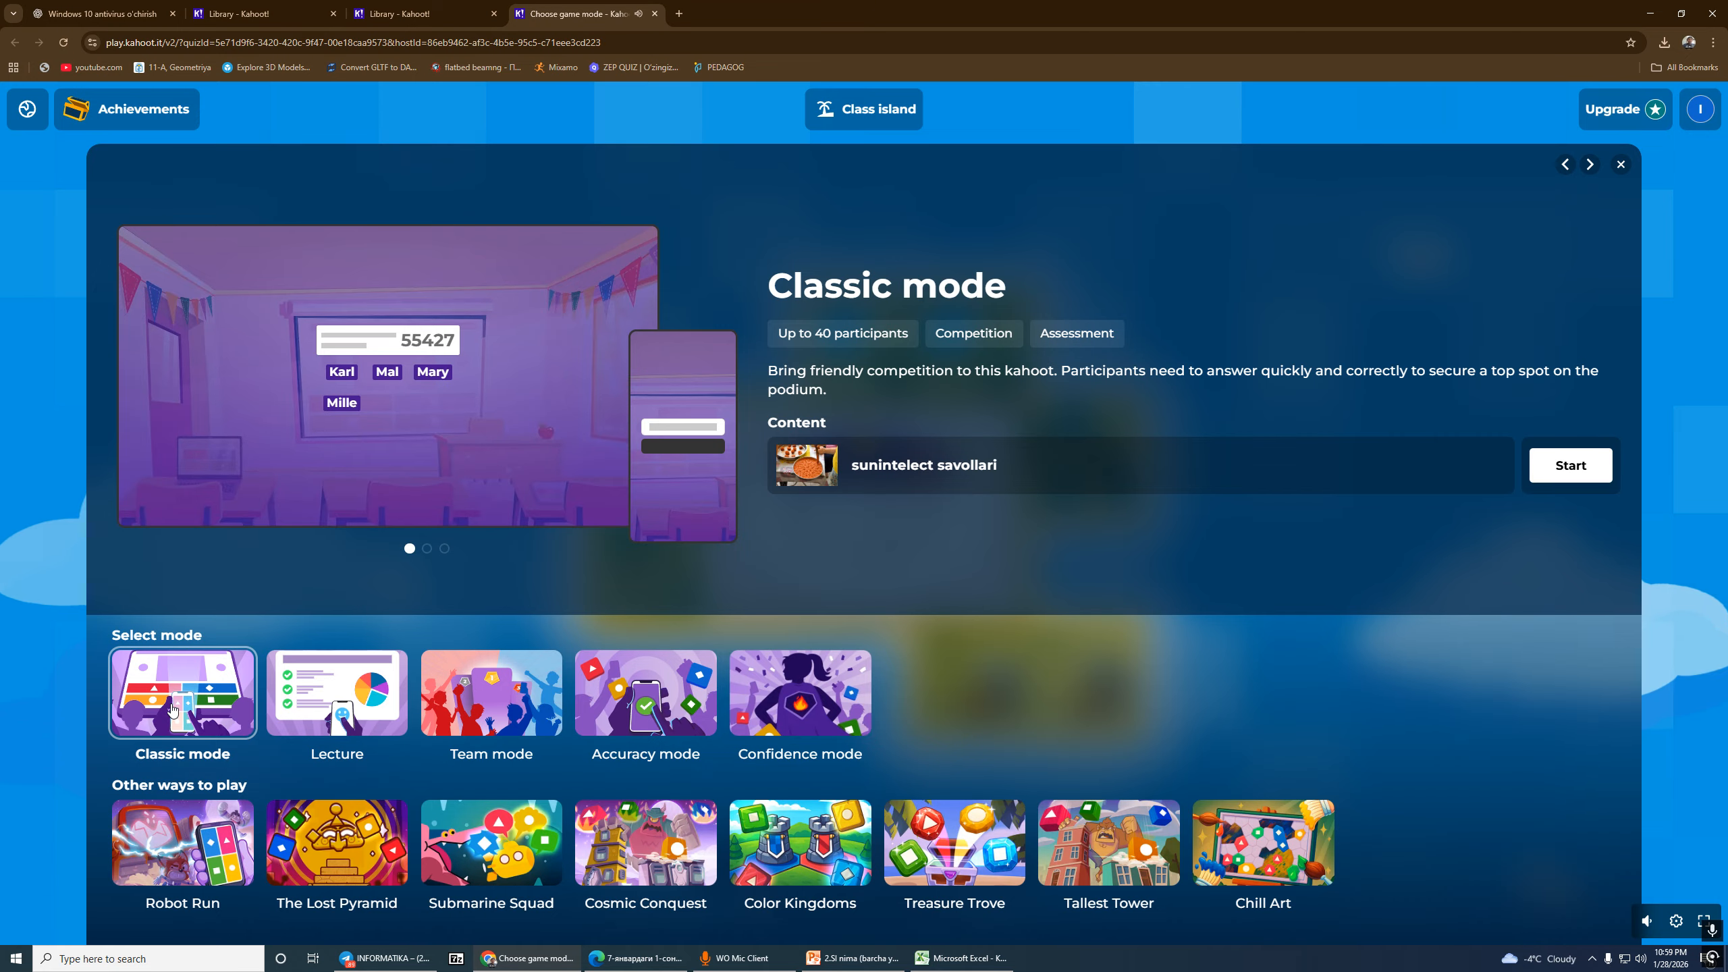
Step: Start the sunintelect savollari kahoot in Classic mode and circle the game PIN on a screen capture of the lobby
{"action": "left_click", "coordinate": [1570, 466]}
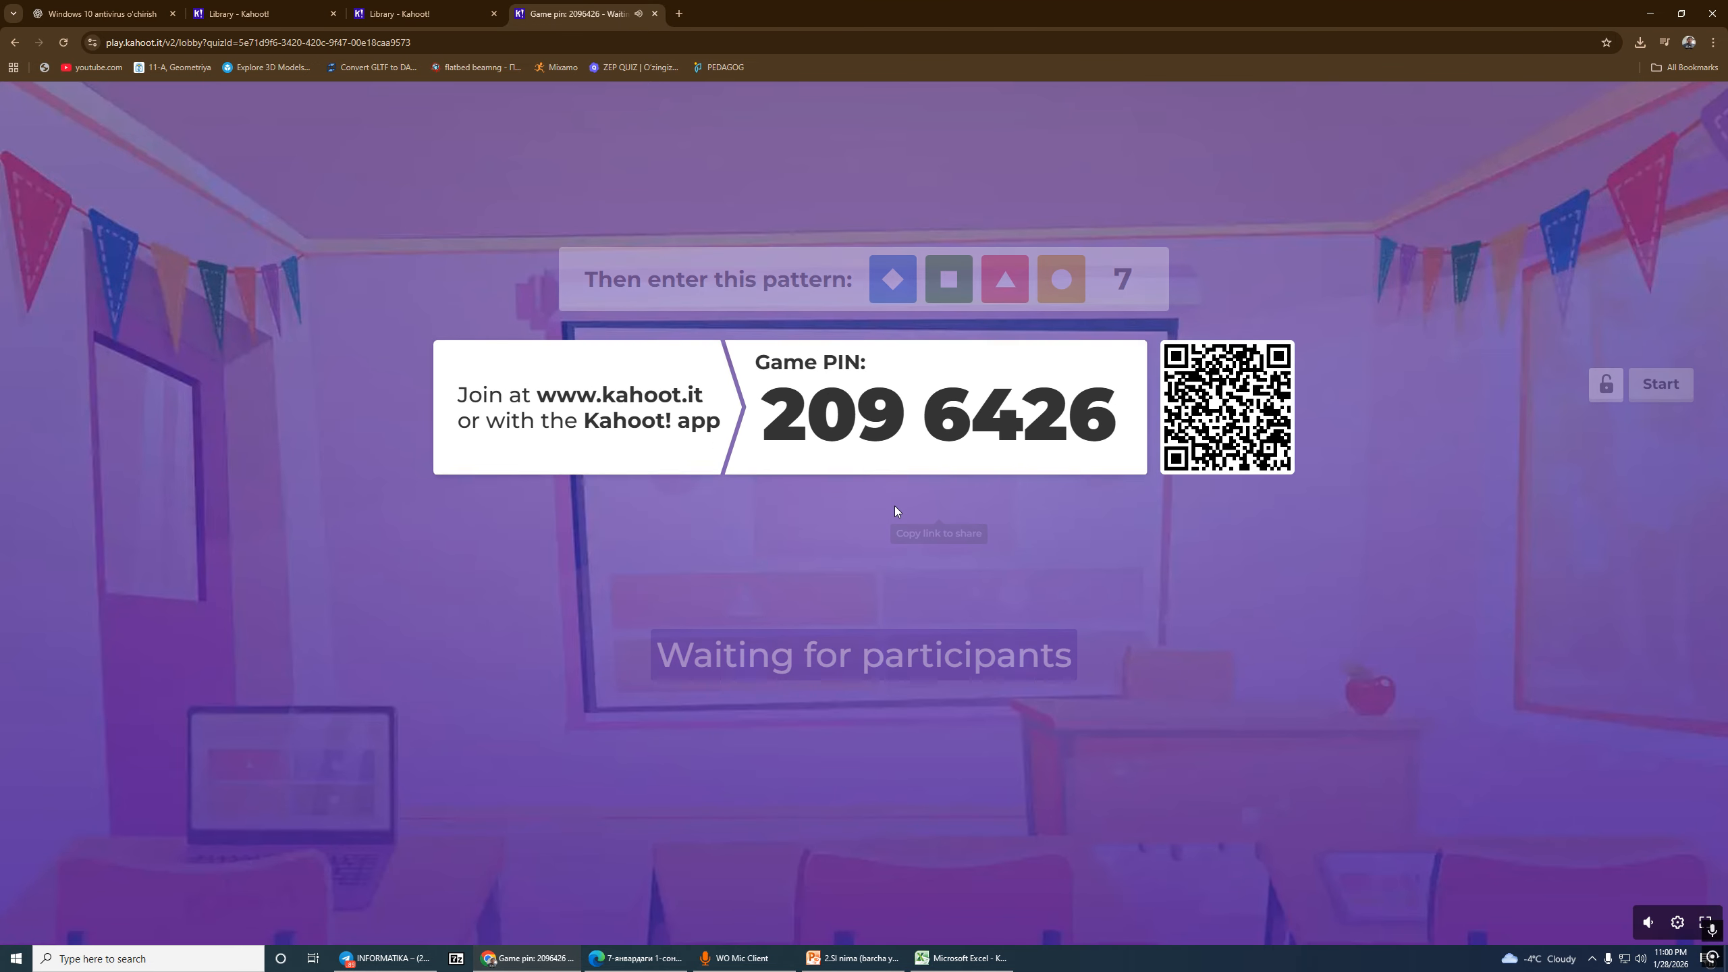
{"action": "key", "text": "Print"}
{"action": "mouse_move", "coordinate": [293, 71]}
{"action": "left_mouse_down"}
{"action": "mouse_move", "coordinate": [777, 203]}
{"action": "mouse_move", "coordinate": [1397, 778]}
{"action": "left_mouse_up"}
{"action": "mouse_move", "coordinate": [1126, 228]}
{"action": "left_mouse_down"}
{"action": "mouse_move", "coordinate": [1139, 131]}
{"action": "mouse_move", "coordinate": [825, 105]}
{"action": "mouse_move", "coordinate": [727, 187]}
{"action": "left_mouse_up"}
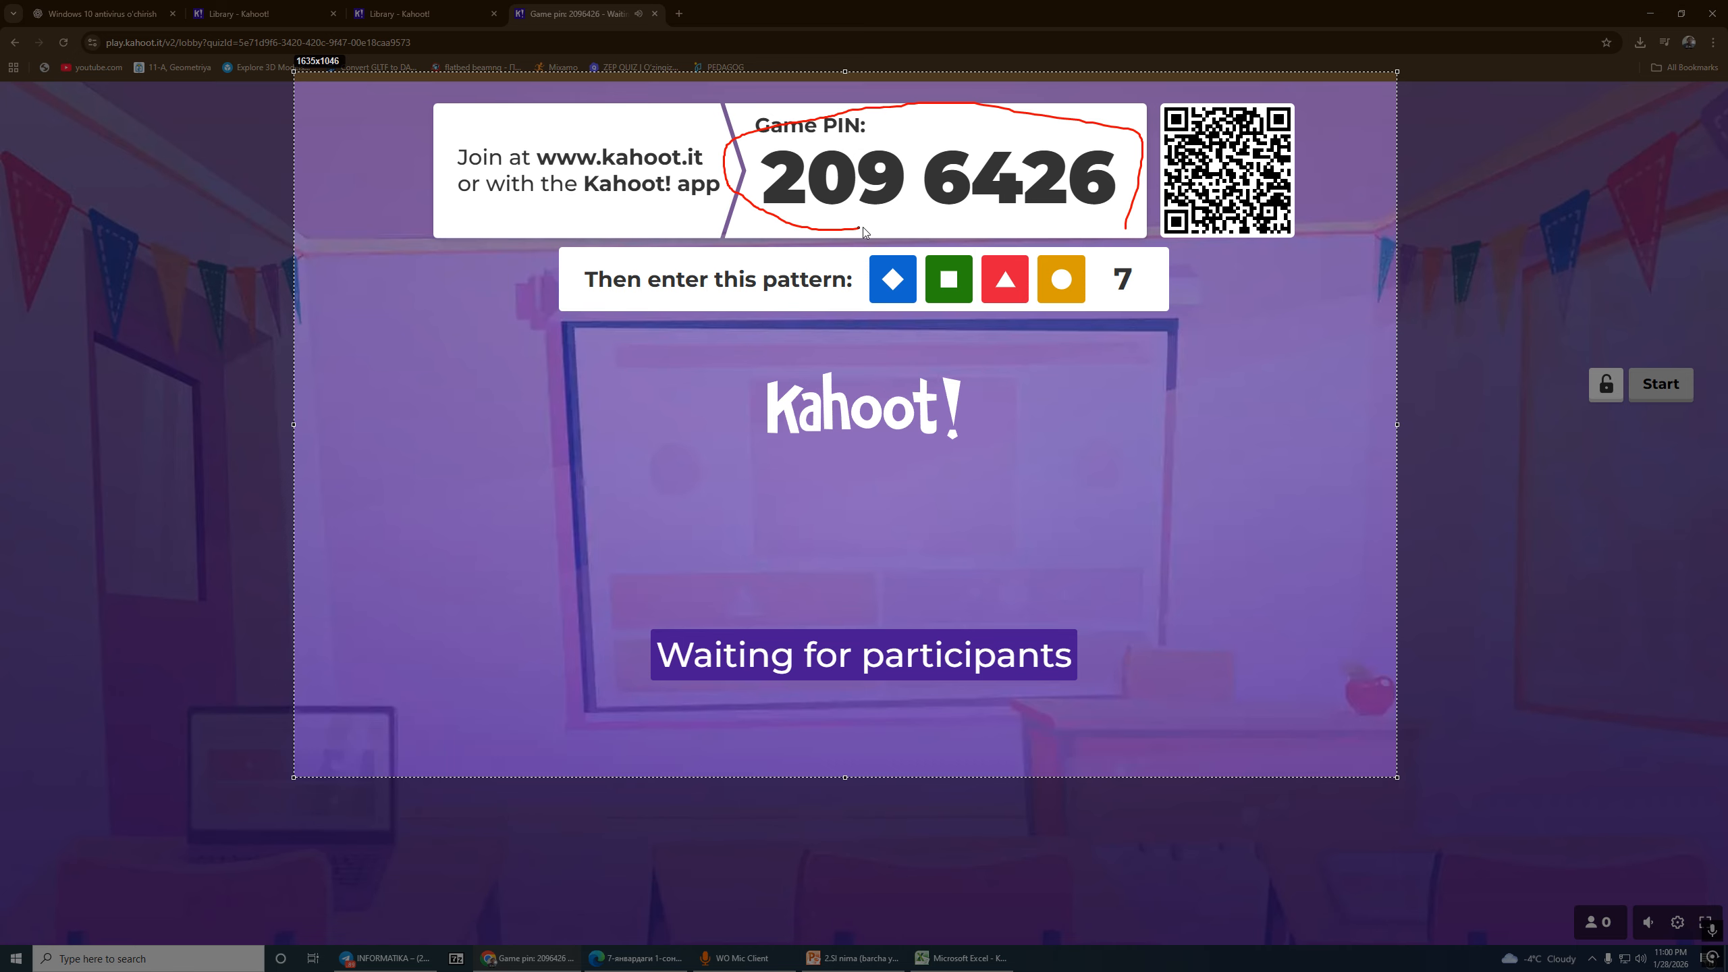
{"action": "left_click_drag", "start_coordinate": [1096, 245], "coordinate": [1096, 245]}
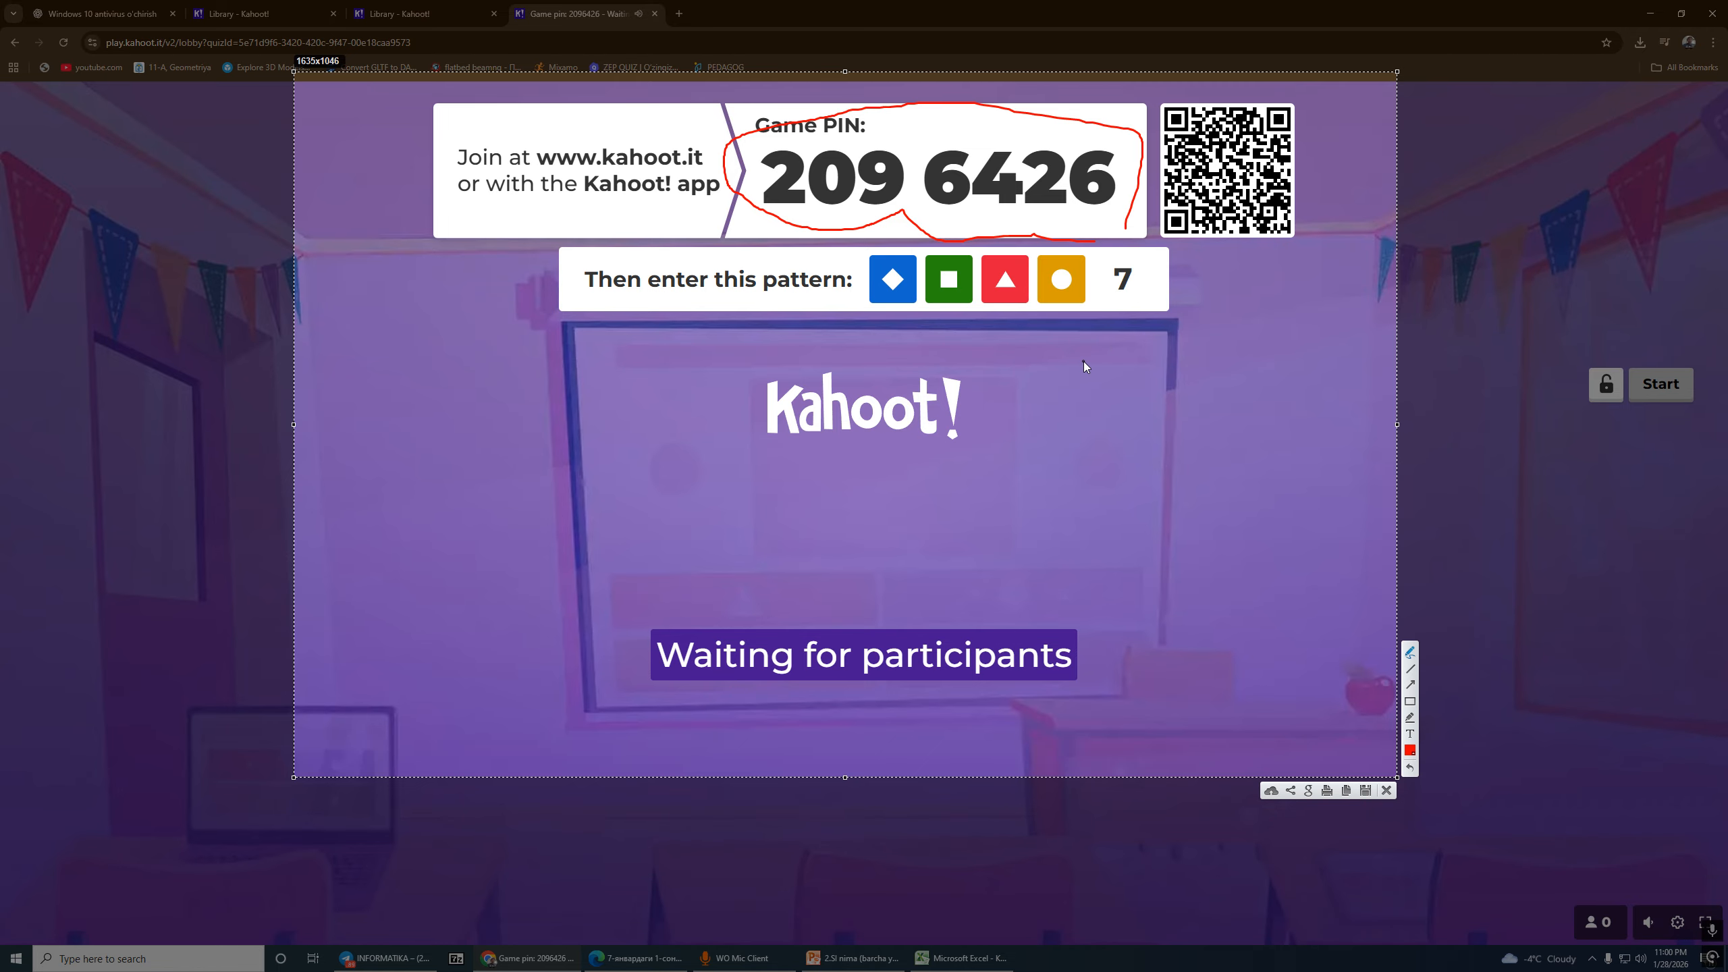
{"action": "key", "text": "Escape"}
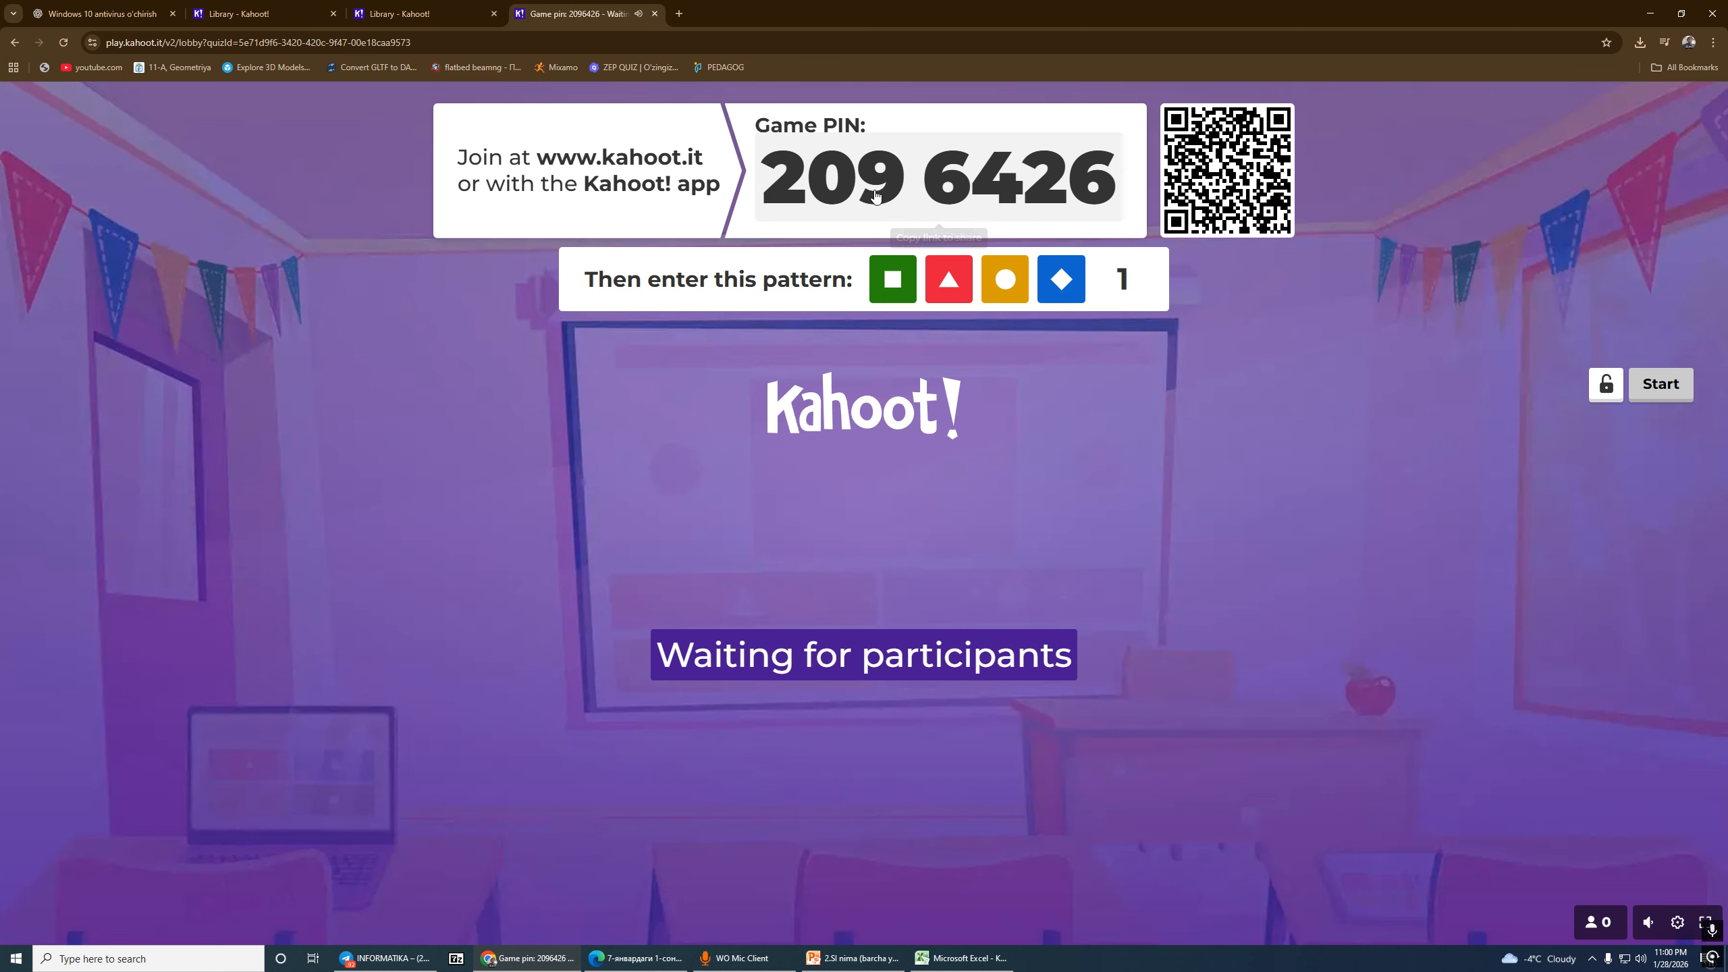
Step: Open a new incognito browser window for the player side
{"action": "key", "text": "ctrl+t"}
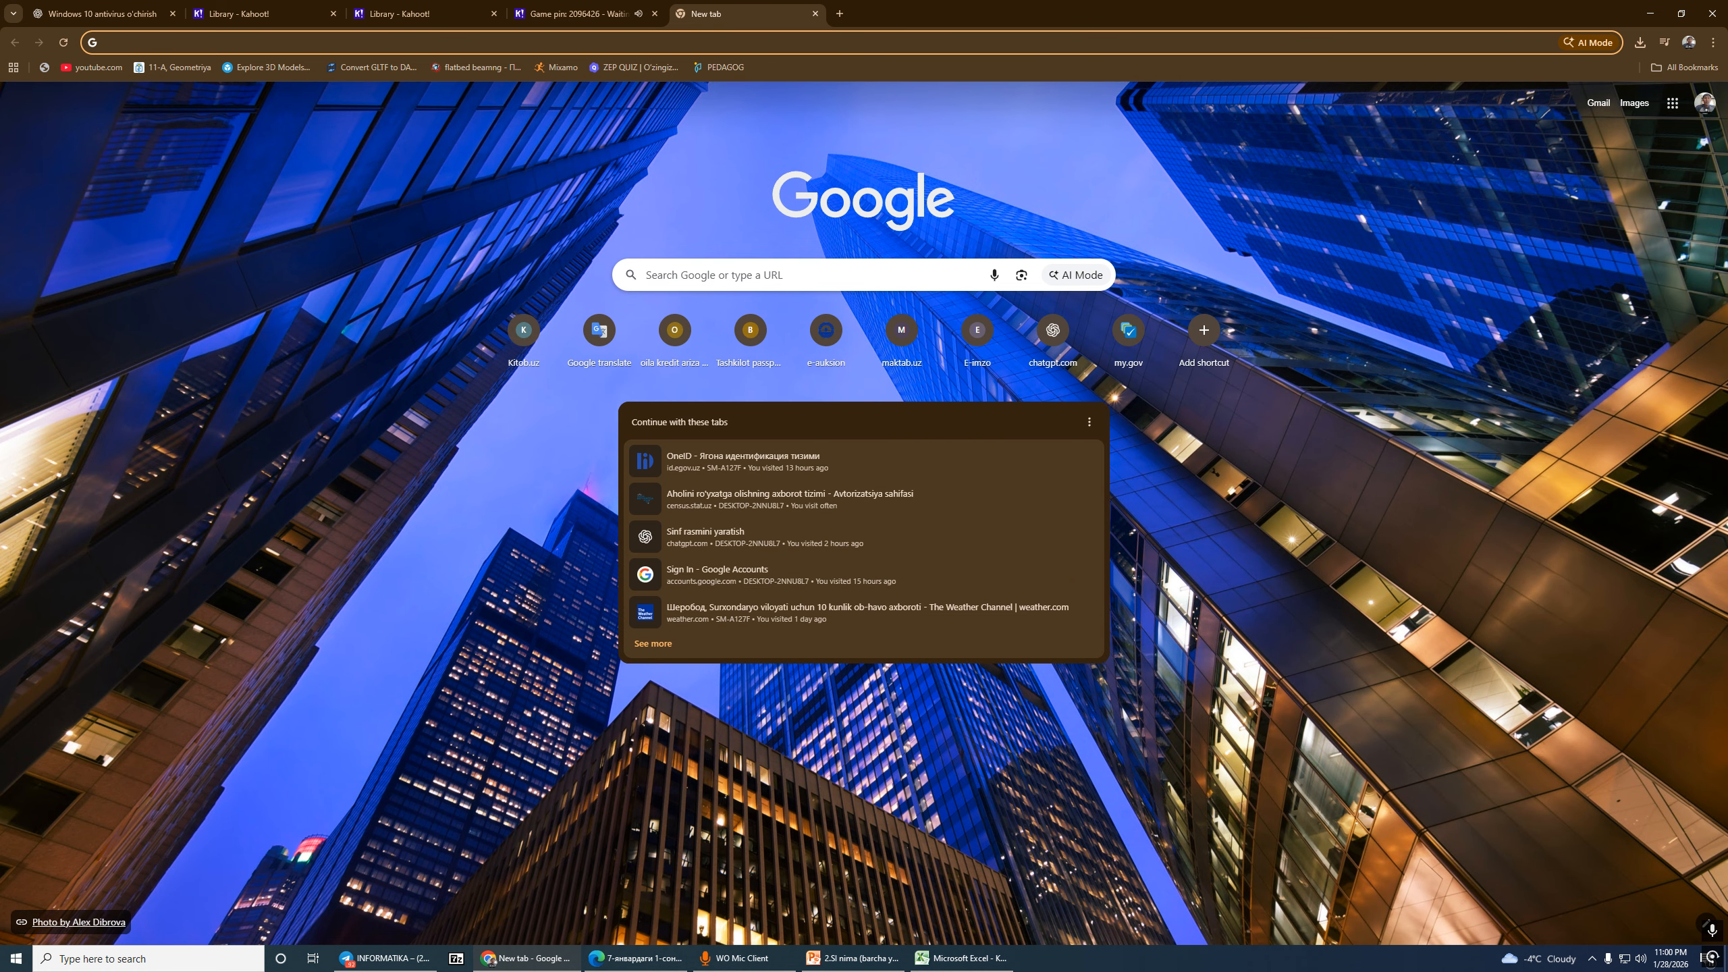
{"action": "left_click", "coordinate": [1713, 43]}
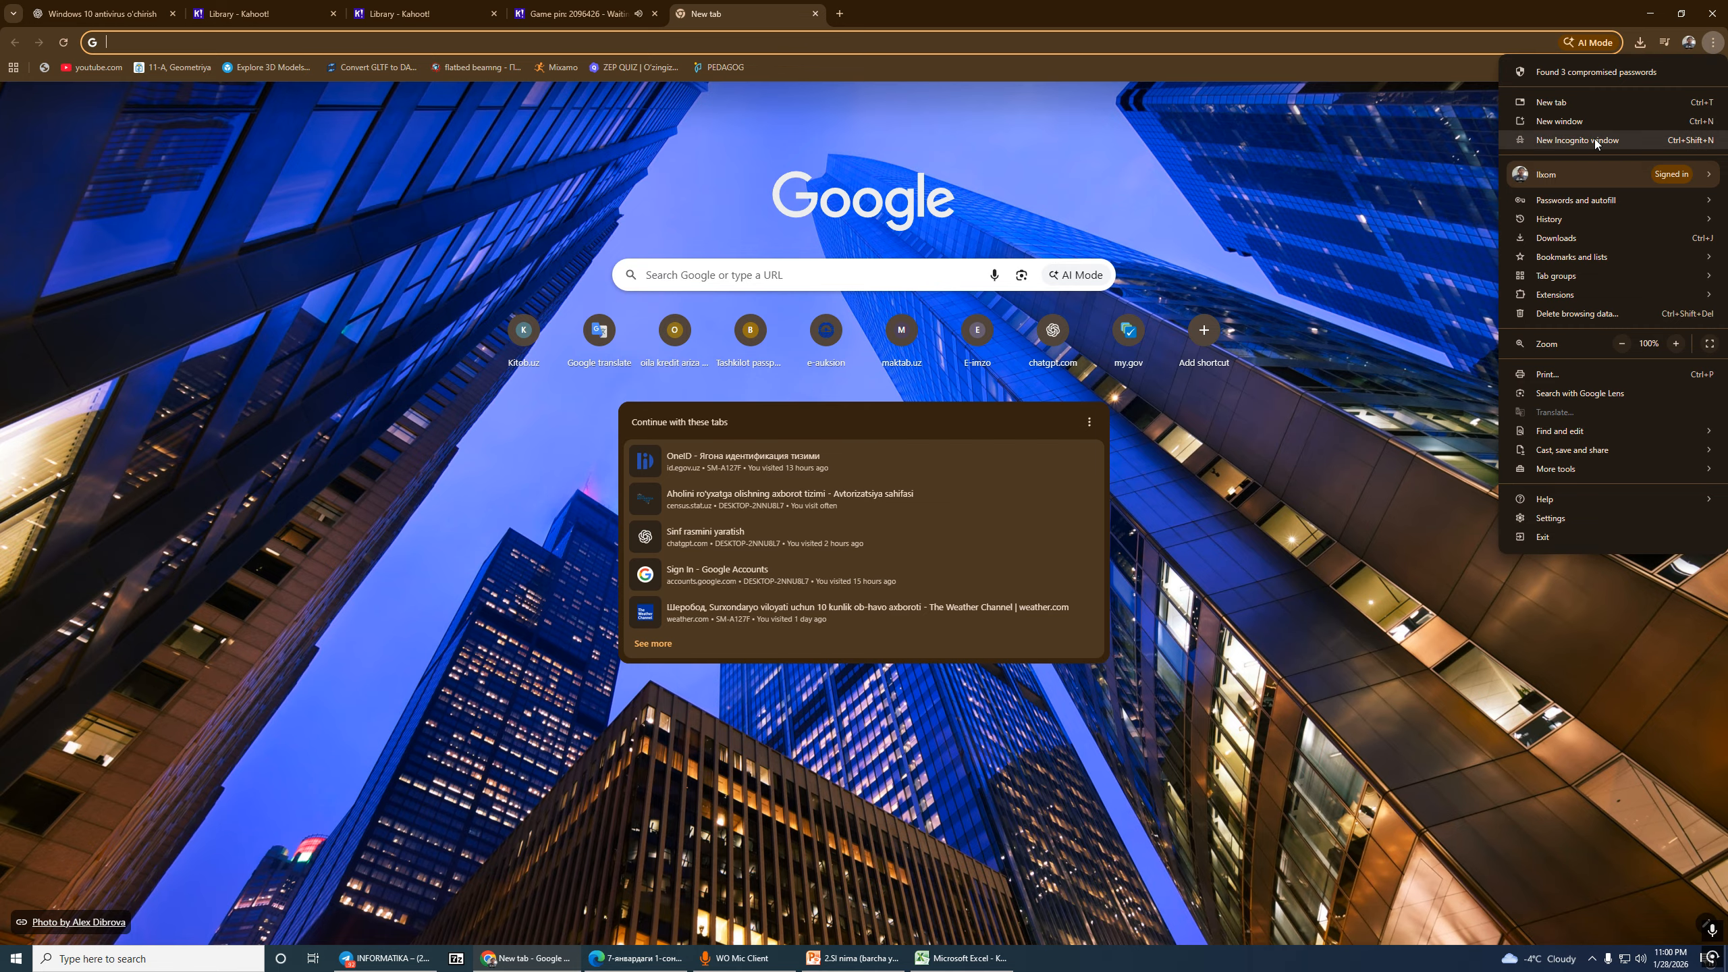
{"action": "left_click", "coordinate": [1565, 140]}
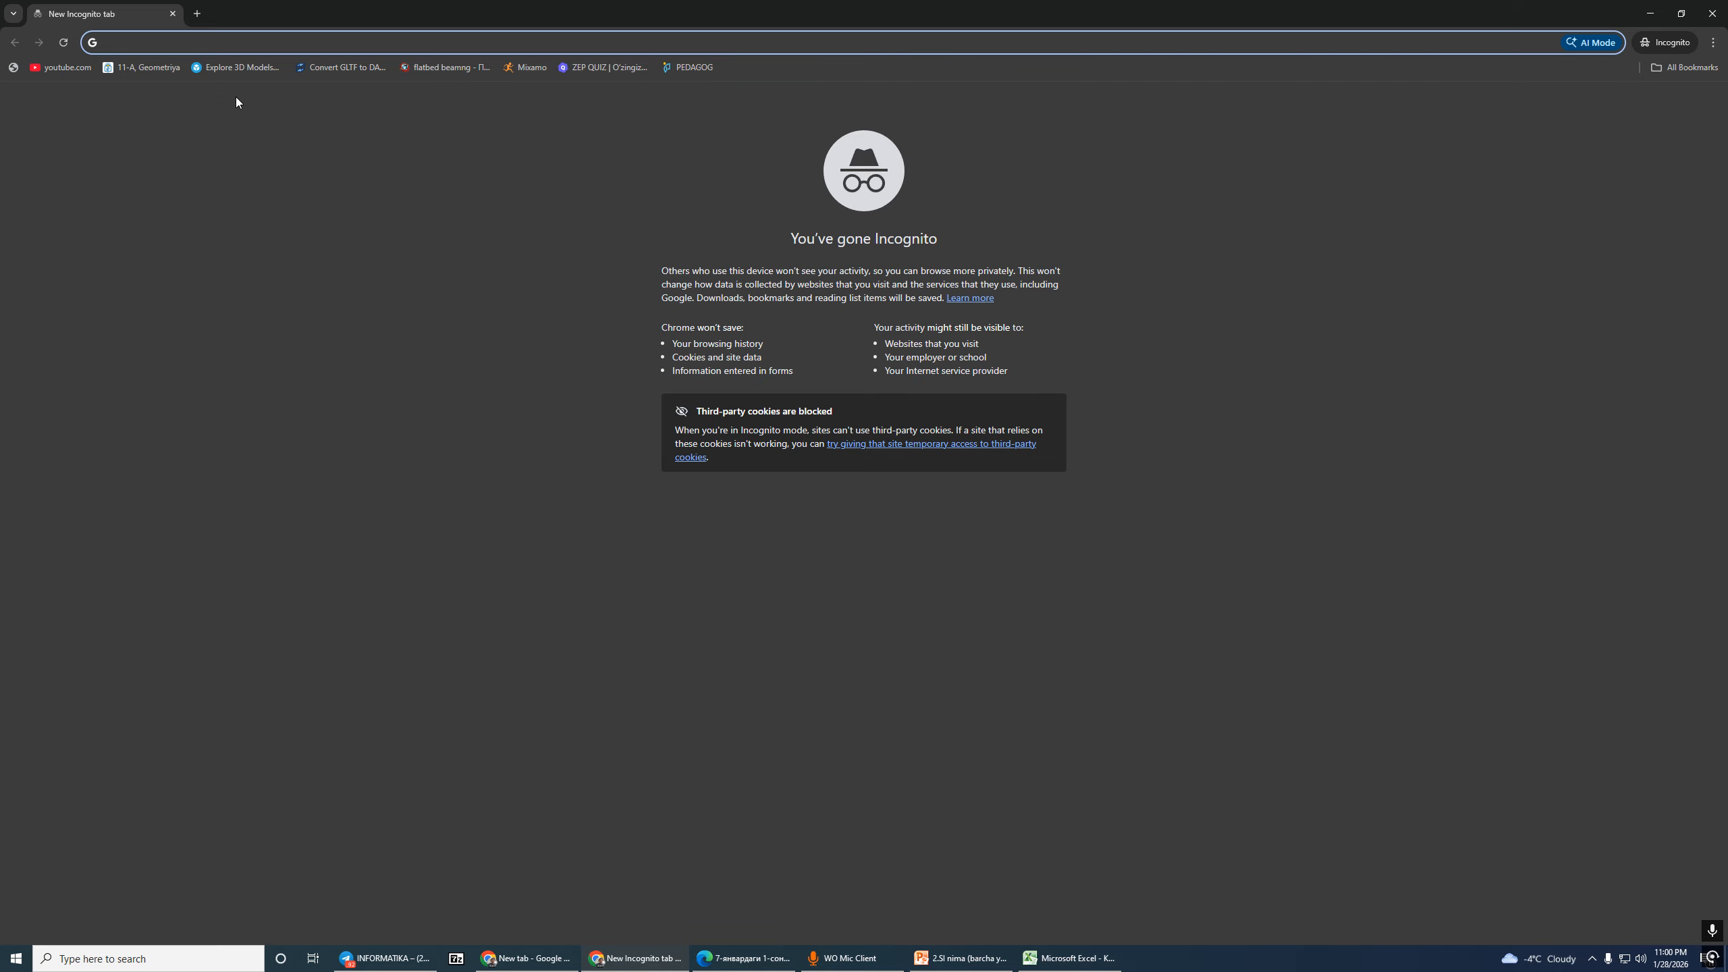
Step: Search the web for "kahoot it" and open the kahoot.it joining page
{"action": "type", "text": "ka"}
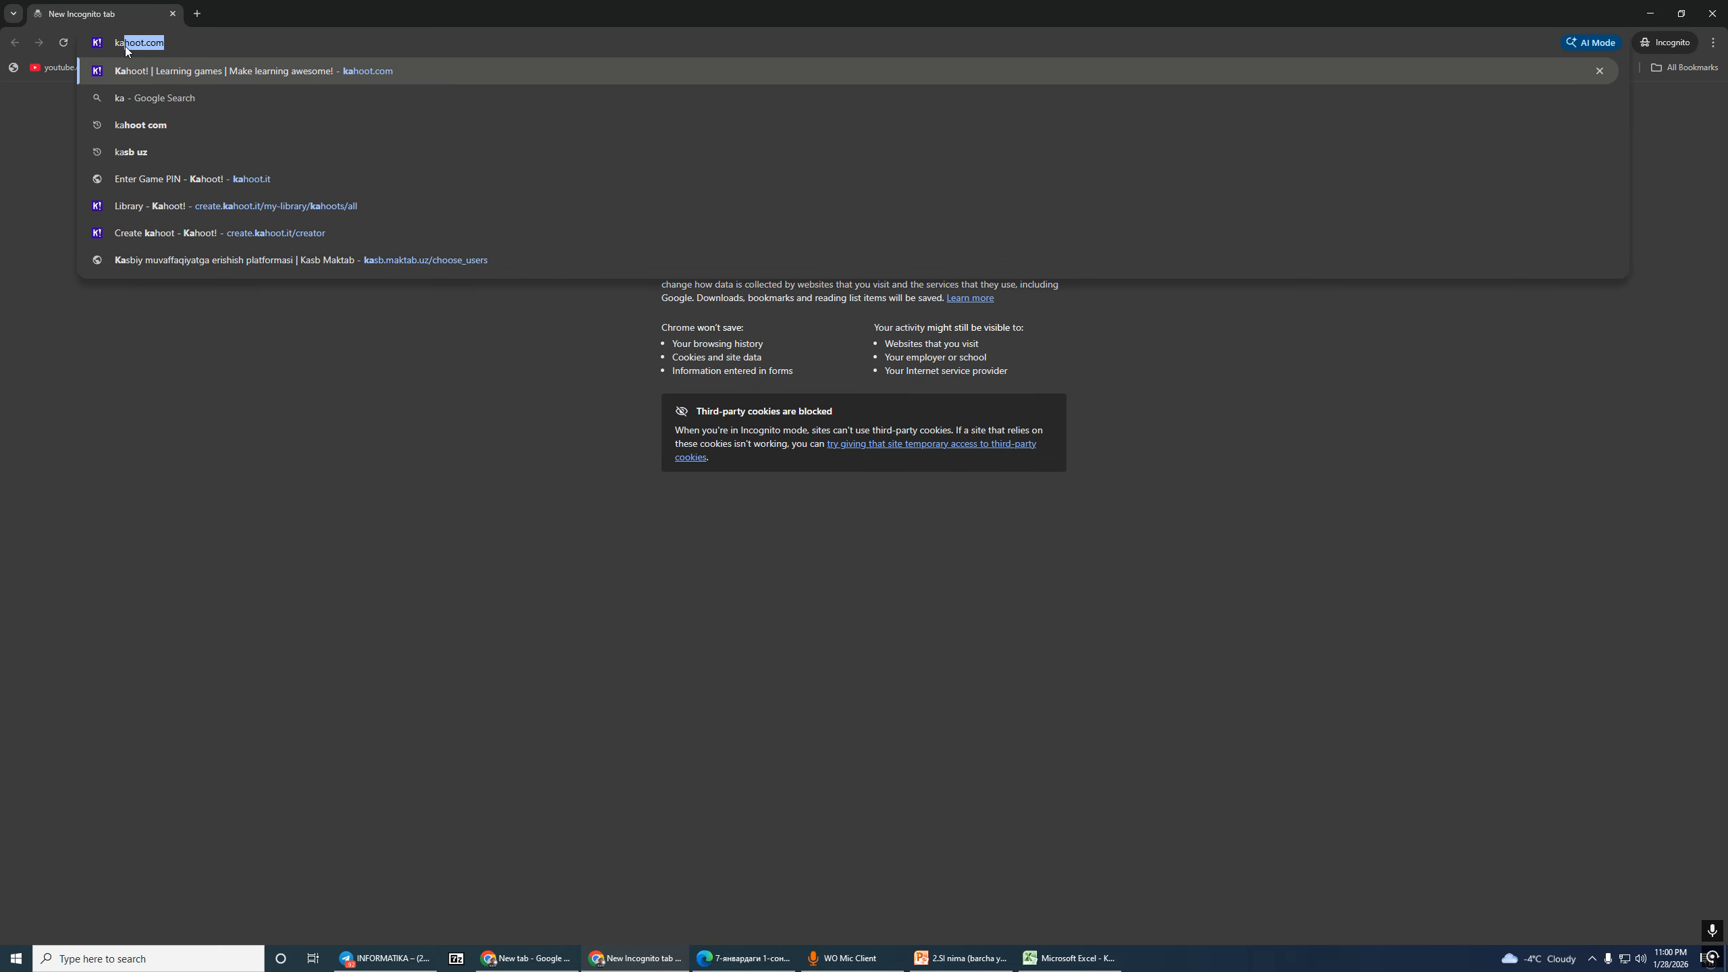
{"action": "type", "text": "hoot"}
{"action": "key", "text": "Delete"}
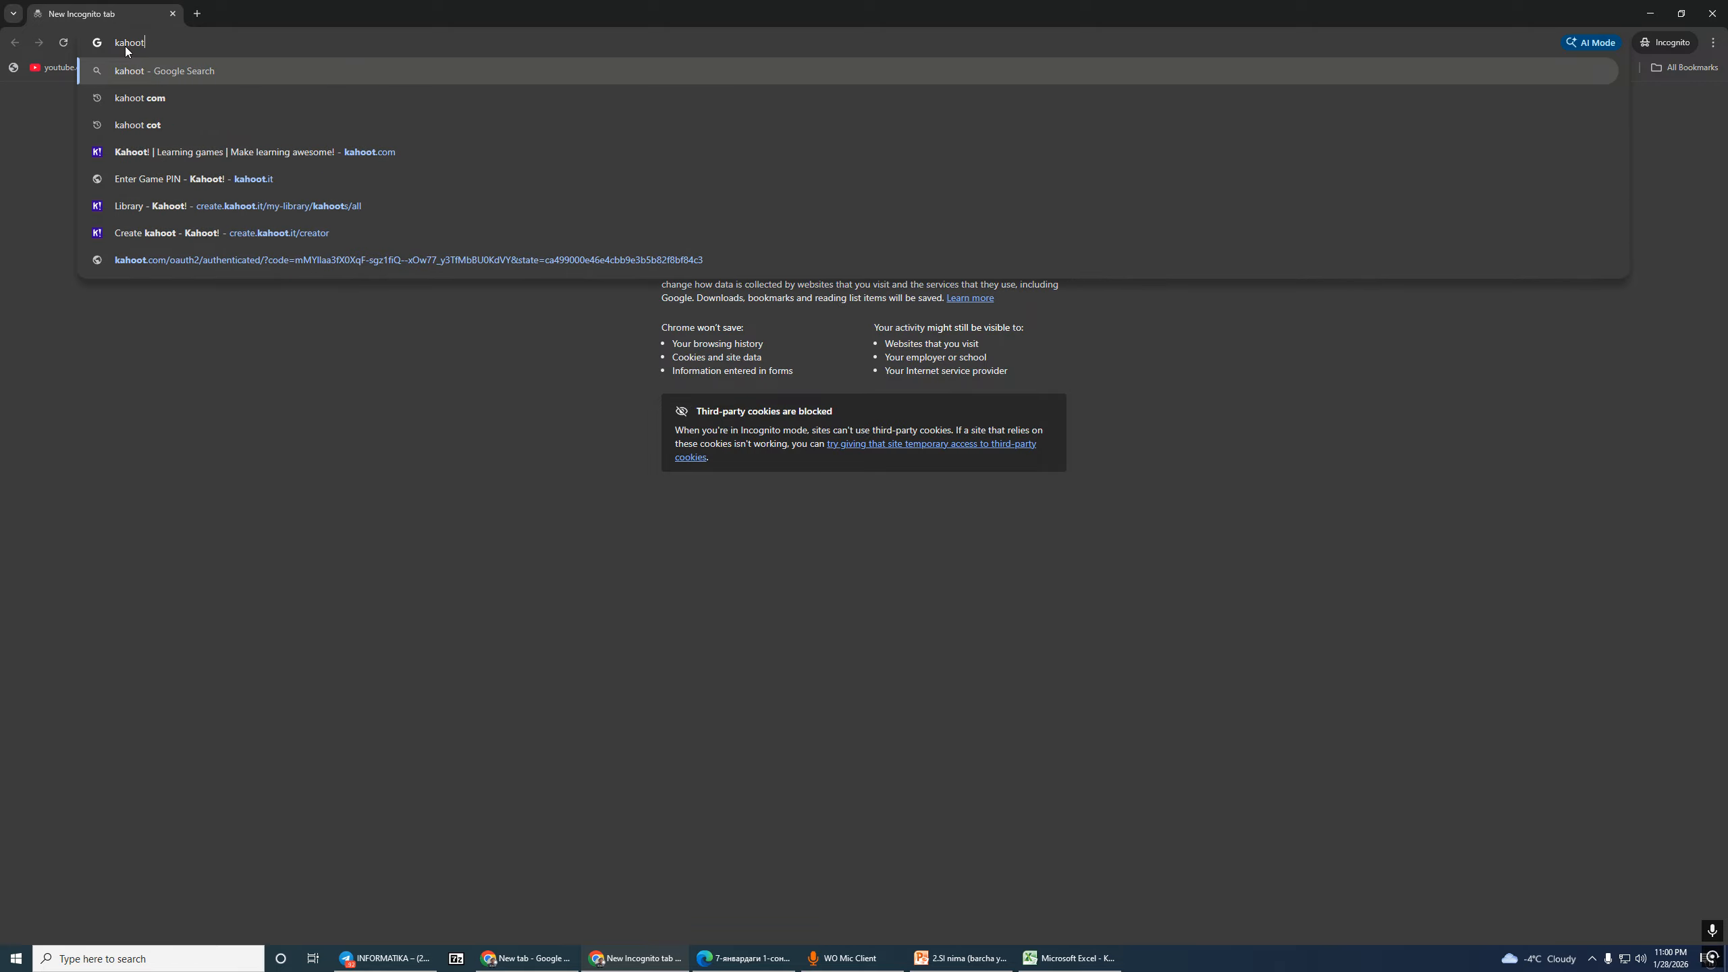
{"action": "type", "text": "it"}
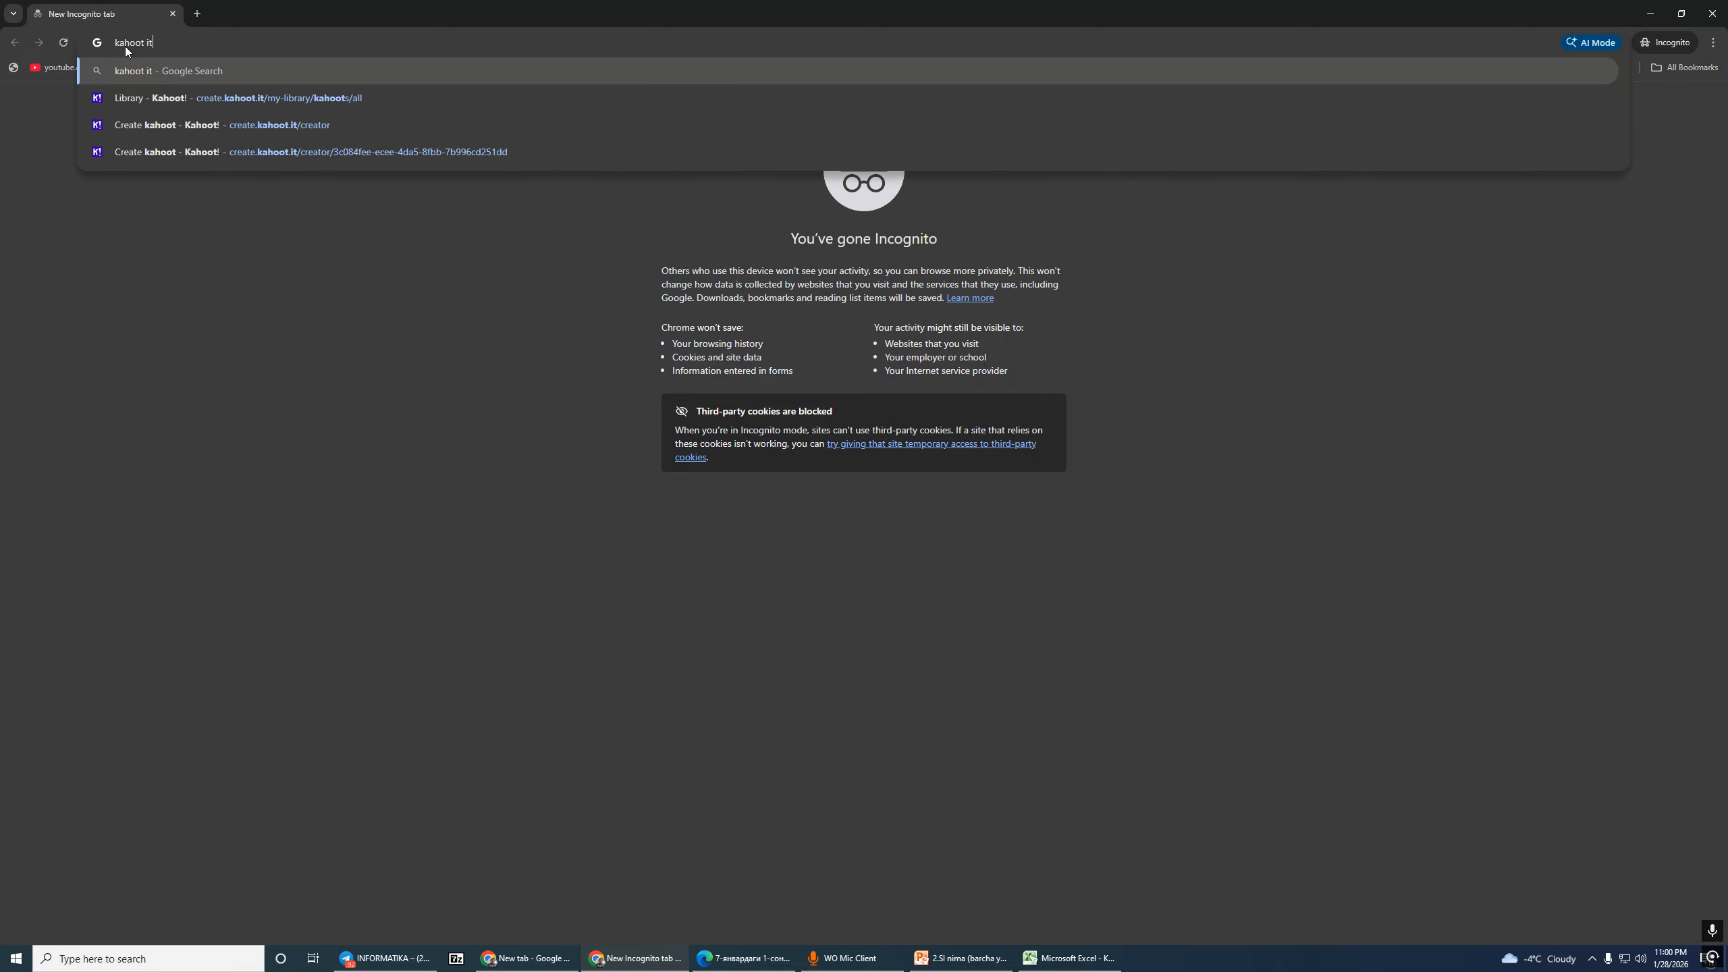
{"action": "key", "text": "Return"}
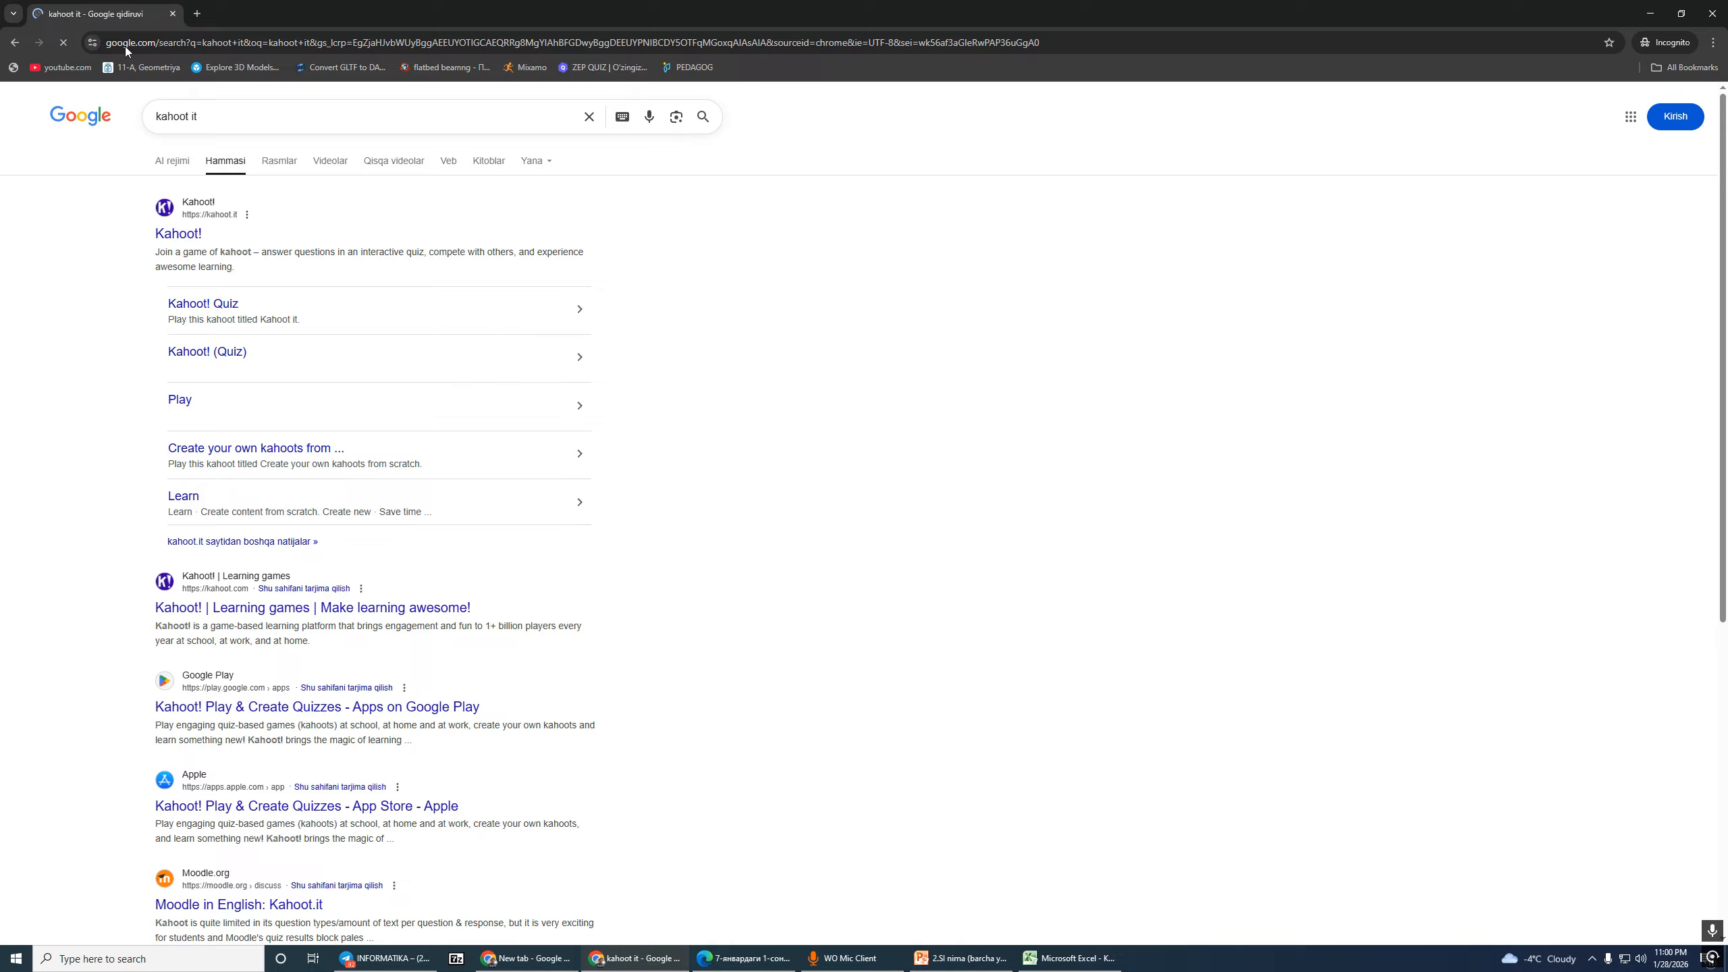
{"action": "left_click", "coordinate": [180, 233]}
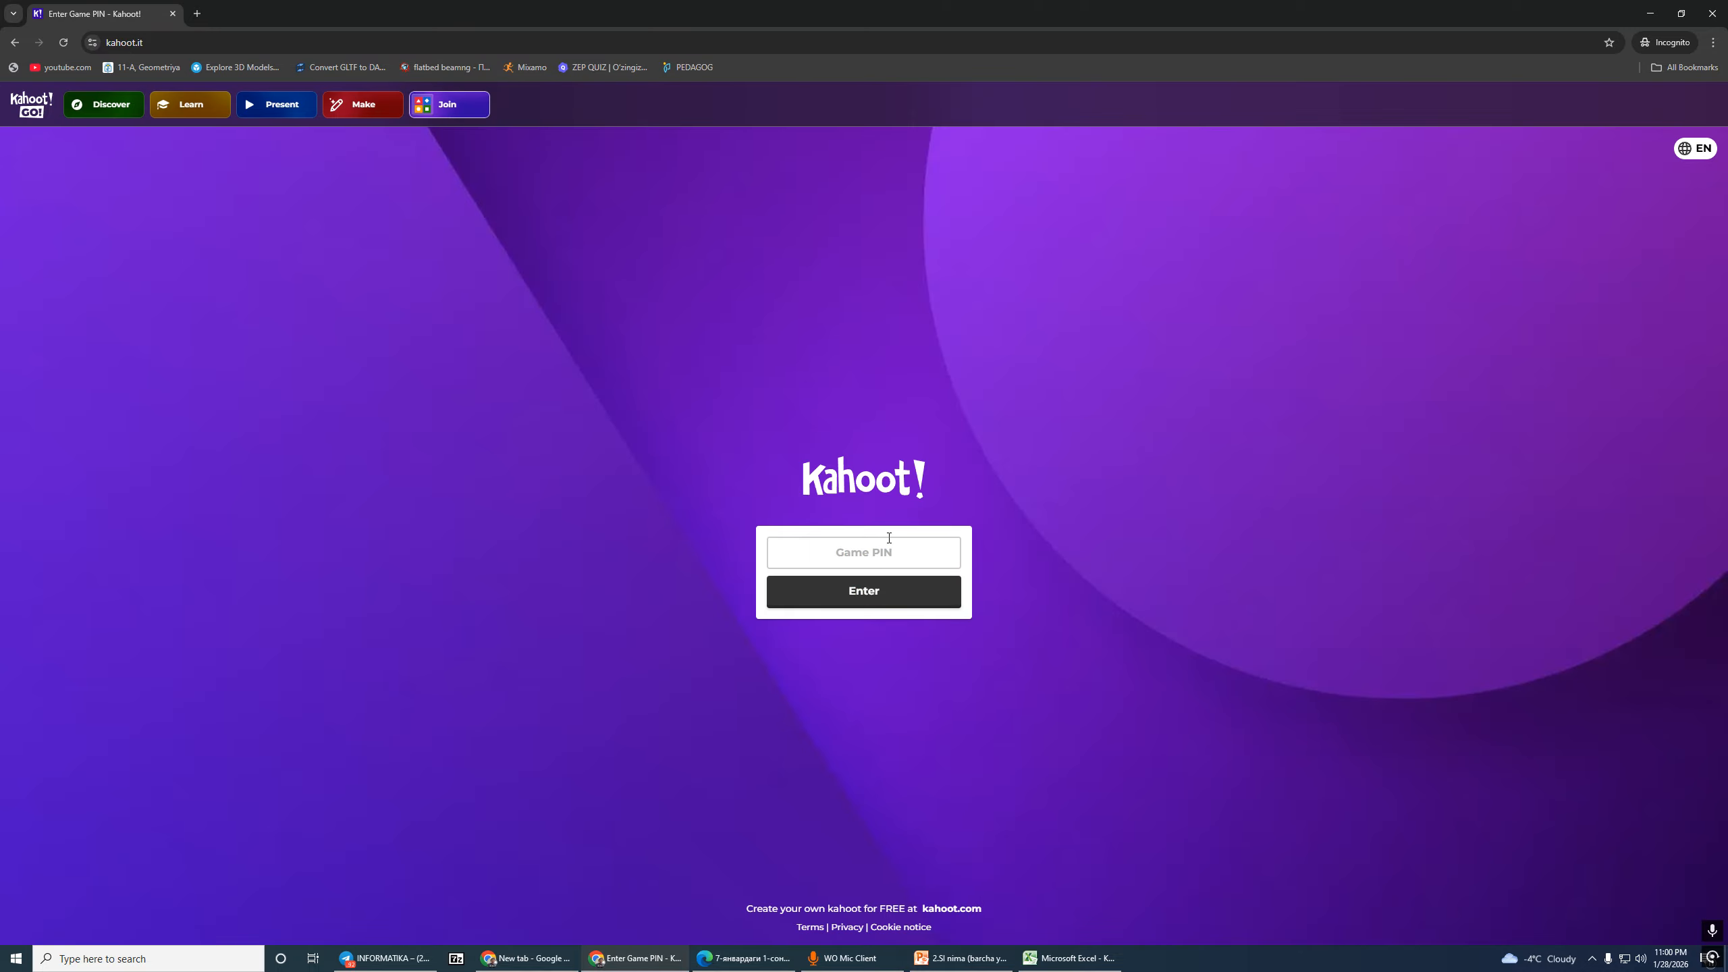
Step: Join the live game by pasting the game PIN and entering the player's nickname
{"action": "left_click", "coordinate": [882, 550]}
{"action": "key", "text": "ctrl+v"}
{"action": "left_click", "coordinate": [876, 590]}
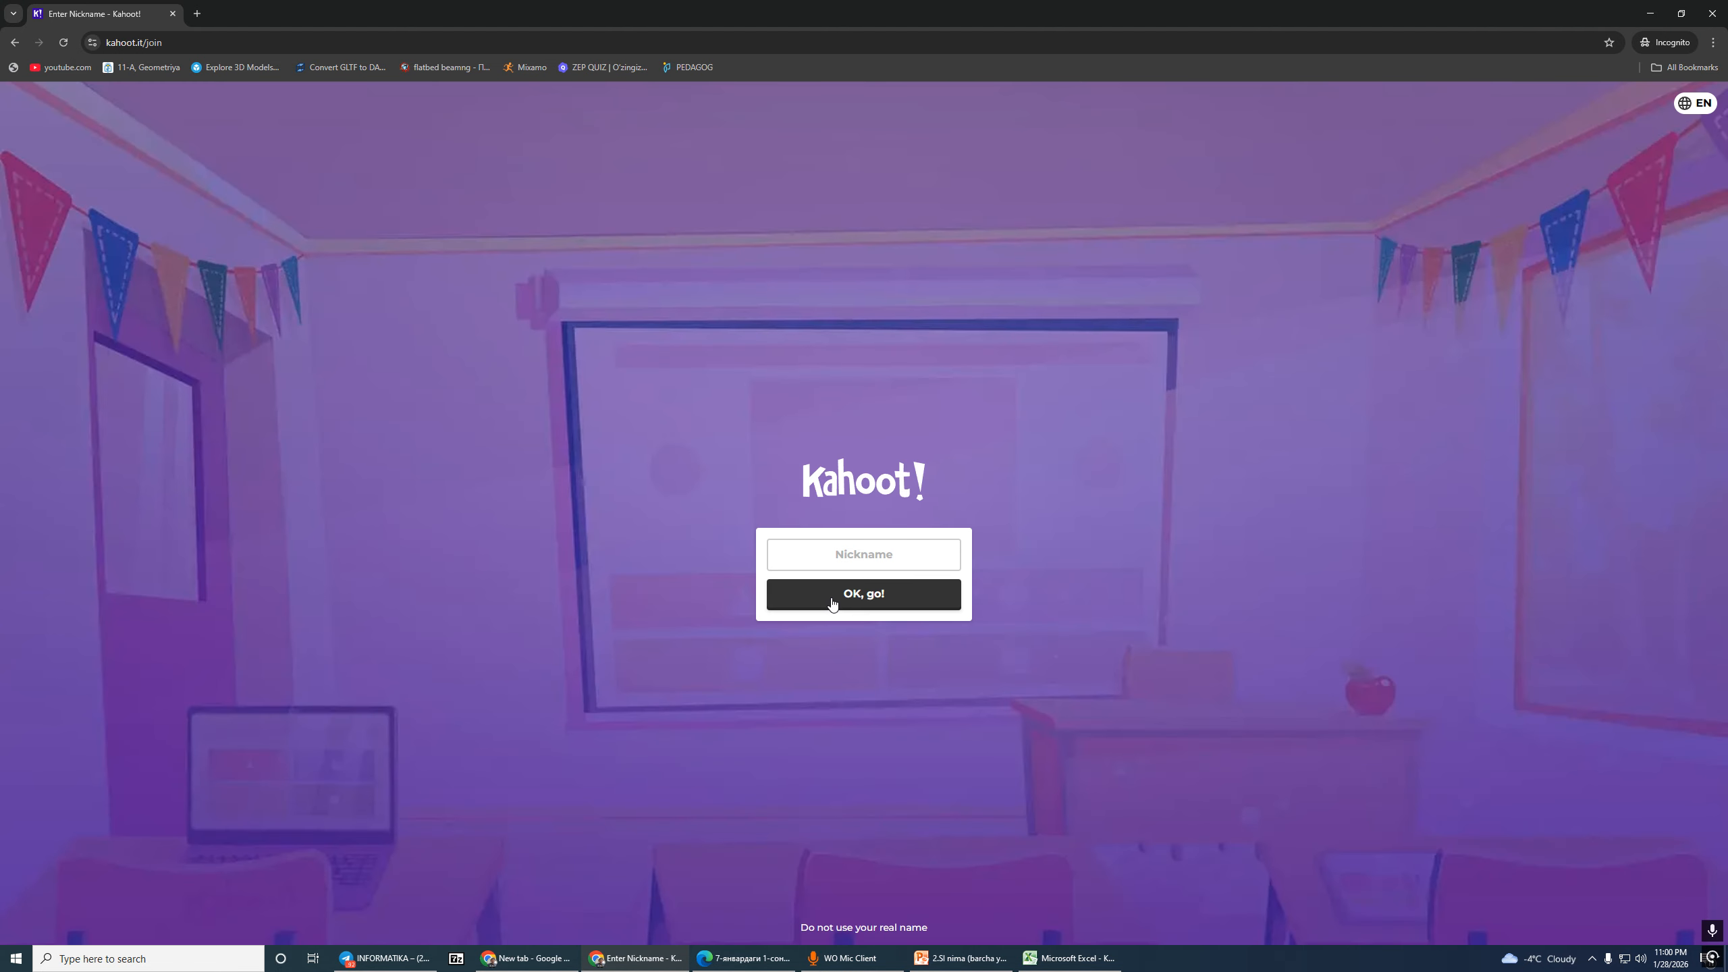
{"action": "left_click", "coordinate": [861, 555]}
{"action": "type", "text": "ilxom"}
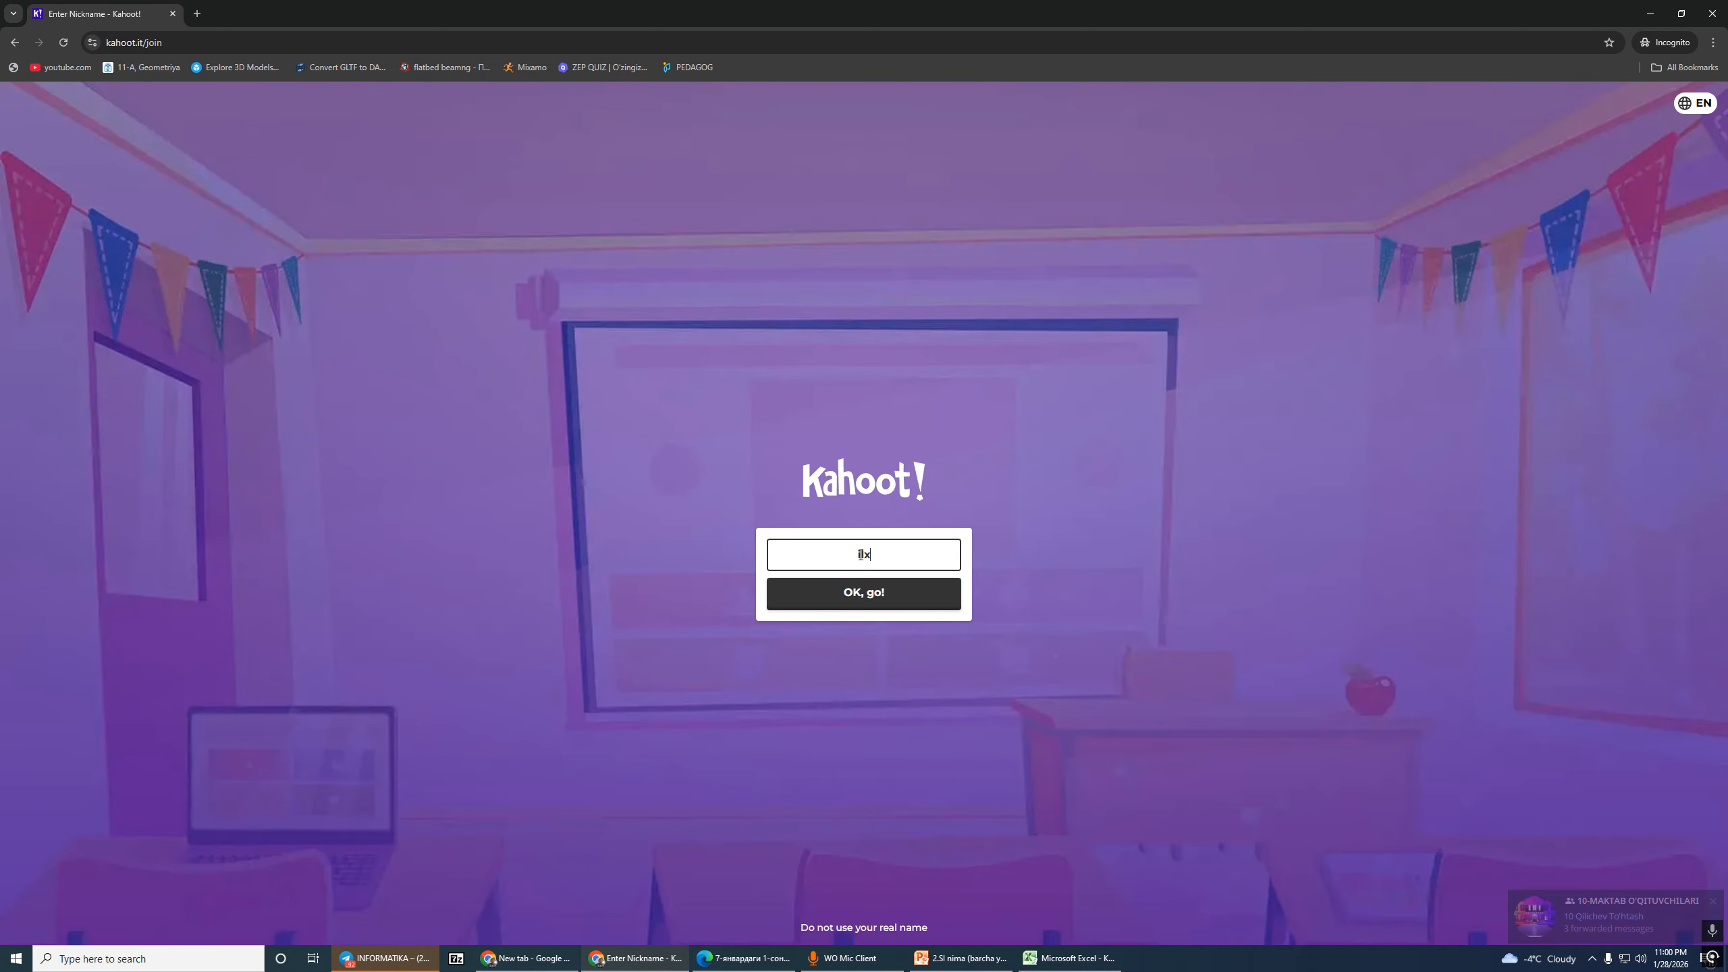
{"action": "left_click", "coordinate": [868, 594]}
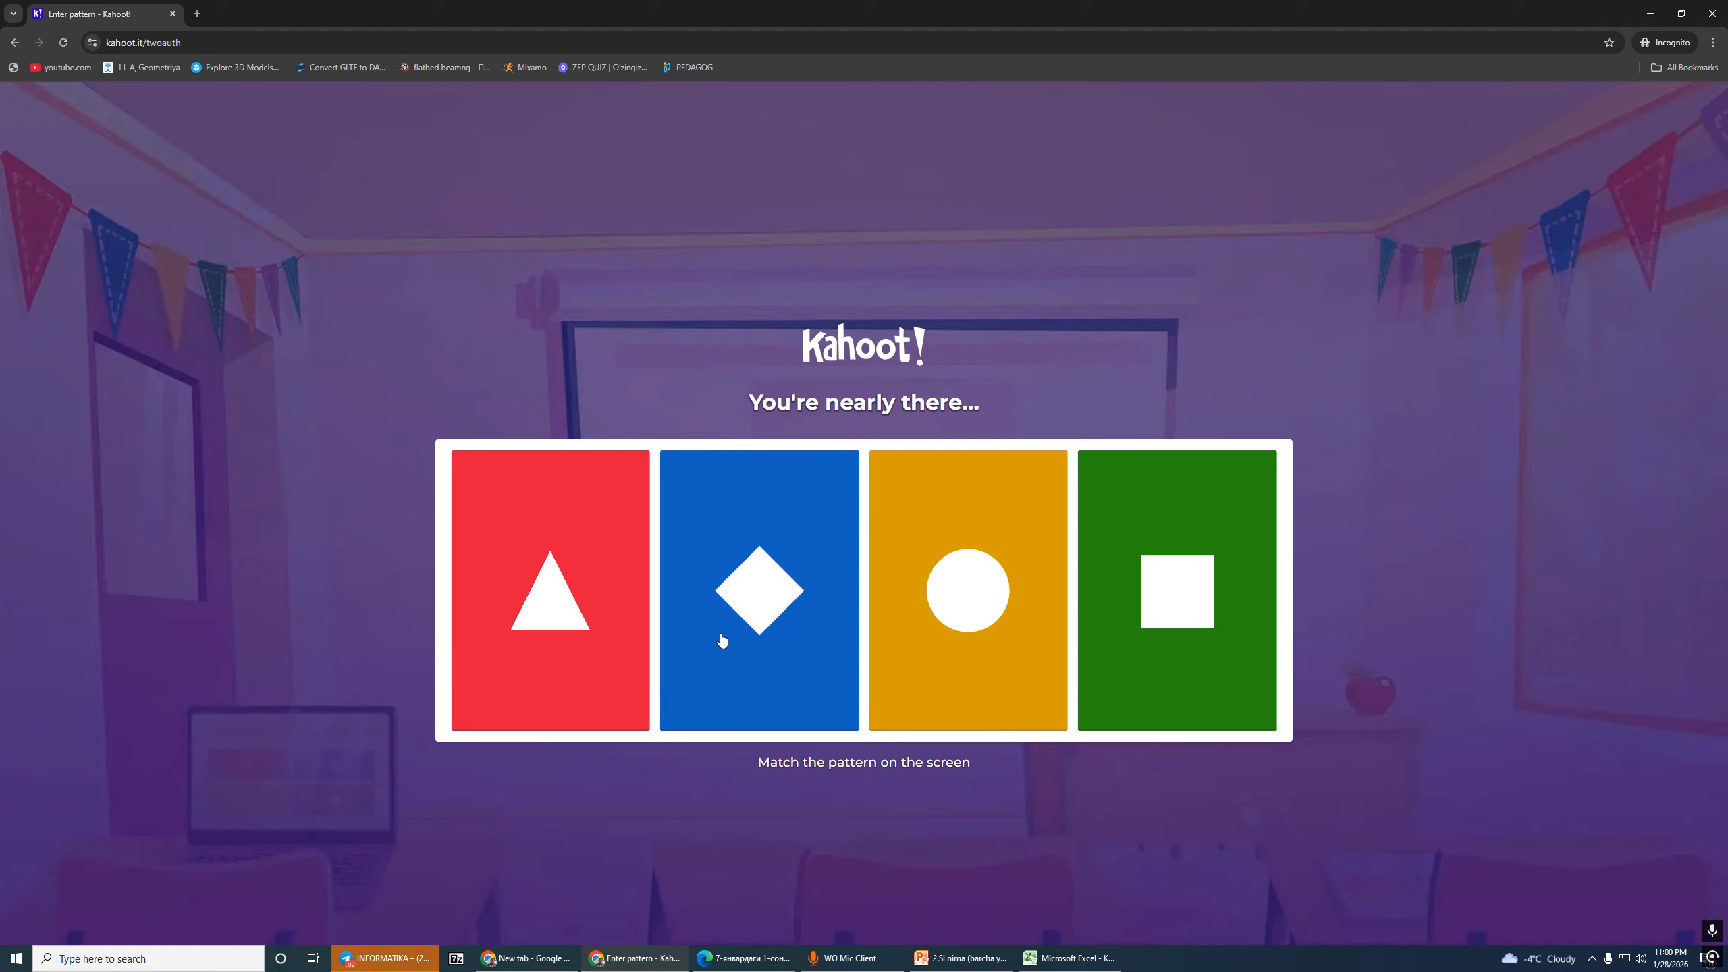
Step: Try to enter the joining pattern and go back to the host lobby to look up the pattern on display
{"action": "left_click", "coordinate": [973, 587]}
{"action": "left_click", "coordinate": [972, 565]}
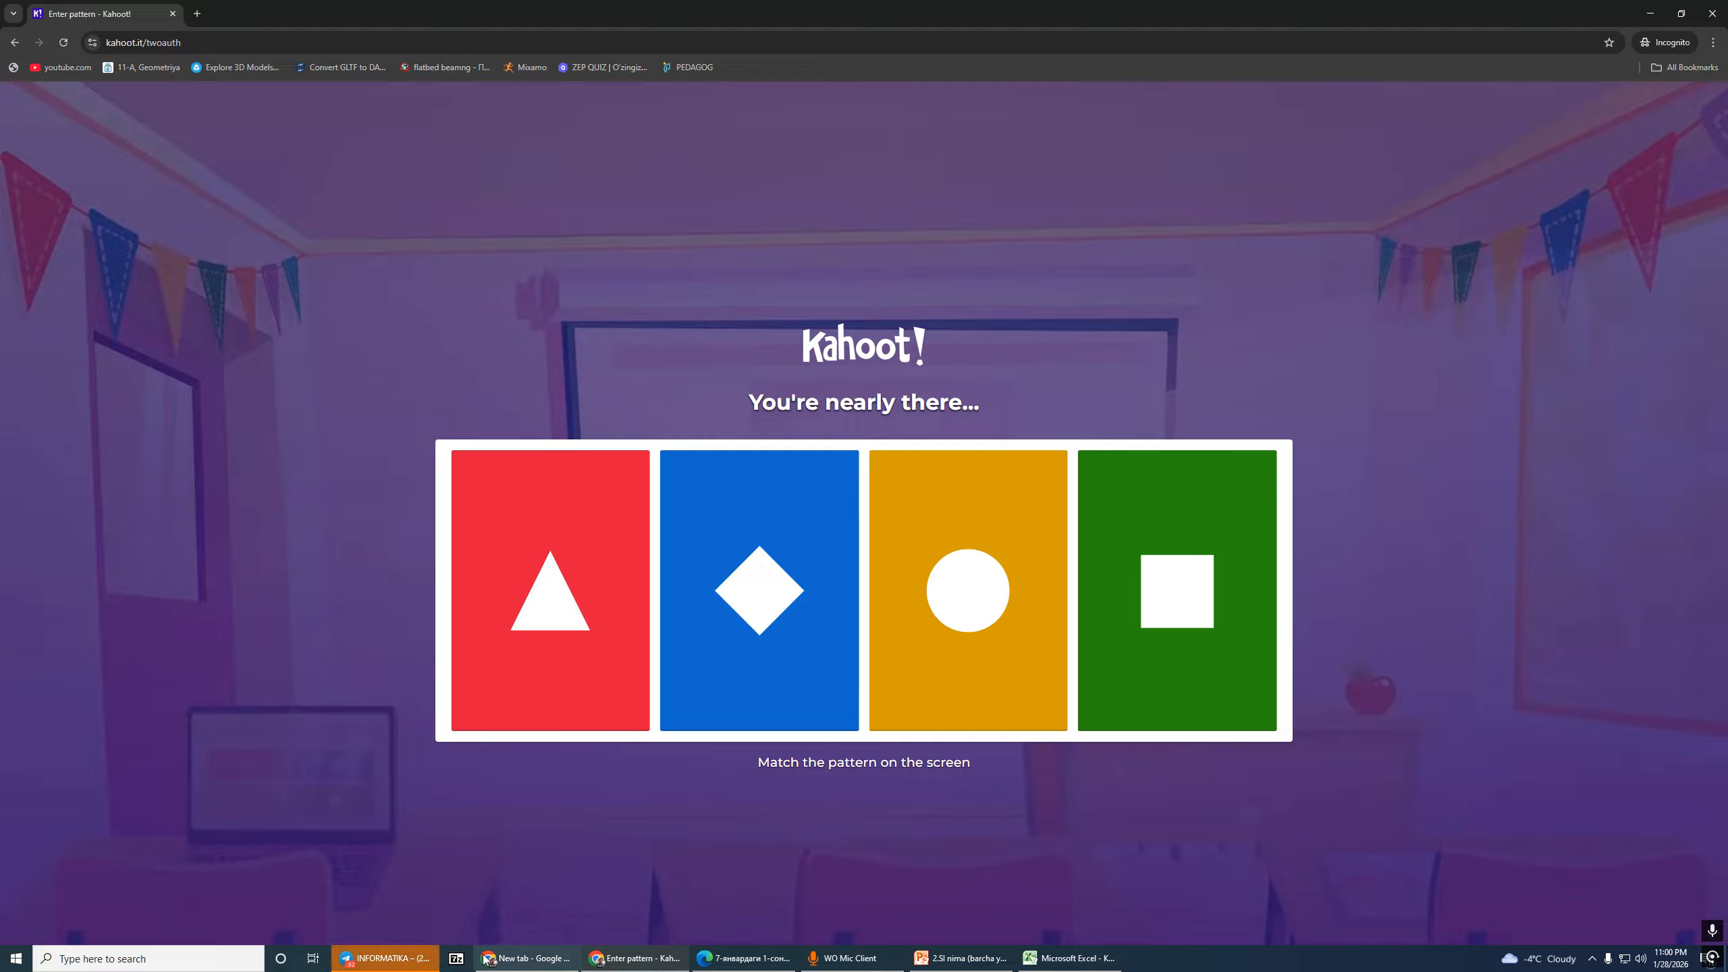
{"action": "mouse_move", "coordinate": [524, 956]}
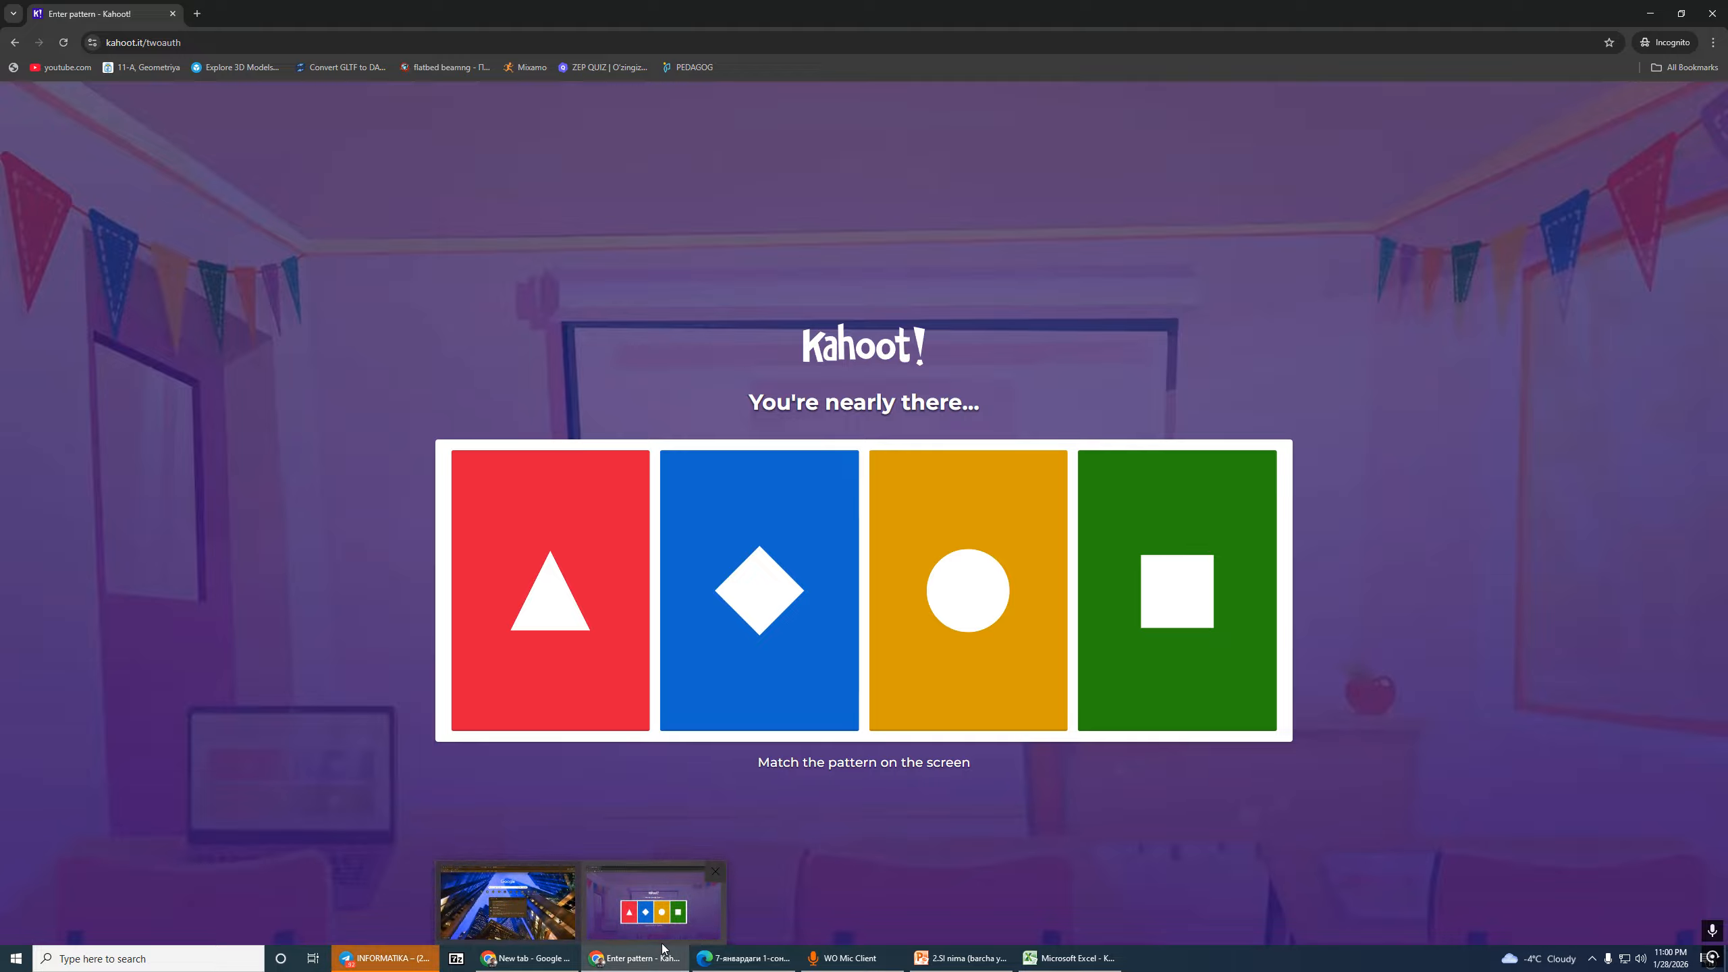
{"action": "left_click", "coordinate": [554, 960]}
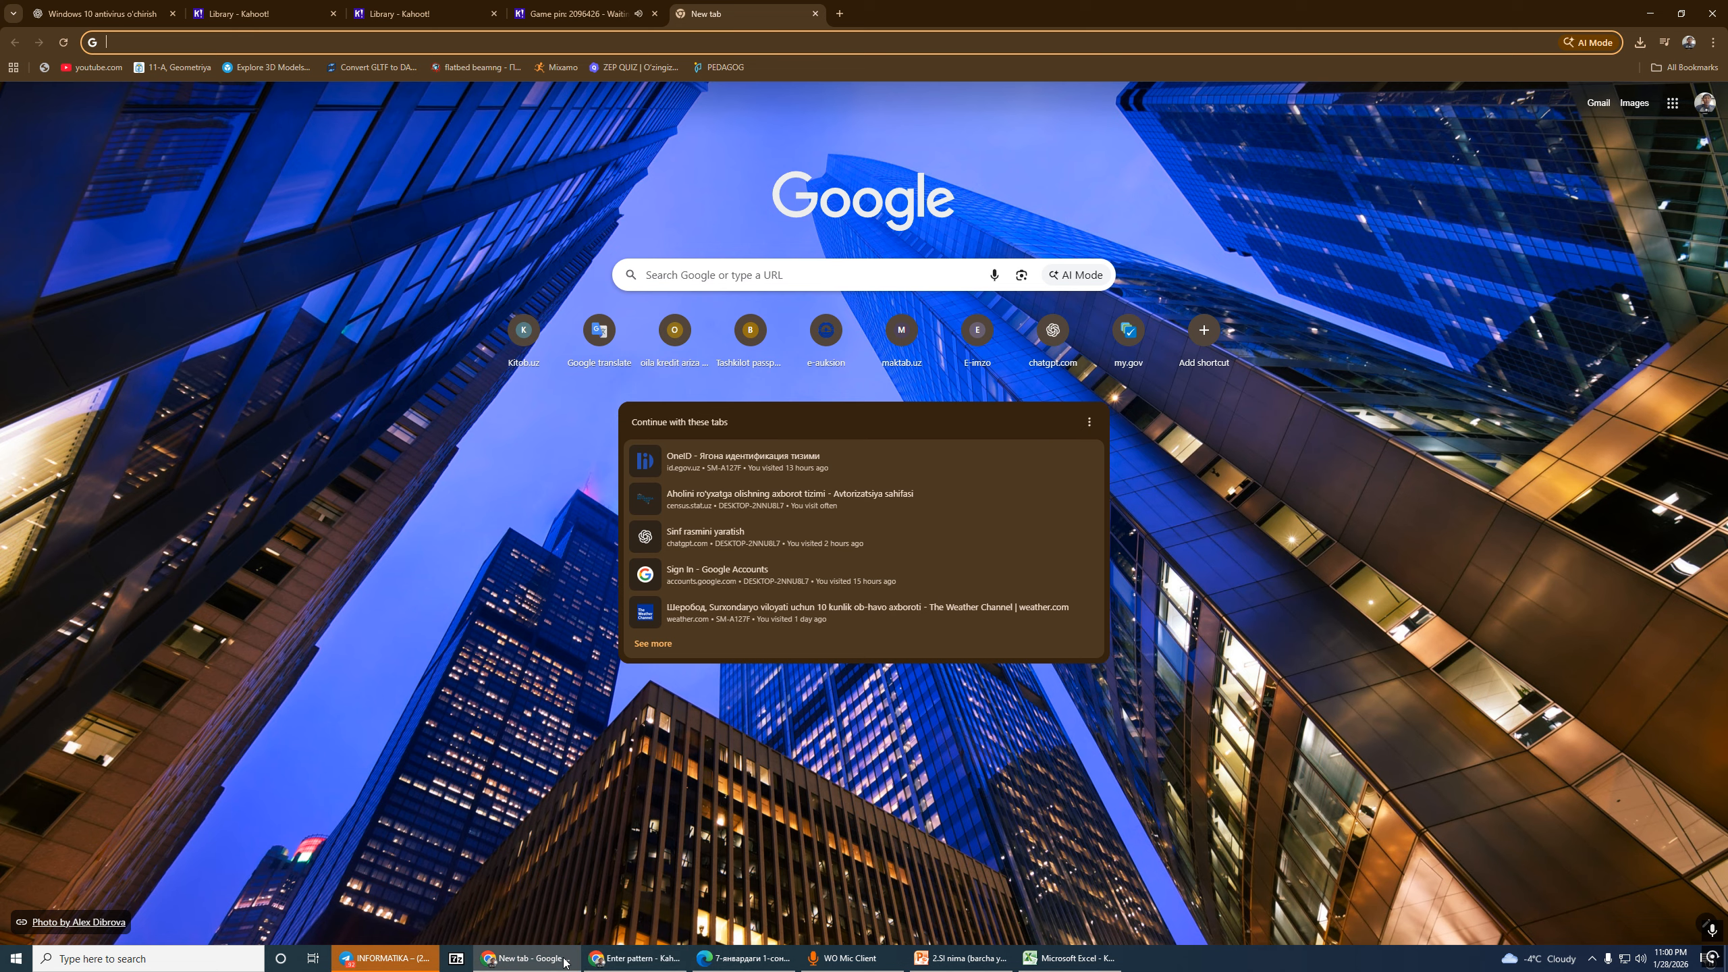
{"action": "left_click", "coordinate": [563, 960]}
{"action": "left_click", "coordinate": [563, 960]}
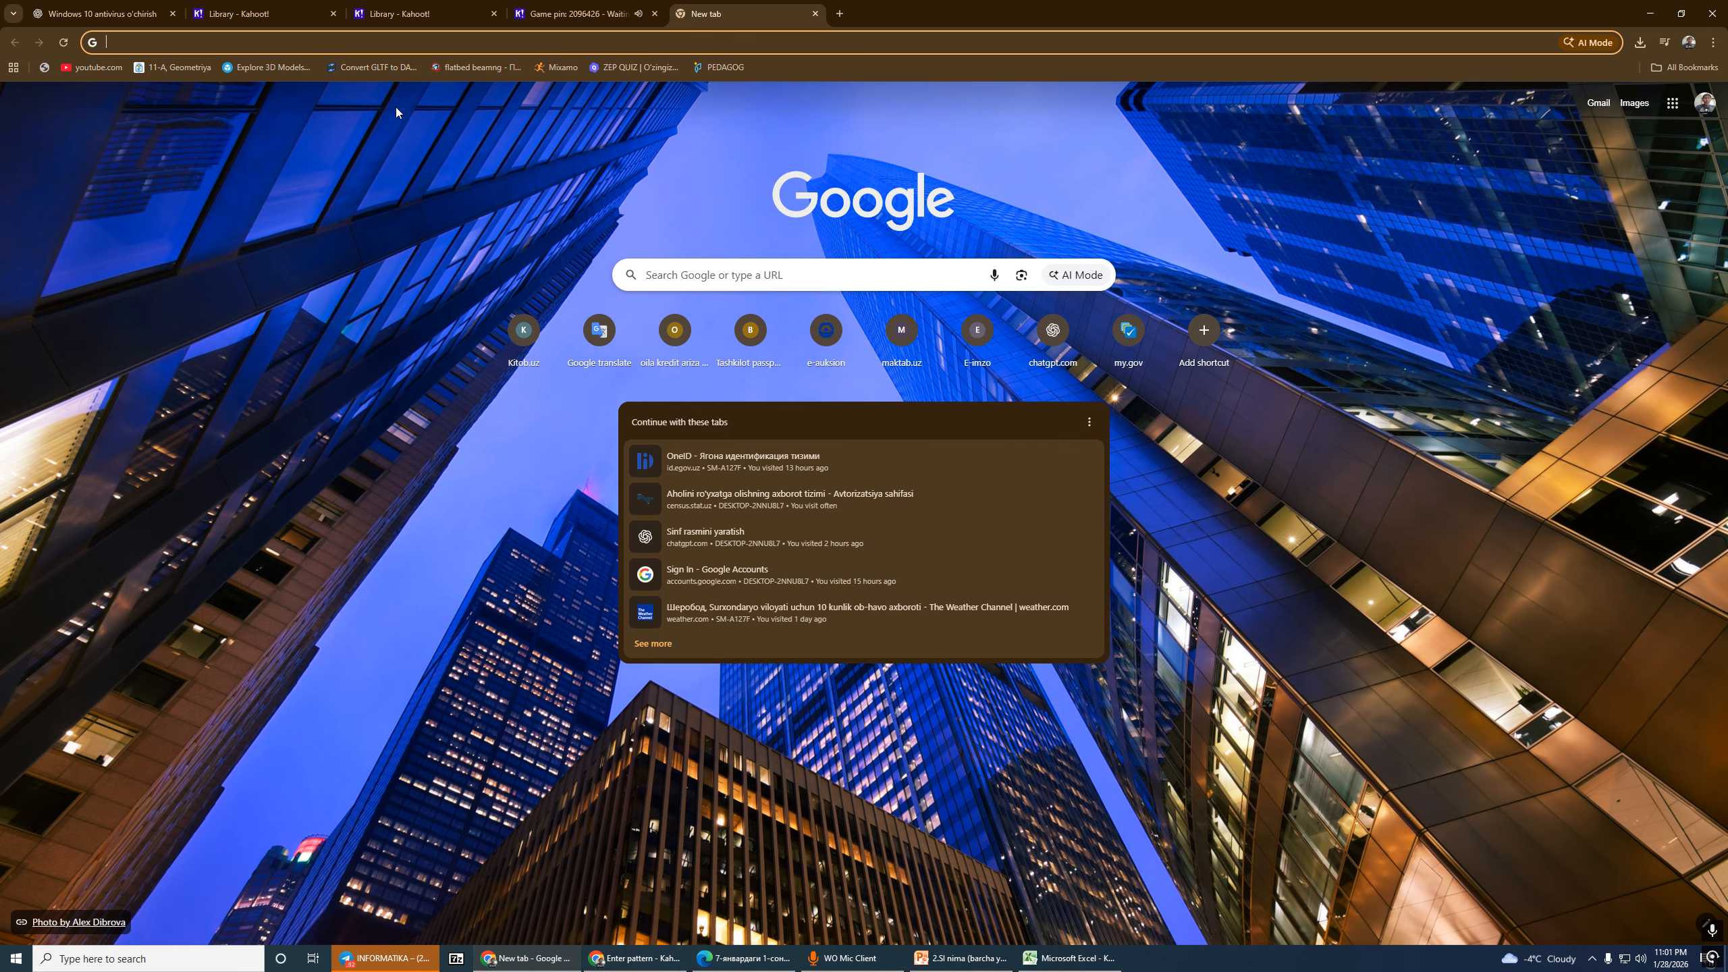
{"action": "left_click", "coordinate": [412, 14]}
{"action": "left_click", "coordinate": [552, 12]}
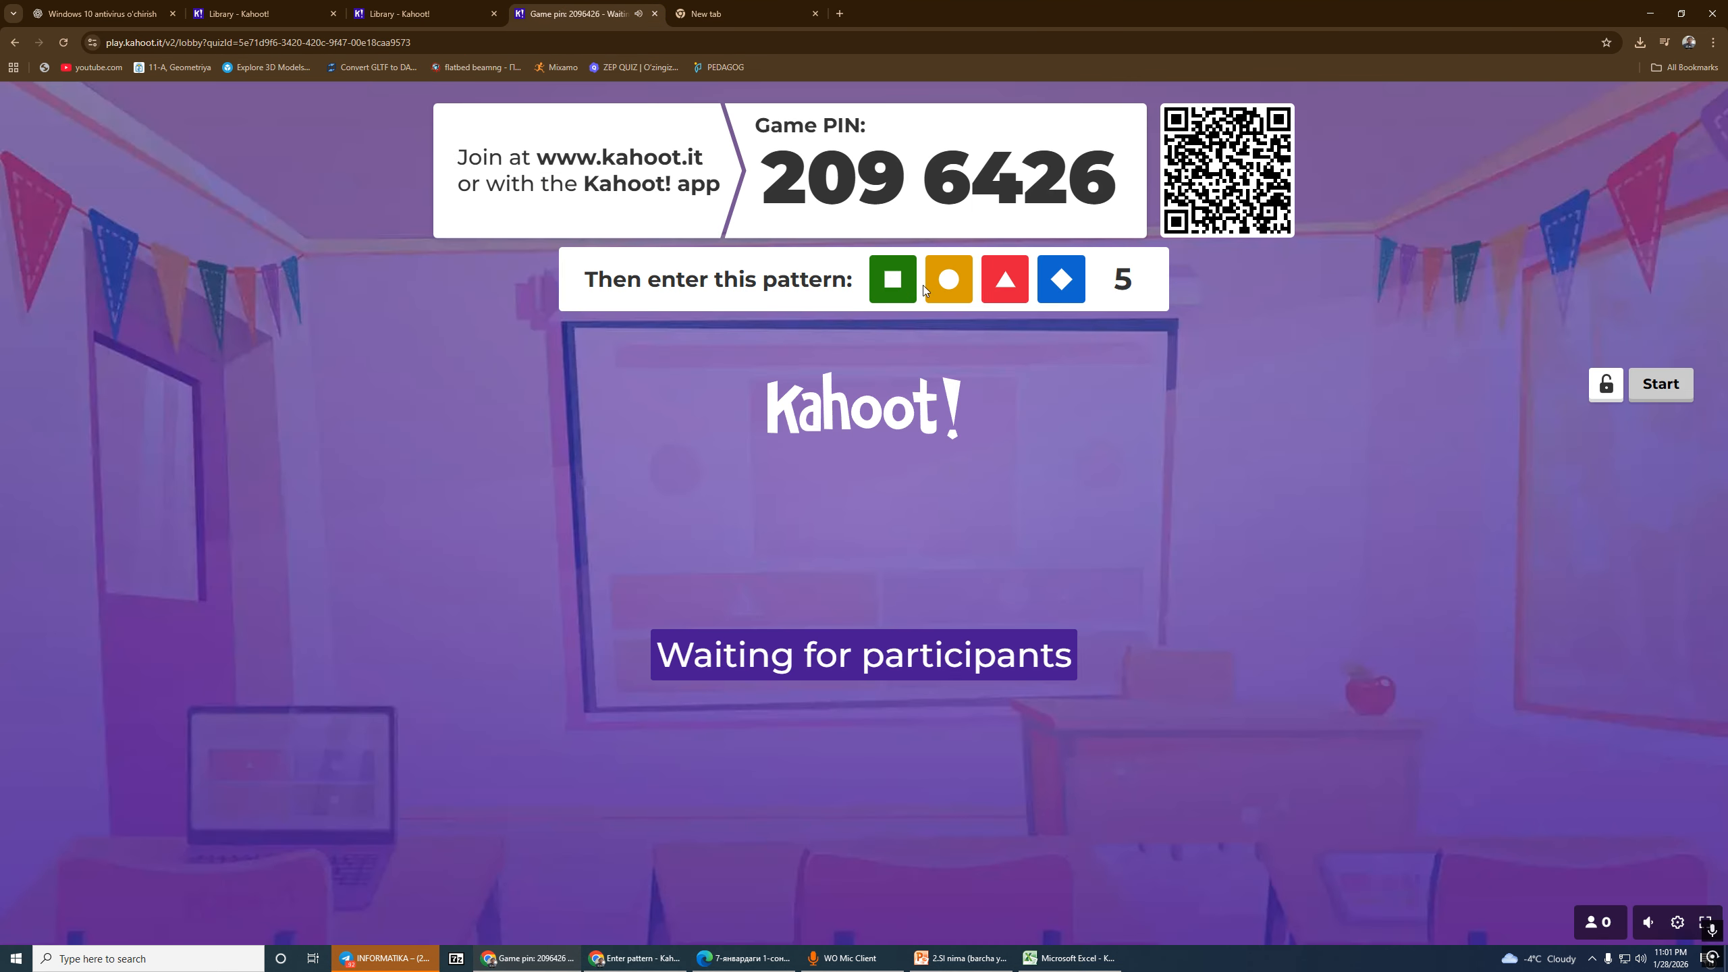
Step: Point out the coloured joining pattern in the host lobby on a screen capture
{"action": "key", "text": "Print"}
{"action": "left_click_drag", "start_coordinate": [850, 247], "coordinate": [1114, 328]}
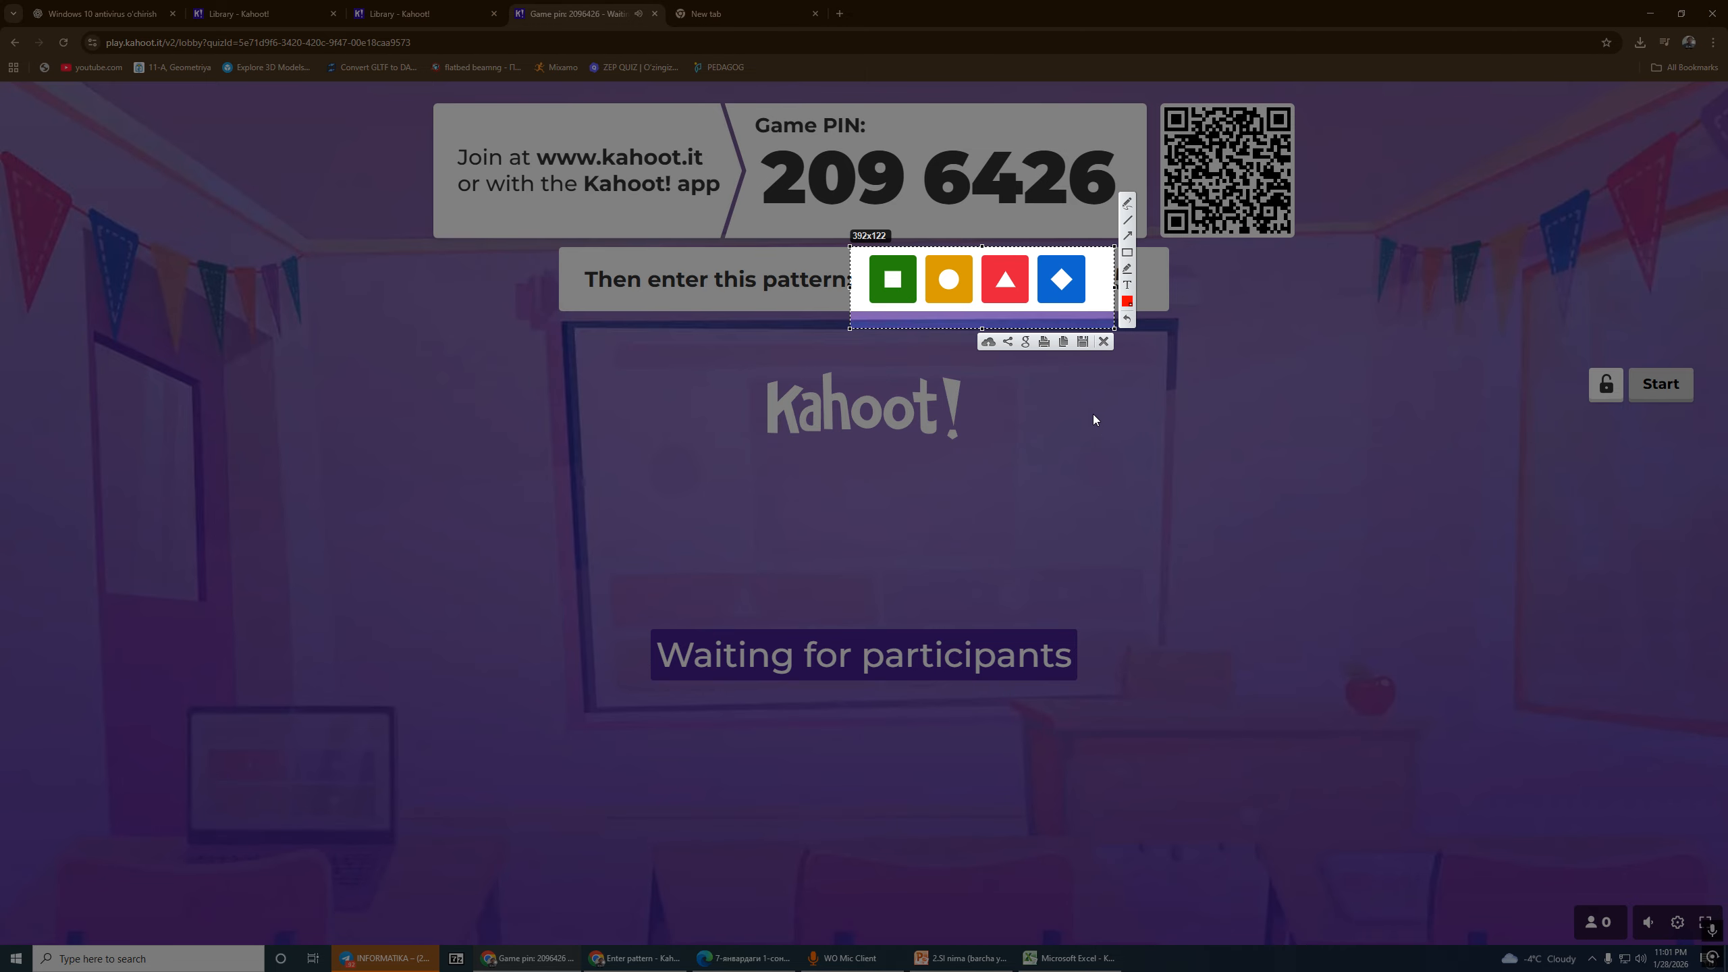
{"action": "key", "text": "Escape"}
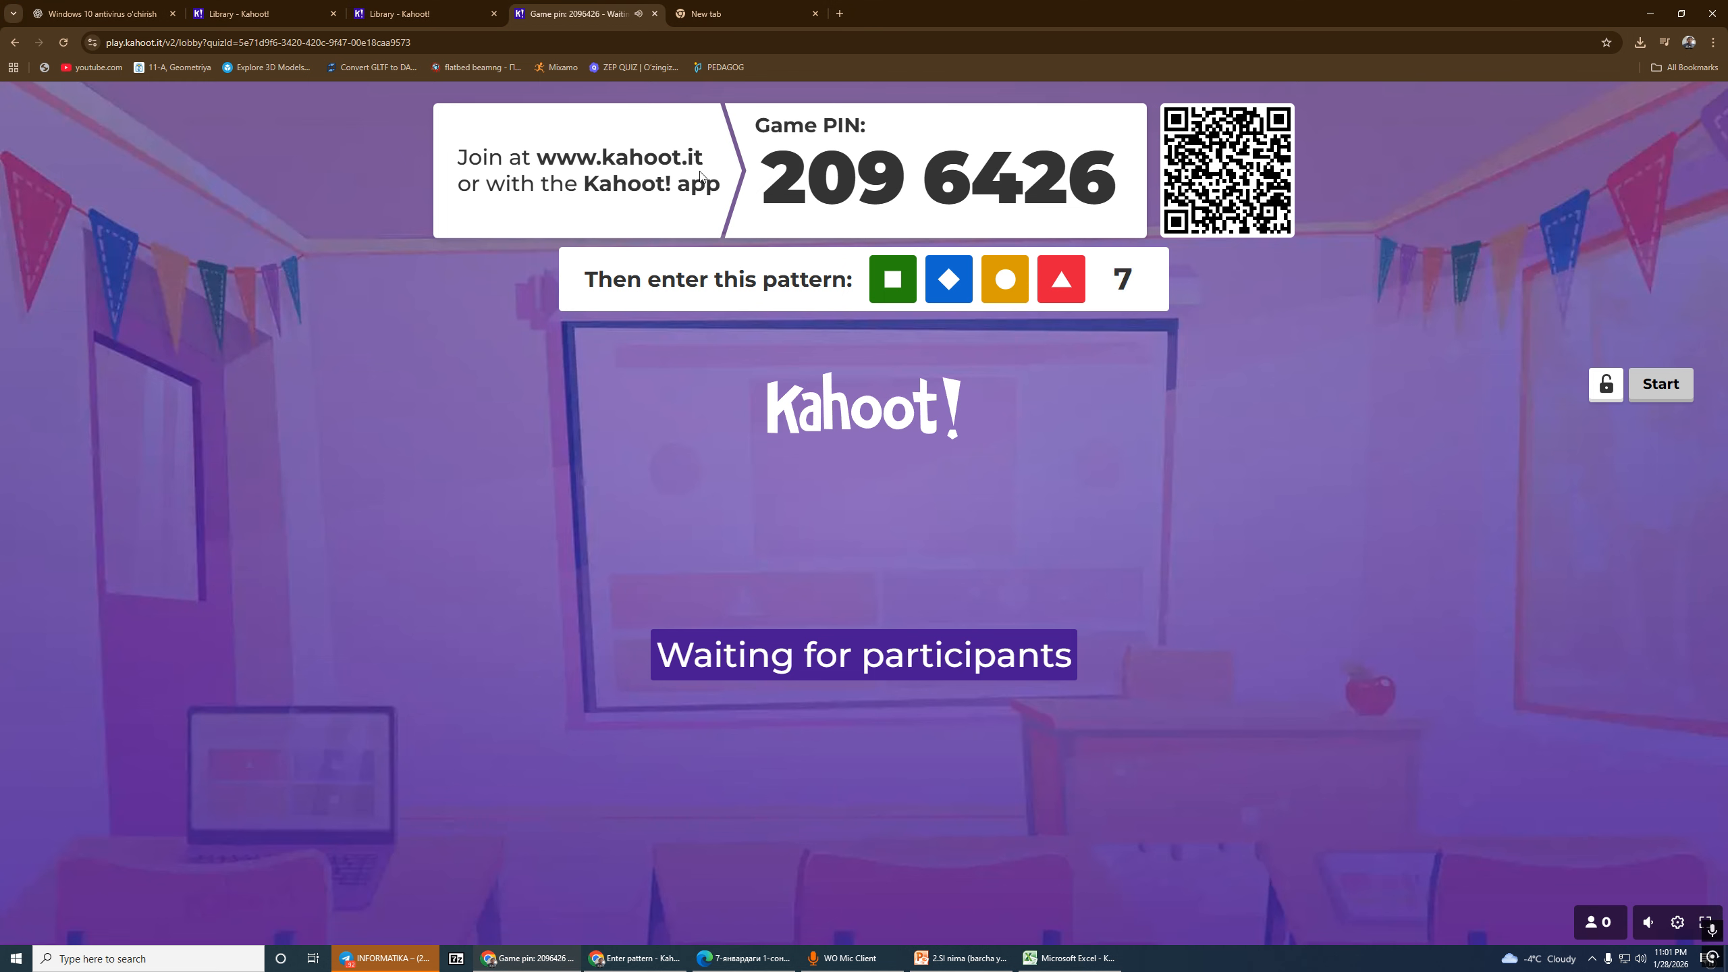
Step: Match the lobby's pattern in the incognito player window, and bring that window back onto the host's screen maximized
{"action": "left_click", "coordinate": [612, 958]}
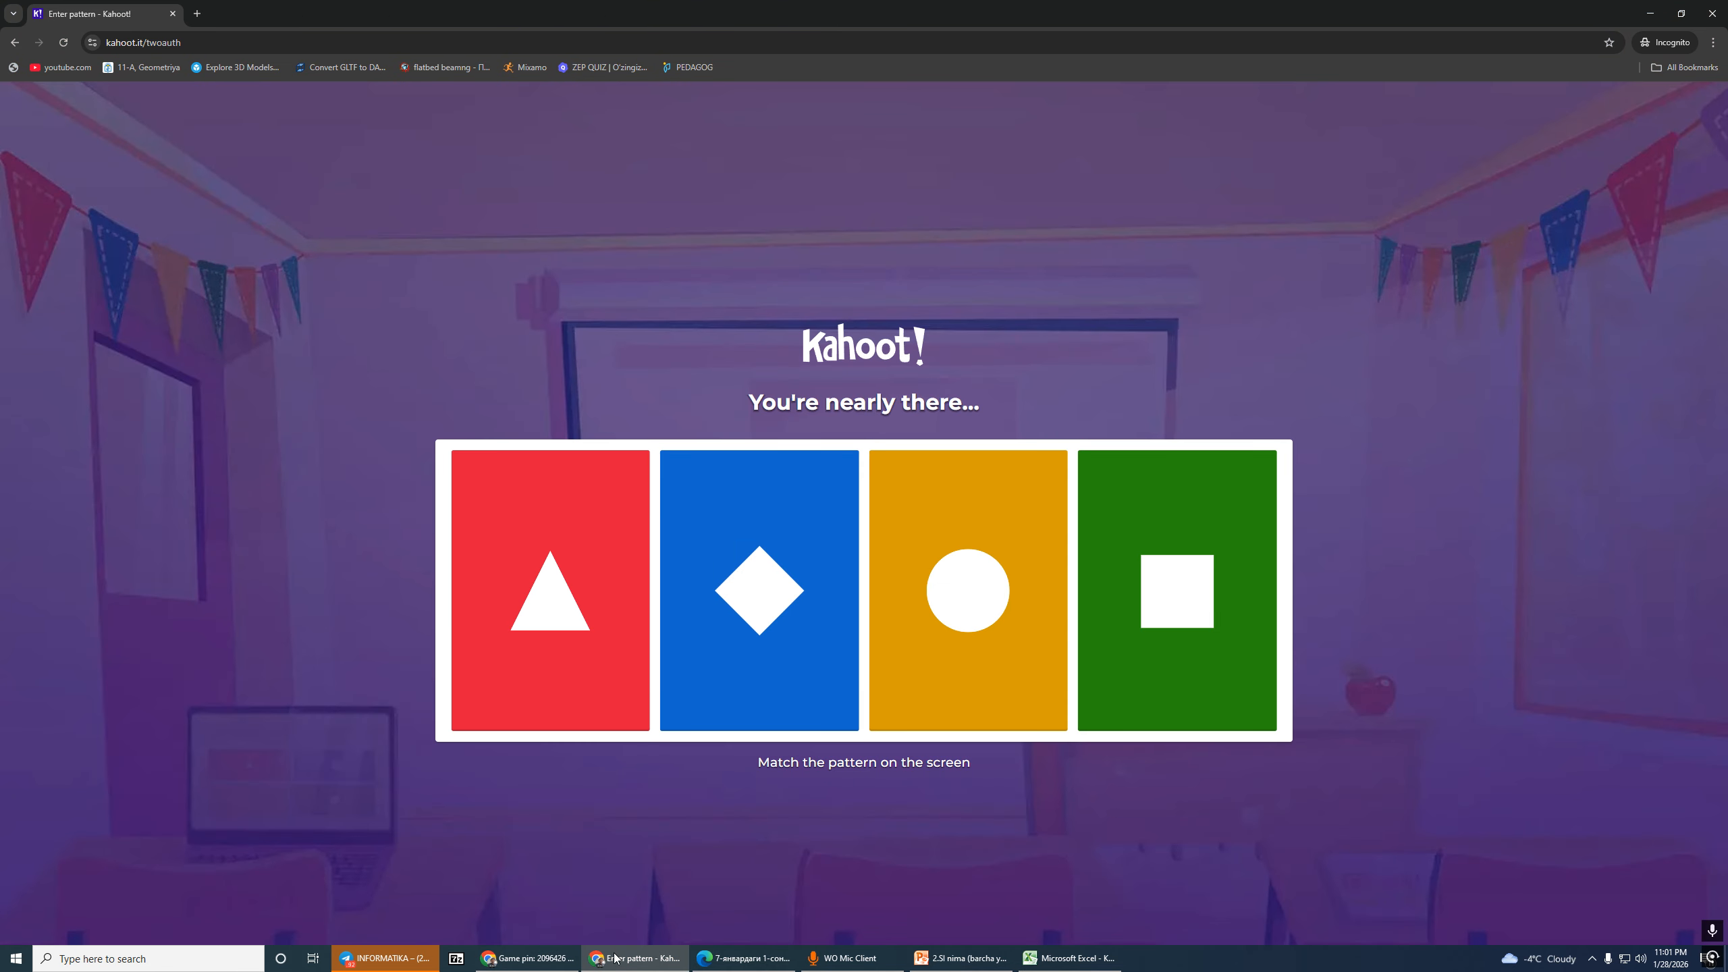
{"action": "key", "text": "alt+Tab"}
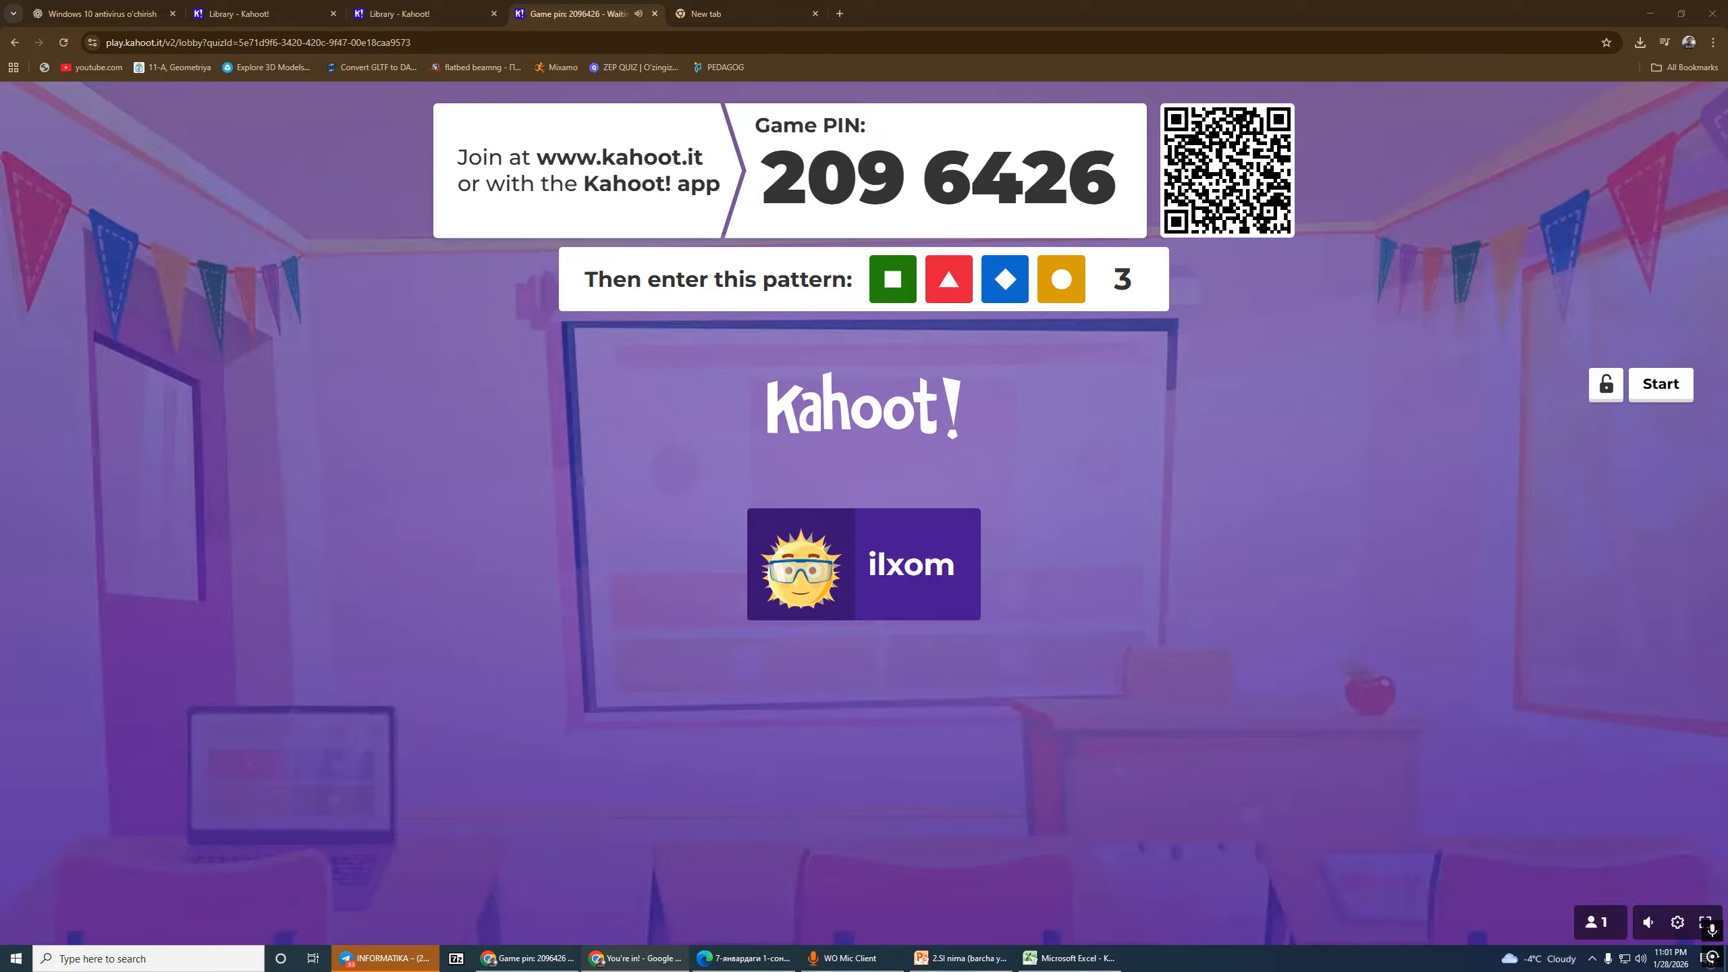
{"action": "left_click_drag", "start_coordinate": [1727, 35], "coordinate": [653, 125]}
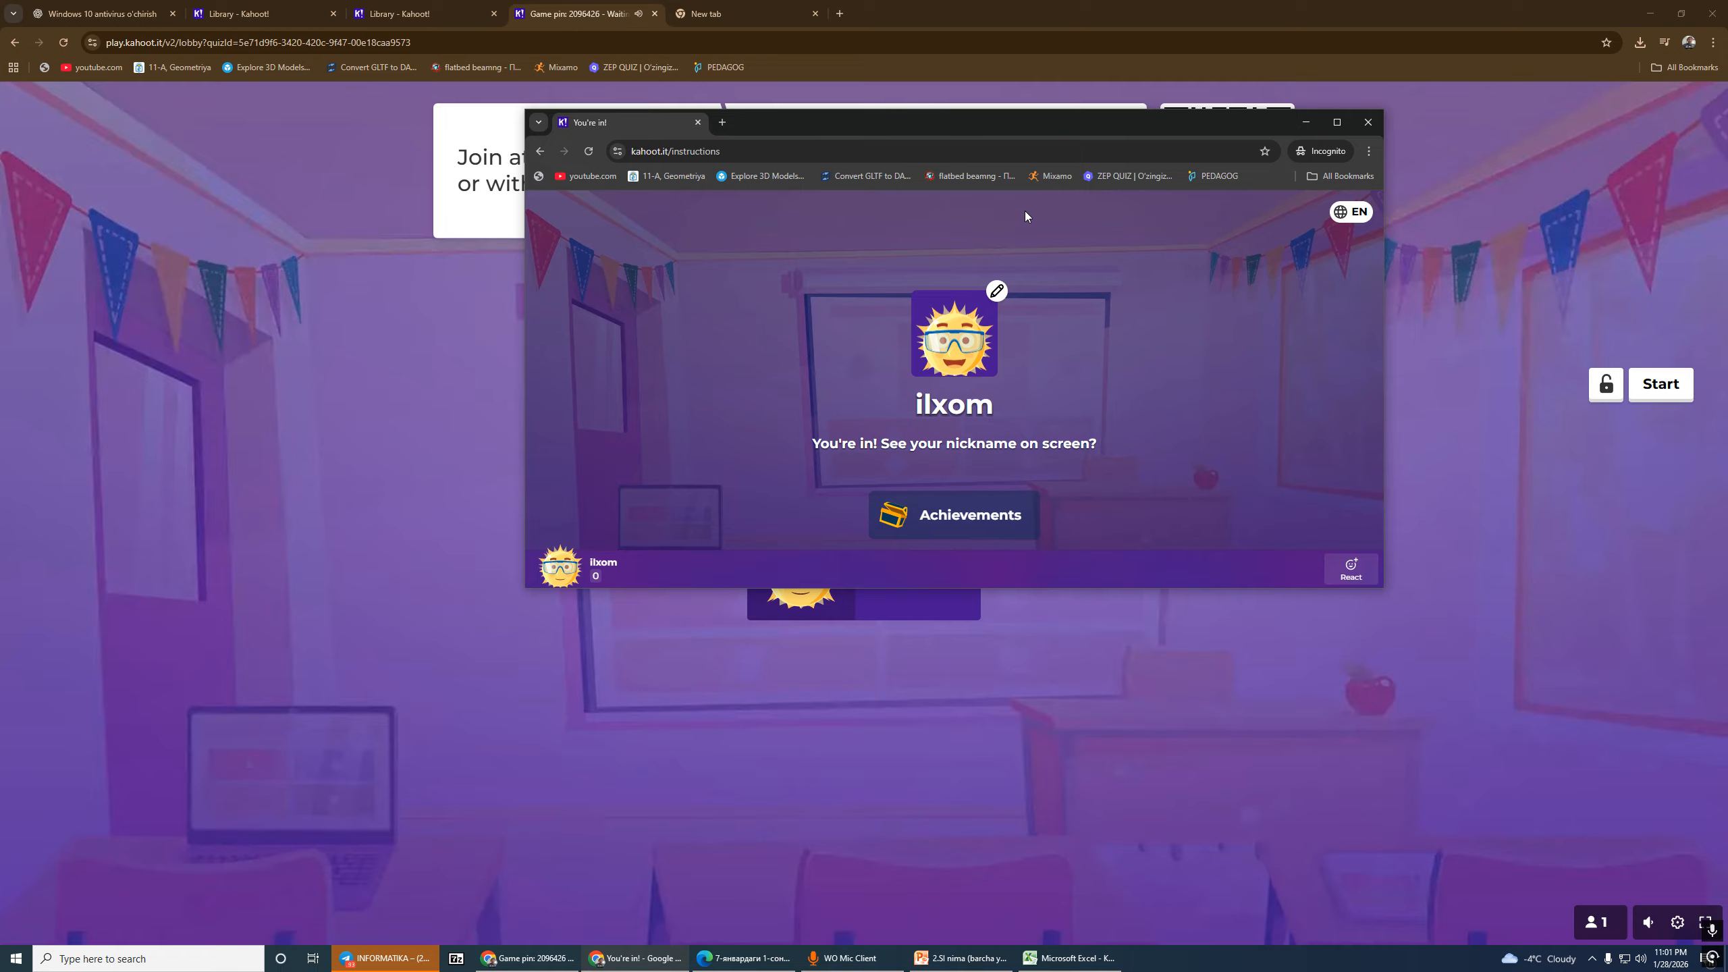
{"action": "left_click", "coordinate": [1335, 123]}
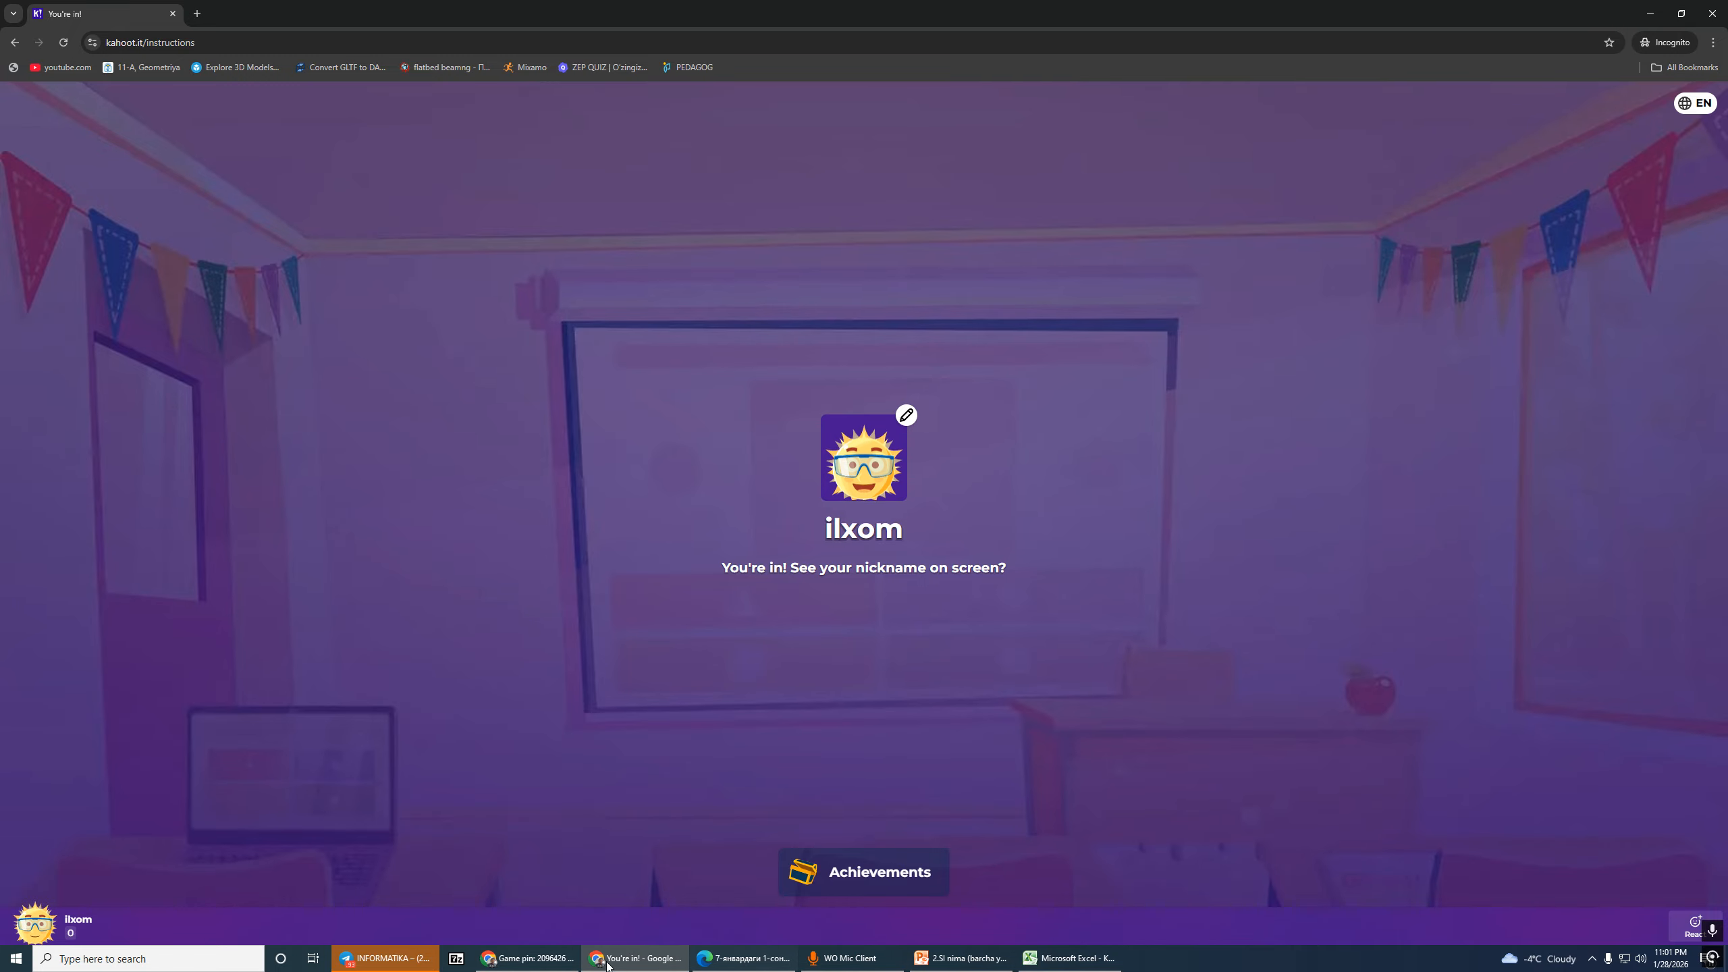
Step: Check the joined player in the host lobby and move the player window off the host's screen
{"action": "left_click", "coordinate": [578, 963]}
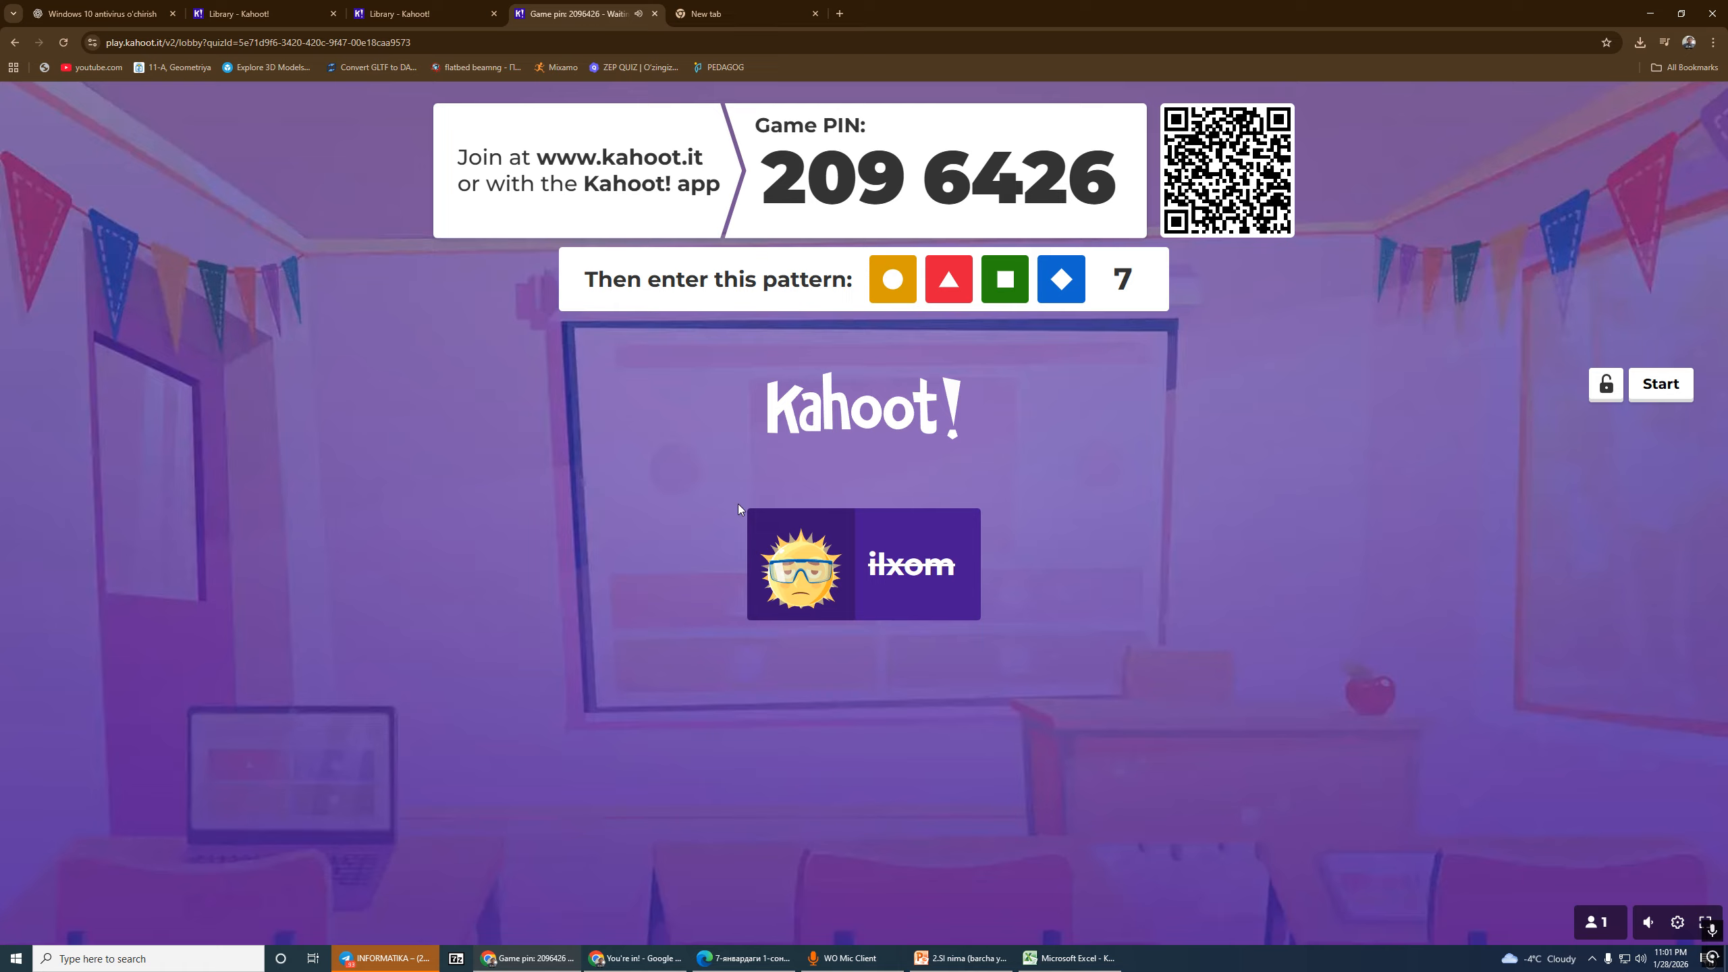
{"action": "left_click", "coordinate": [652, 961]}
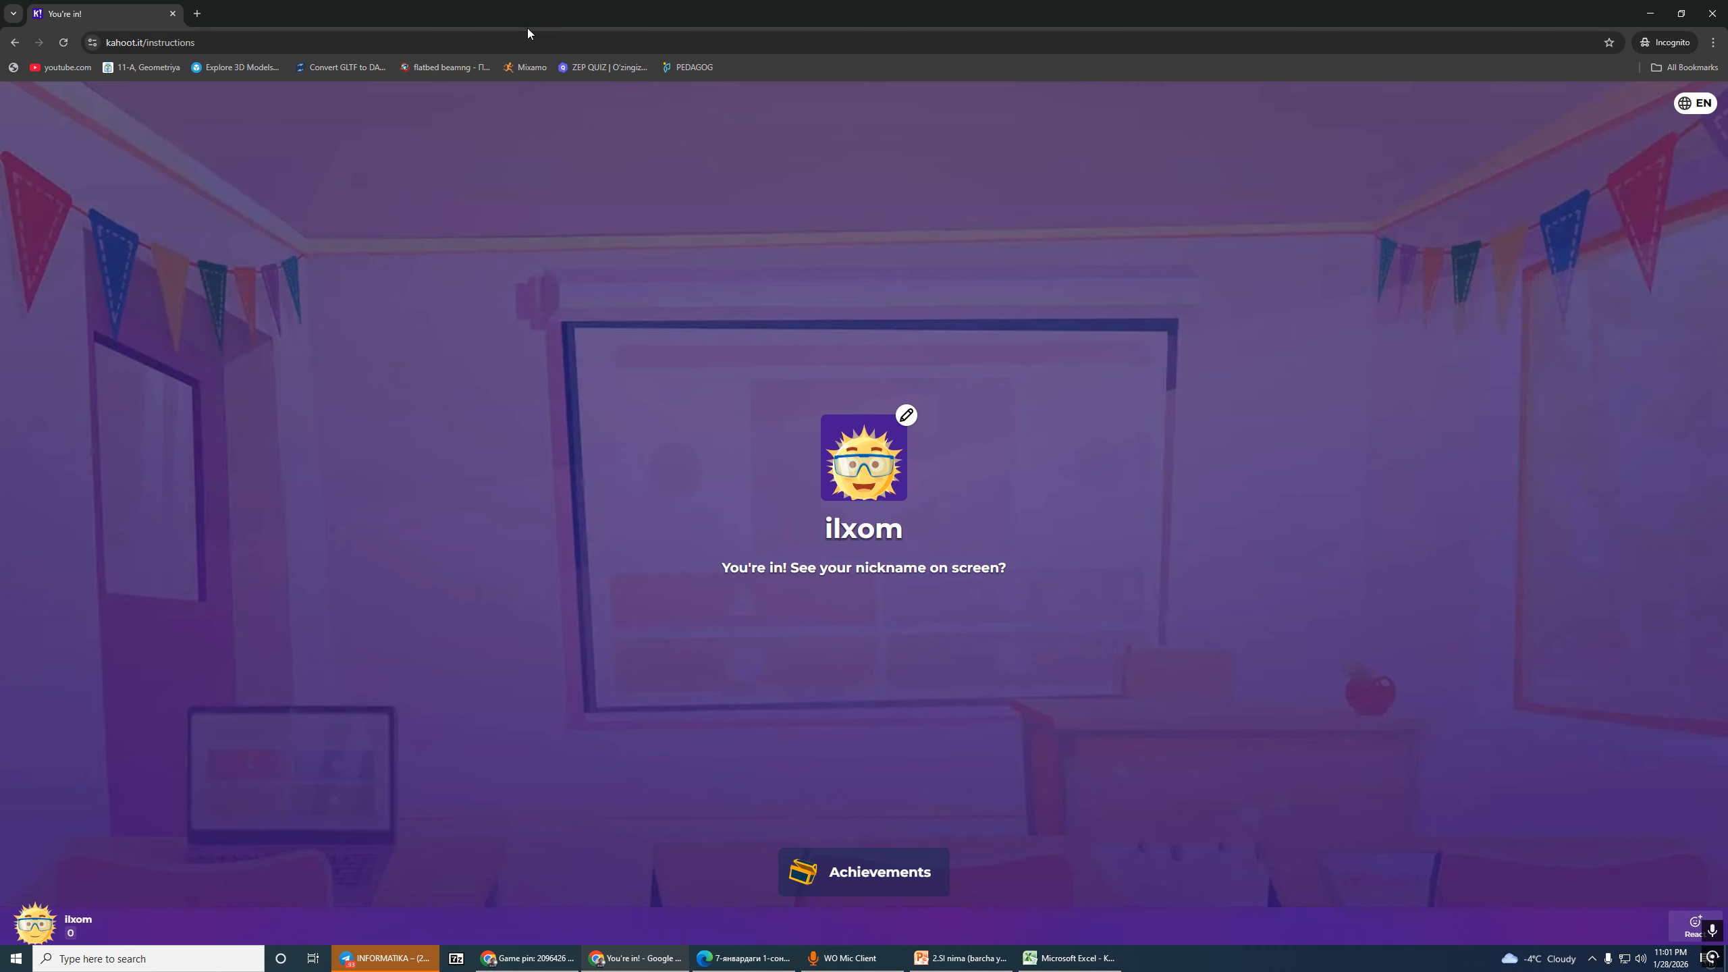
{"action": "left_click_drag", "start_coordinate": [106, 28], "coordinate": [1727, 174]}
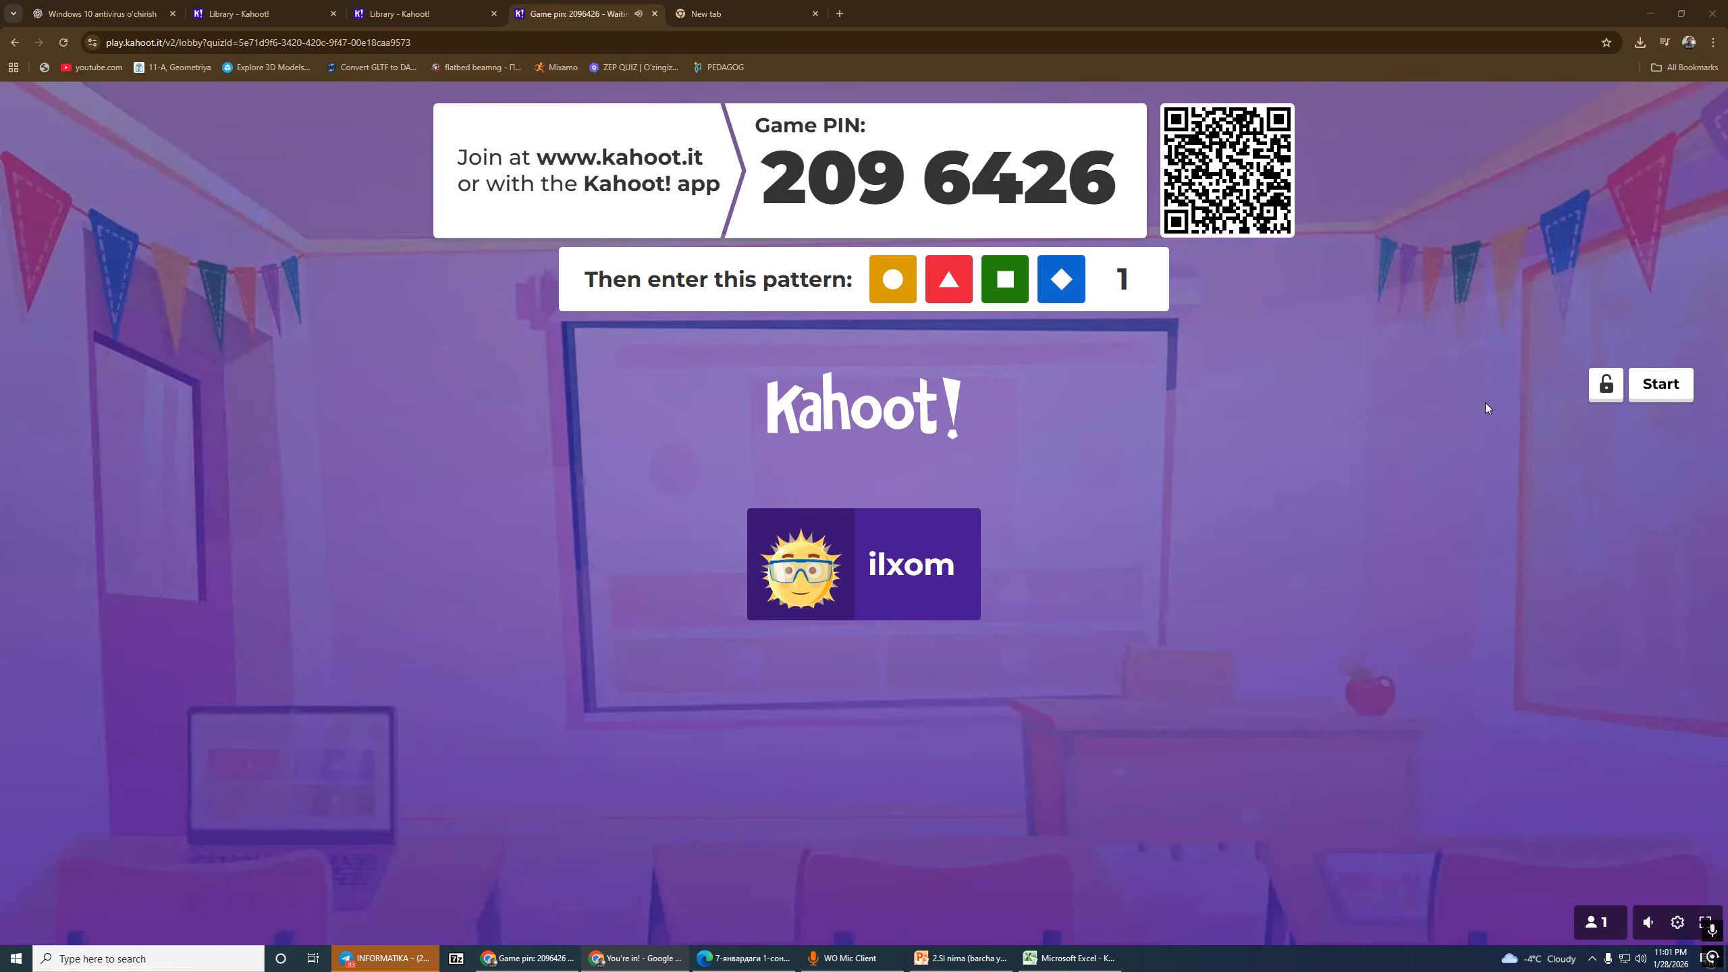
Step: Start the live game, advance from the first question's results to the scoreboard and leave full screen
{"action": "left_click", "coordinate": [1661, 384]}
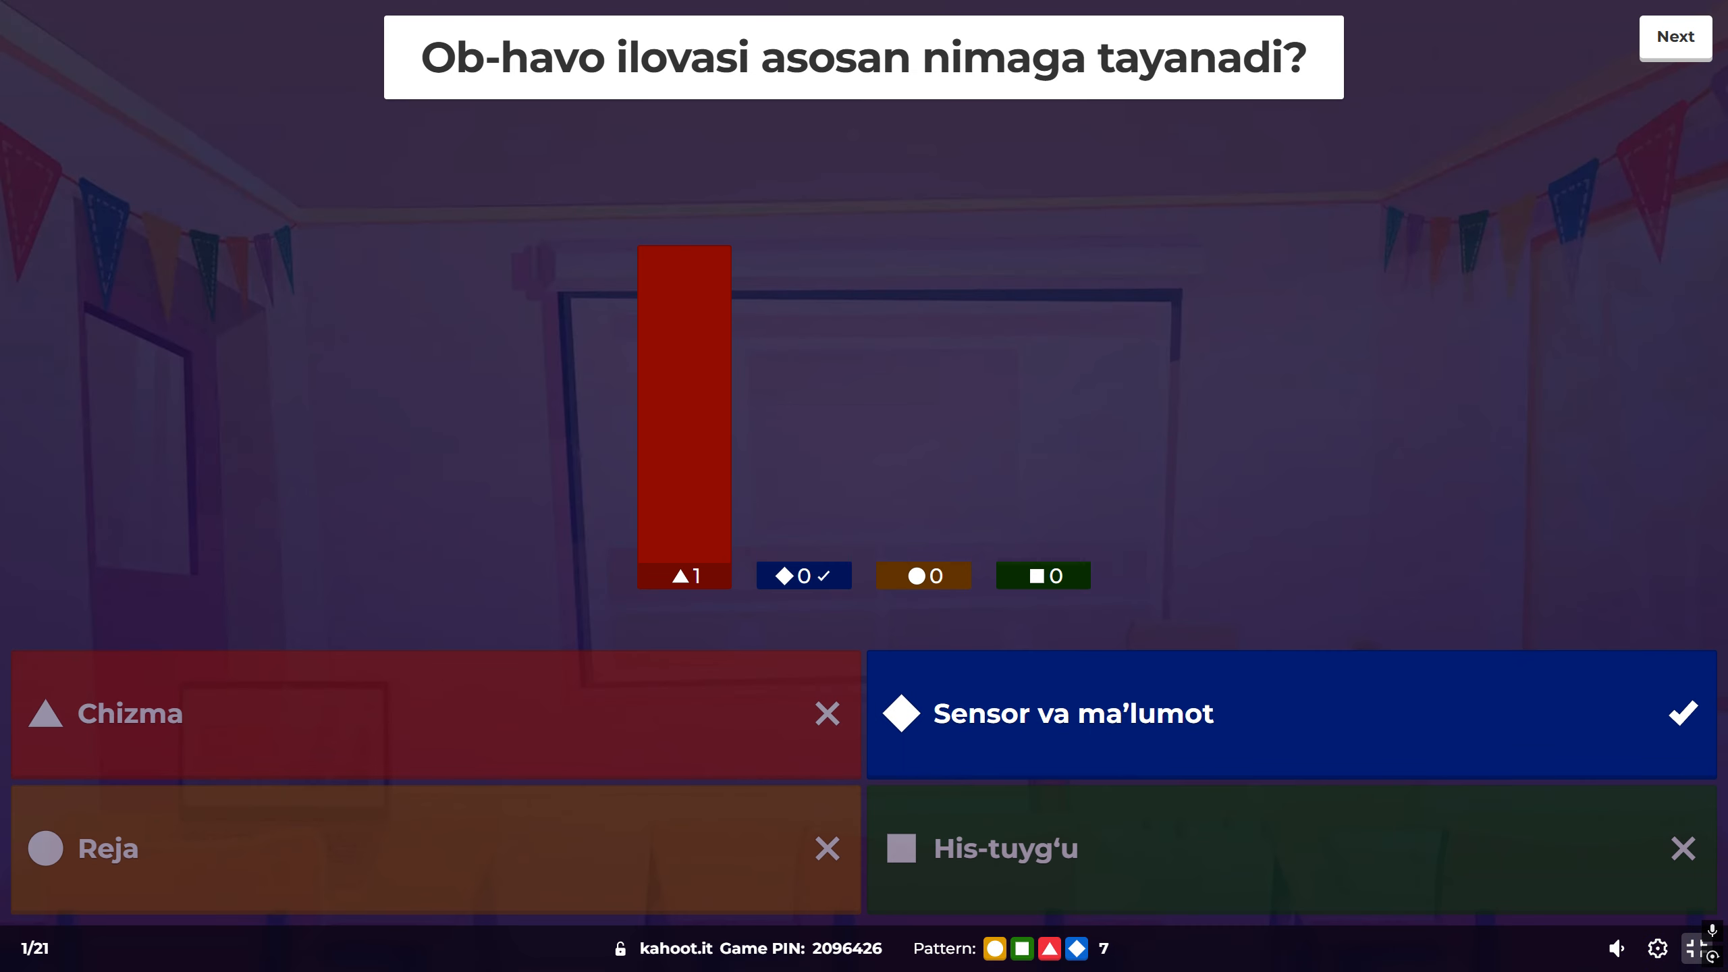
{"action": "left_click", "coordinate": [1684, 38]}
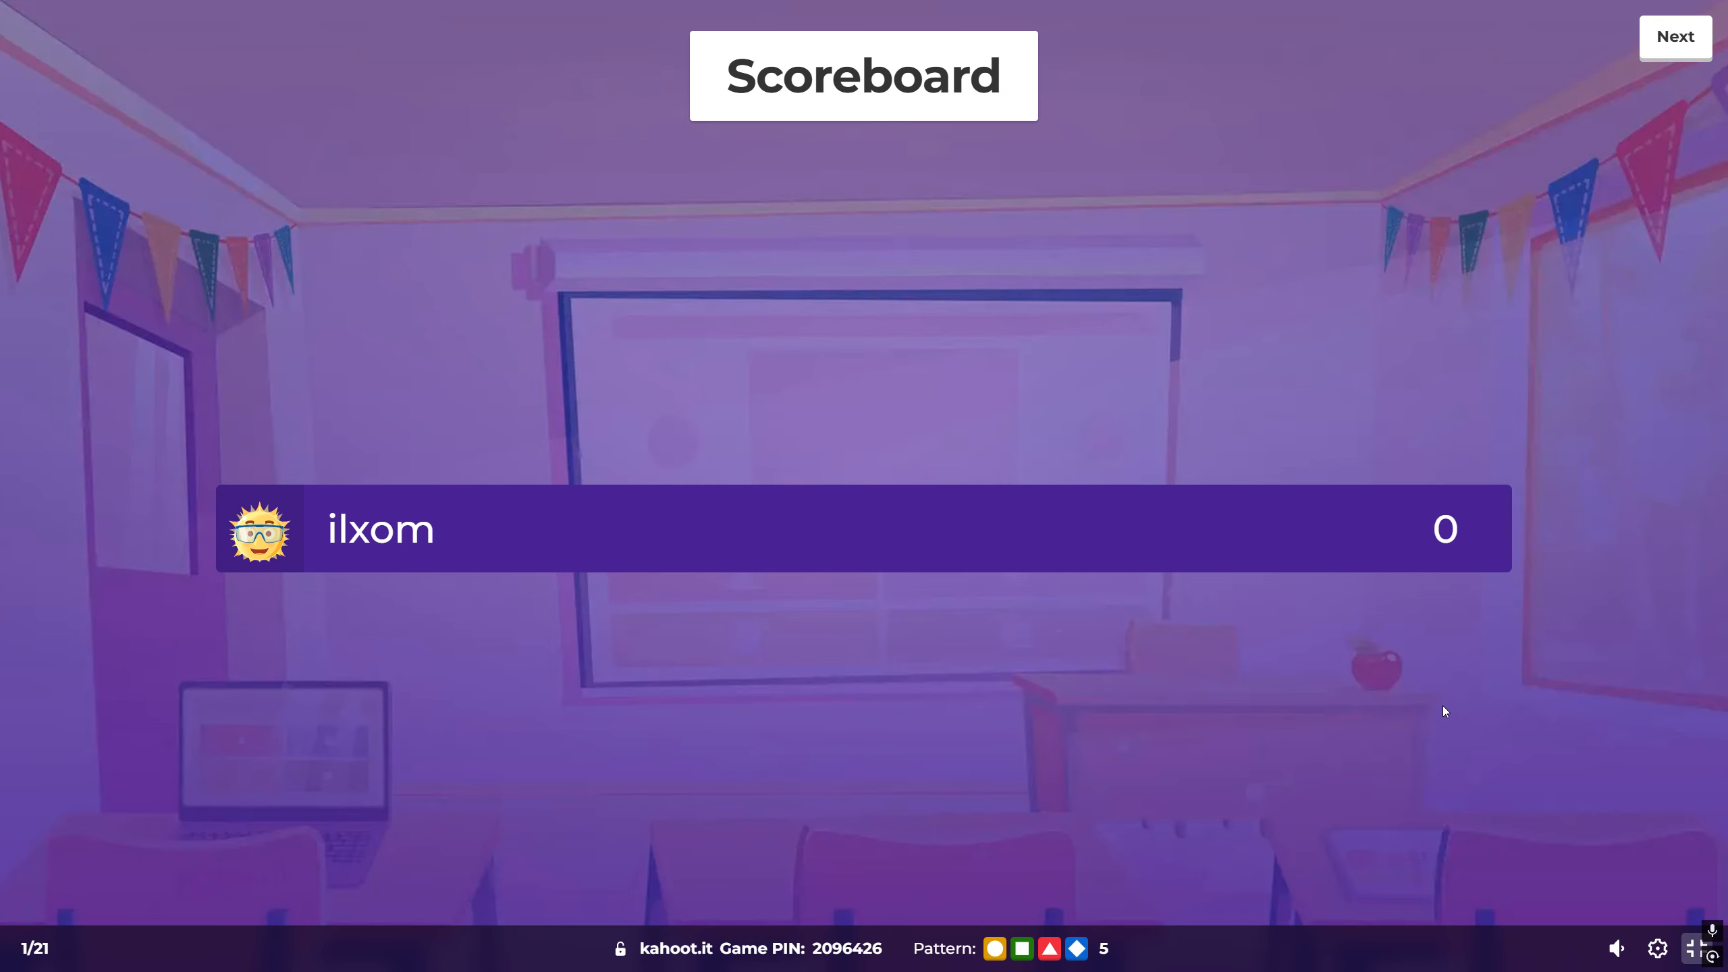
{"action": "key", "text": "Escape"}
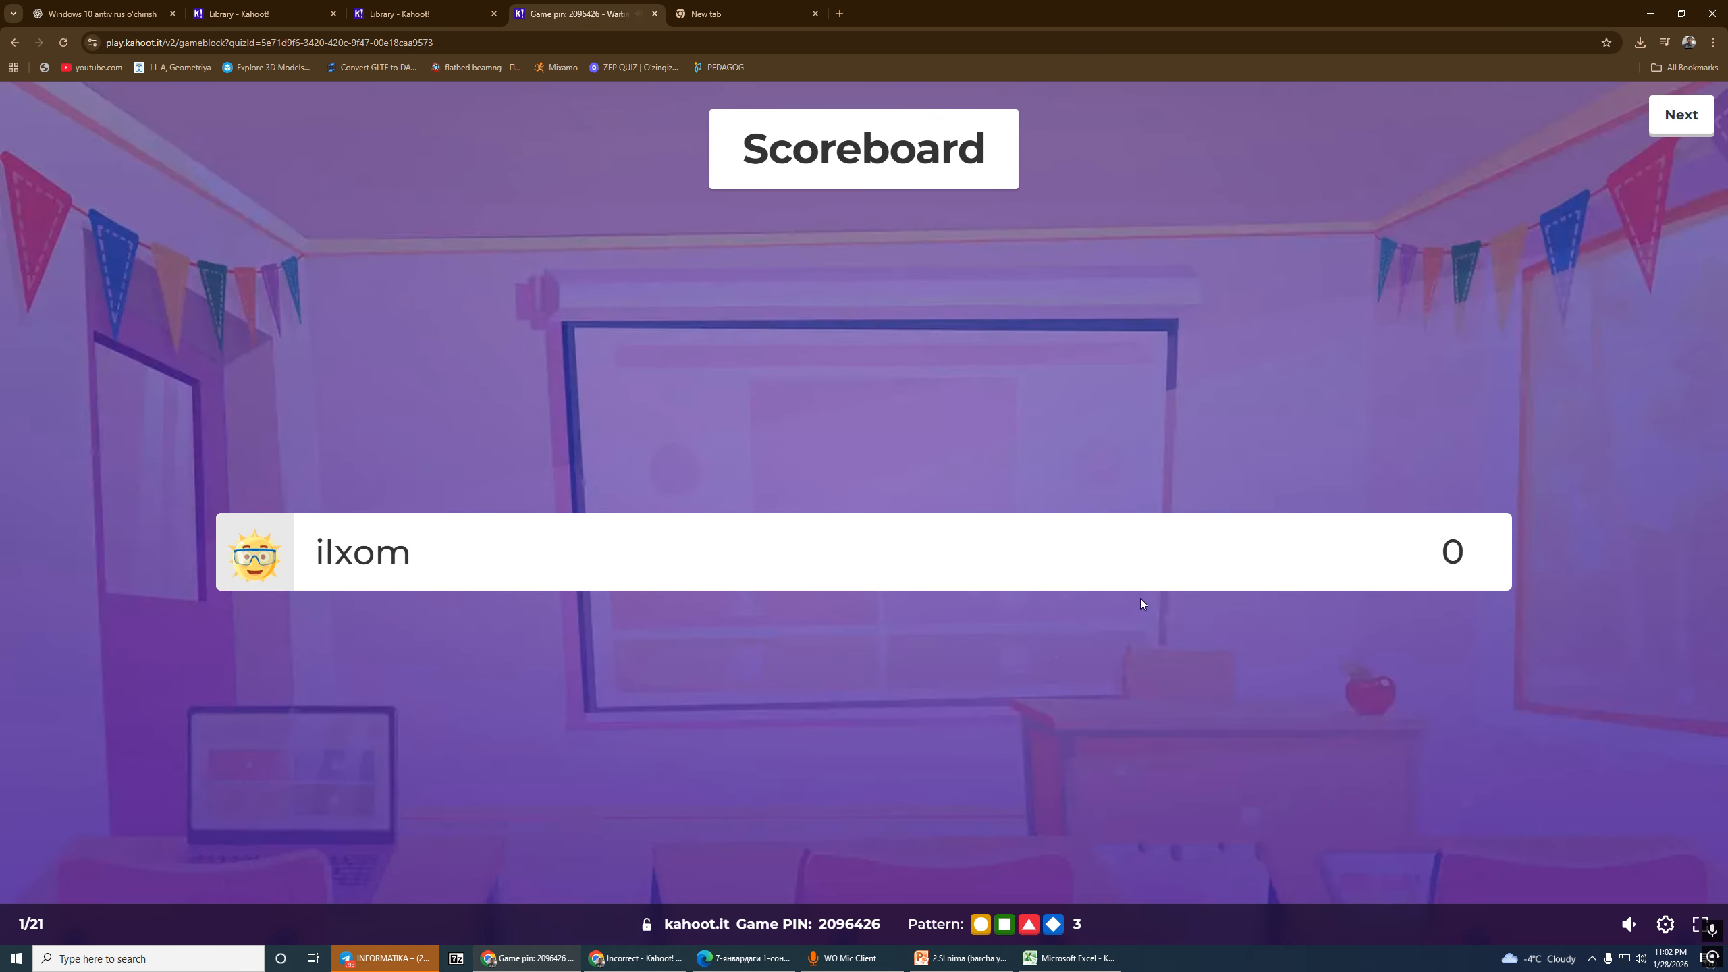
Step: Advance the live game from the scoreboard to the second question and go back to the Kahoot library
{"action": "left_click", "coordinate": [1680, 114]}
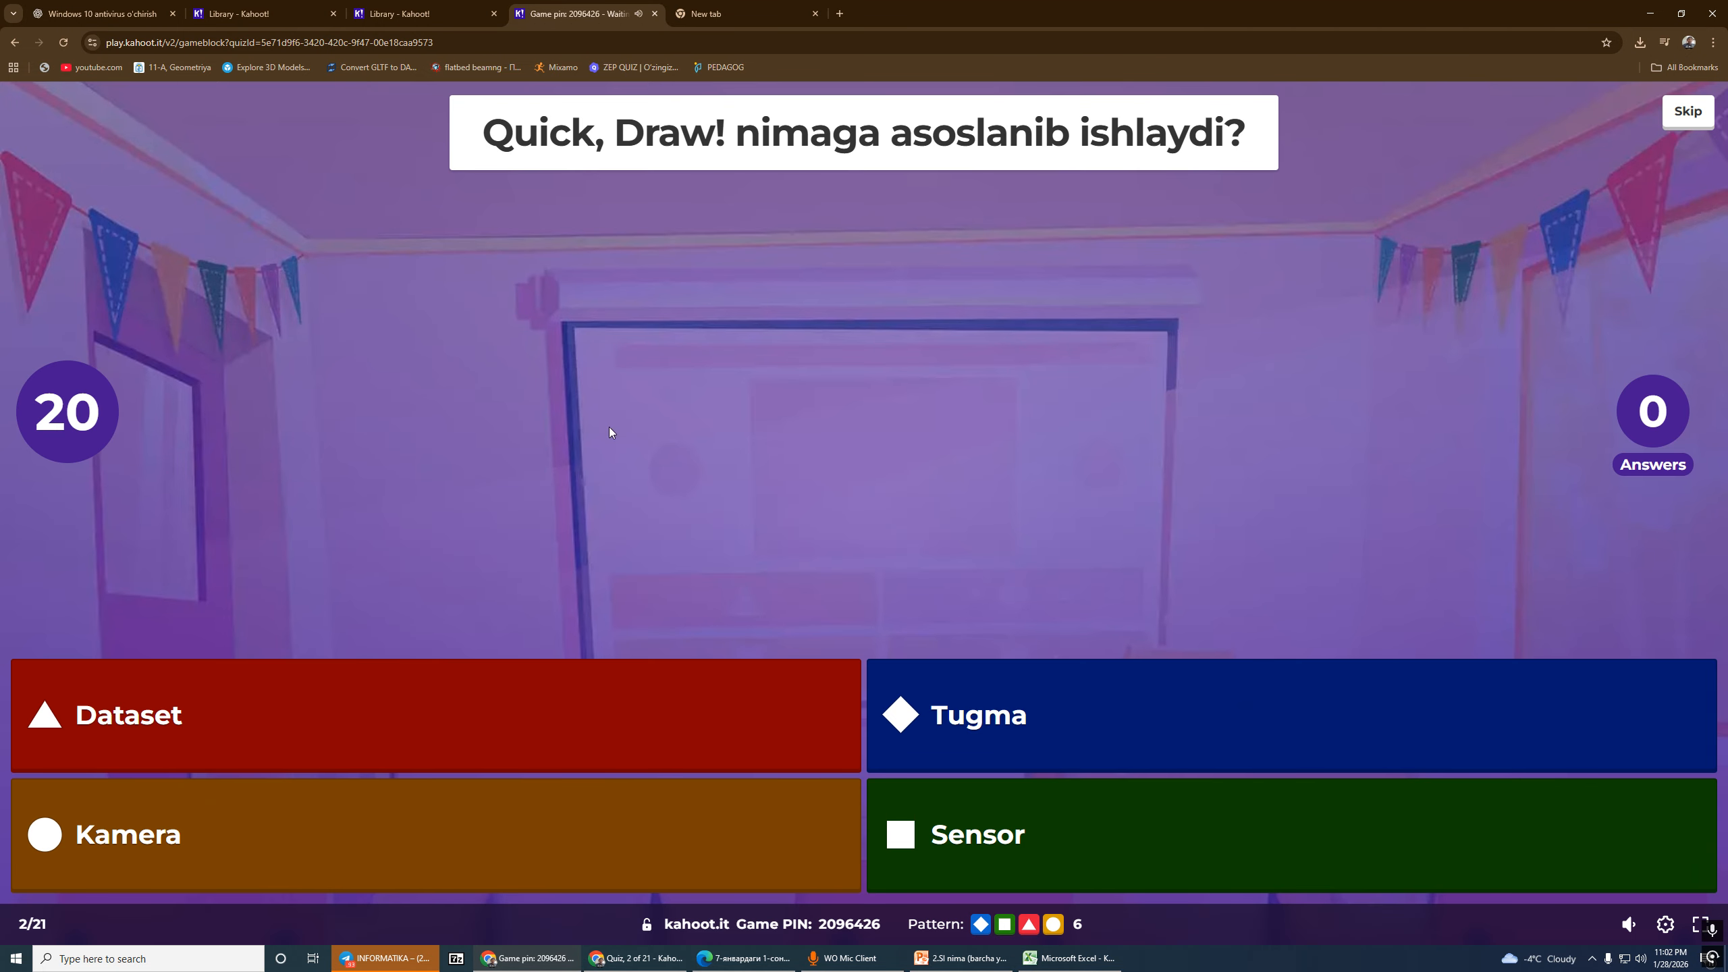
{"action": "left_click", "coordinate": [449, 14]}
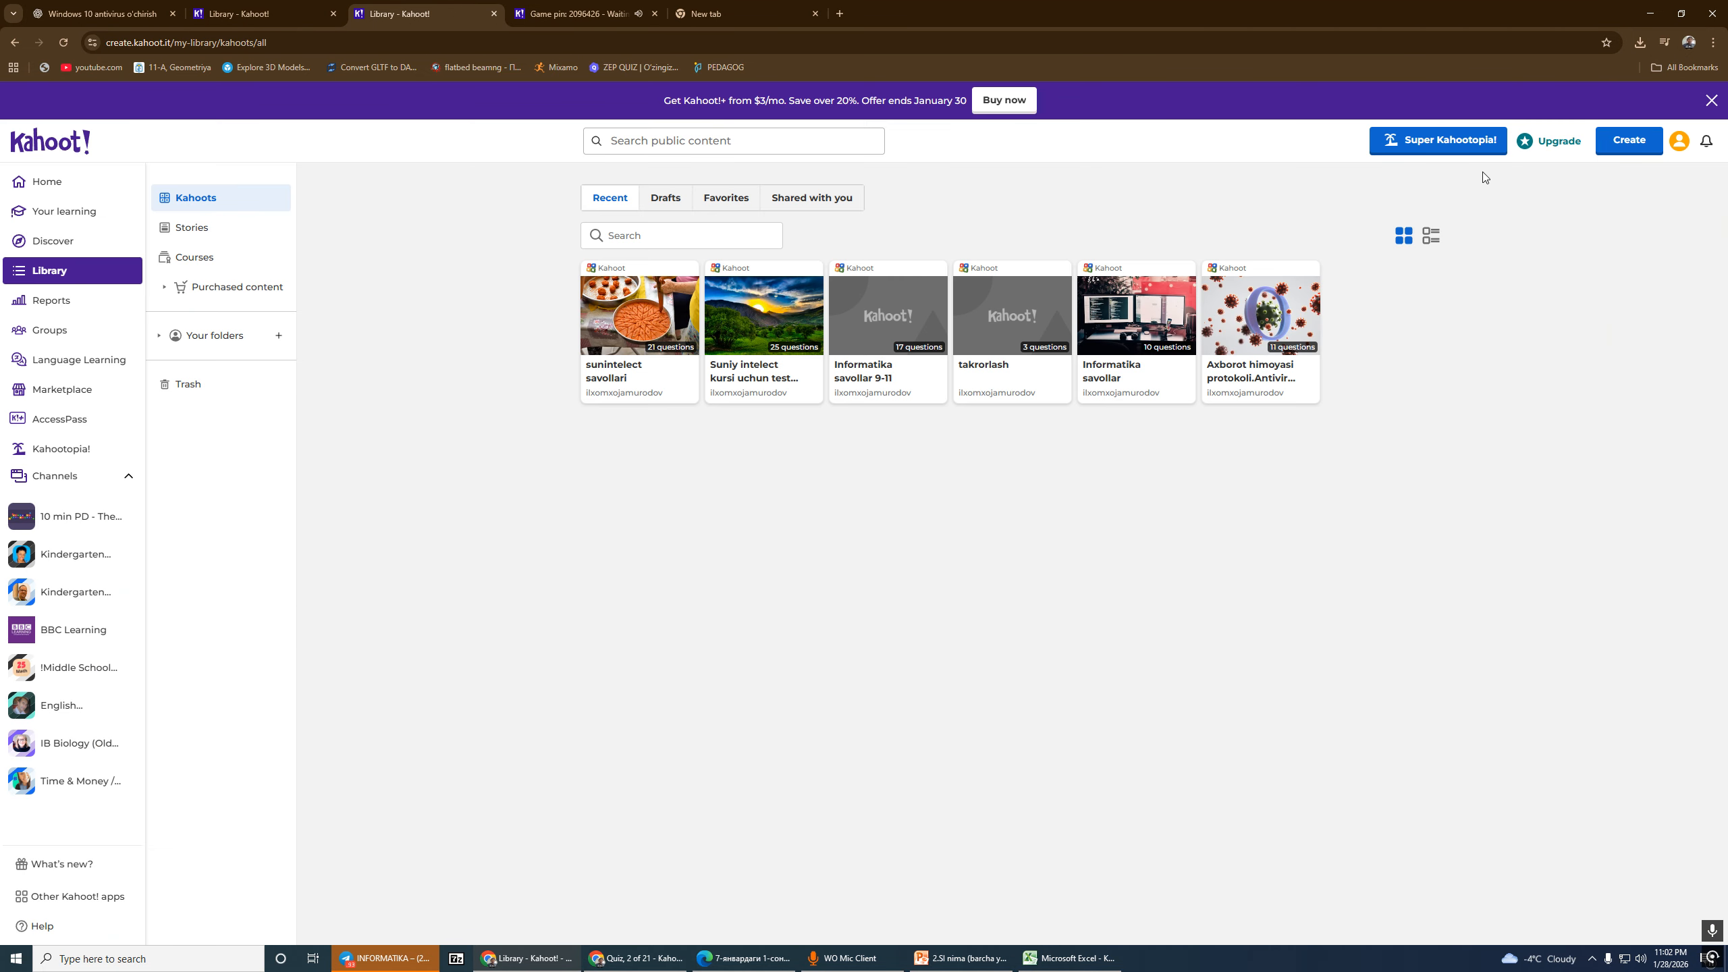
{"action": "left_click", "coordinate": [578, 13]}
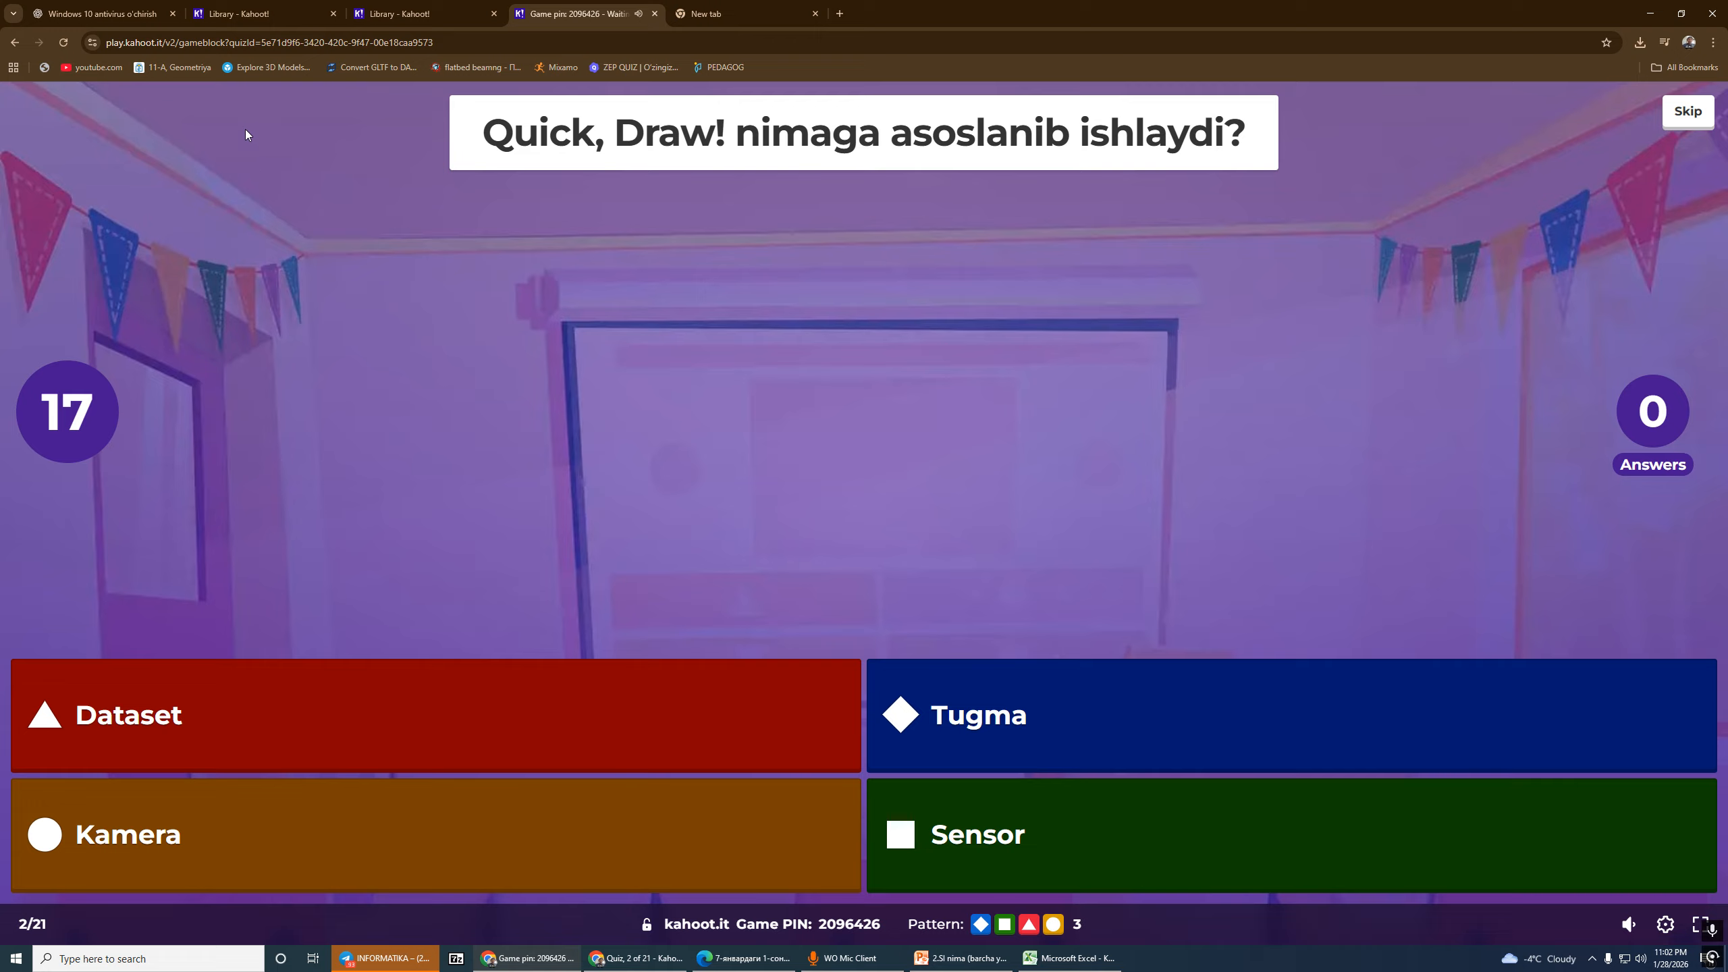
{"action": "left_click", "coordinate": [395, 15]}
{"action": "left_click", "coordinate": [558, 14]}
{"action": "left_click", "coordinate": [484, 14]}
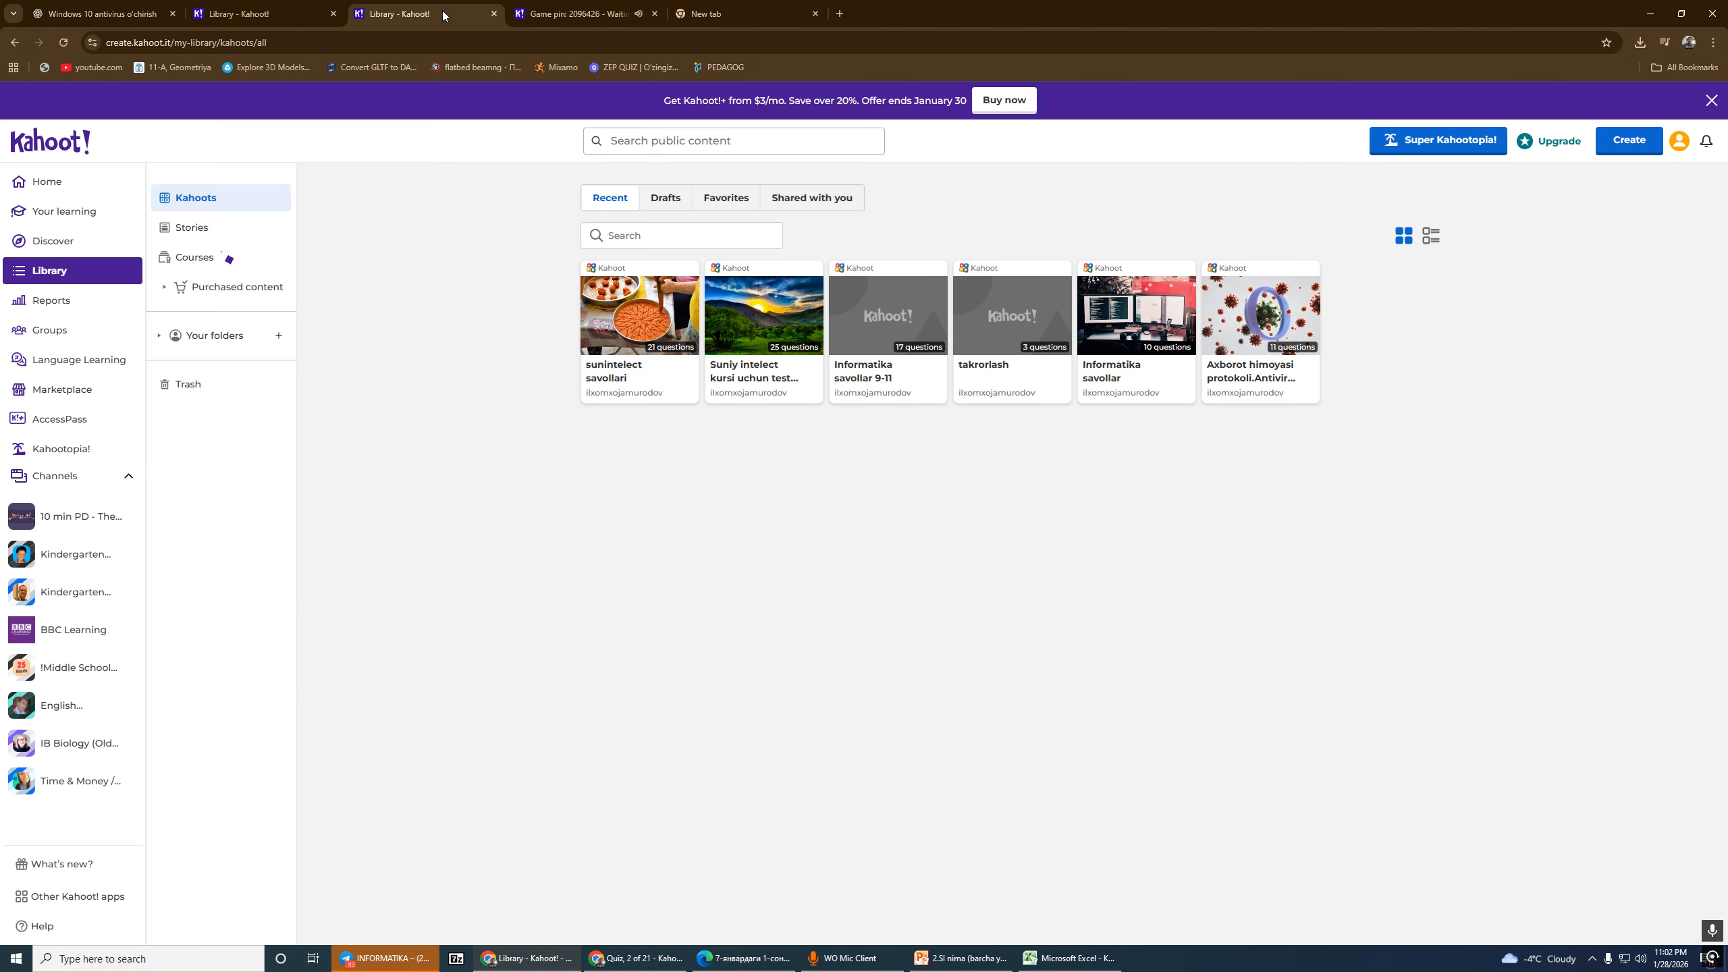
Step: Open the reports of all hosted kahoots and point out the list of finished games on a screen capture
{"action": "left_click", "coordinate": [41, 307]}
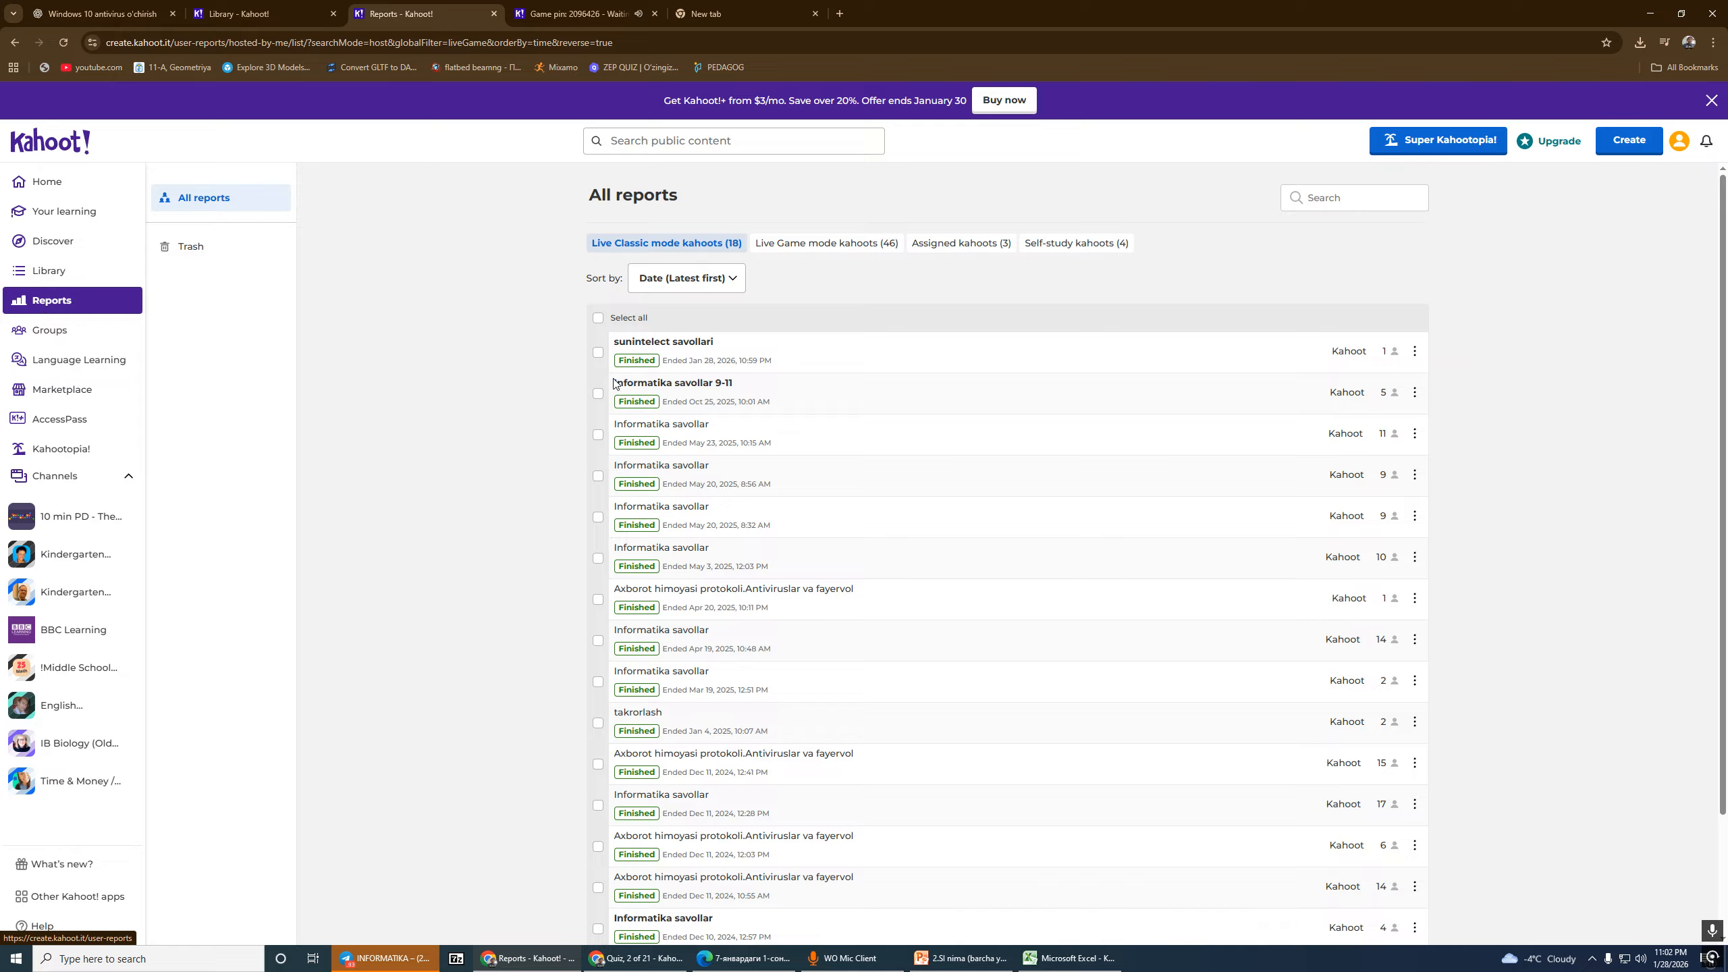
{"action": "key", "text": "Print"}
{"action": "left_click_drag", "start_coordinate": [561, 282], "coordinate": [1578, 782]}
{"action": "key", "text": "Escape"}
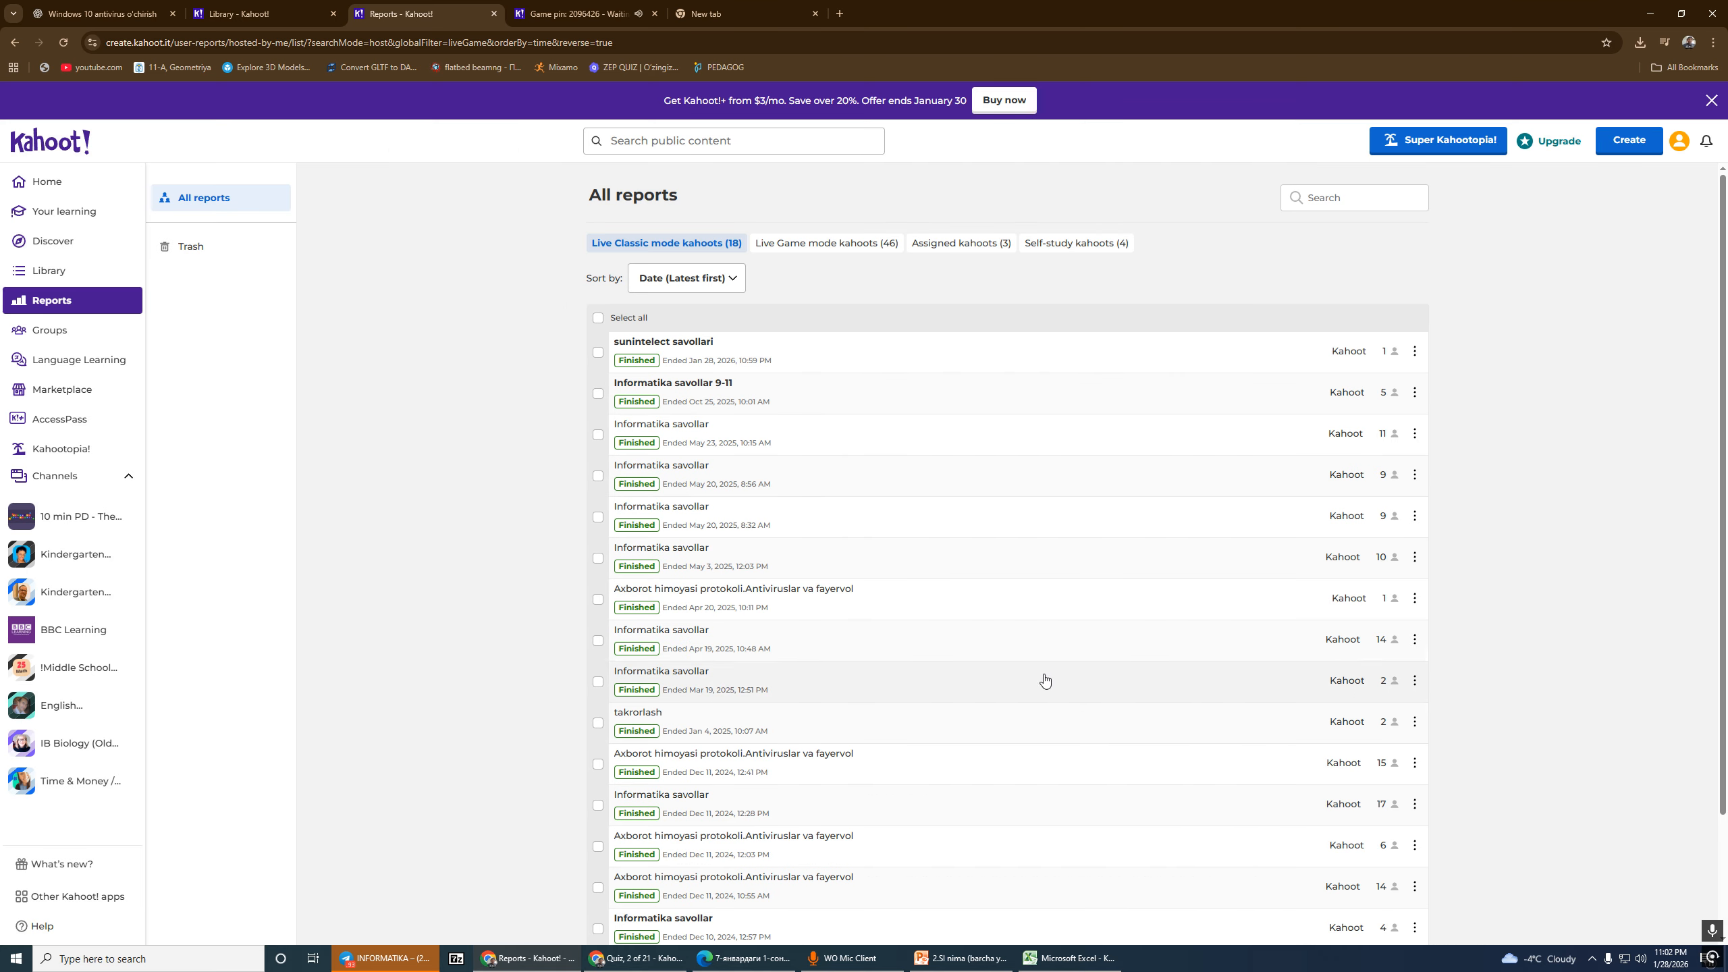
Step: Open the report for Informatika savollar 9-11 and examine its participants' results and its summary
{"action": "left_click", "coordinate": [671, 390]}
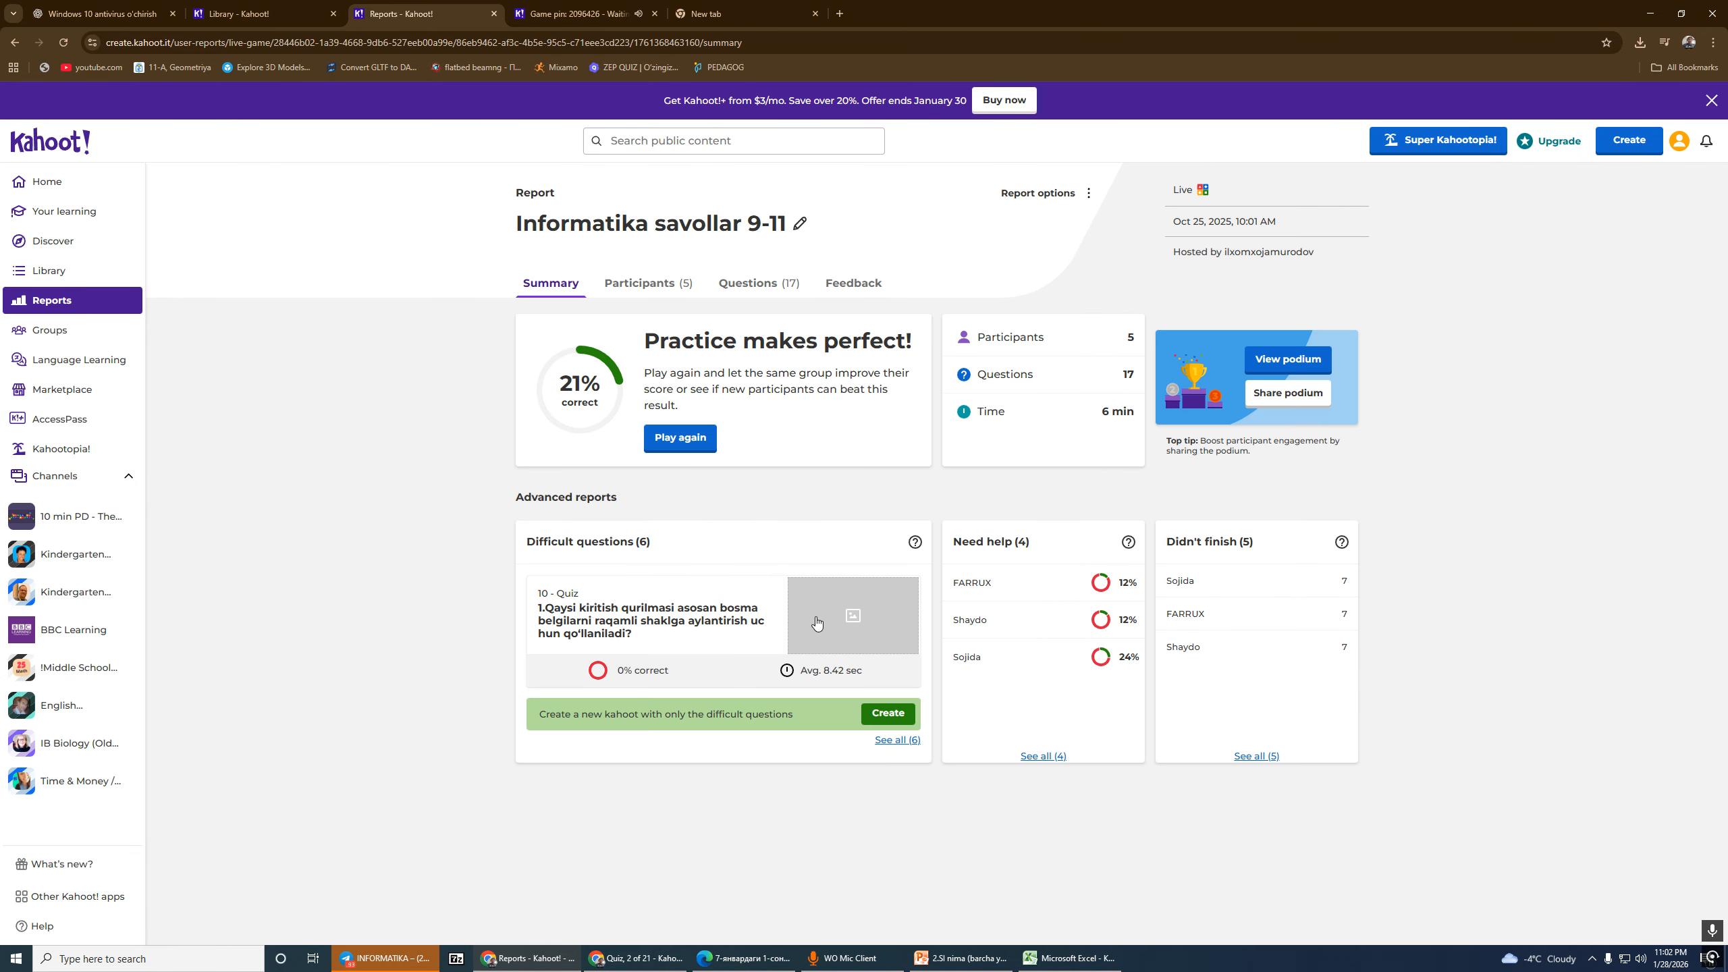
{"action": "left_click", "coordinate": [651, 293]}
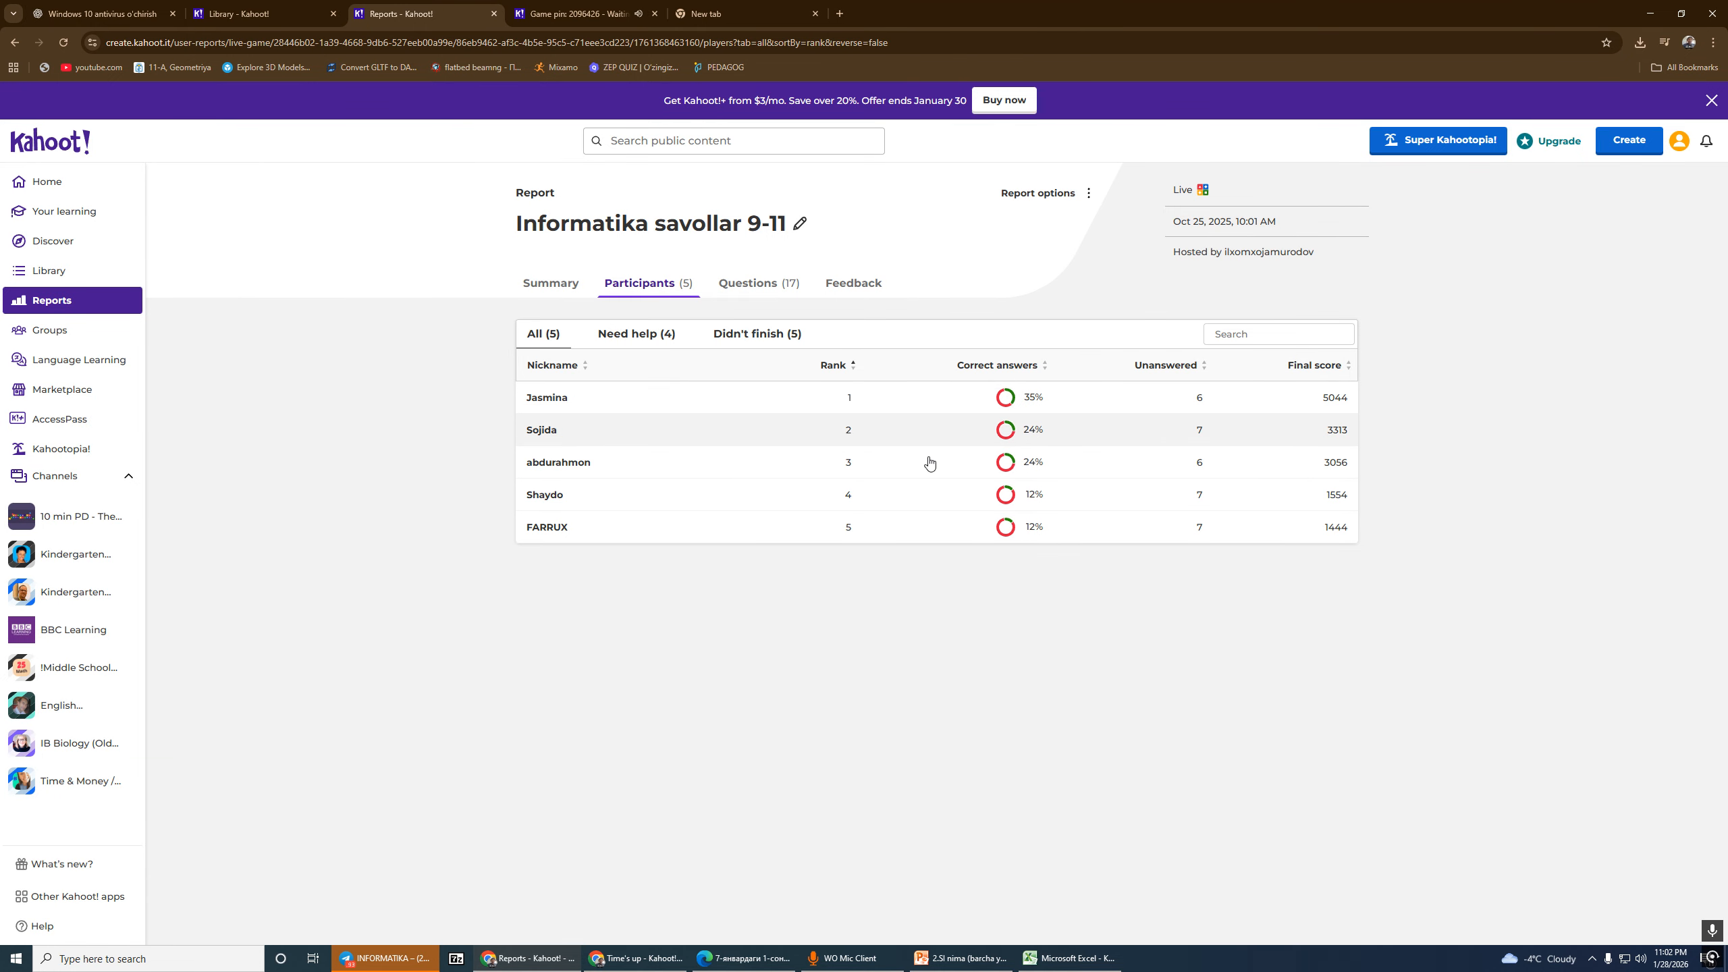
{"action": "left_click", "coordinate": [542, 292]}
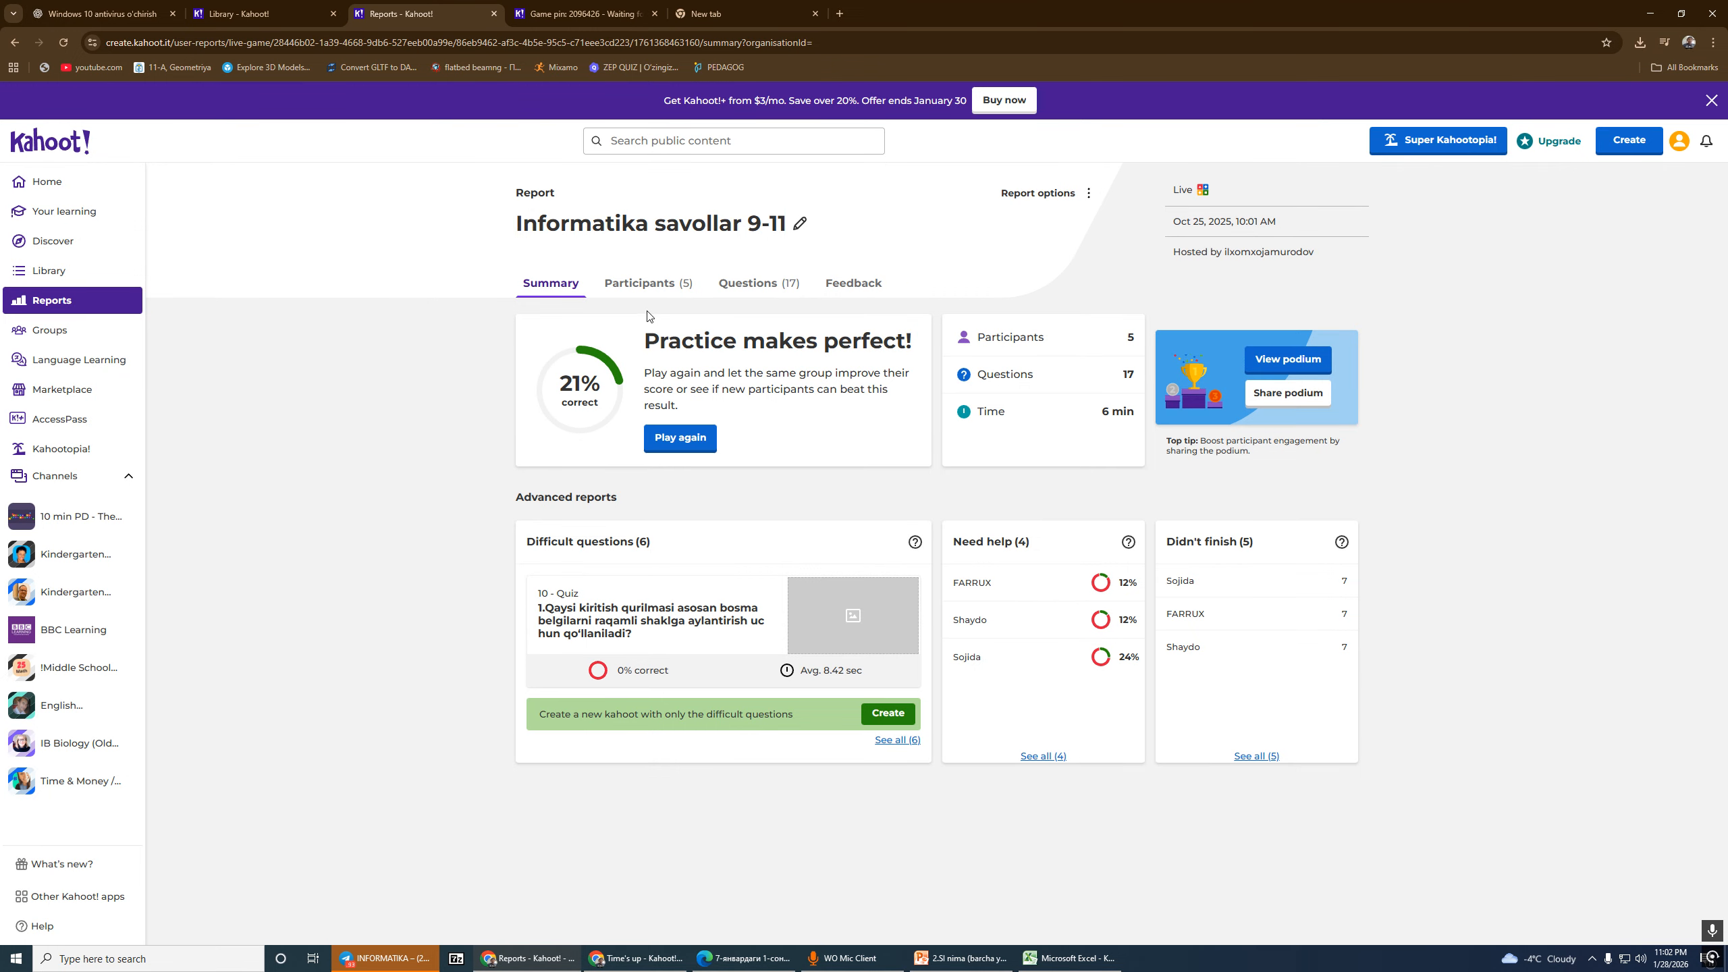
Step: Open the Informatika savollar report of May 23, 2025 from the reports list and examine its summary, participants and questions
{"action": "left_click", "coordinate": [39, 306]}
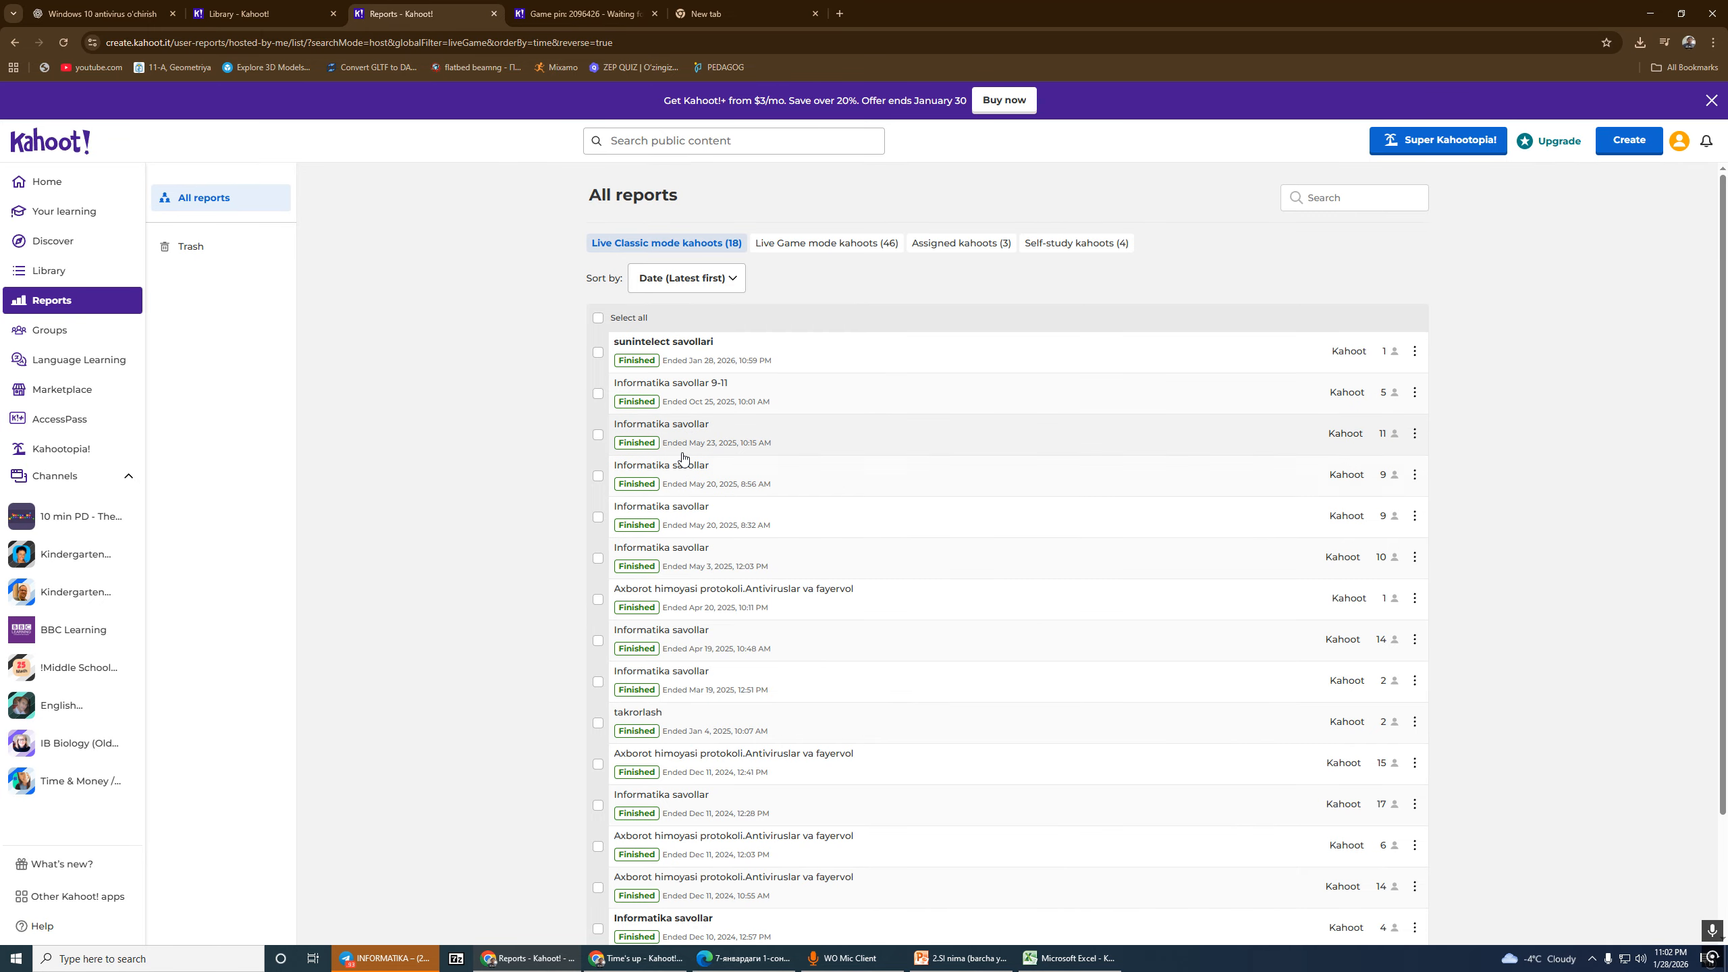
{"action": "left_click", "coordinate": [678, 435]}
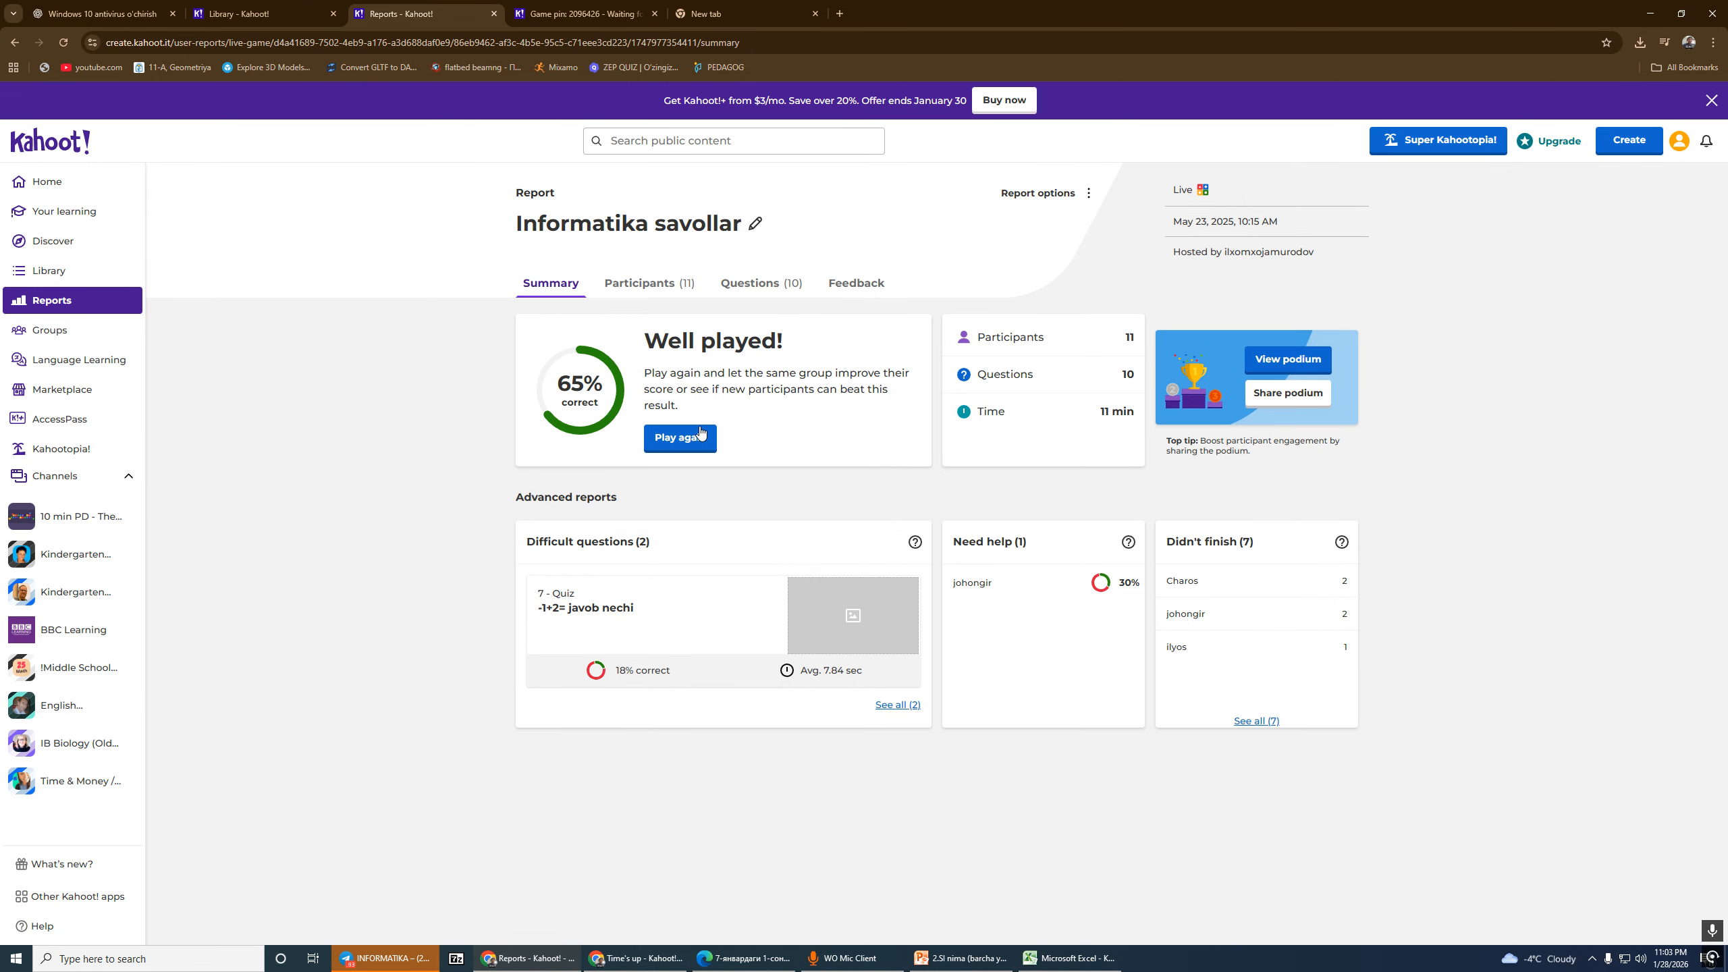
{"action": "left_click", "coordinate": [658, 285]}
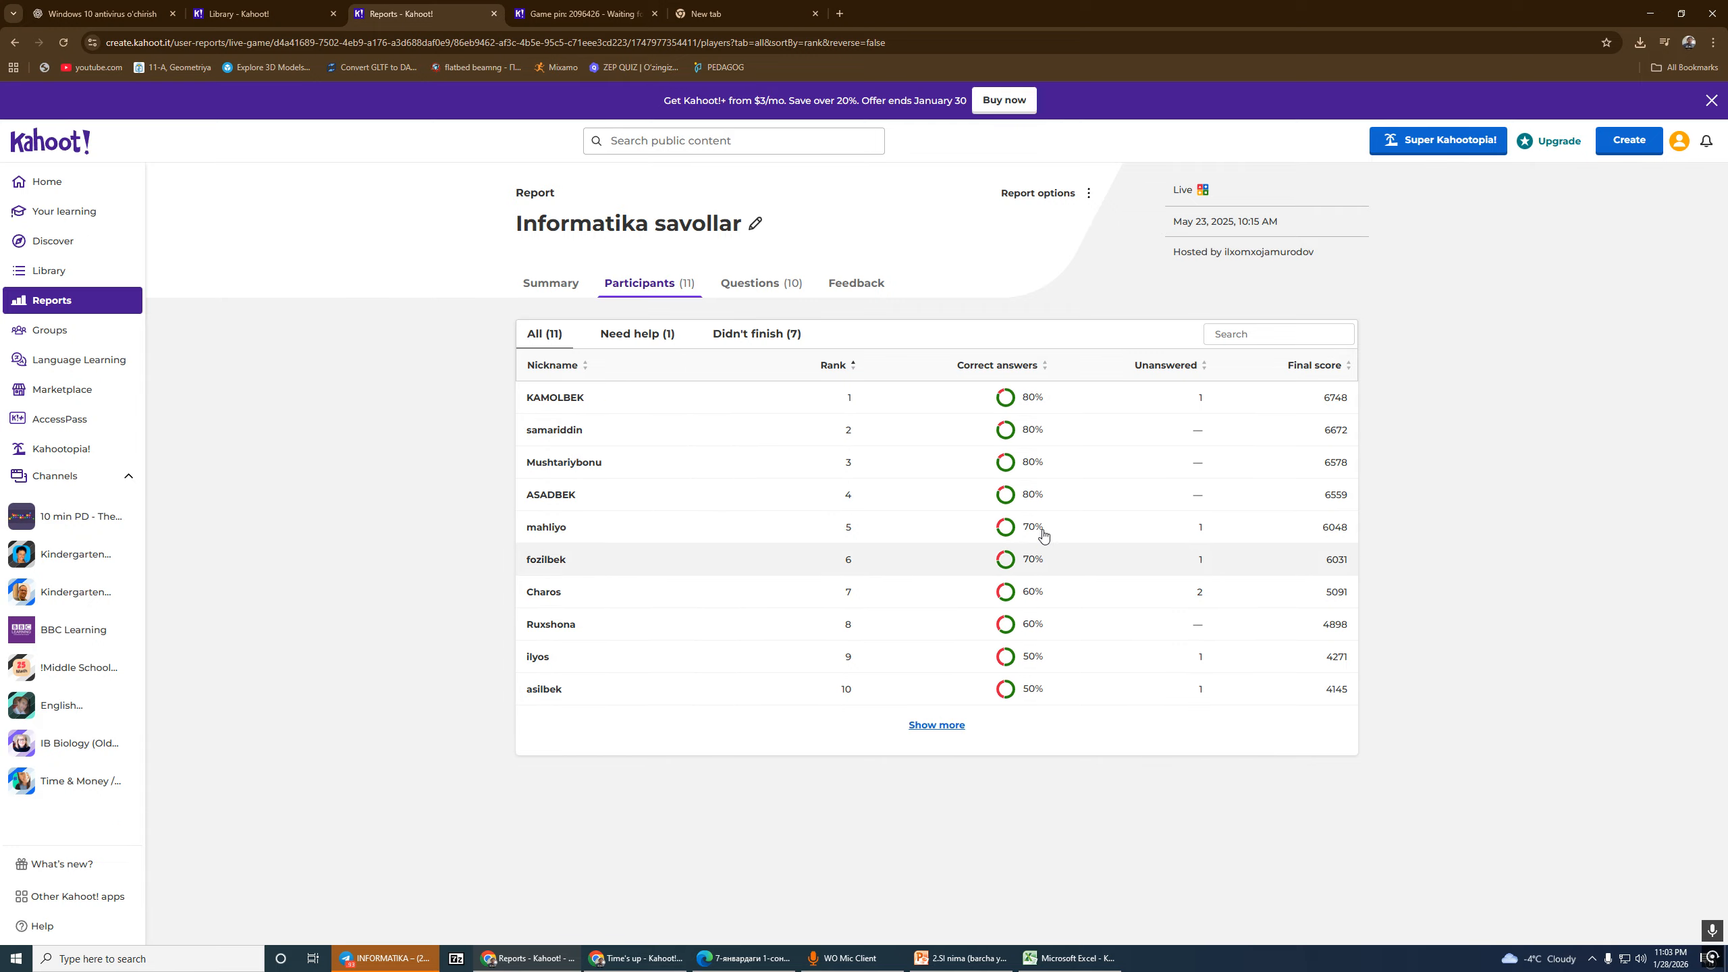
{"action": "left_click", "coordinate": [546, 295]}
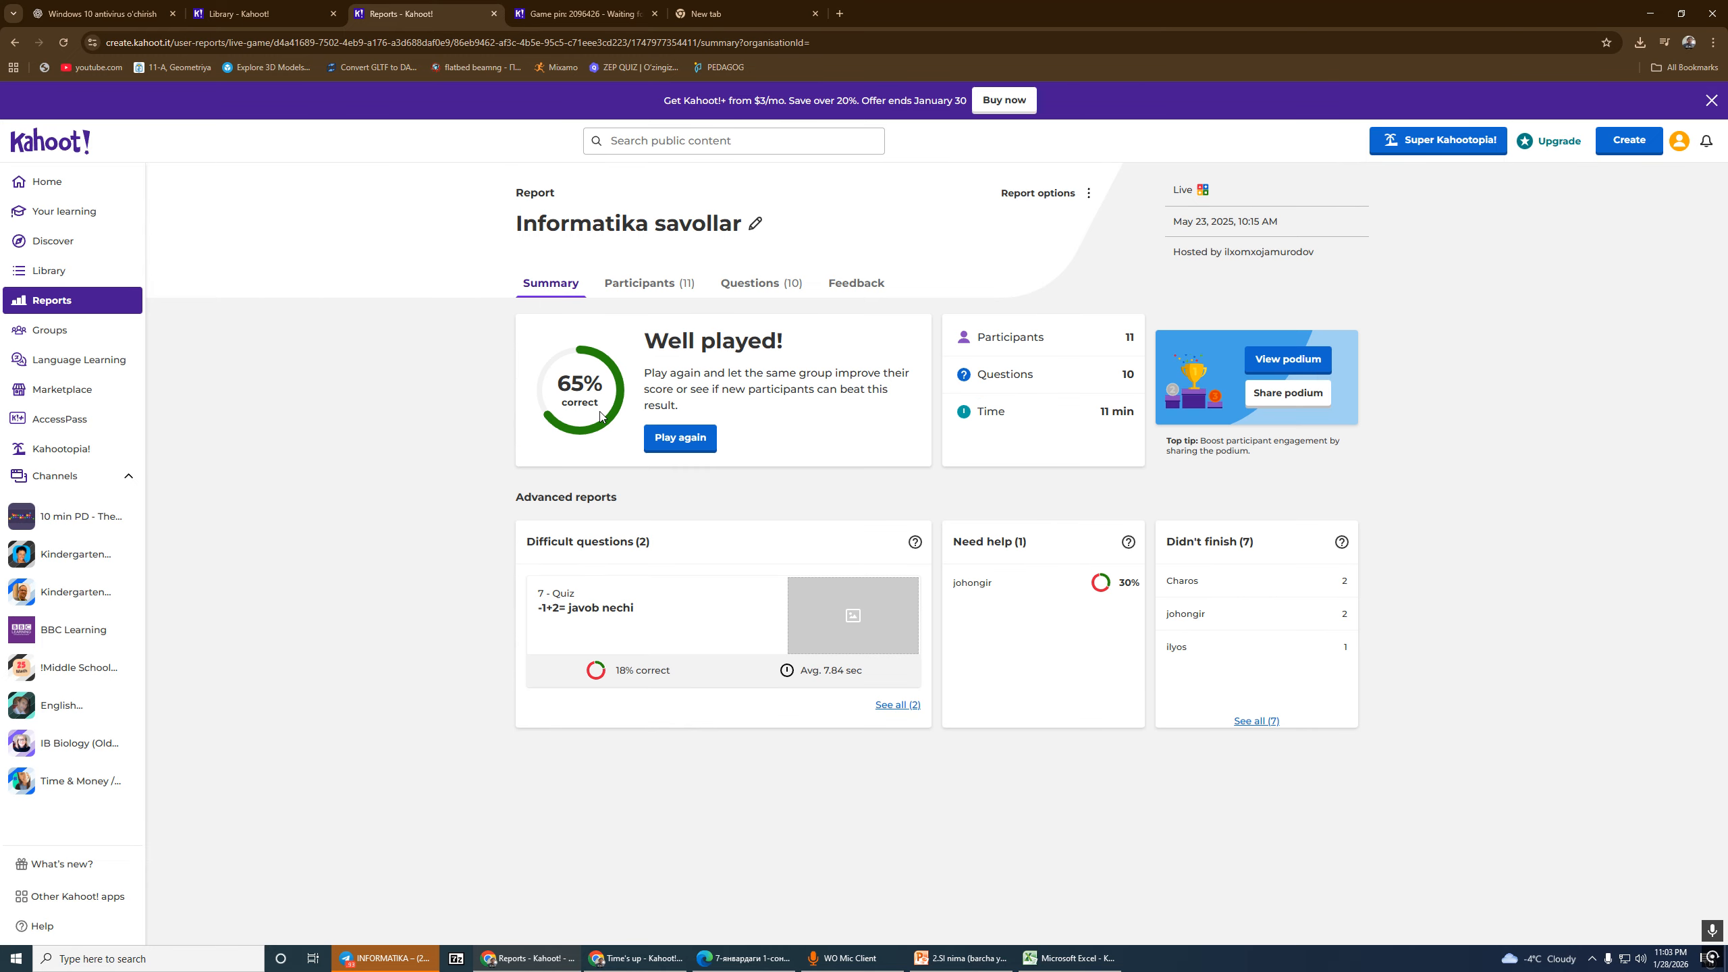
{"action": "left_click", "coordinate": [612, 282]}
{"action": "left_click", "coordinate": [550, 286]}
{"action": "left_click", "coordinate": [742, 290]}
{"action": "left_click", "coordinate": [646, 282]}
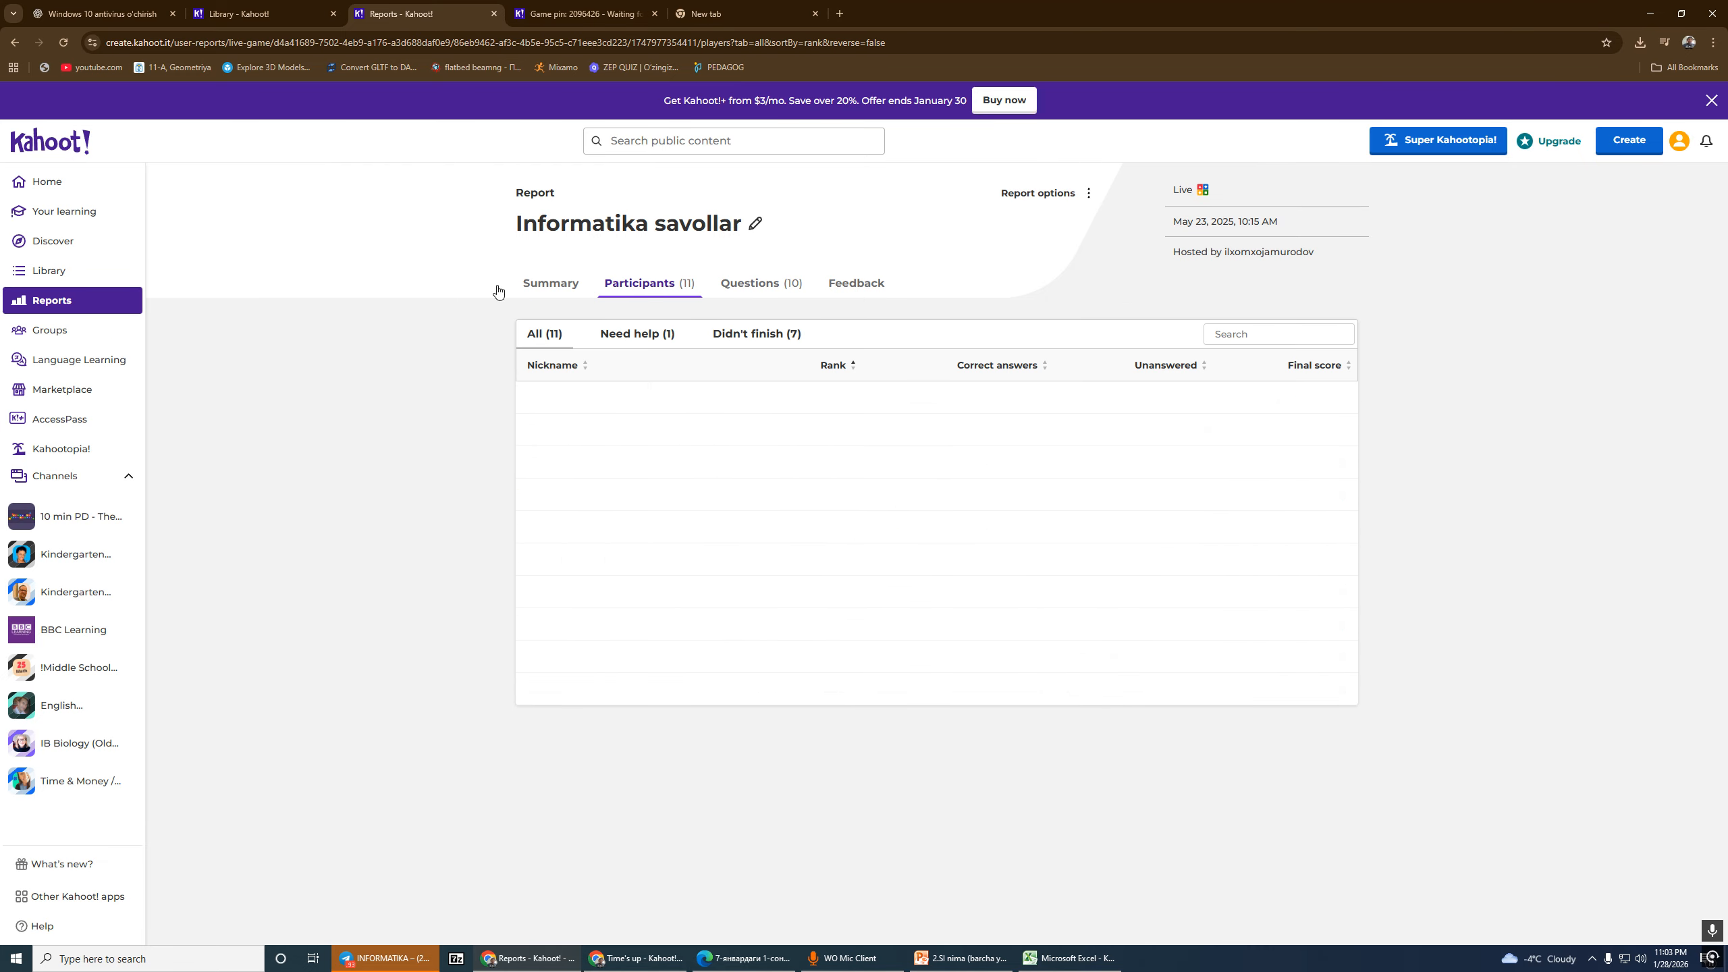
Step: Point out the Reports section on a screen capture, return to the report's summary and switch to the Uzbek-translated library
{"action": "key", "text": "Print"}
{"action": "left_click_drag", "start_coordinate": [0, 281], "coordinate": [142, 316]}
{"action": "key", "text": "Escape"}
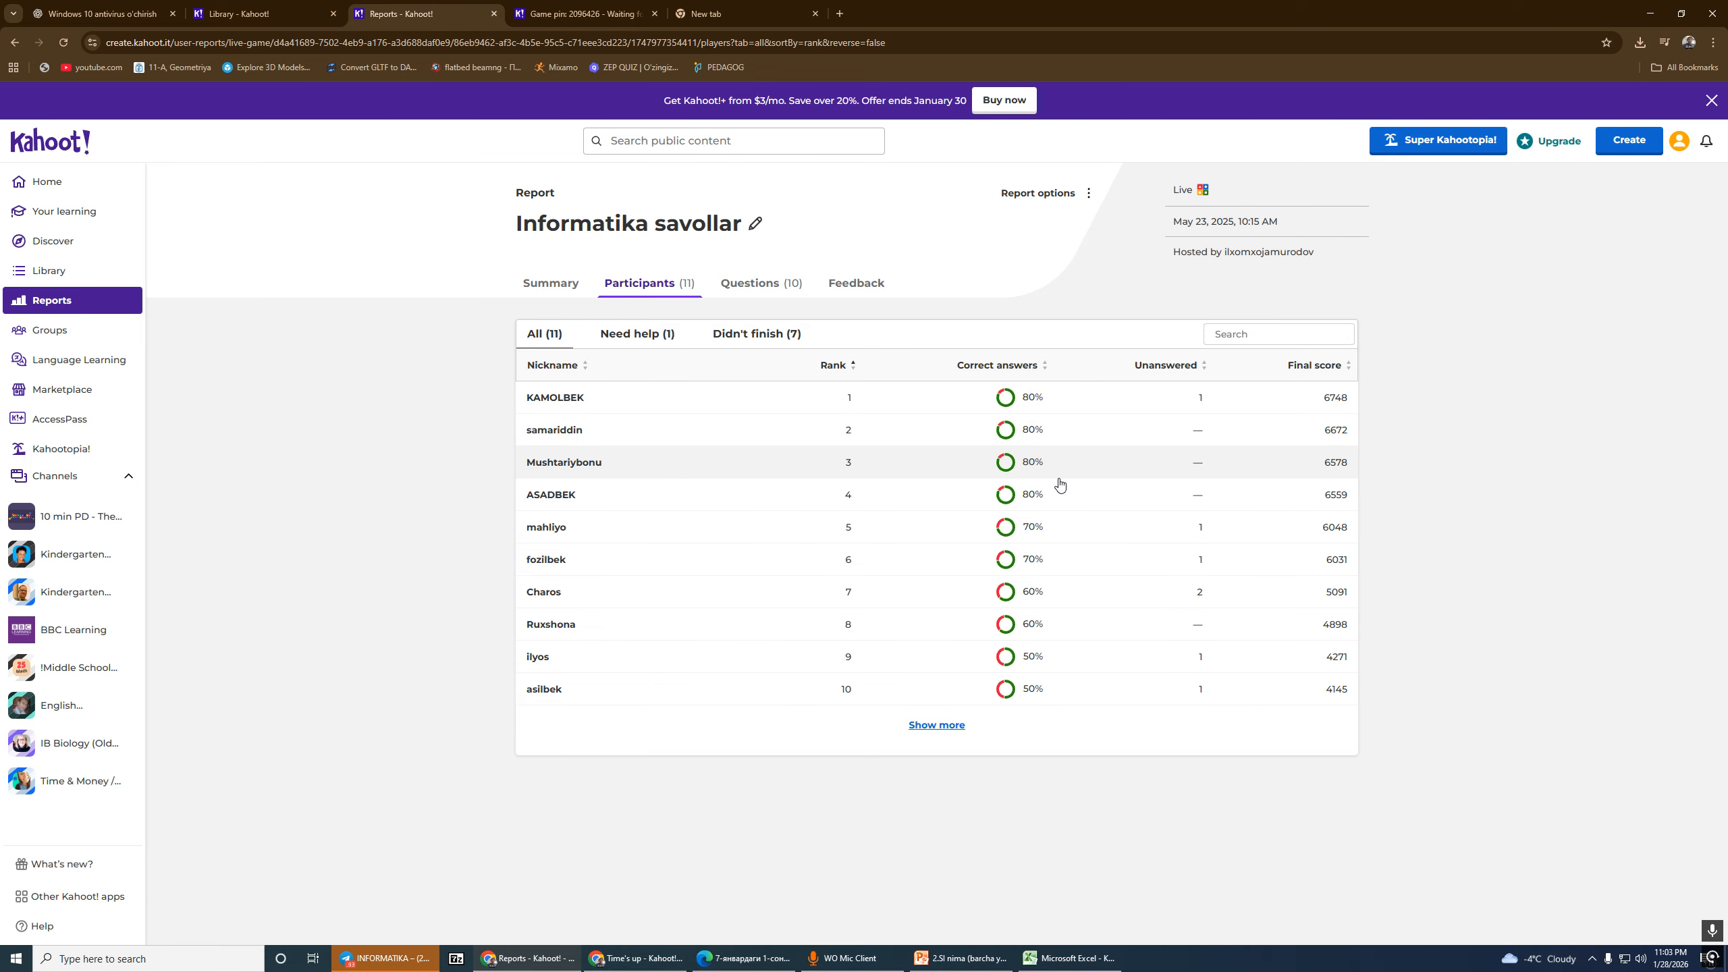
{"action": "left_click", "coordinate": [542, 294]}
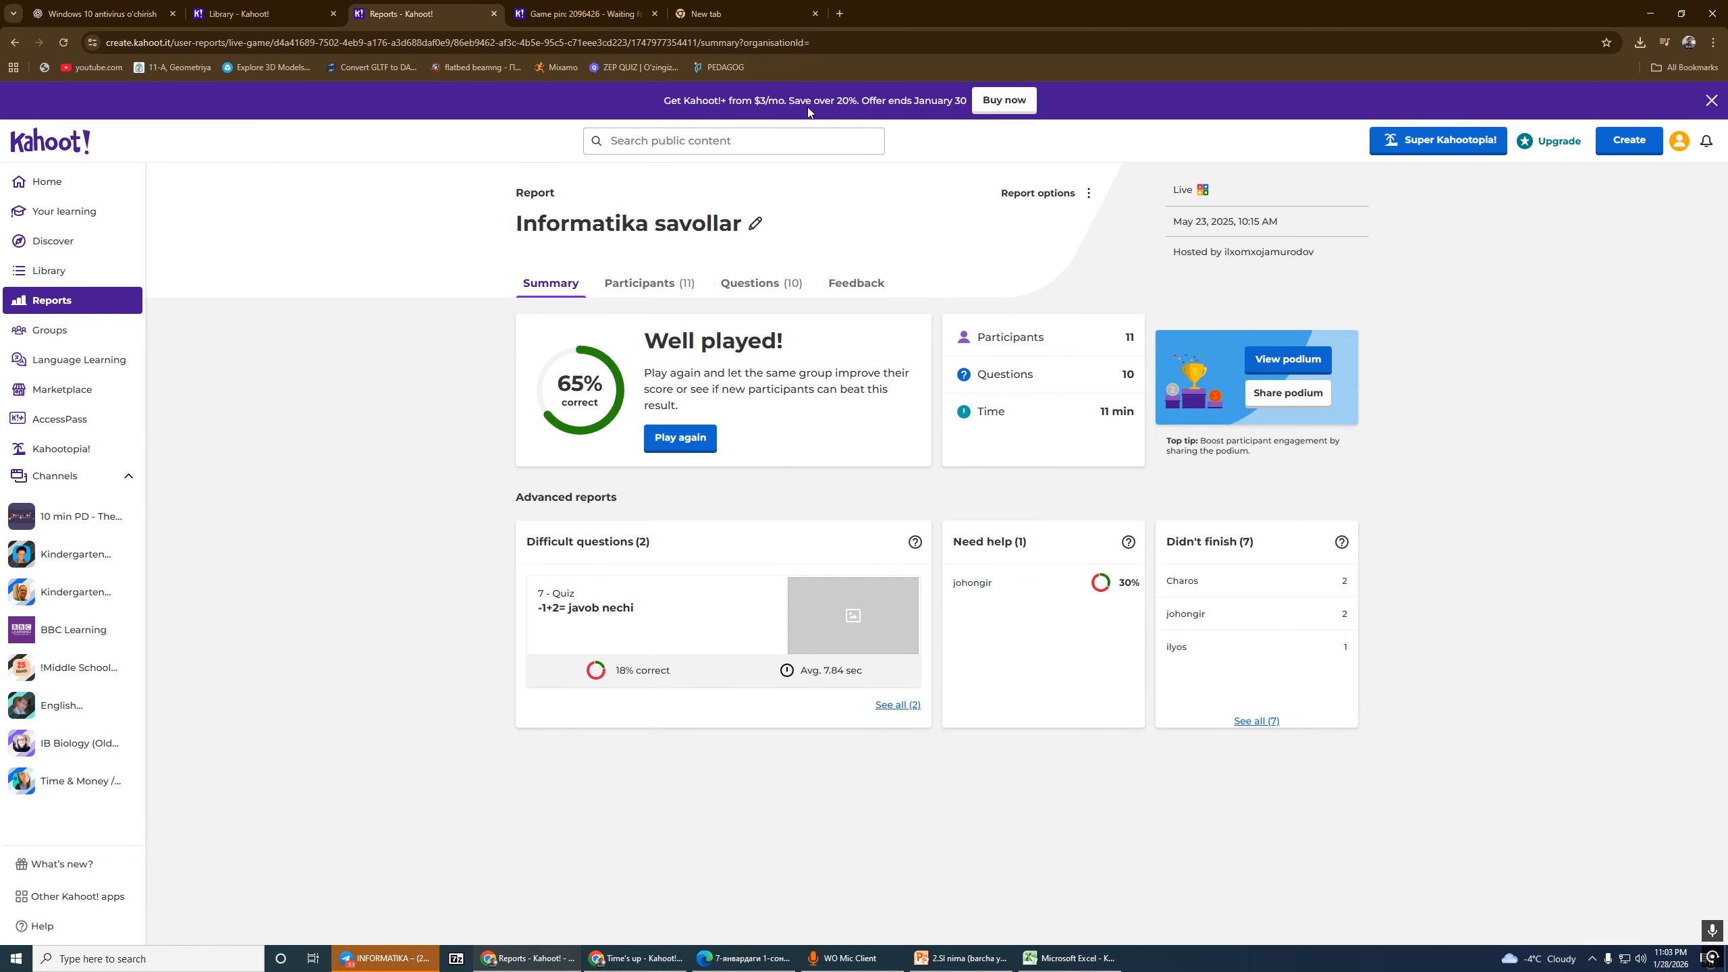
{"action": "left_click", "coordinate": [275, 19]}
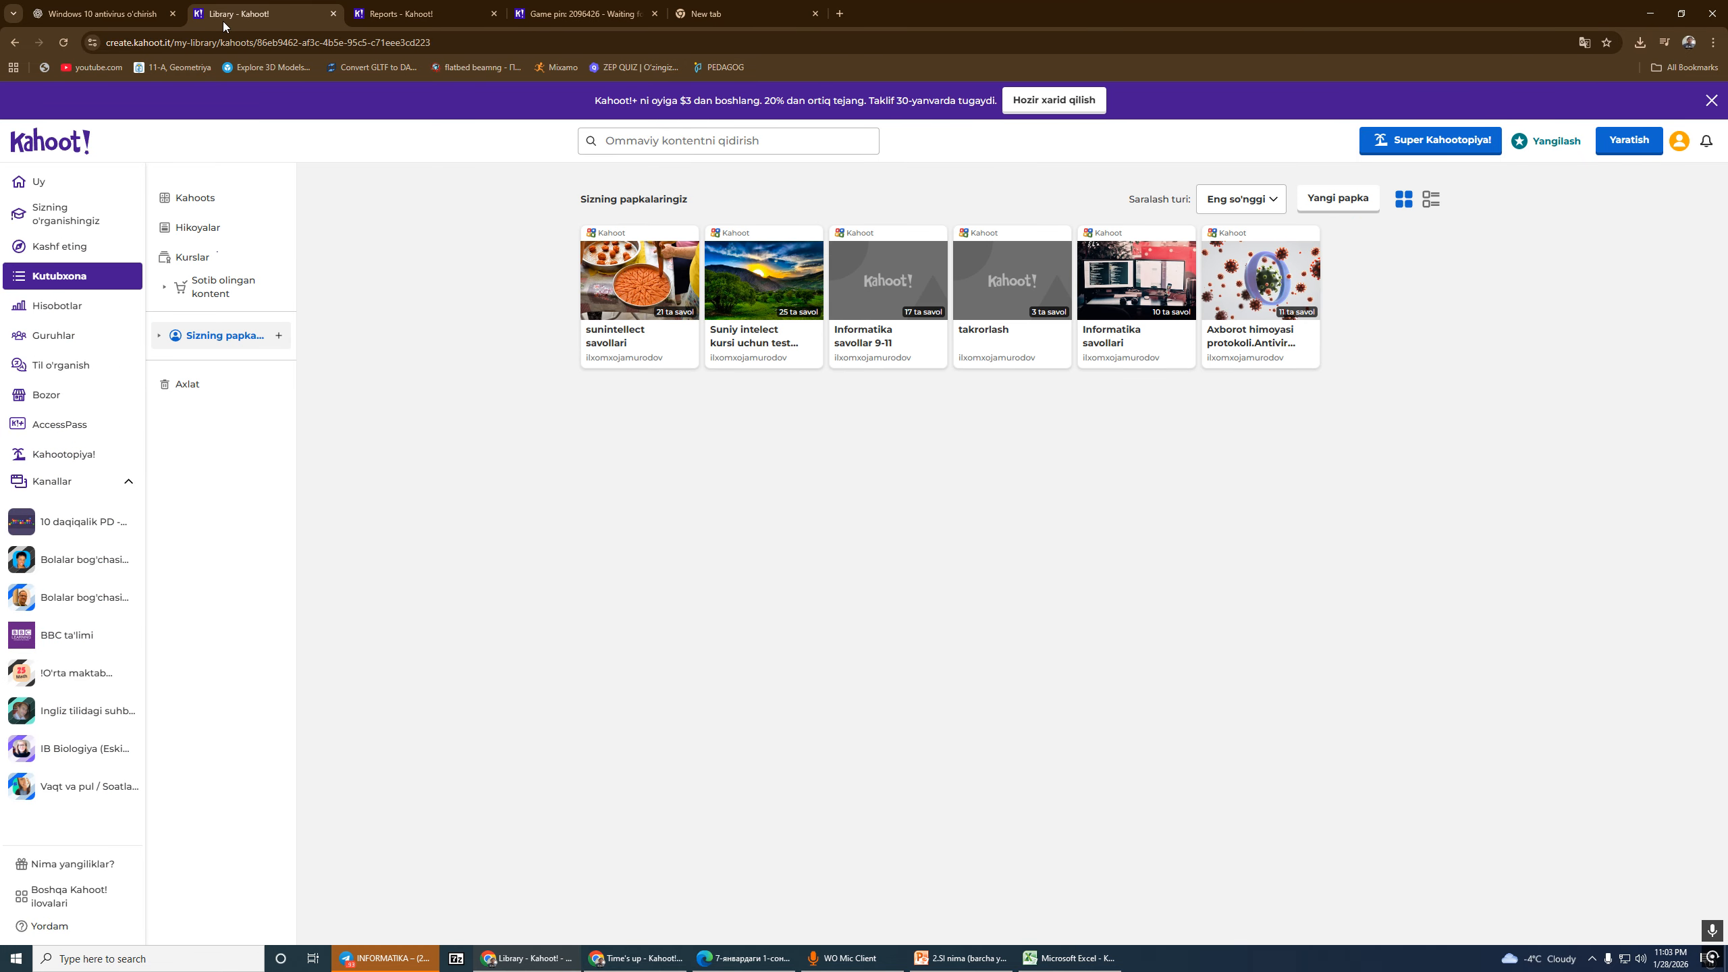